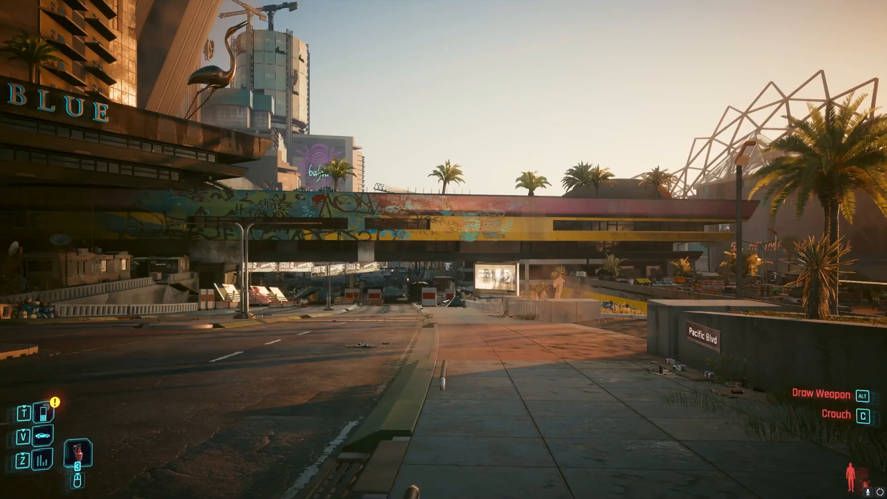
- Summon the modded car to the roadside on Pacific Blvd
key("grave")
key("grave")
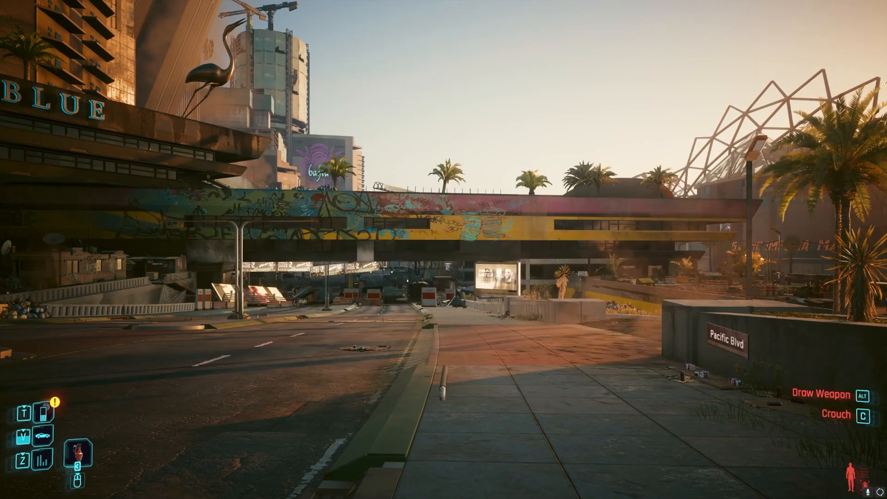
key("v")
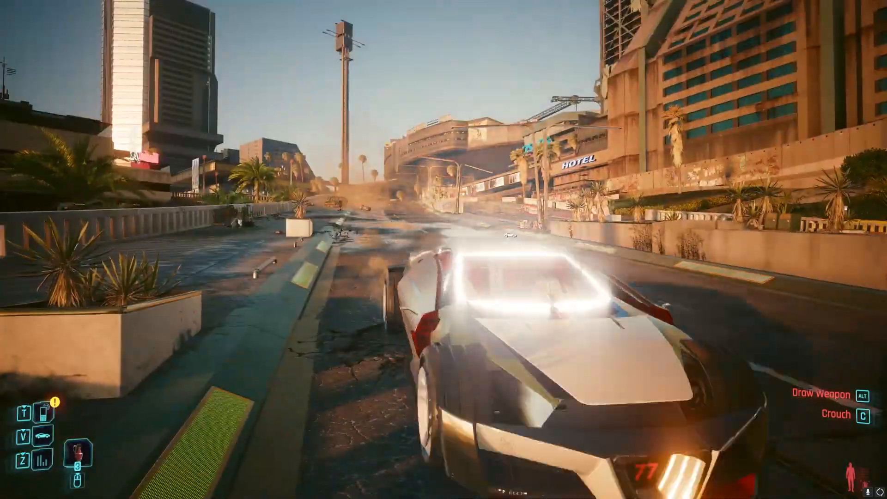
- Walk around the summoned car to examine its body panels, wheels, windshield and interior from several sides
key("d")
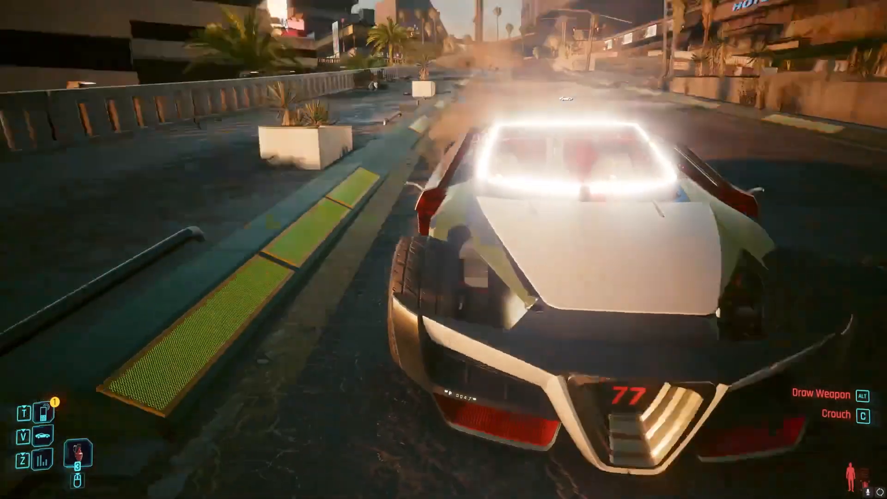
key("d")
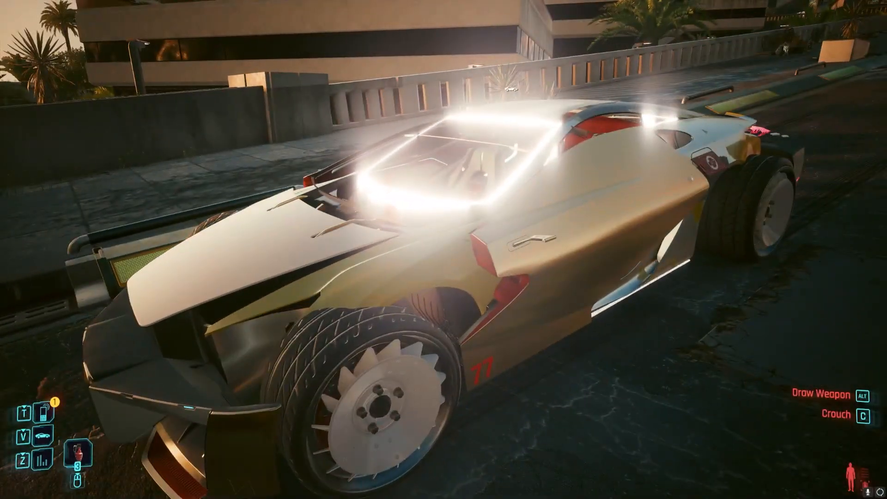
key("w")
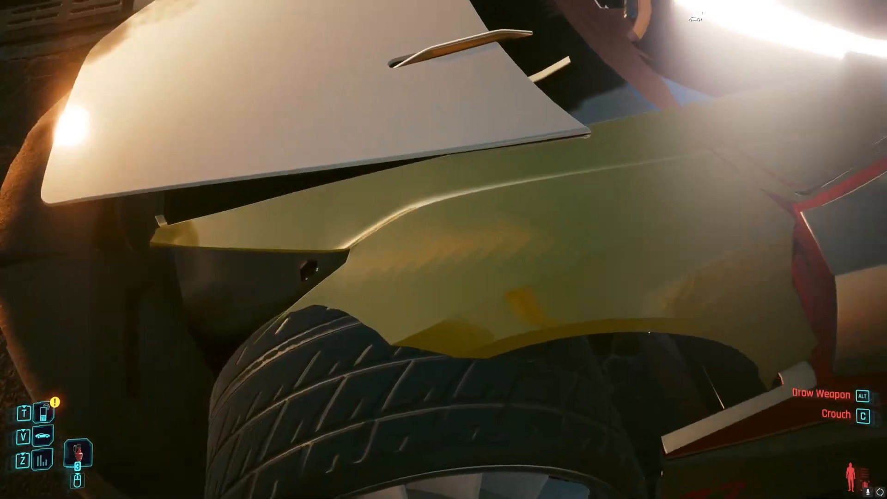
key("s")
key("a")
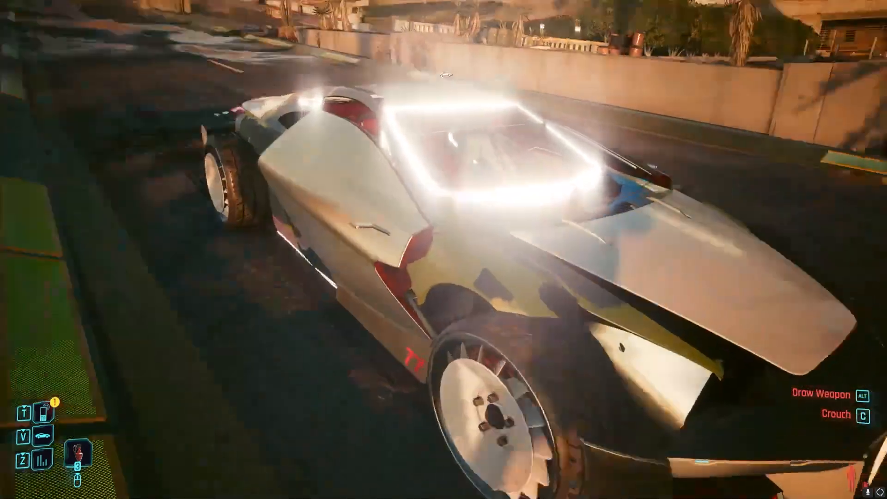
key("w")
key("d")
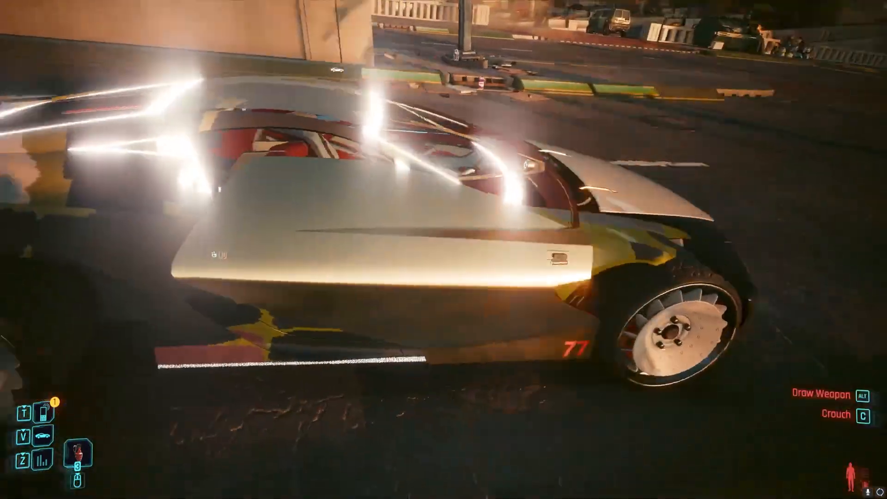
key("d")
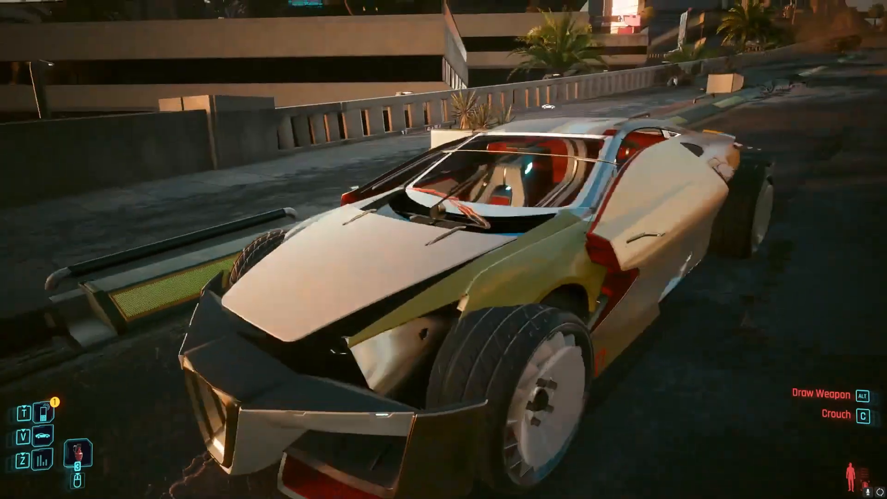
key("d")
key("a")
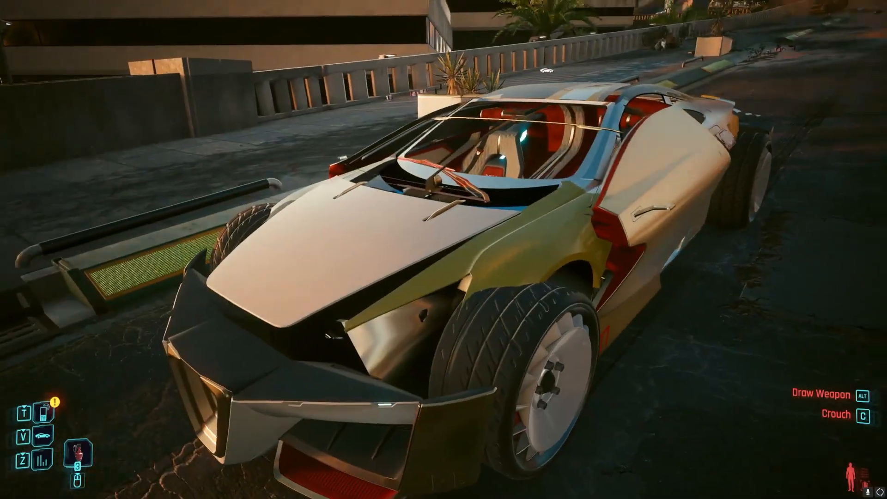
key("s")
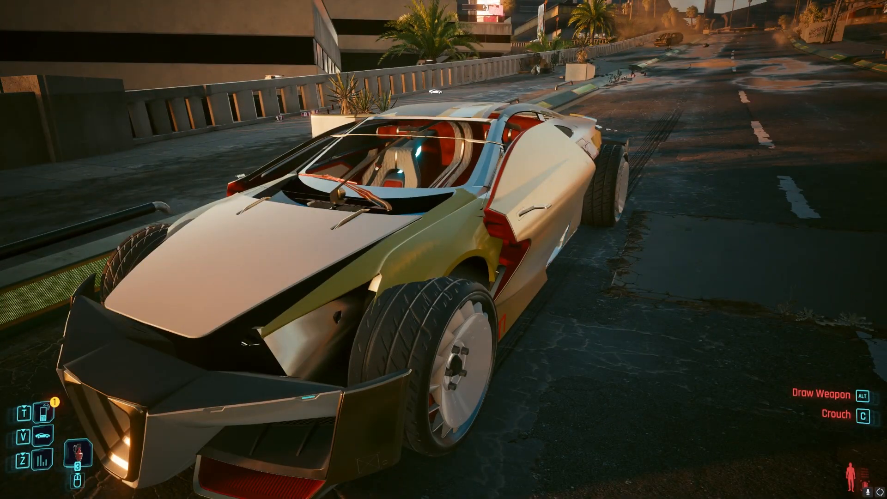
key("w")
key("a")
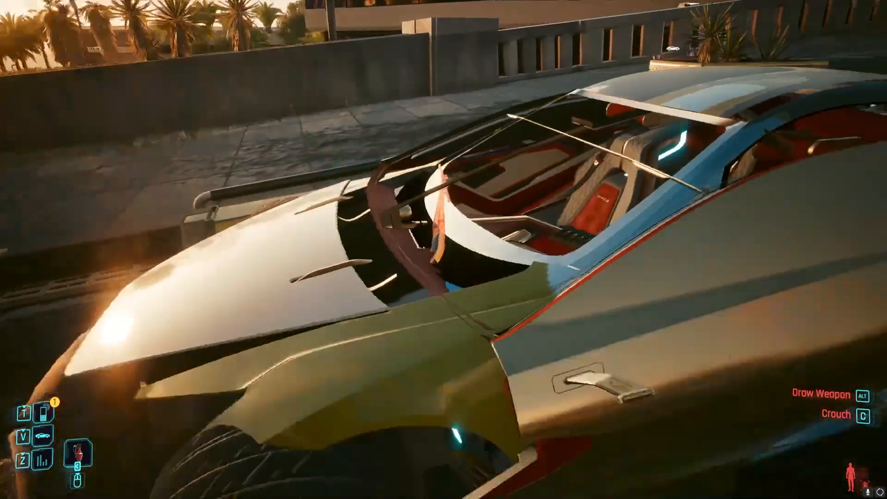
key("s")
- Quit the game without saving and return to the LexusLFA project in WolvenKit
key("Escape")
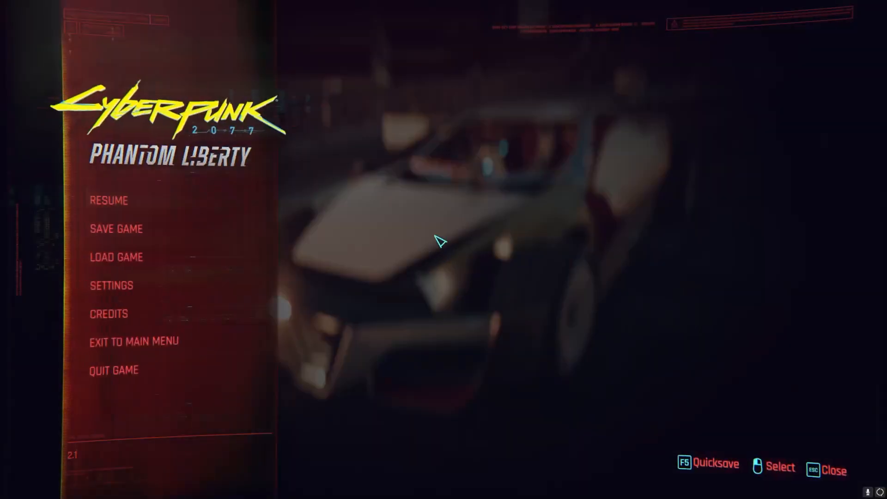
left_click(171, 368)
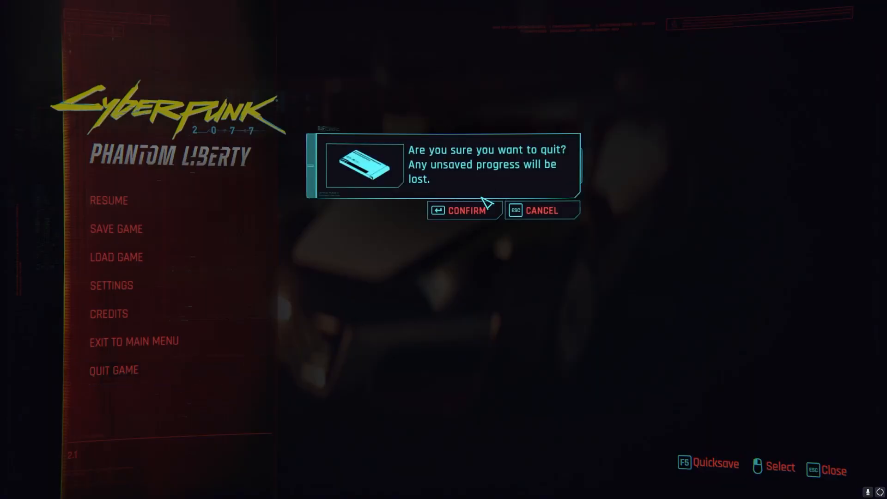
left_click(476, 211)
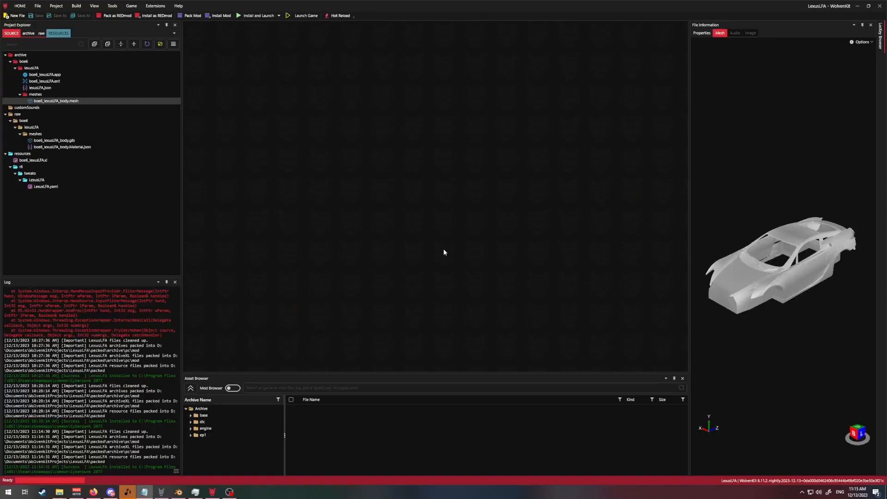
- Duplicate boe6_lexusLFA.app within the archive's lexusLFA folder
left_click(55, 75)
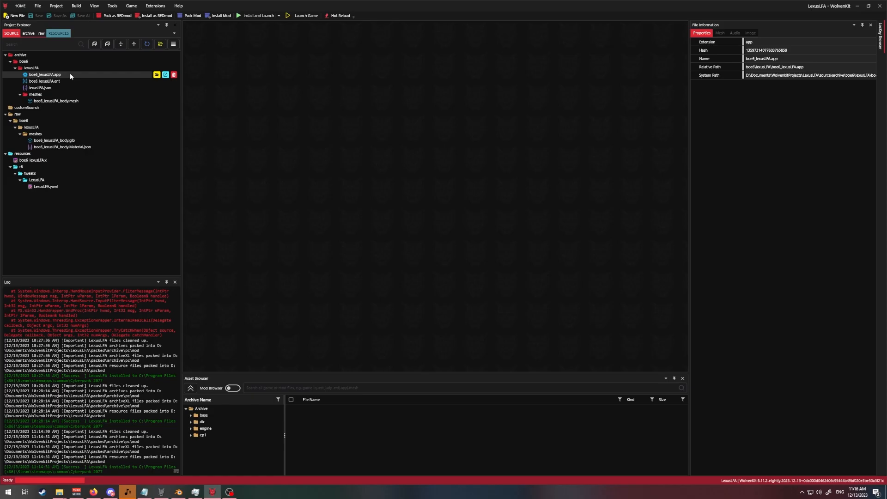
right_click(70, 75)
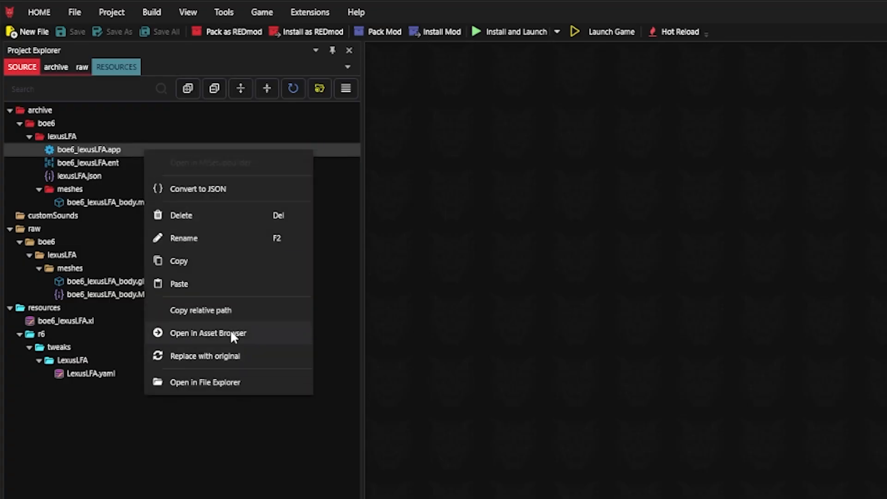
left_click(201, 260)
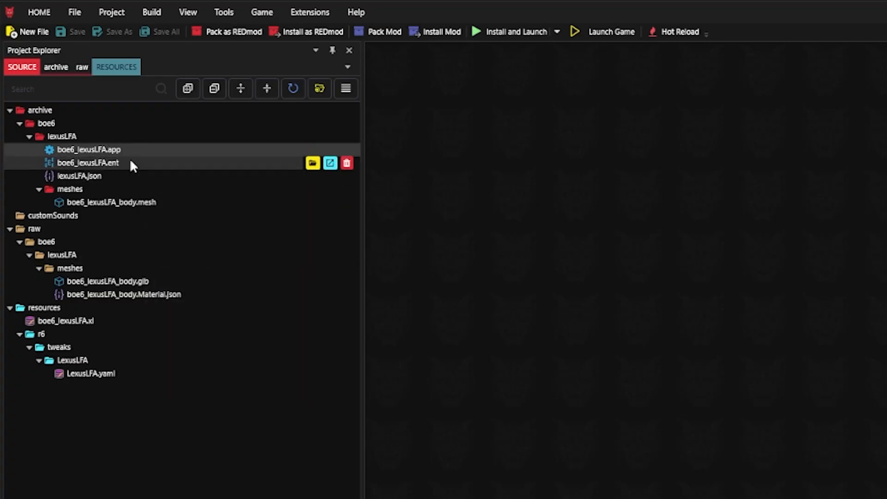
right_click(115, 139)
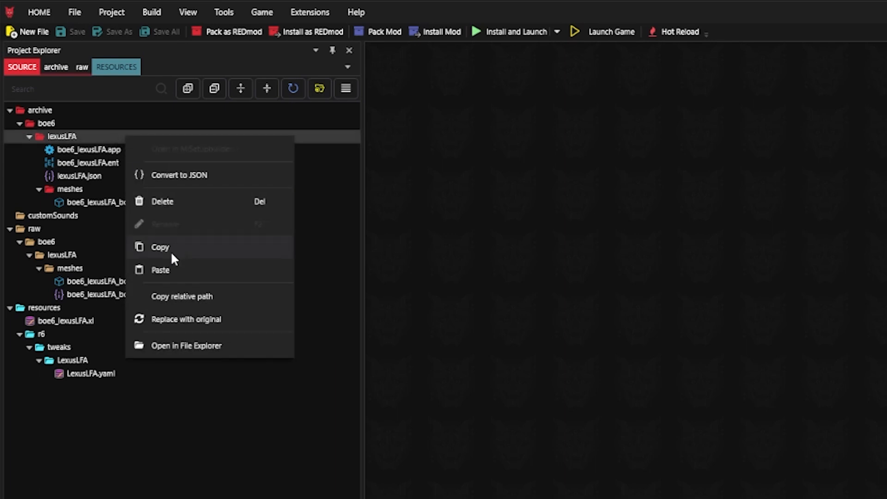
left_click(166, 268)
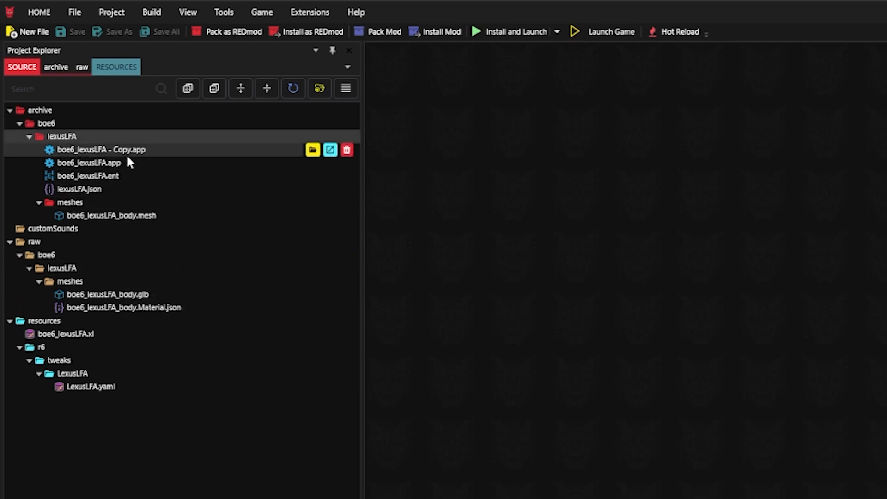
- Rename the duplicated app file so that its name carries the suffix _BAK
left_click(138, 149)
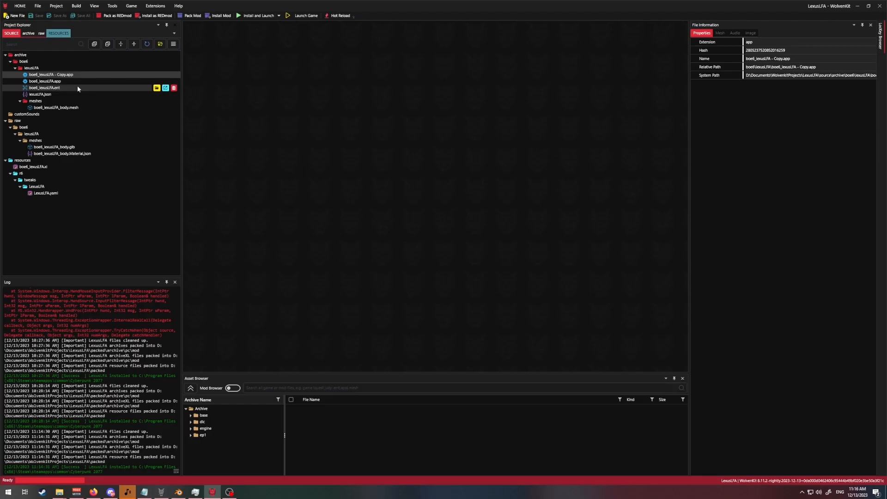
key("F2")
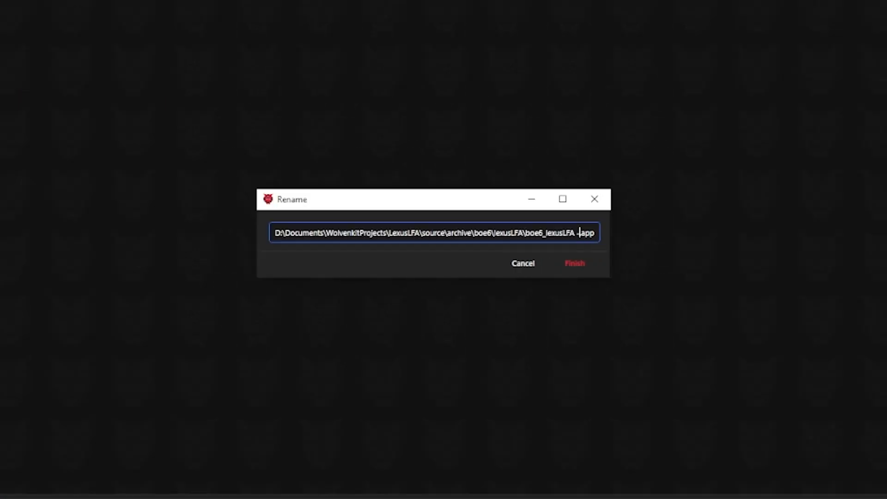
type("_BAK")
key("Return")
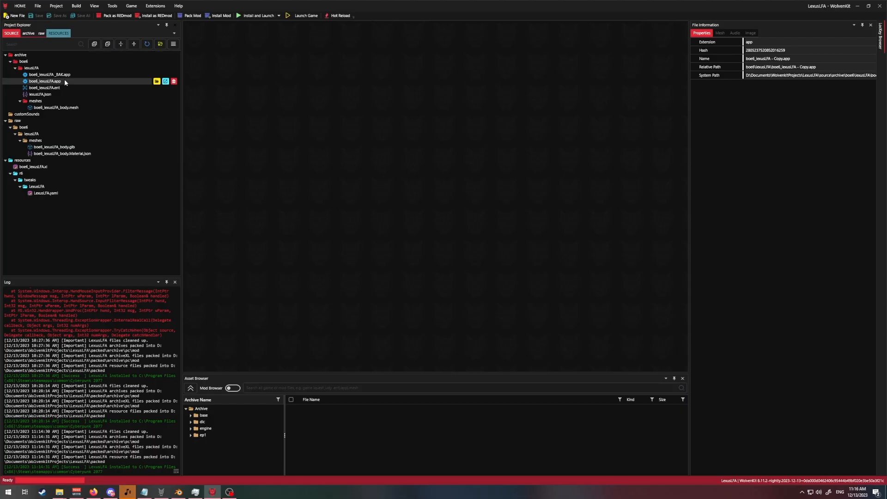
- Open the original boe6_lexusLFA.app and expand the components array of its boe6_lexusLFA_base appearance
double_click(65, 81)
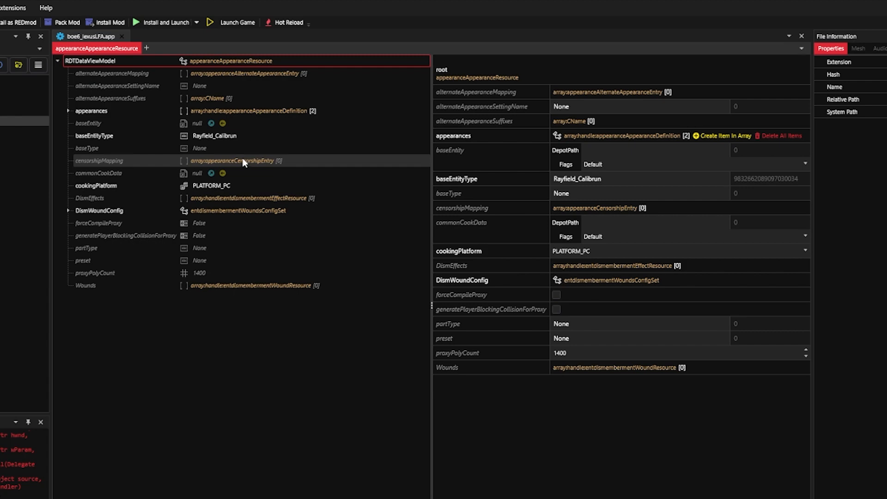
left_click(68, 111)
left_click(79, 124)
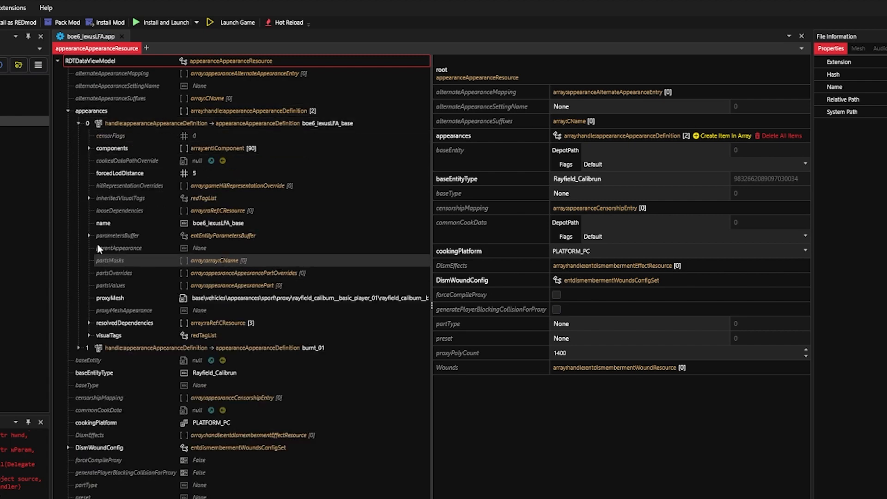
left_click(88, 148)
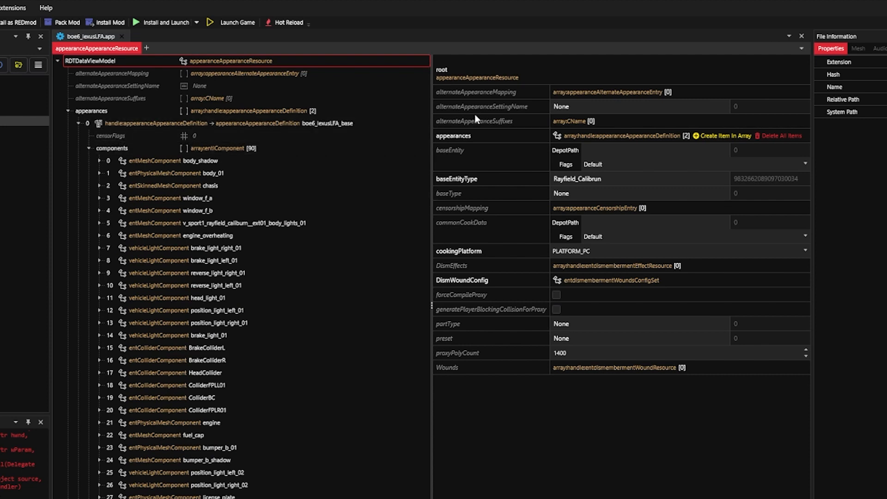
- Delete the range of base appearance components from chasis up to the one just before mirror_fl_shadow
left_click(294, 175)
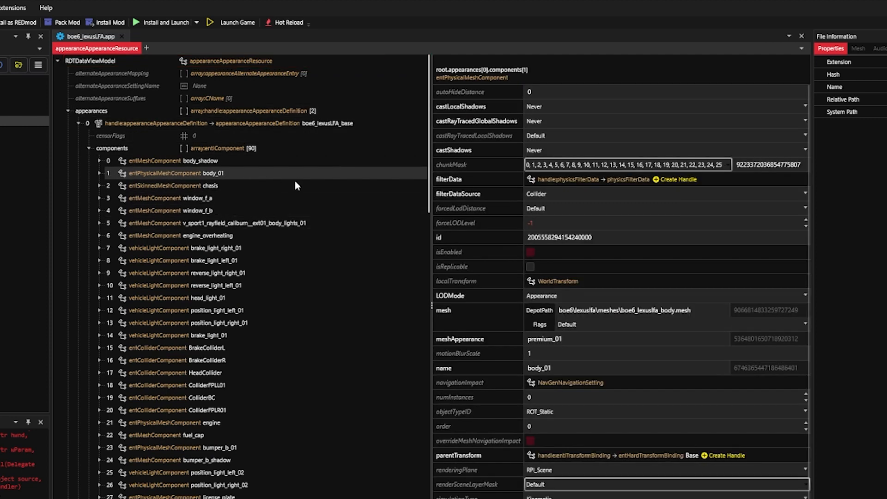
left_click(243, 183)
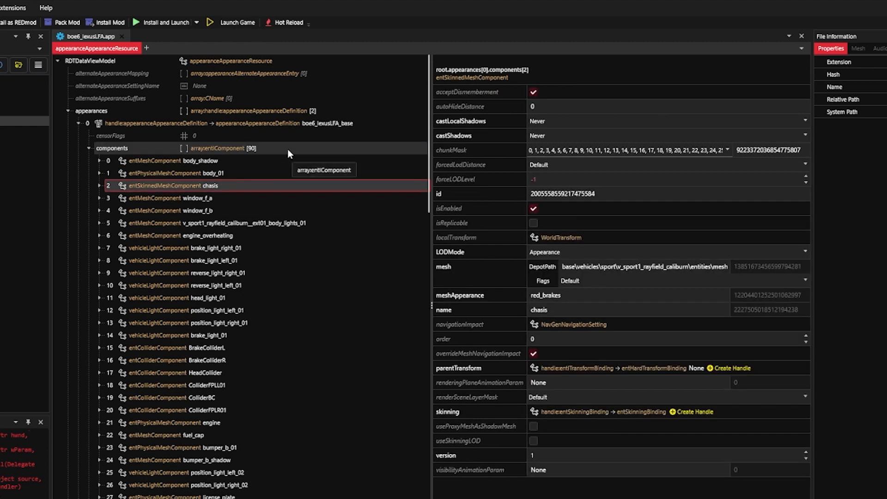
scroll(286, 146, "down", 1)
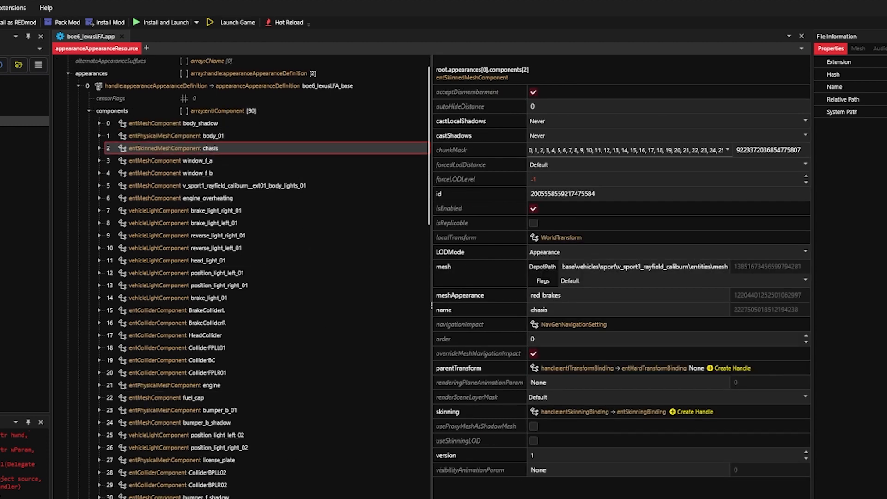
left_click(287, 496, "shift")
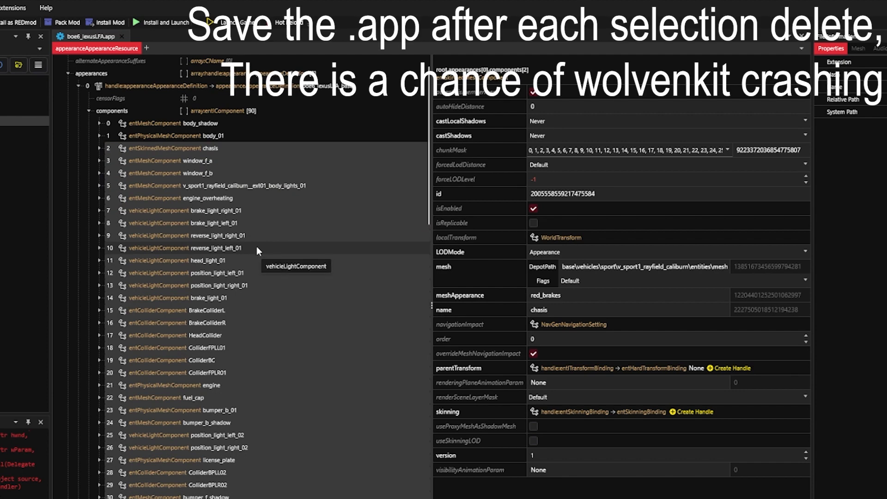
scroll(267, 345, "down", 1)
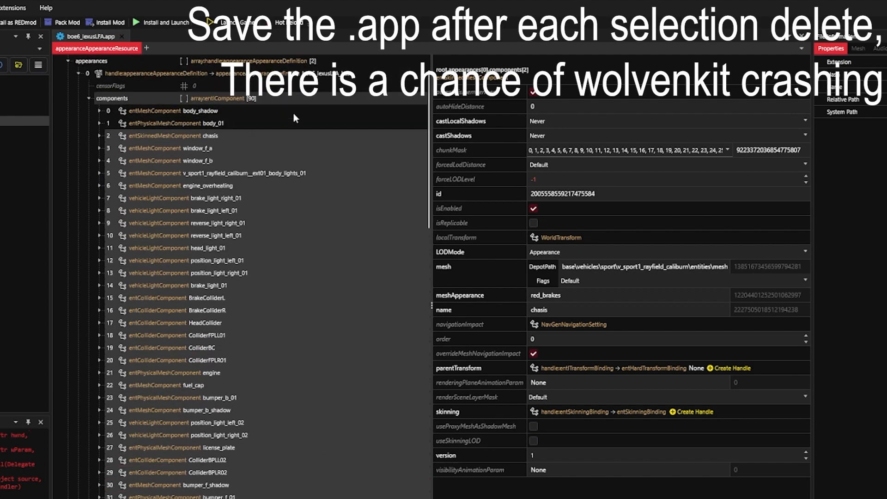
scroll(265, 193, "down", 1)
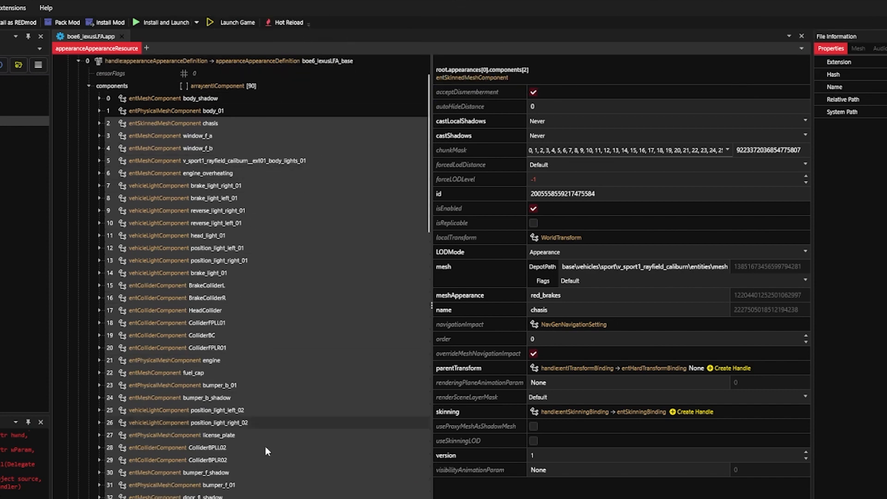
right_click(226, 270)
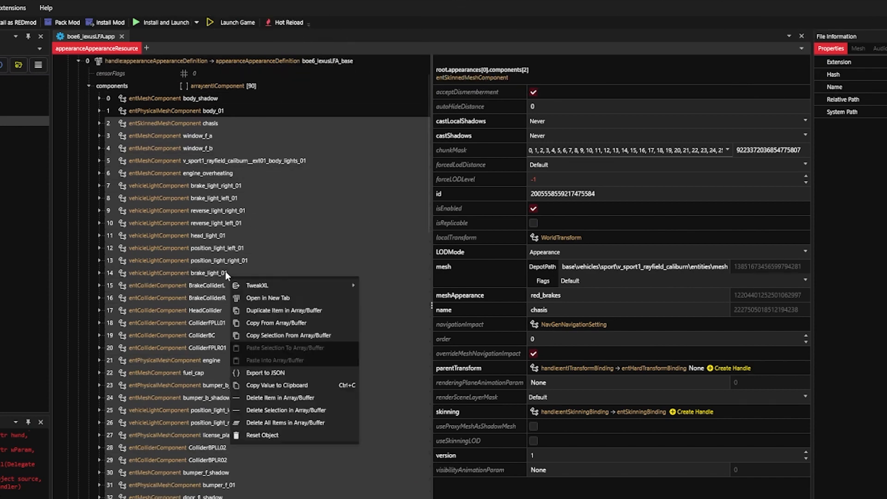
left_click(303, 410)
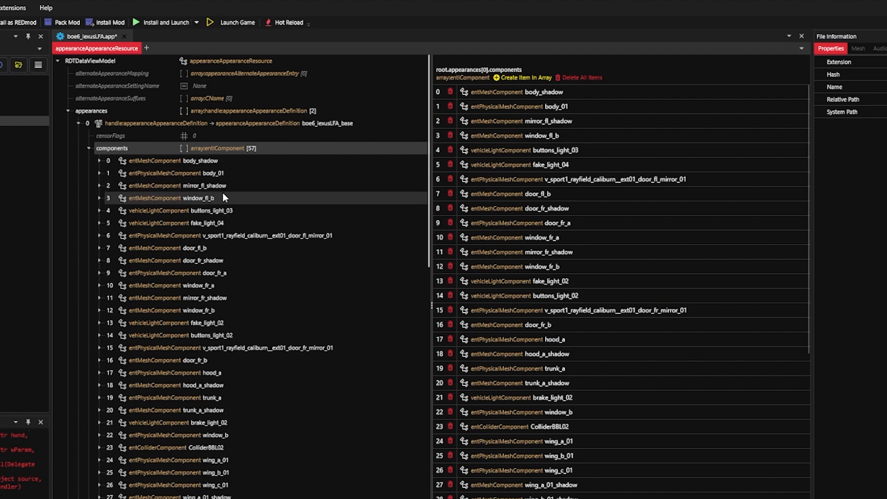
- Delete the range of base appearance components from mirror_fl_shadow through window_b
left_click(254, 185)
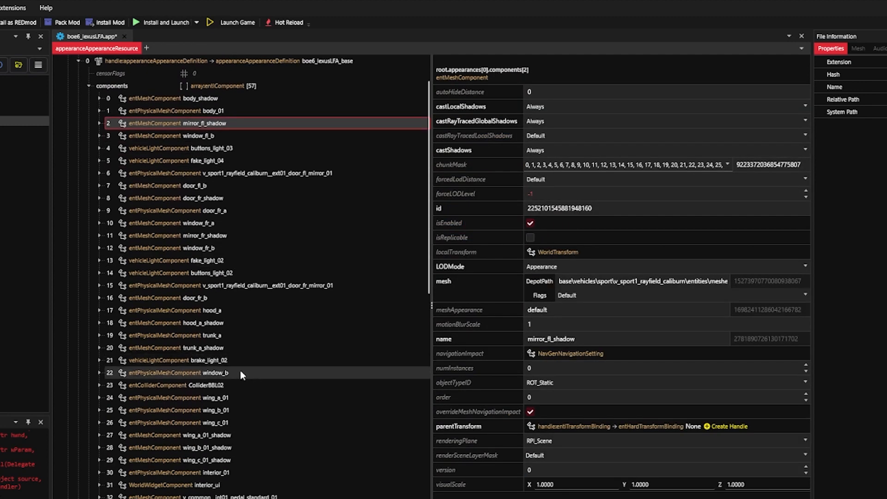
left_click(240, 372, "shift")
right_click(257, 250)
left_click(319, 386)
- Delete the base appearance components from ColliderBBL02 up to the one just before entAppearanceProxyMeshComponent, and save the app file
left_click(222, 173)
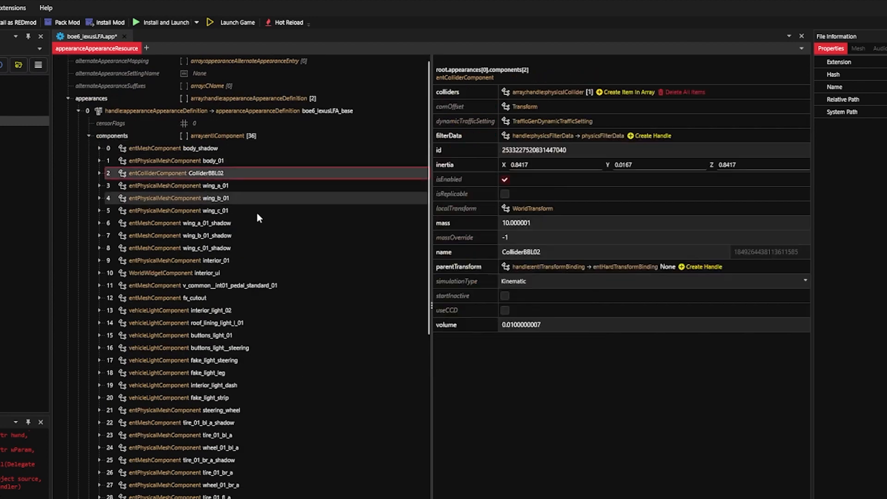
scroll(256, 212, "down", 2)
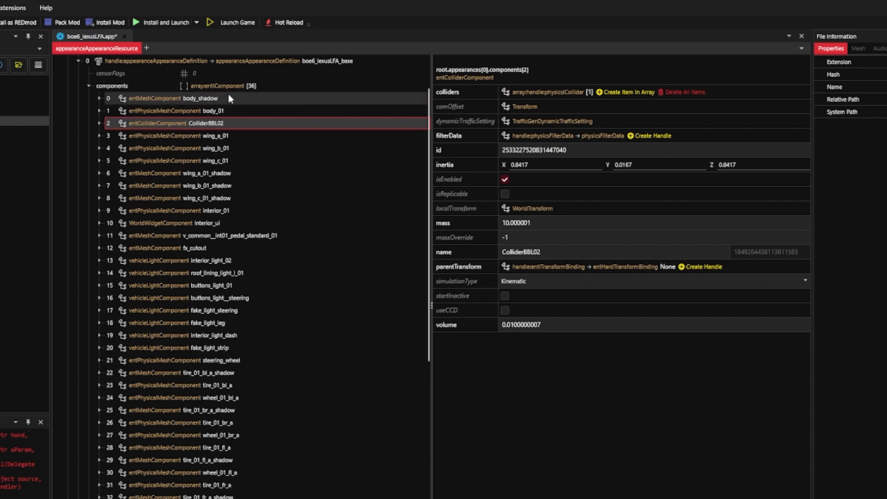
left_click(278, 497, "shift")
right_click(253, 272)
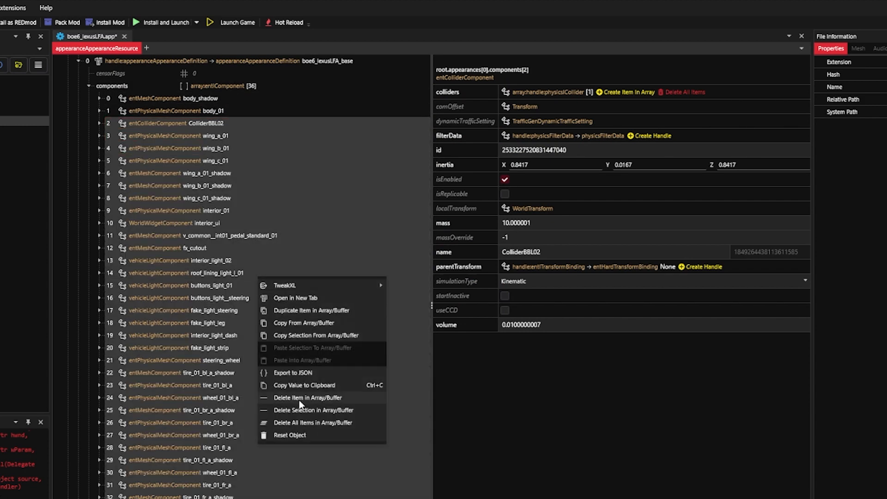
left_click(310, 410)
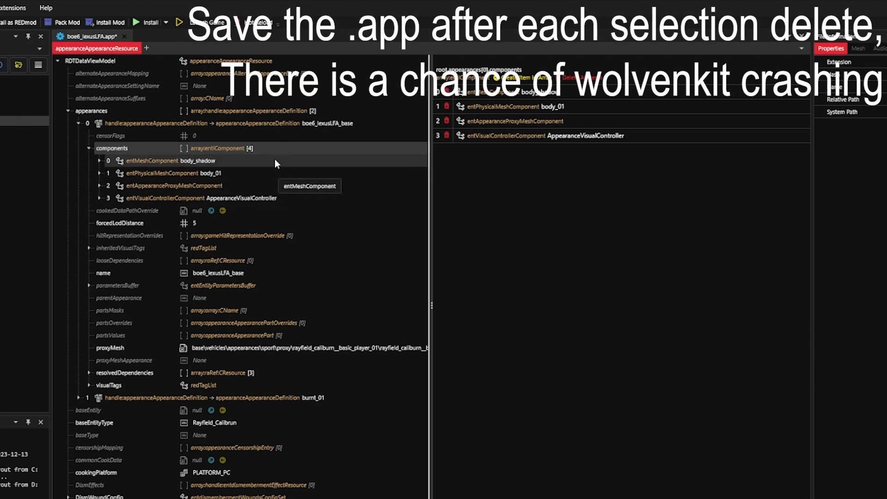
key("ctrl+s")
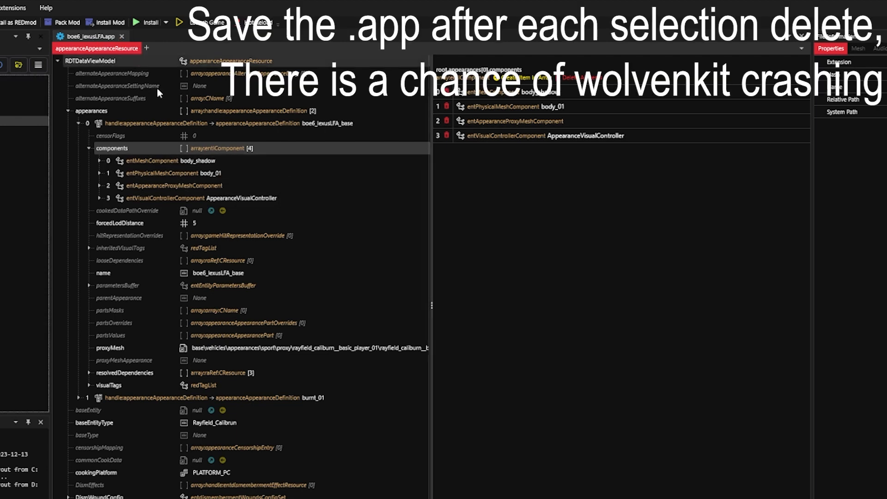
- In the AppearanceVisualController's appearanceDependency array, delete the entries from chasis through hood_a_shadow and save the app file
left_click(100, 198)
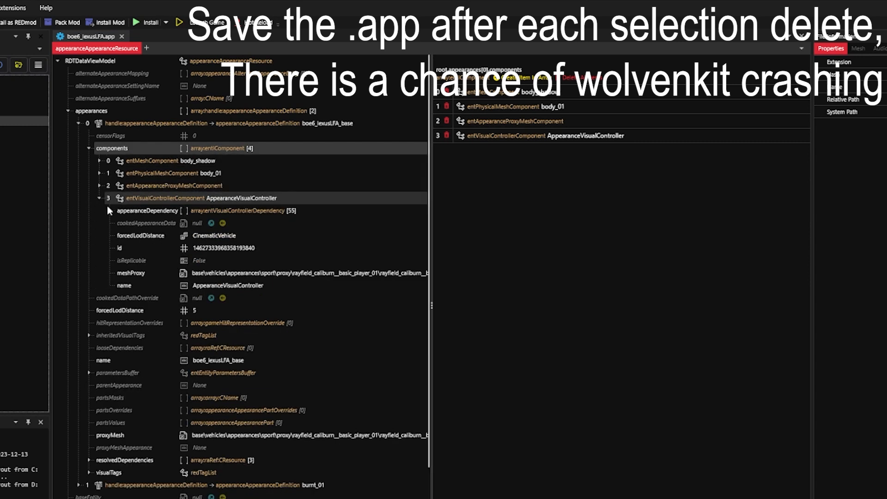
left_click(110, 210)
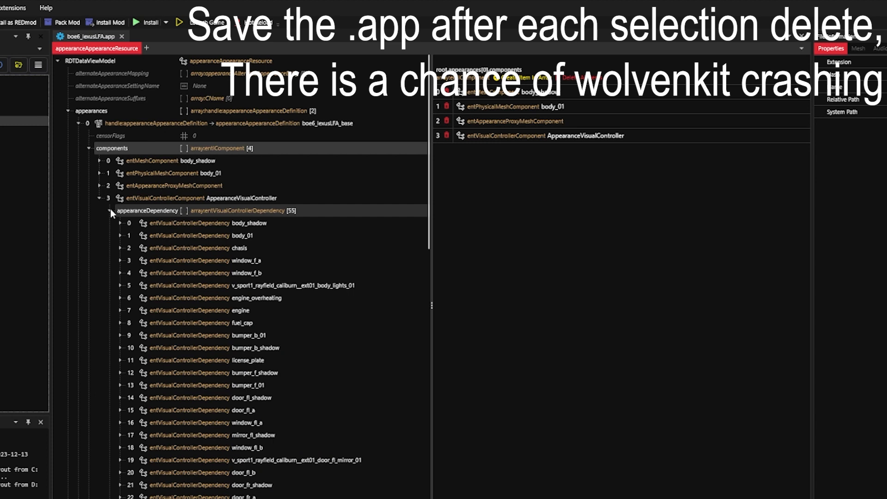
scroll(373, 160, "down", 2)
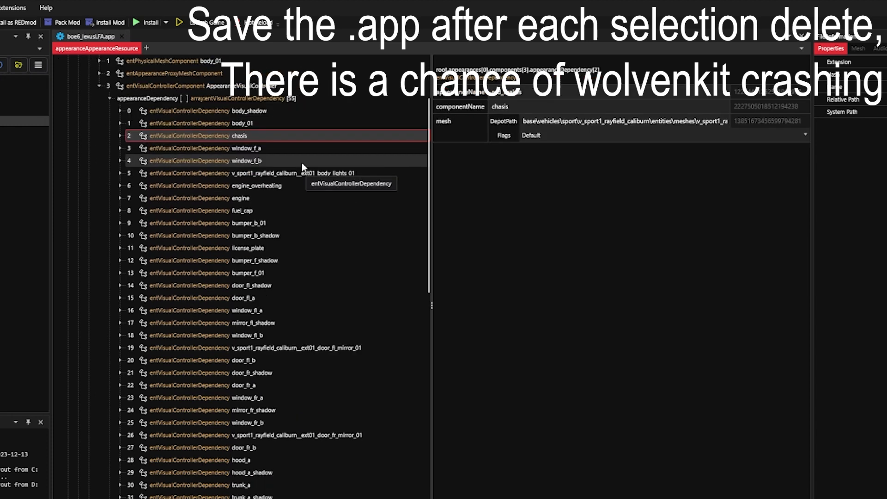
left_click(280, 473, "shift")
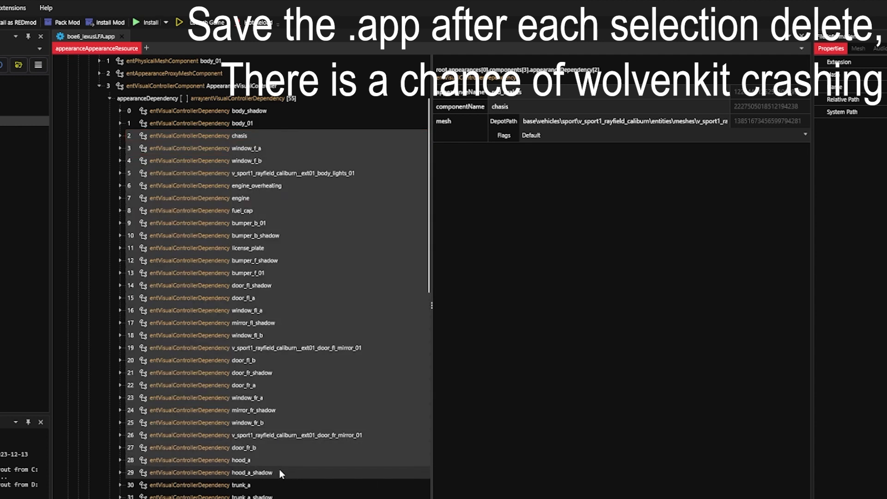
right_click(292, 250)
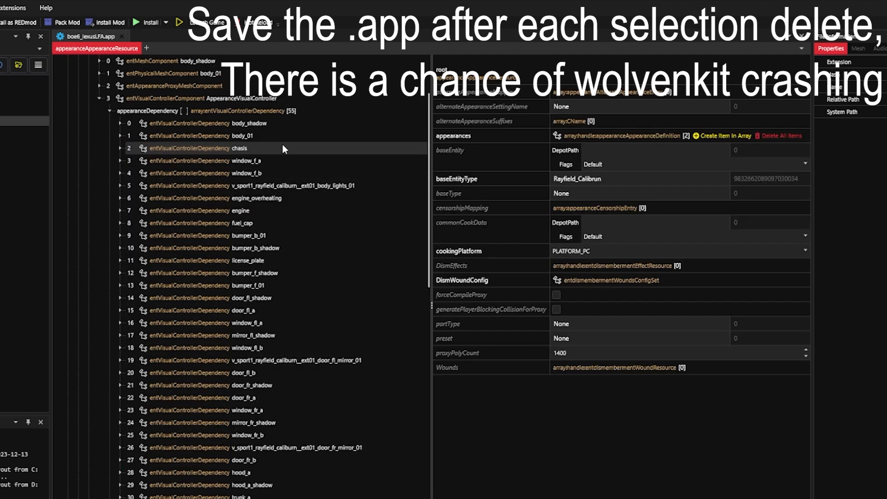
left_click(282, 145)
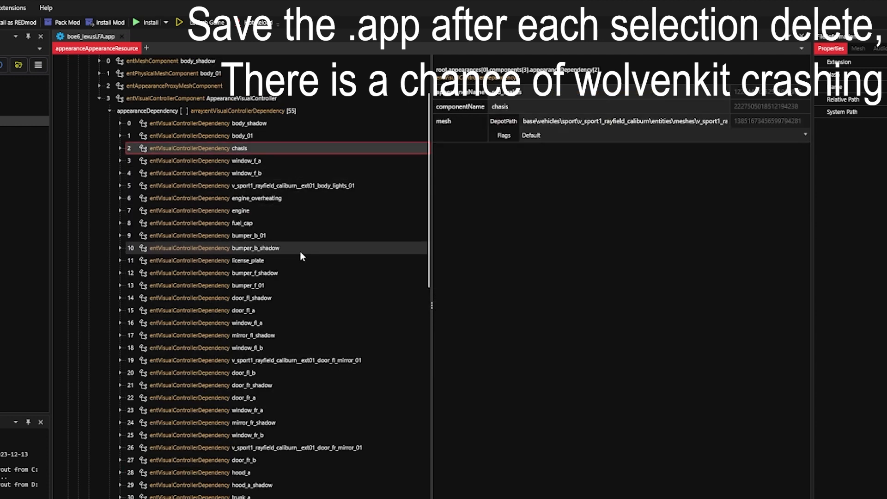
left_click(275, 485, "shift")
right_click(320, 264)
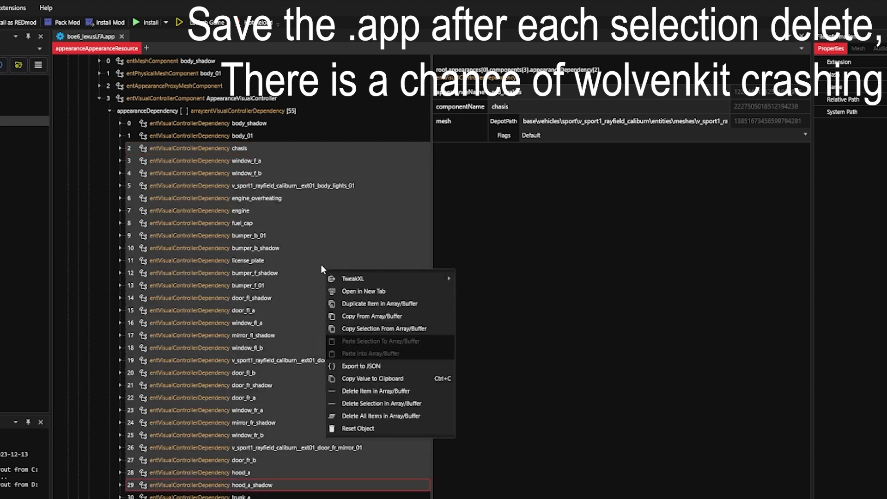
left_click(373, 404)
scroll(296, 231, "up", 1)
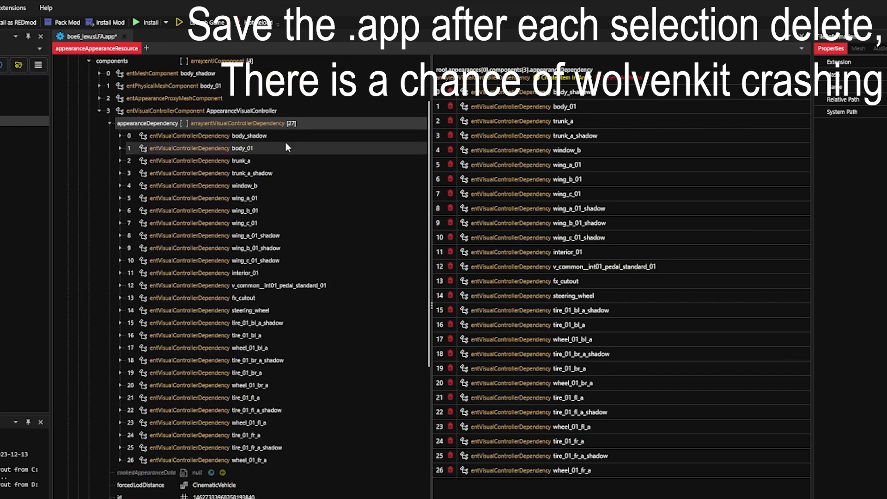
key("ctrl+s")
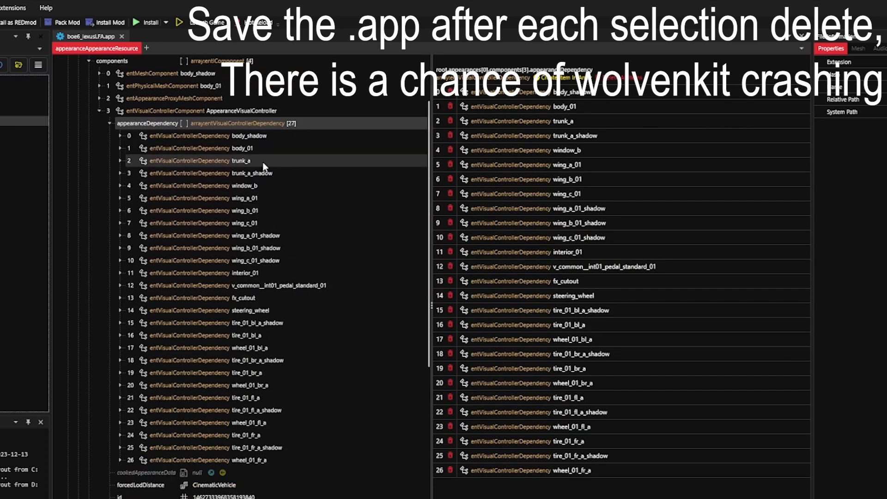
- Delete the appearanceDependency entries from trunk_a through wheel_01_fr_a, save the app file, and collapse the AppearanceVisualController component
left_click(242, 162)
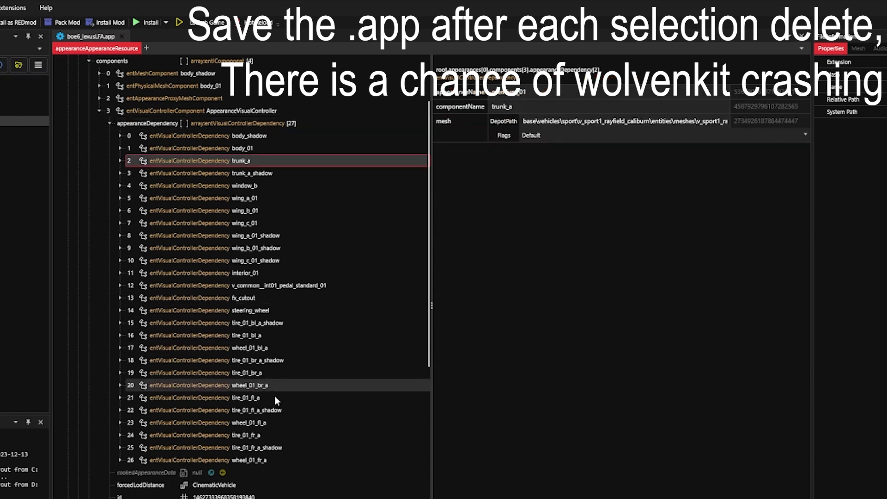
left_click(258, 458, "shift")
right_click(317, 200)
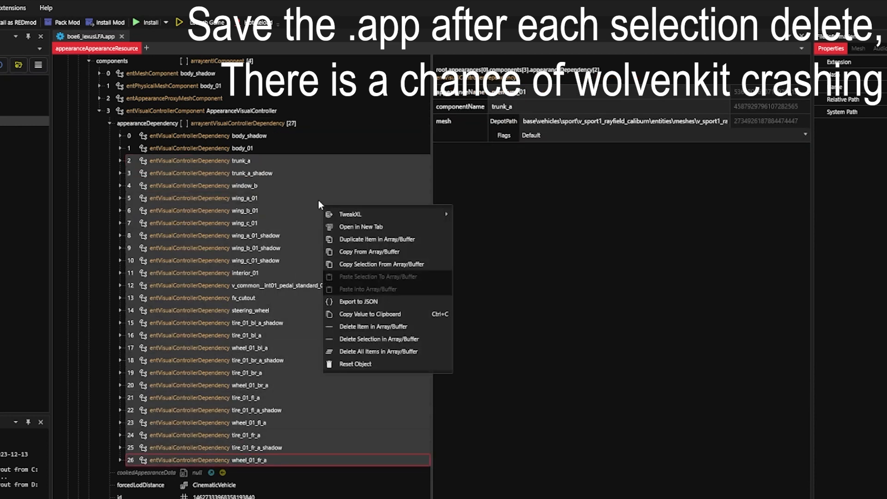
left_click(368, 340)
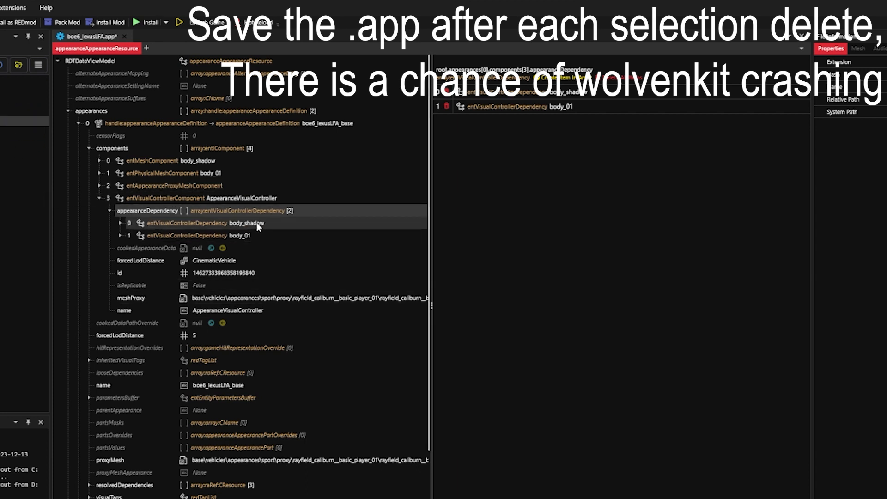
key("ctrl+s")
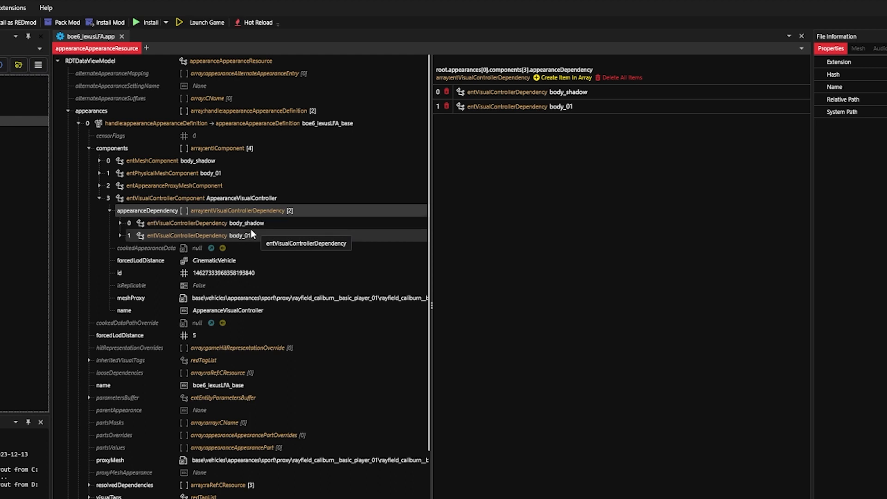
left_click(110, 210)
left_click(99, 198)
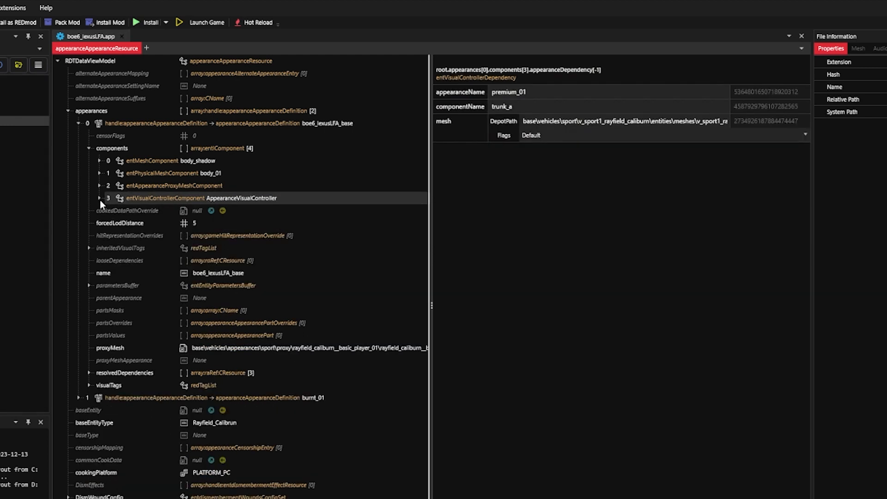
- Install the mod, launch Cyberpunk 2077 with it, and continue from the save ManualSave-1062
left_click(166, 22)
left_click(169, 56)
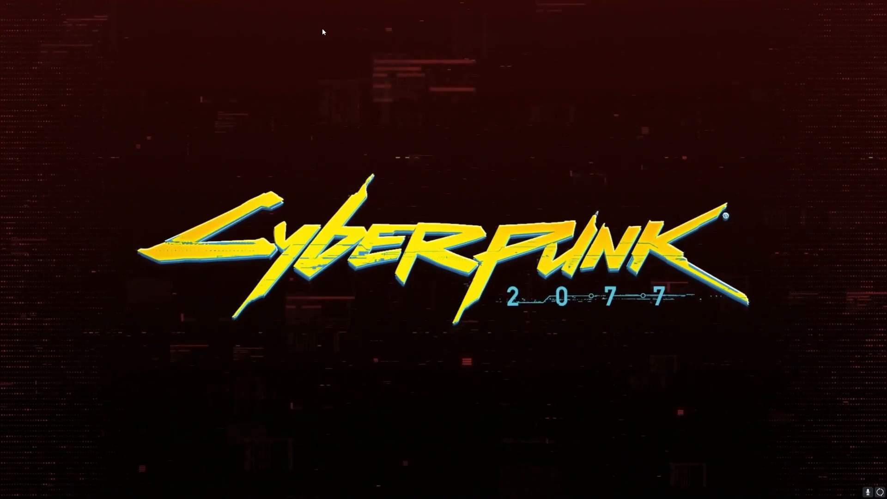
key("space")
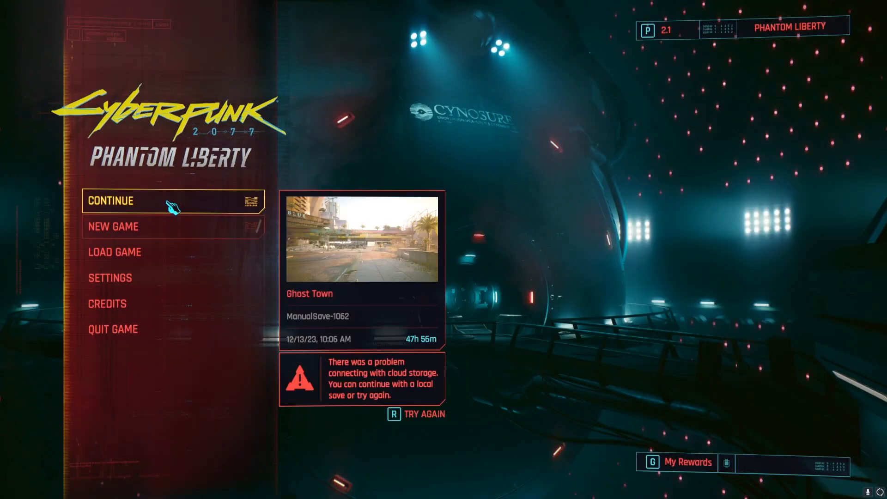
left_click(253, 201)
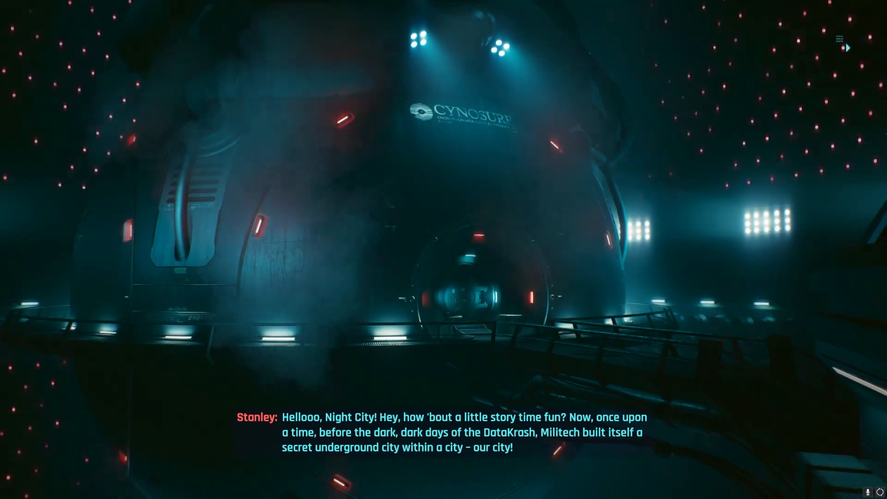
key("space")
key("grave")
key("grave")
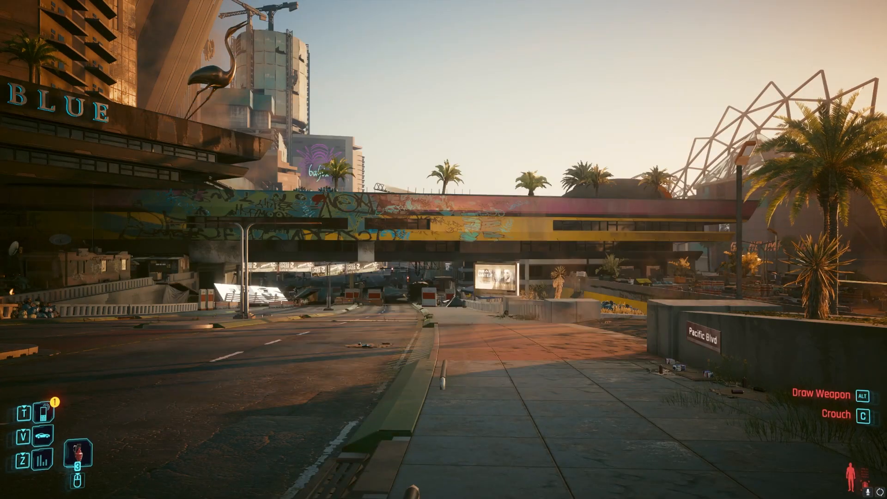
- Summon the modded car and inspect its body from the front, both sides and above
key("v")
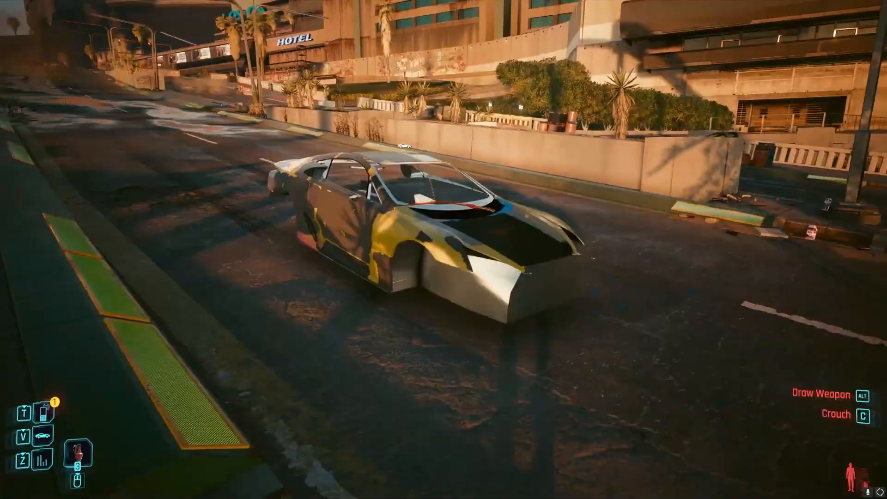
key("d")
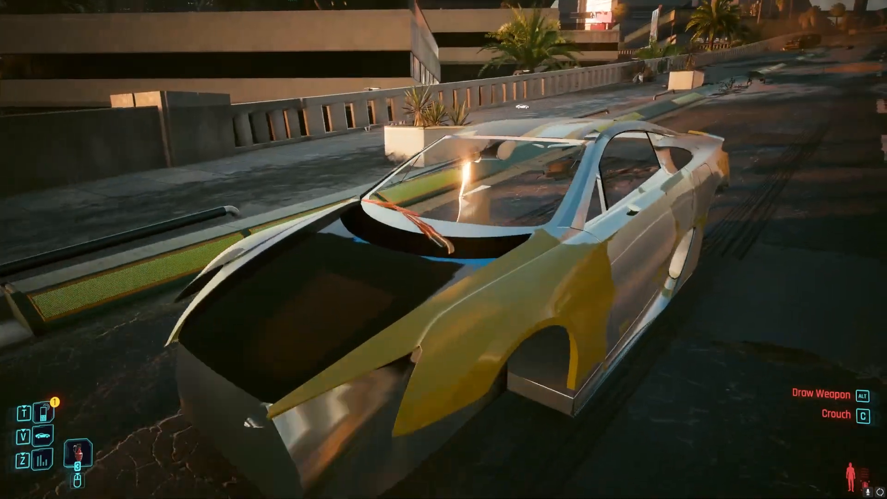
key("d")
key("w")
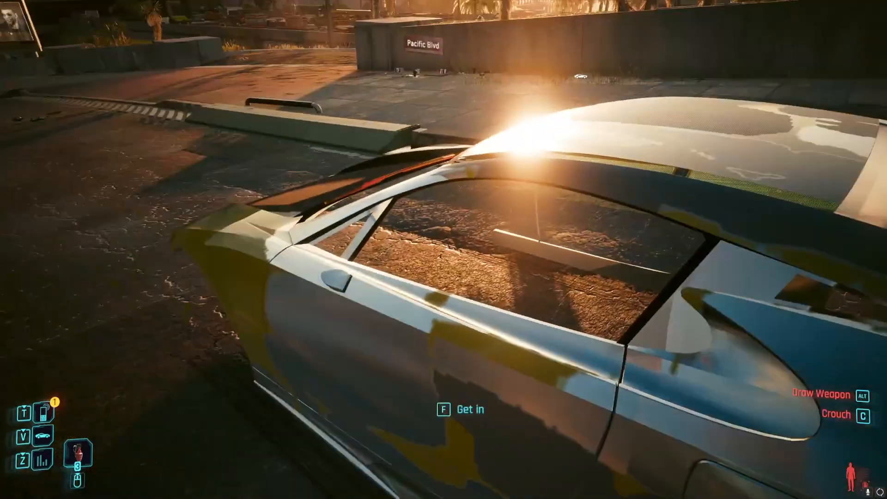
key("a")
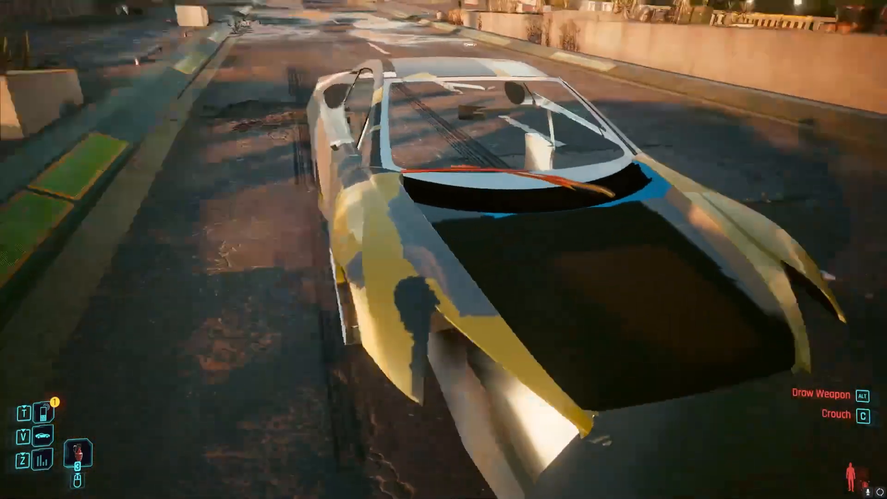
key("a")
key("d")
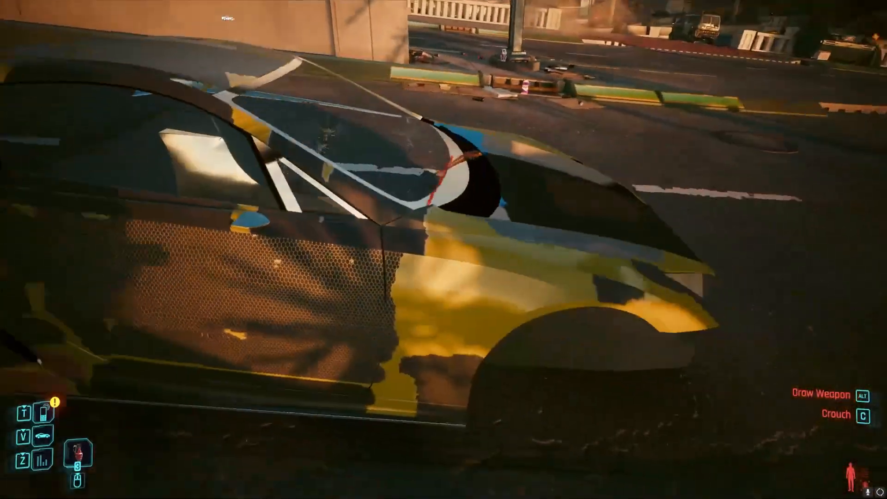
key("d")
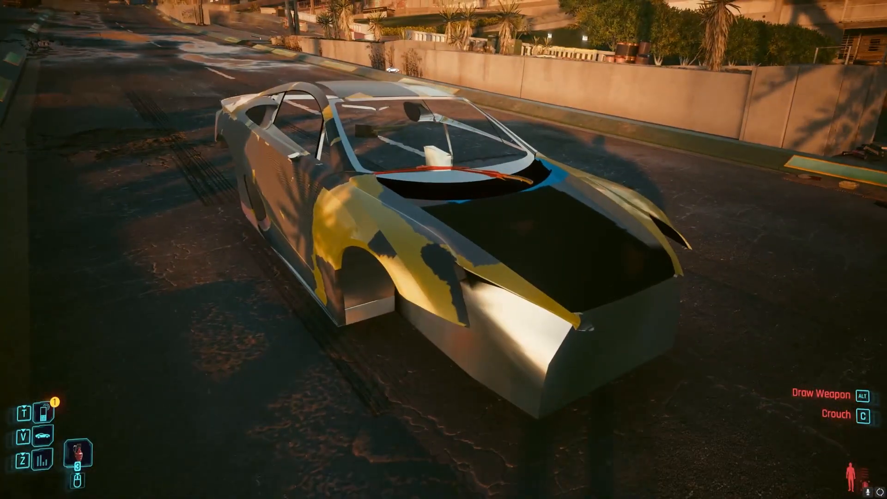
key("d")
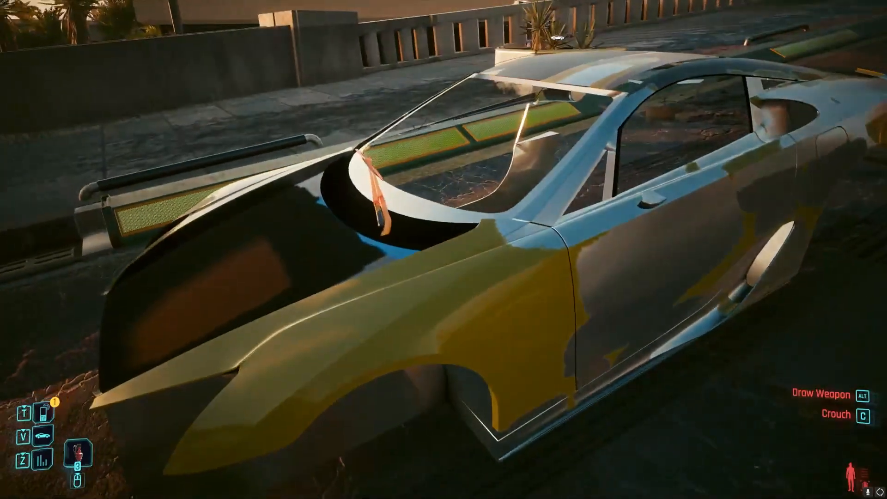
key("space")
key("w")
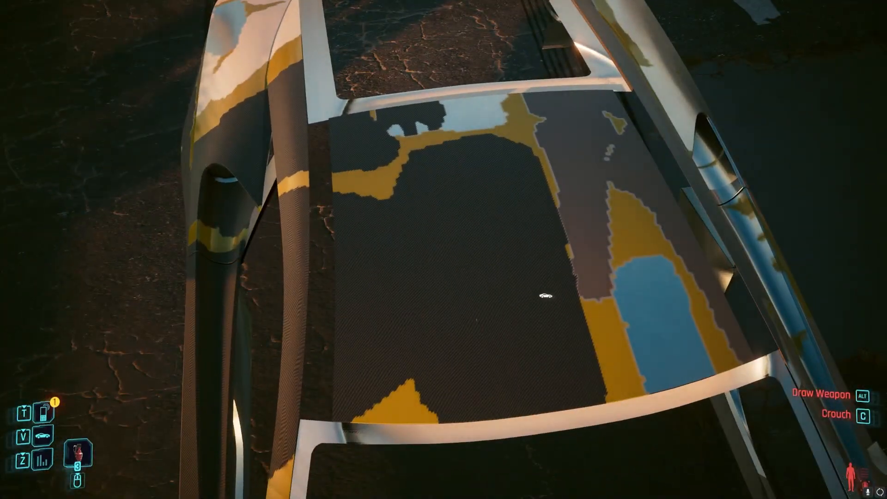
key("a")
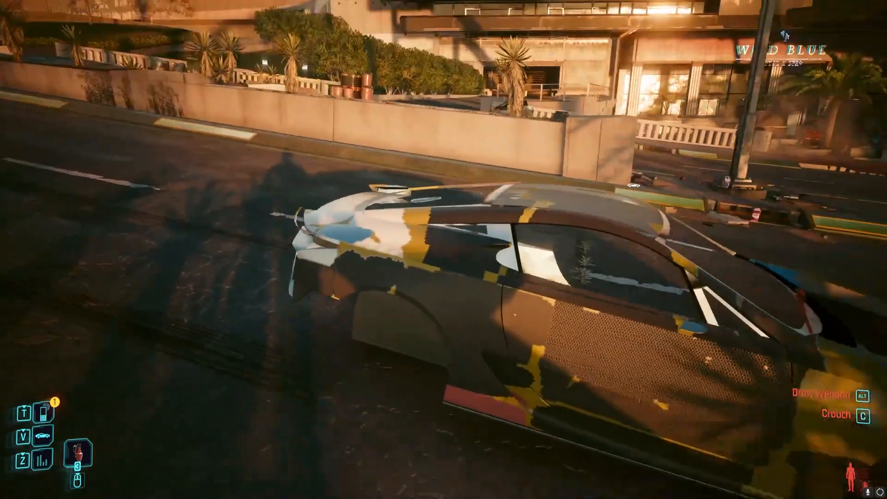
key("d")
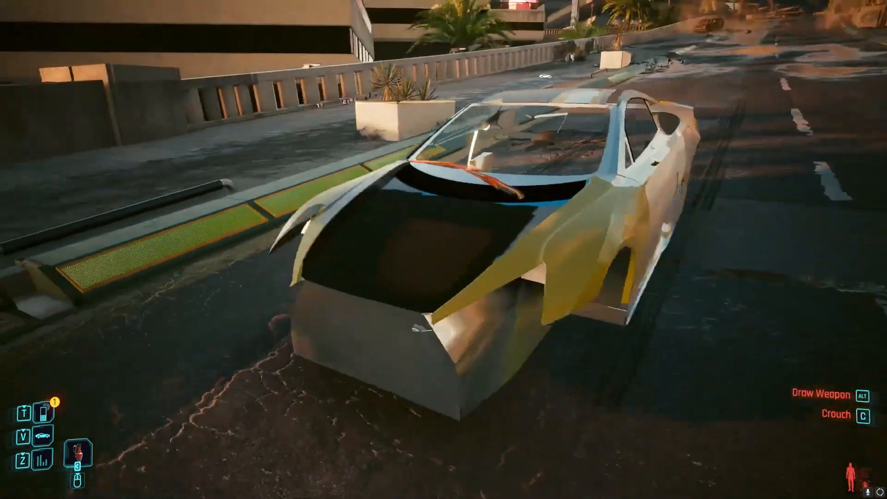
- Quit Cyberpunk 2077 without saving and return to WolvenKit
key("Escape")
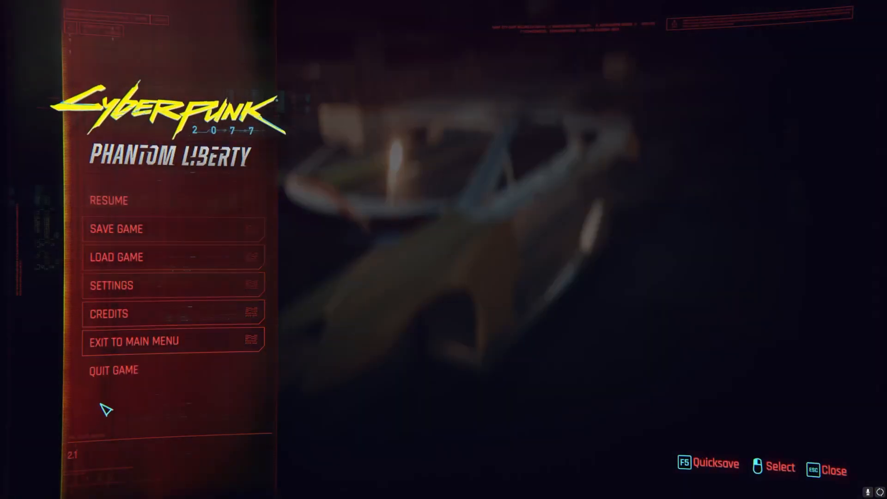
left_click(139, 370)
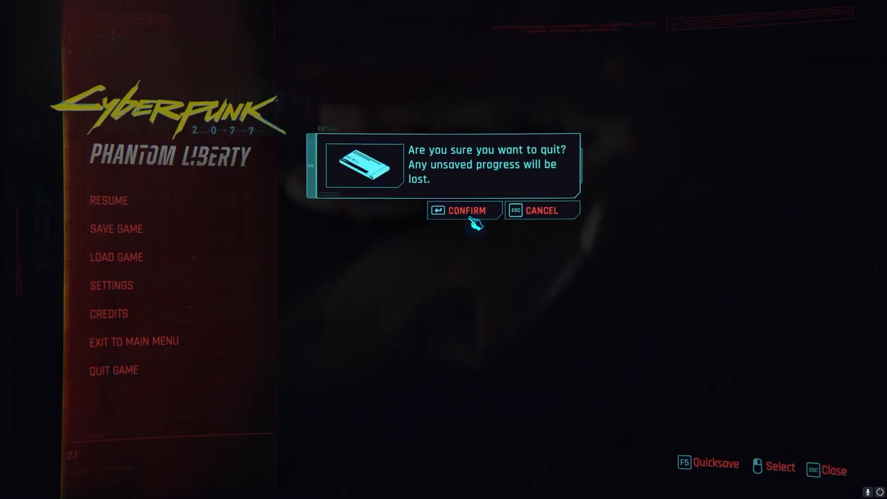
left_click(473, 219)
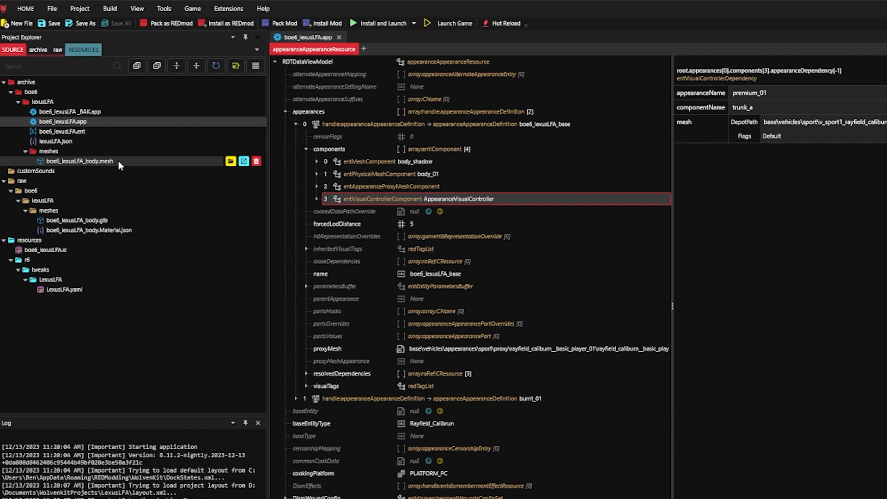
- Open boe6_lexusLFA_body.mesh and expand the materials list inside its localMaterialBuffer
double_click(118, 161)
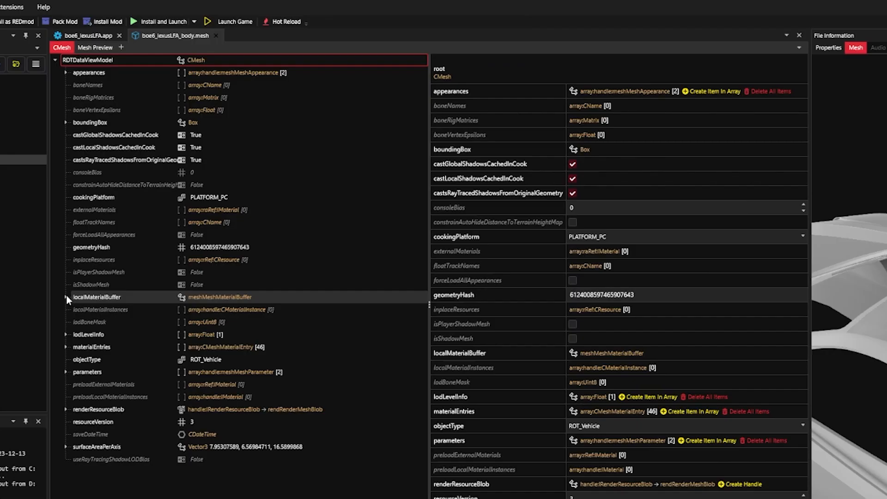
left_click(66, 297)
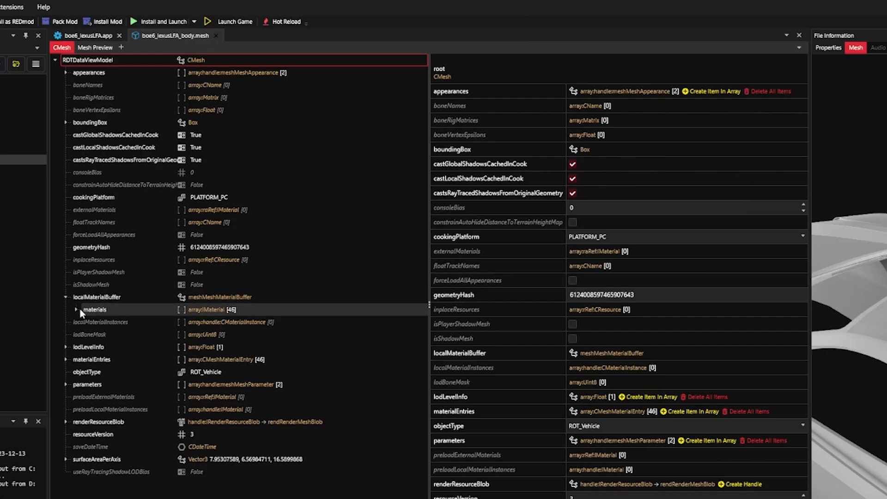
left_click(76, 310)
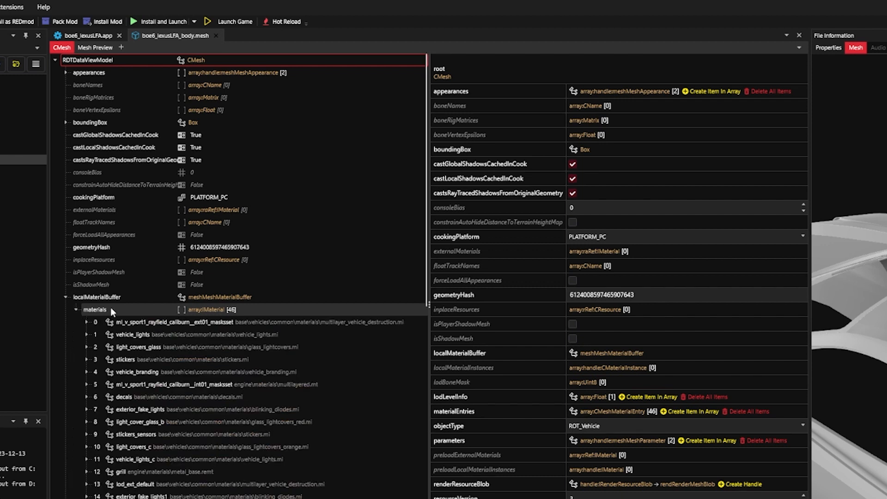
scroll(197, 169, "down", 1)
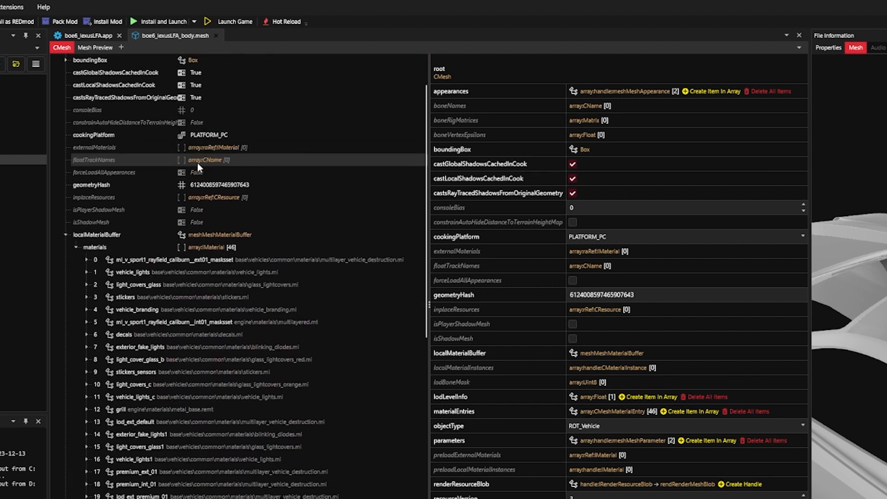
scroll(197, 162, "down", 1)
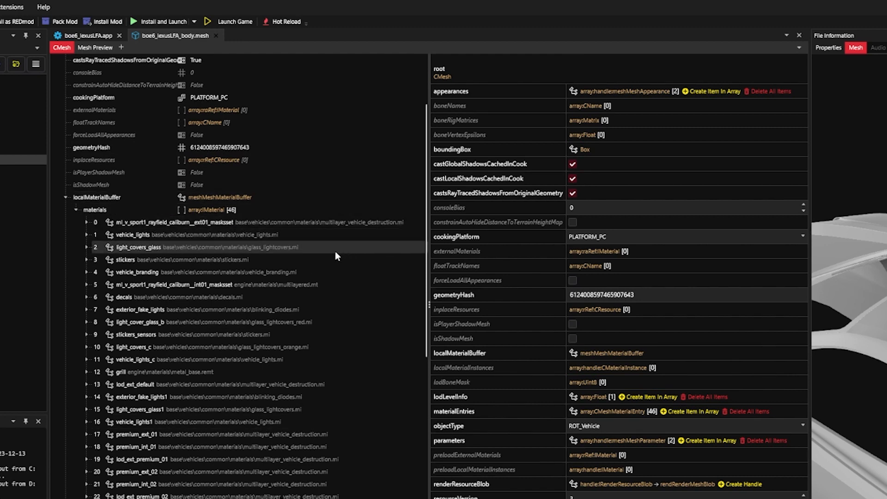
- Expand the first material's values down to its MultilayerMask entry and add the referenced .mlmask game file to the project
left_click(160, 223)
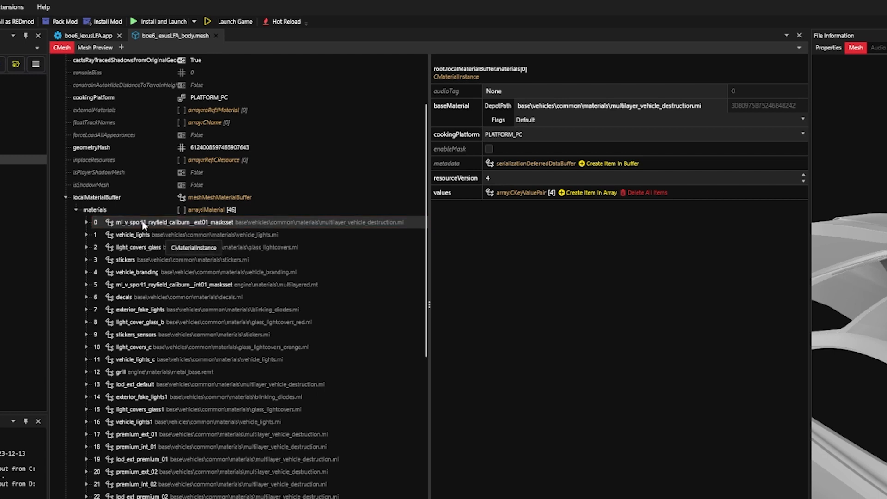
left_click(86, 222)
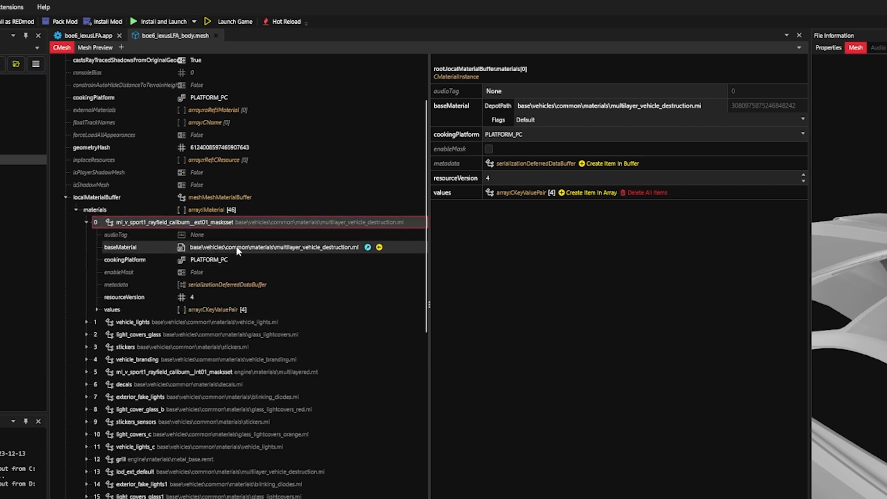
left_click(97, 310)
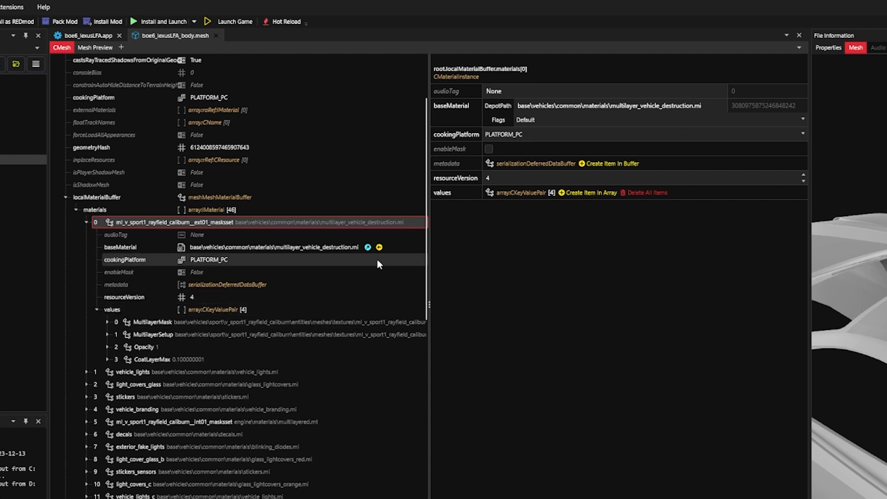
left_click_drag(428, 234, 599, 236)
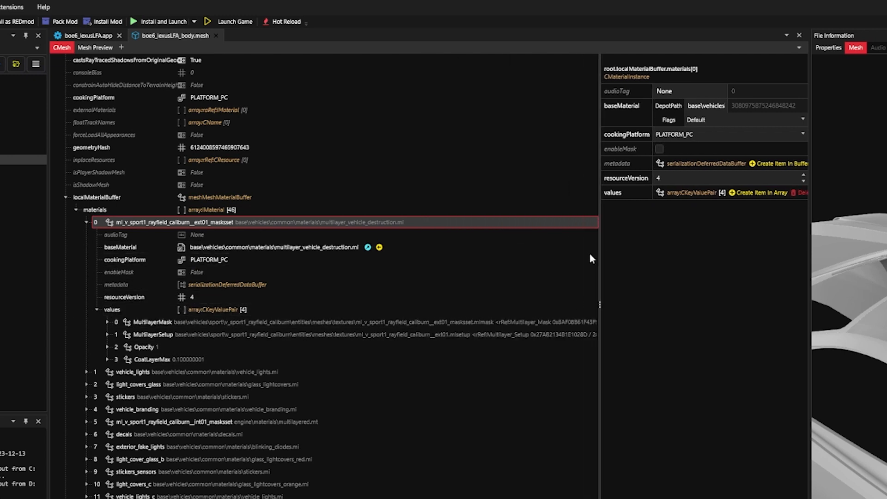
left_click(108, 322)
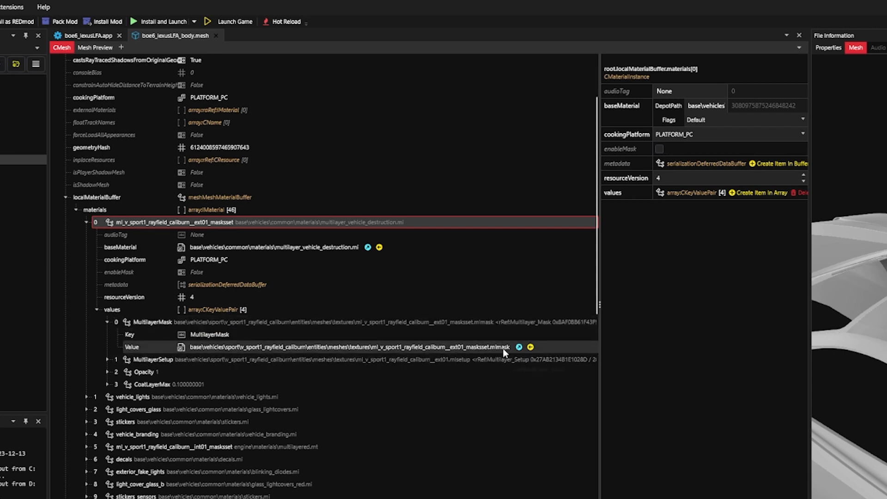
left_click(532, 347)
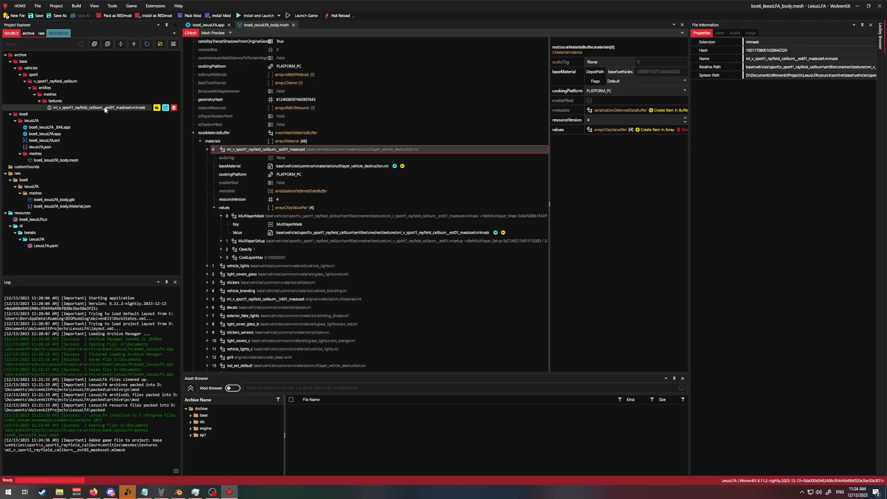
- Open the added ext01_masksset.mlmask file and examine its mask layers between MultiLayer 8 and MultiLayer 15
double_click(107, 108)
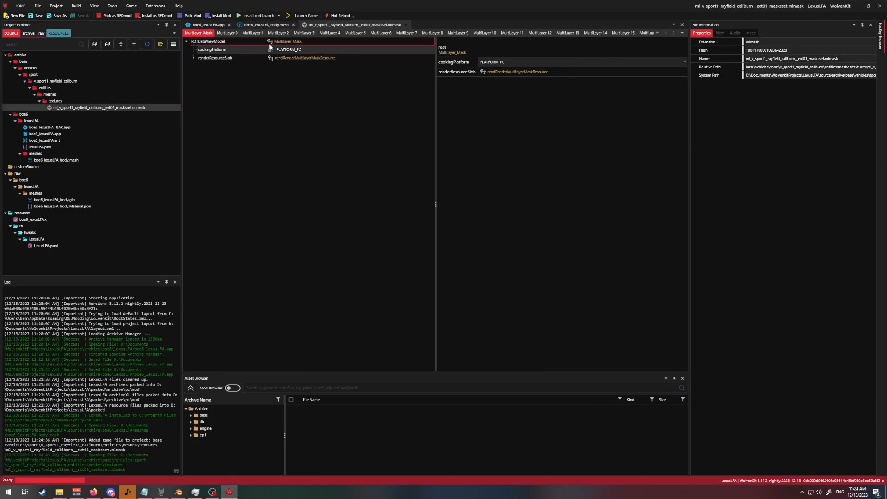
left_click(434, 50)
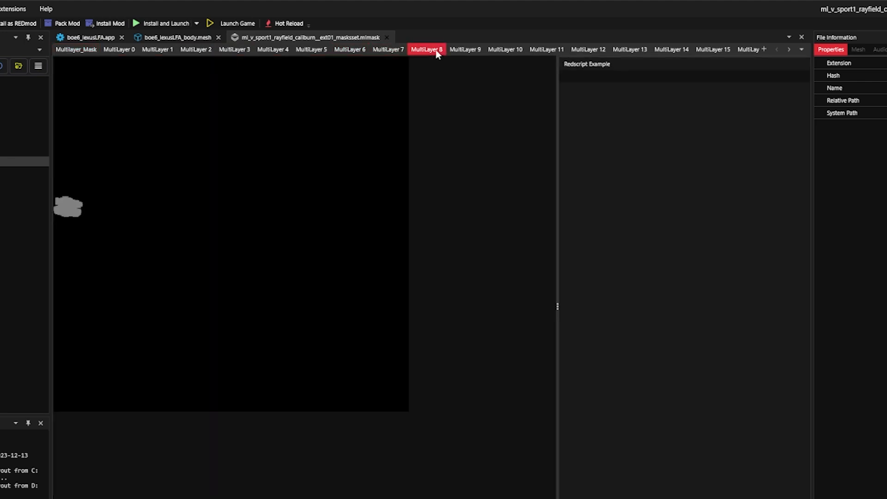
left_click(460, 49)
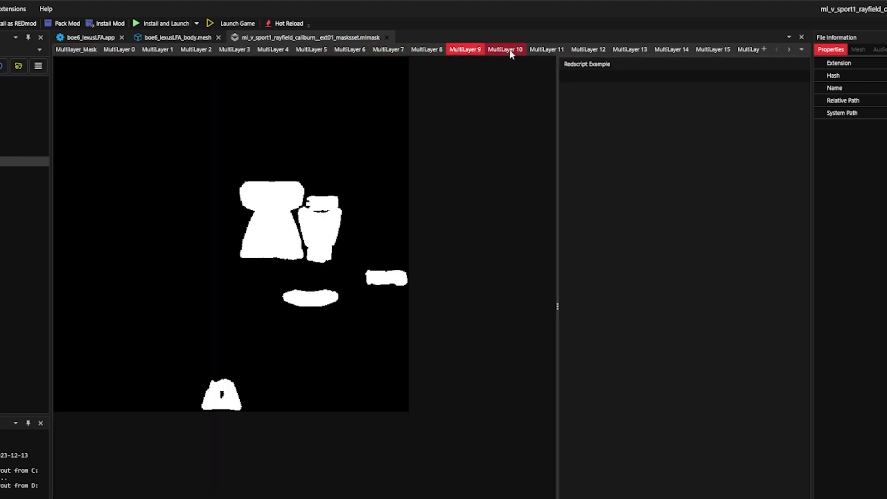
left_click(509, 50)
left_click(592, 50)
left_click(565, 51)
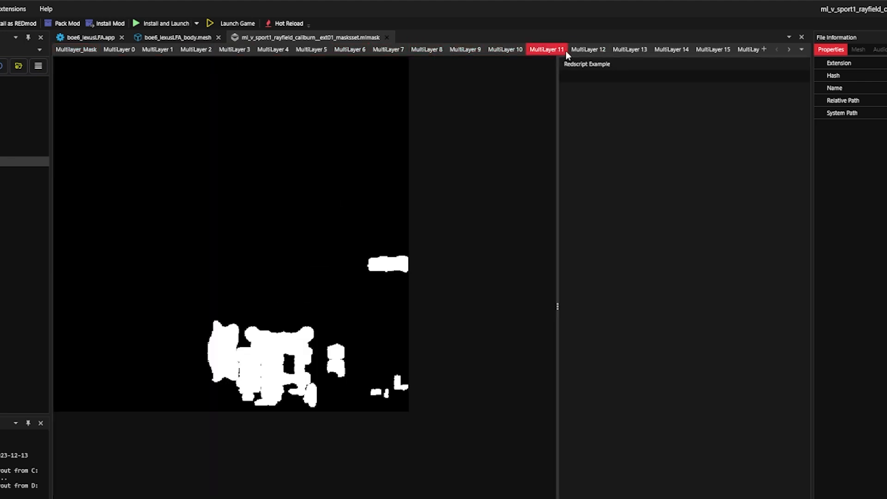
left_click(670, 49)
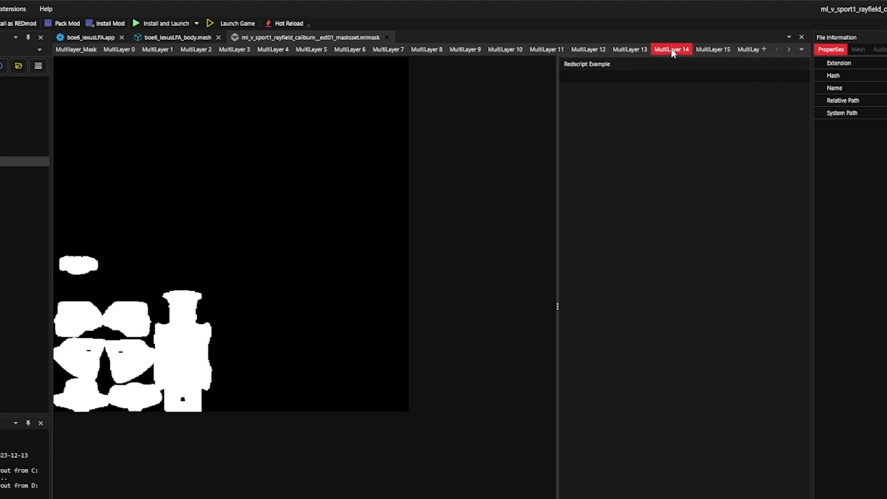
left_click(705, 50)
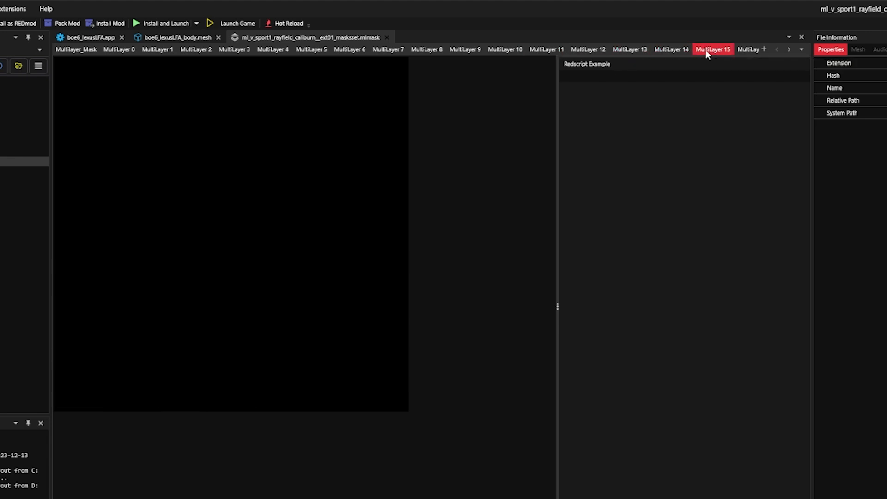
left_click(86, 50)
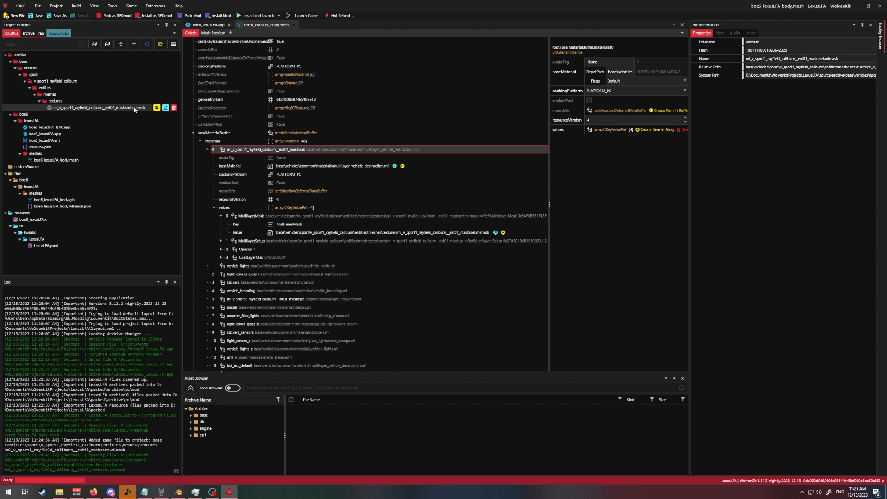
- Create a folder named textures in the project's archive\boe6\lexusLFA directory using File Explorer
left_click(159, 130)
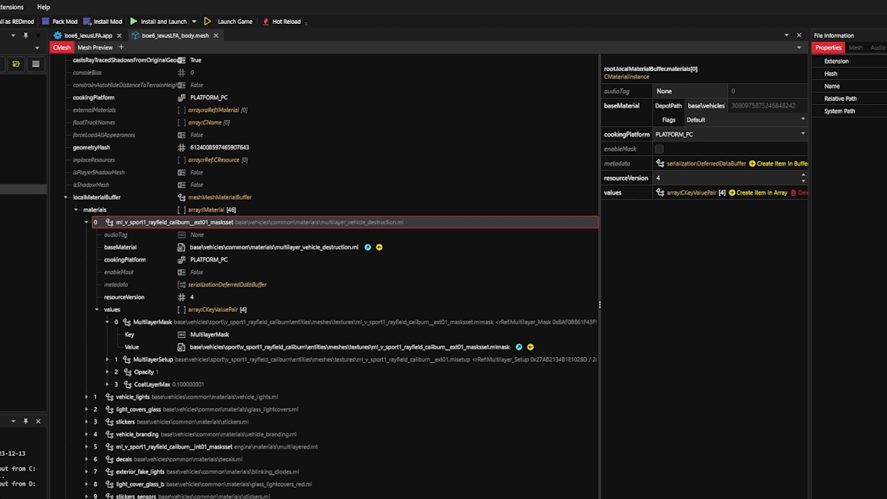
left_click_drag(886, 149, 284, 150)
left_click(401, 343)
left_click(428, 185)
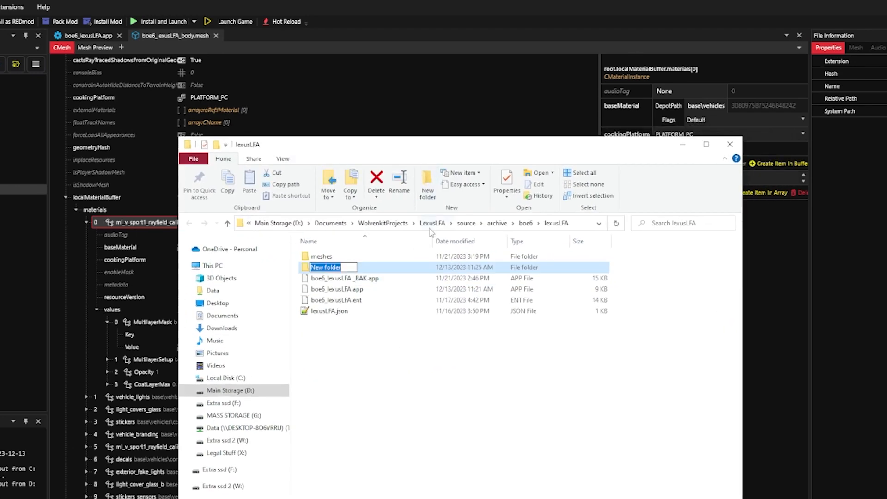
type("text")
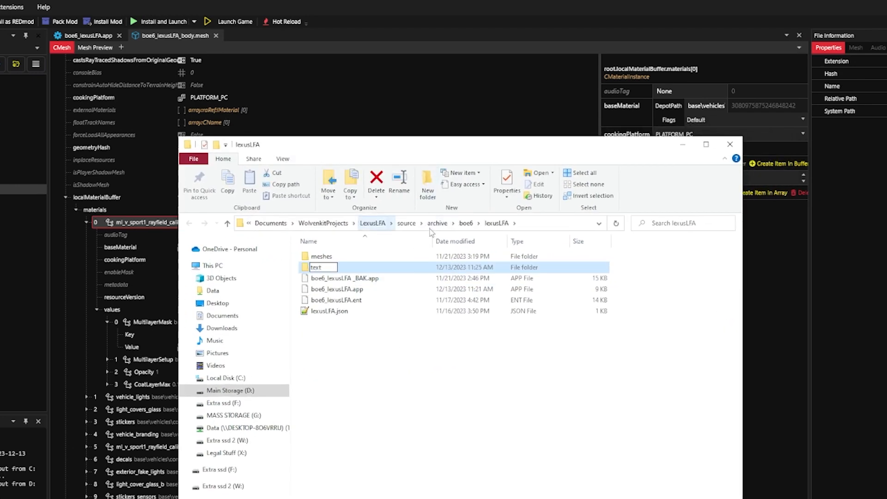
type("ures")
key("Return")
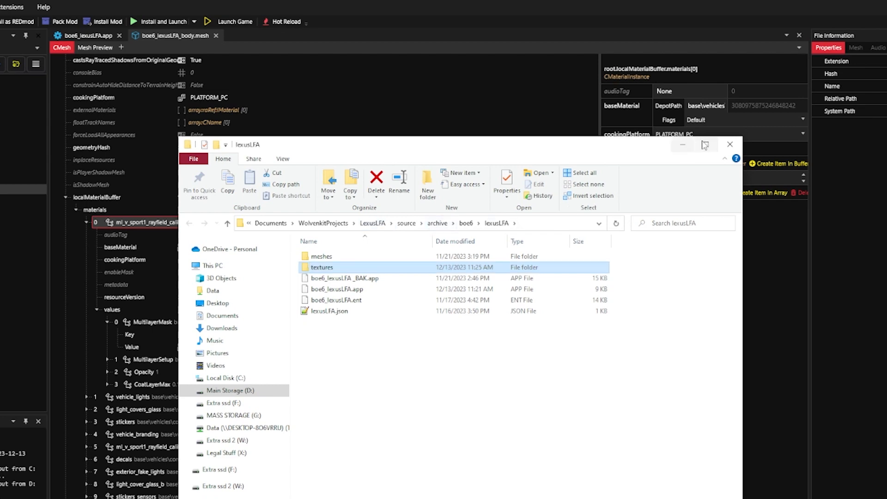
left_click(730, 144)
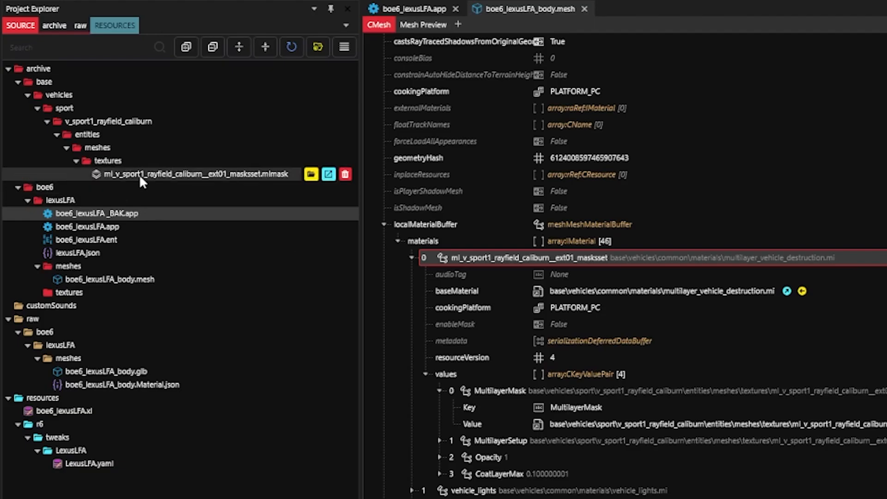
- Move the ext01_masksset.mlmask file into lexusLFA\textures and delete the leftover base folder from the archive
left_click(139, 178)
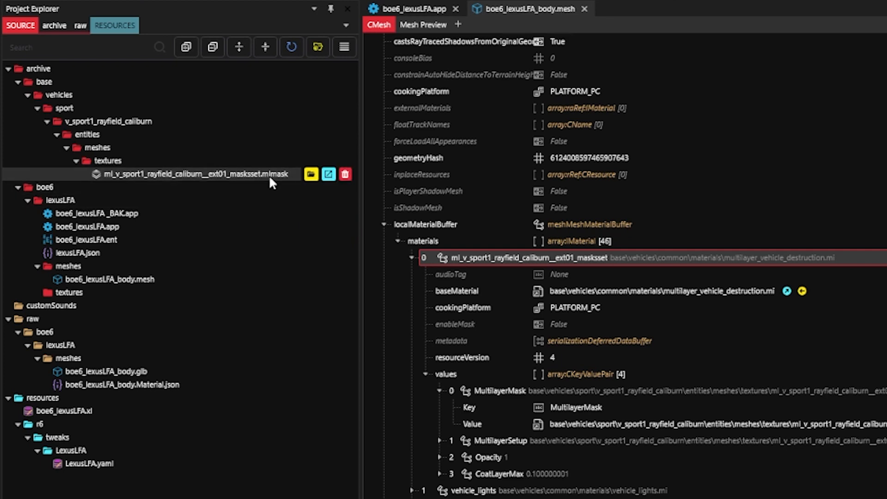
left_click_drag(269, 178, 74, 292)
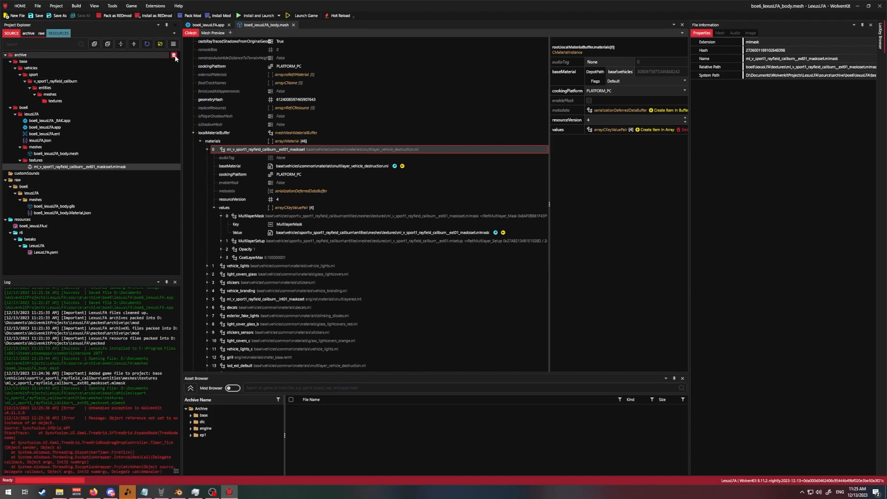
left_click(451, 264)
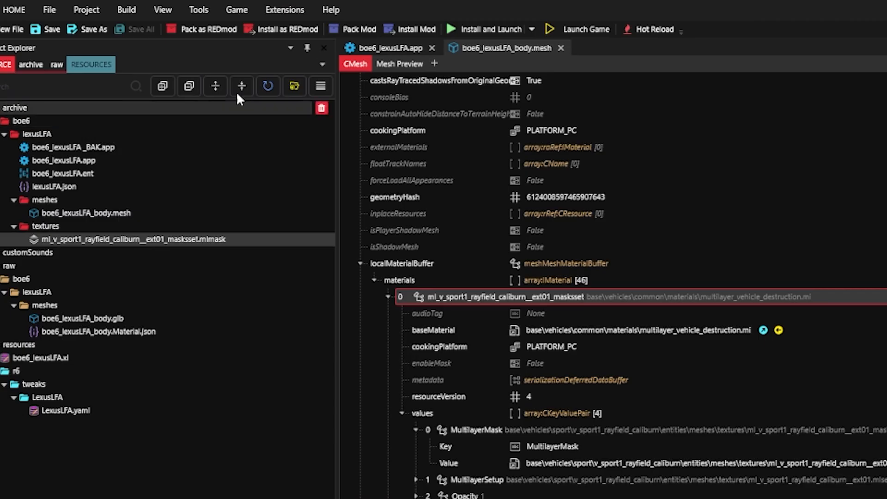
- Export only ml_v_sport1_rayfield_caliburn__ext01_masksset.mlmask as png with the Export Tool, and close the tool
left_click(112, 6)
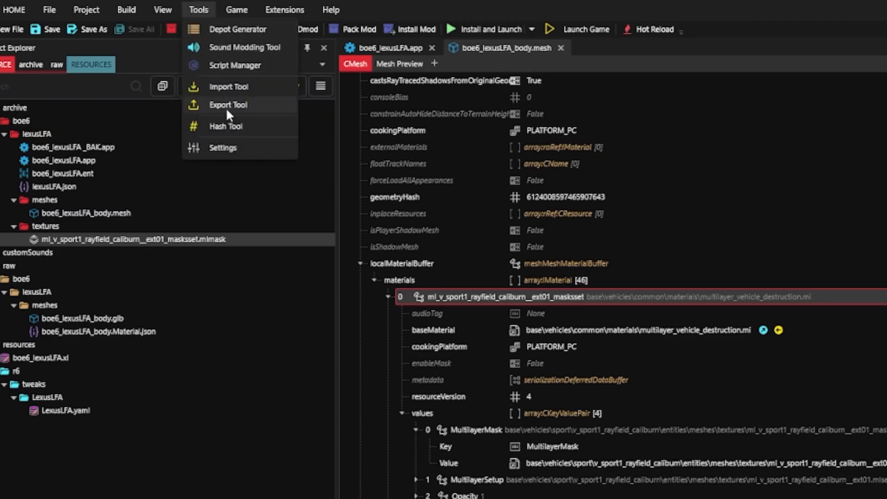
left_click(269, 108)
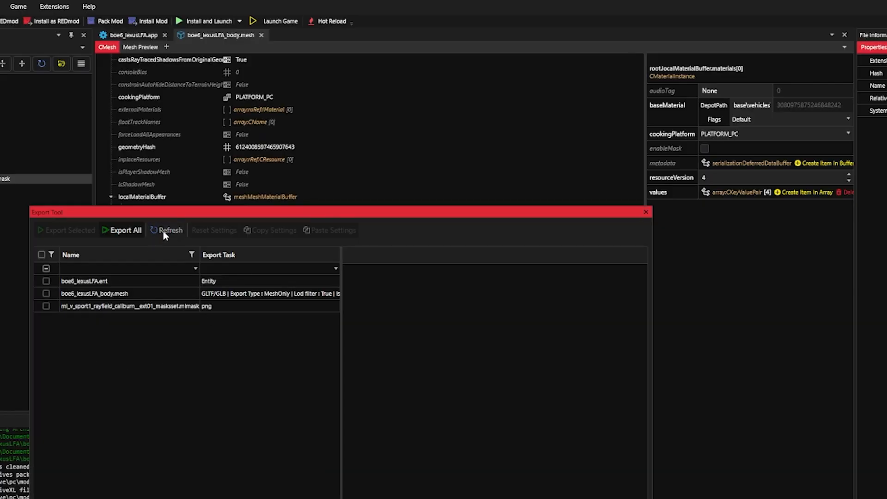
left_click(164, 230)
left_click(130, 306)
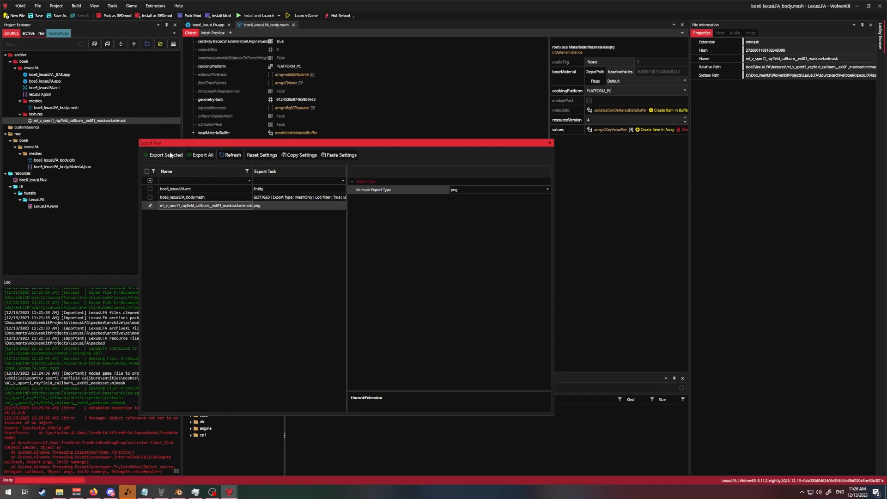
left_click(170, 155)
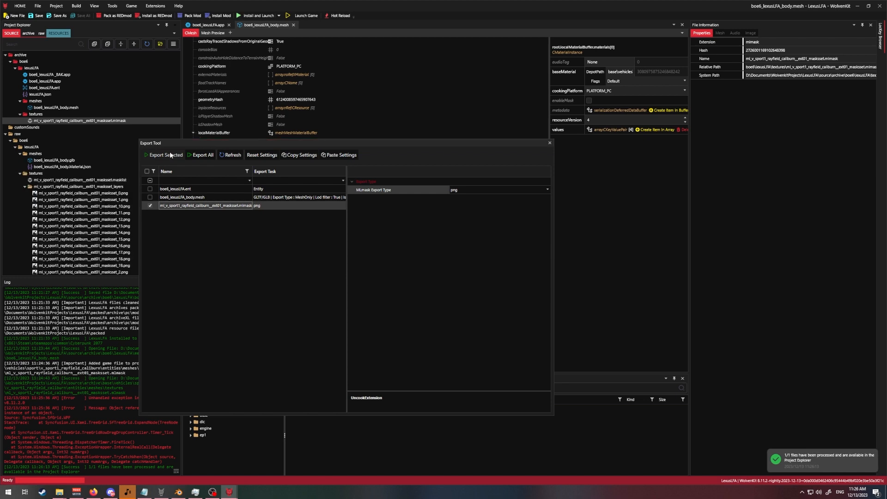
left_click(549, 143)
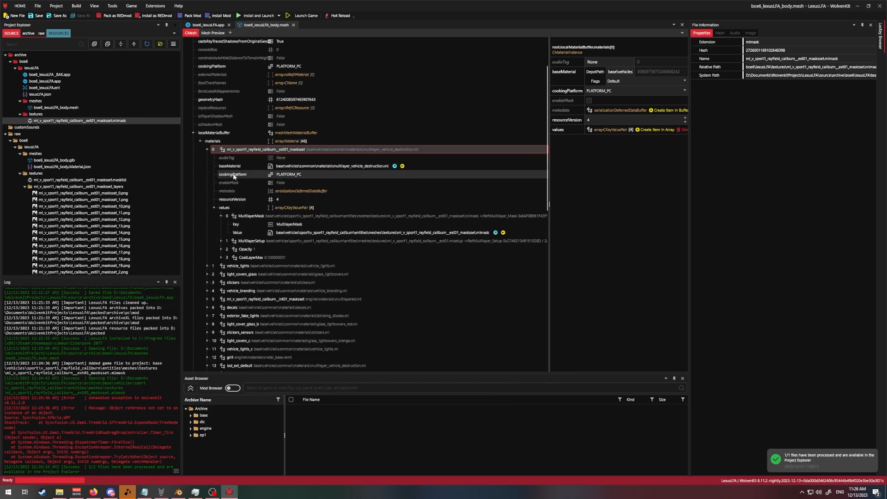
- Open the exported ext01_masksset_layers folder in File Explorer and examine the PNG mask layers
scroll(106, 98, "down", 3)
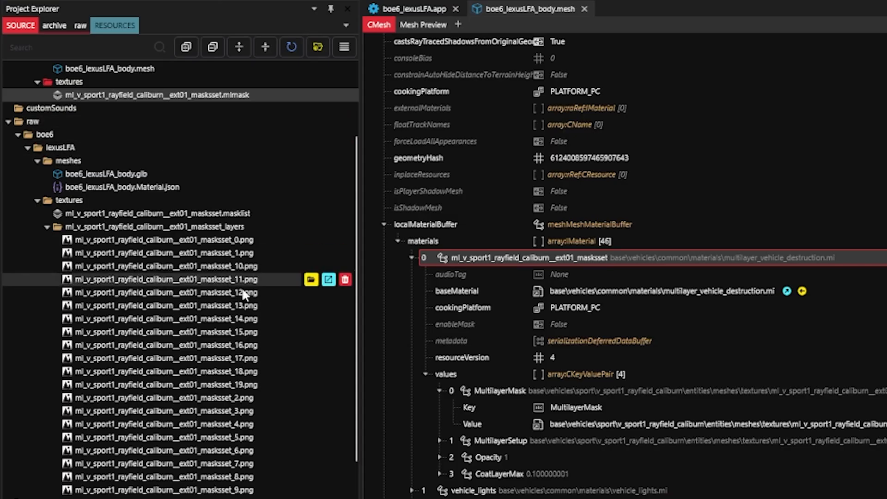
left_click(312, 240)
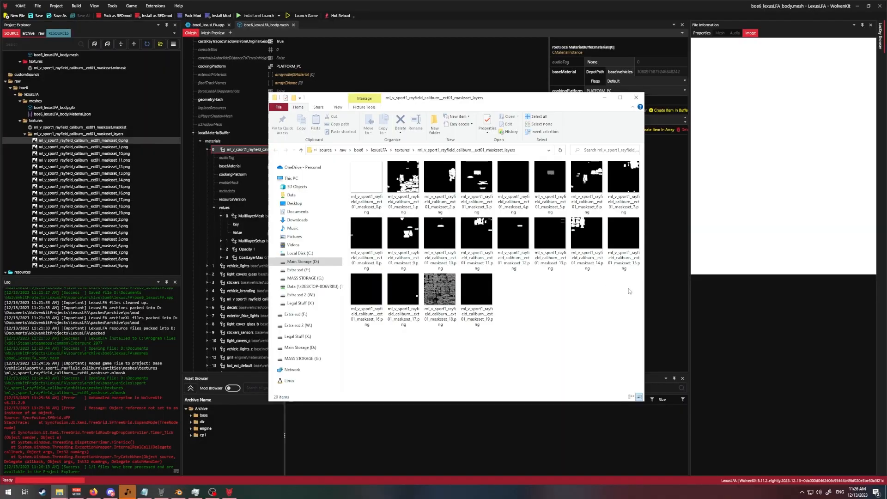
left_click_drag(628, 307, 363, 176)
left_click(529, 307)
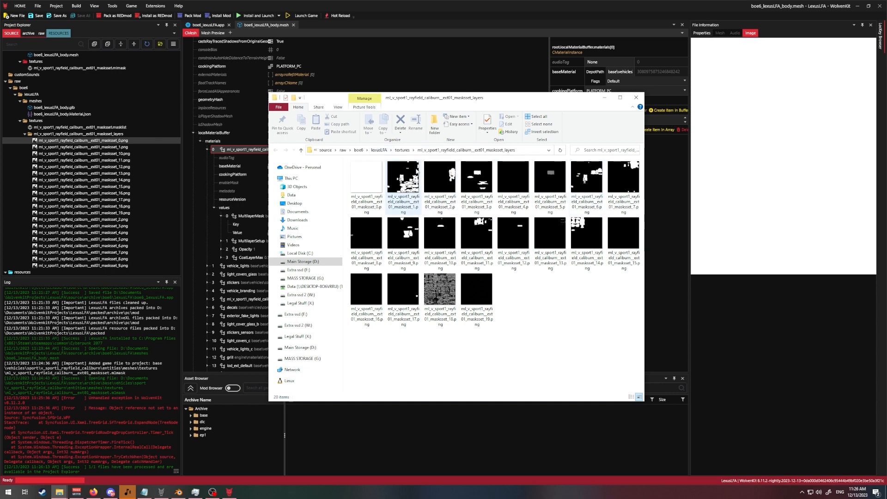
left_click(403, 182)
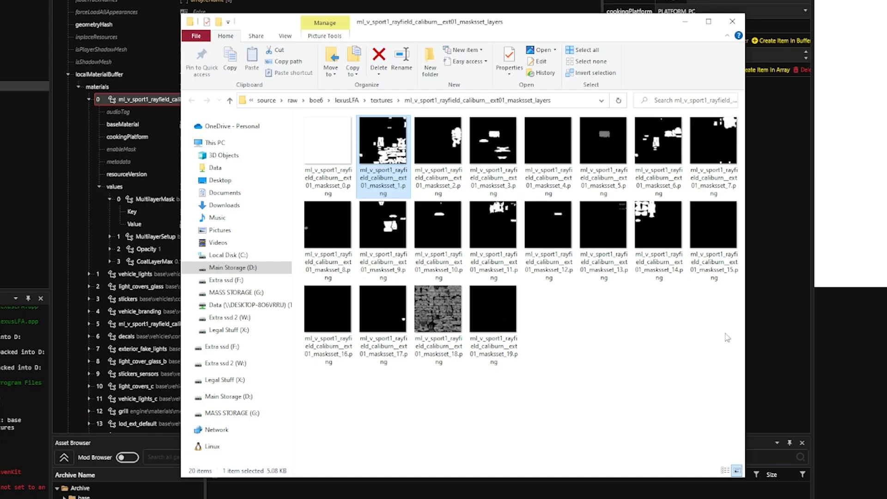
left_click_drag(719, 339, 343, 235)
left_click(619, 345)
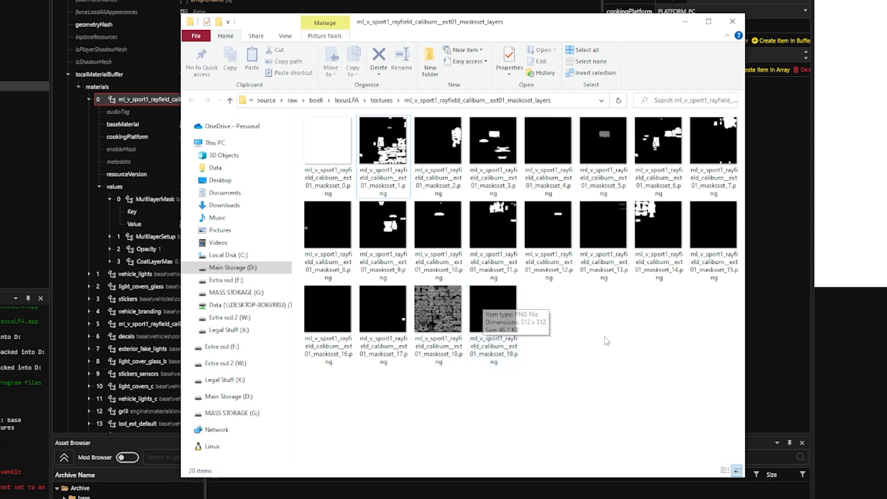
- Delete mask layers 1 through 18 from the ext01_masksset_layers folder, keeping only the white layer 0 and black layer 19
left_click(526, 319)
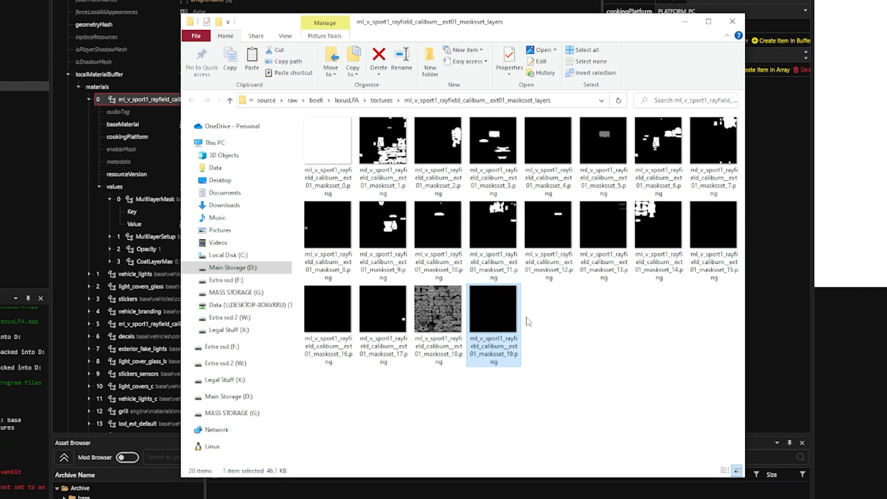
left_click(329, 143)
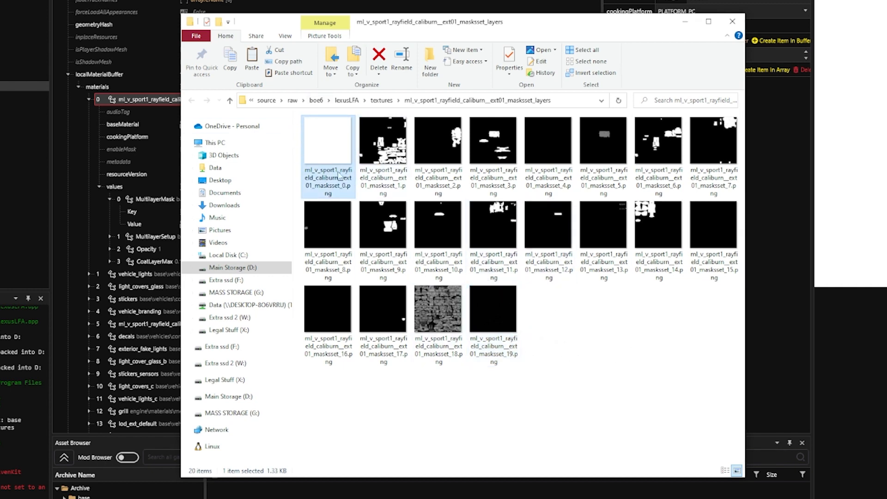
left_click(438, 310)
left_click(383, 147, "shift")
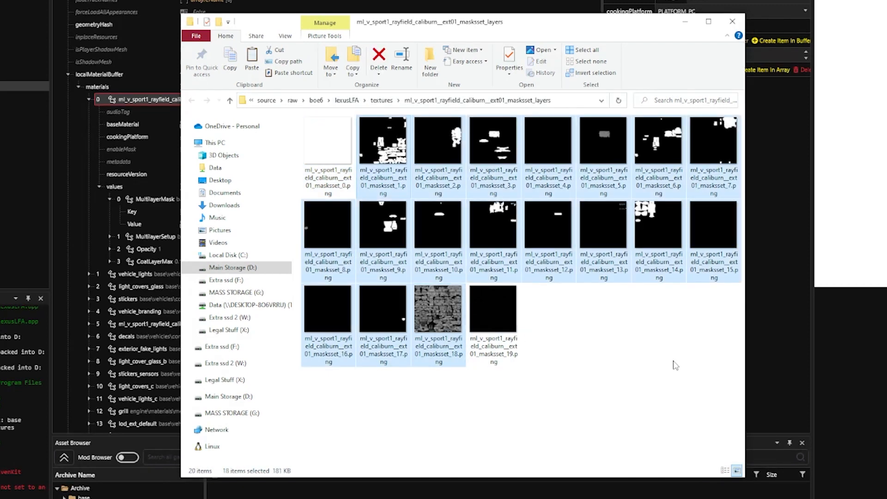
key("Delete")
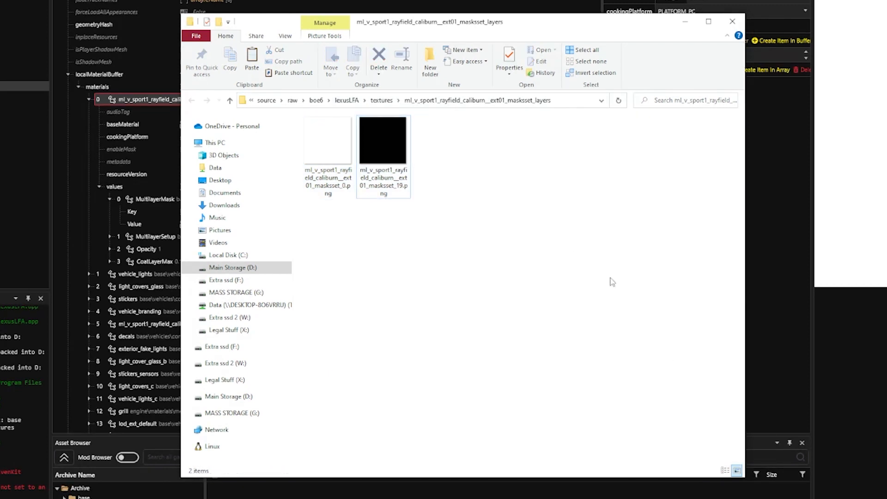
- Duplicate the black ml_v_sport1_rayfield_caliburn__ext01_masksset_19.png and rename the copy so it ends in masksset_18.png
left_click(342, 190)
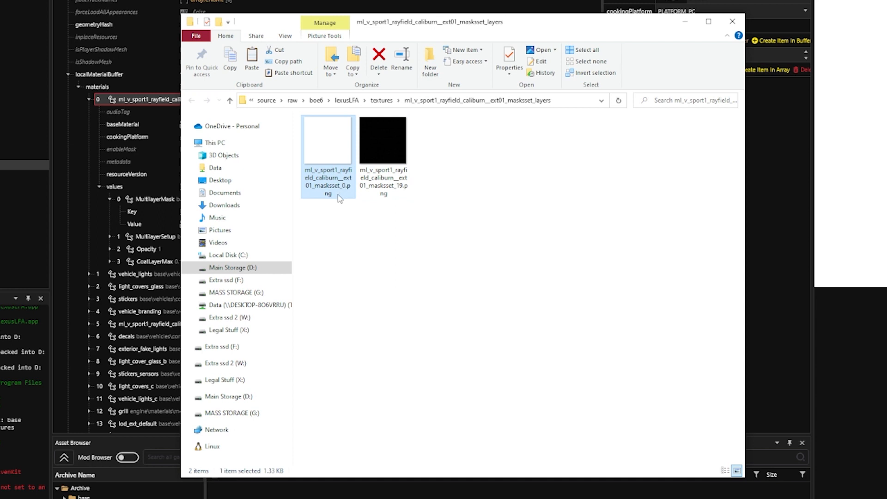
left_click(396, 192)
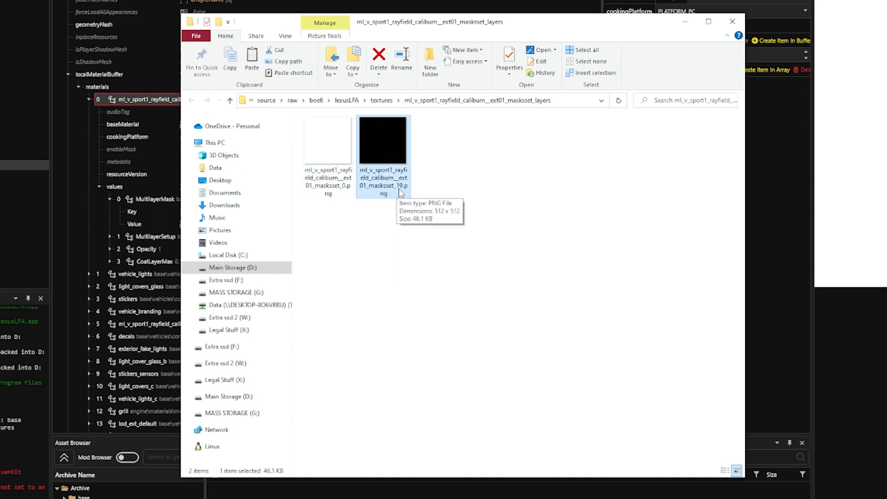
left_click(400, 191)
key("Escape")
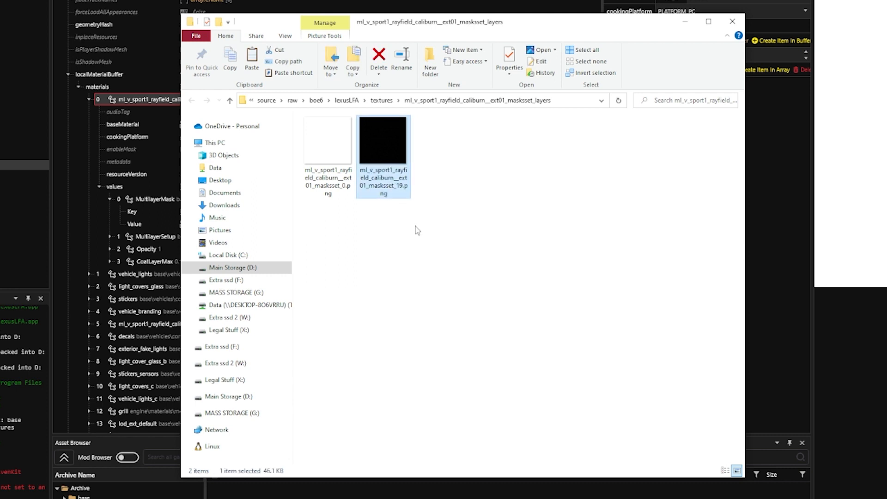
left_click(444, 208)
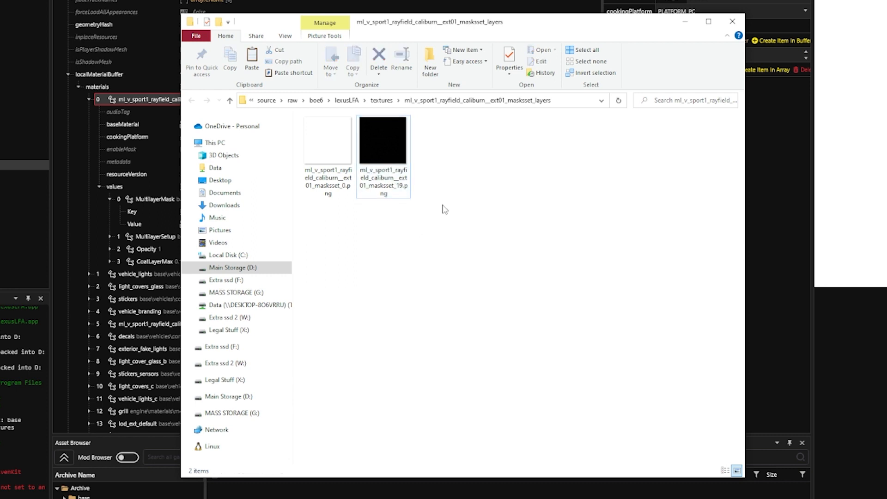
key("ctrl+v")
key("F2")
key("Right")
key("BackSpace")
key("BackSpace")
key("BackSpace")
key("BackSpace")
key("BackSpace")
key("BackSpace")
key("BackSpace")
key("BackSpace")
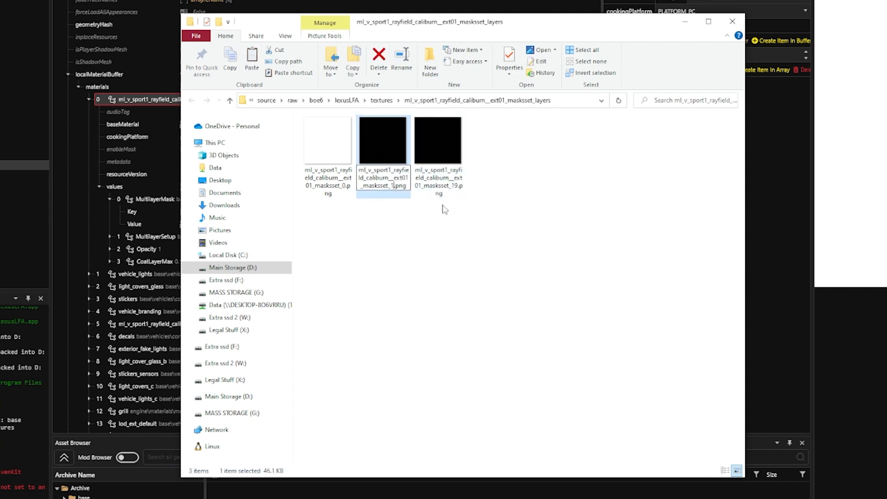
type("8")
key("Return")
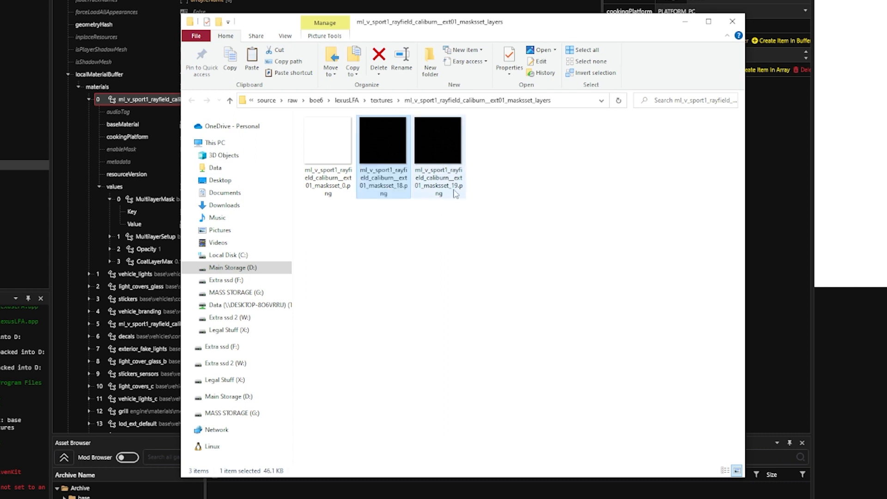
- Make another copy of the black mask image and rename it with the ending masksset_17.png
left_click(459, 193)
left_click(389, 198)
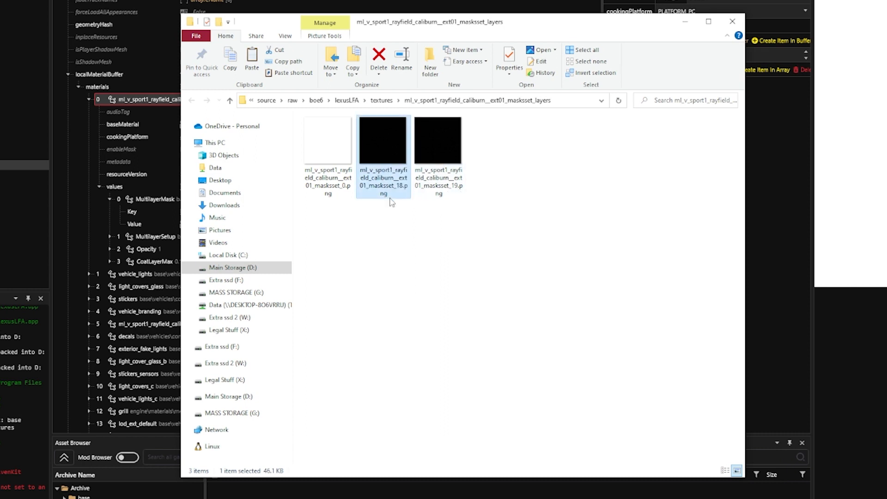
left_click(486, 287)
key("ctrl+v")
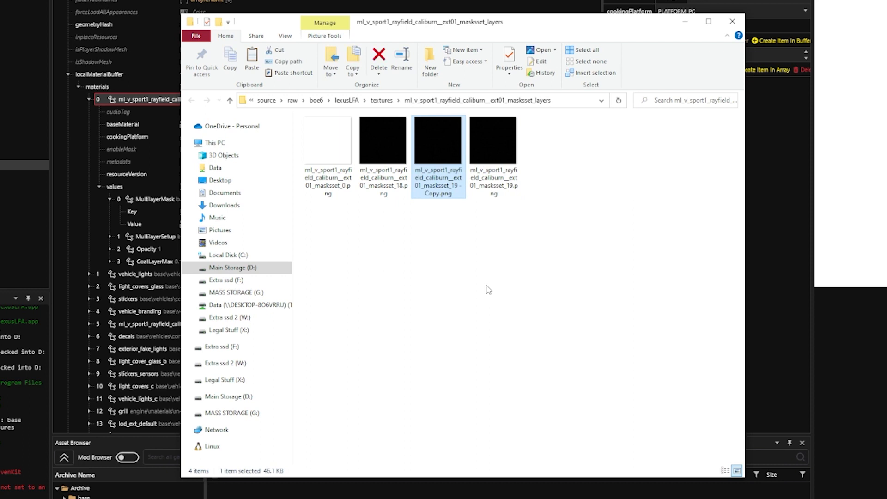
key("F2")
key("Right")
key("BackSpace")
key("BackSpace")
key("BackSpace")
key("BackSpace")
key("BackSpace")
key("BackSpace")
key("BackSpace")
key("BackSpace")
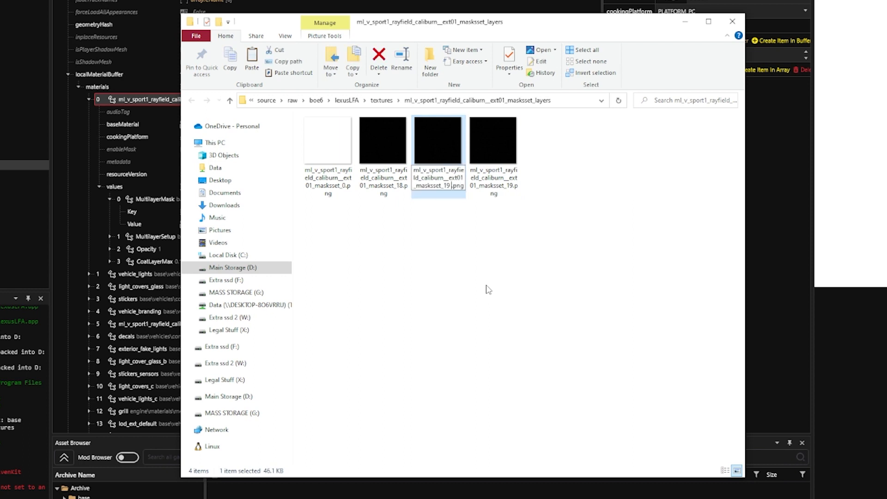
type("7")
key("Return")
- Create two more copies of the black mask, renamed with the endings masksset_16.png and masksset_15.png
key("ctrl+v")
key("F2")
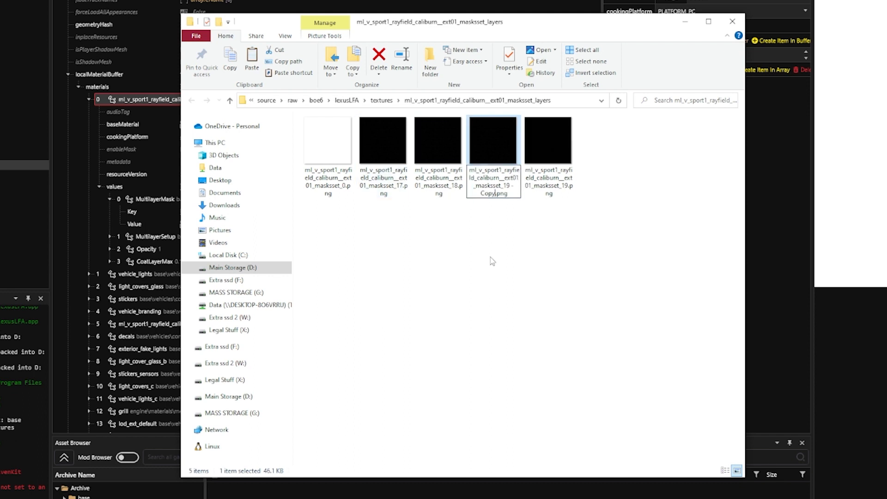
key("Right")
key("BackSpace")
key("BackSpace")
key("BackSpace")
key("BackSpace")
key("BackSpace")
key("BackSpace")
key("BackSpace")
type("6")
key("Return")
key("ctrl+v")
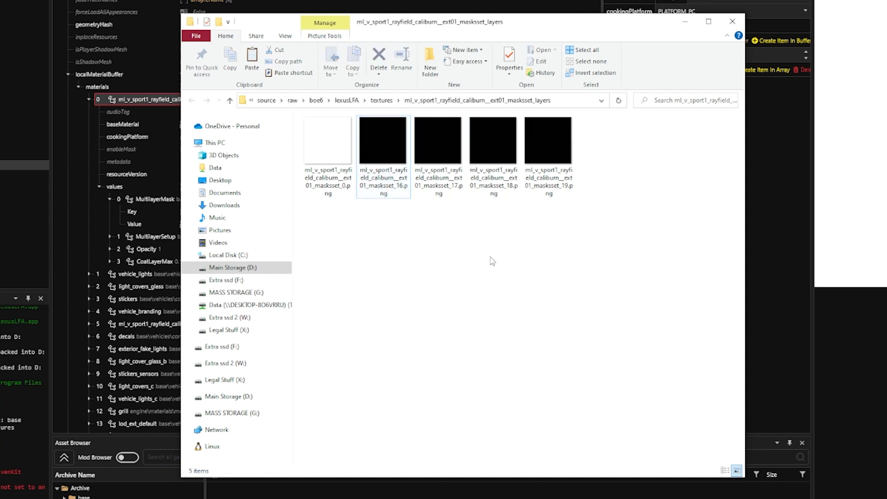
key("F2")
key("Right")
key("BackSpace")
key("BackSpace")
key("BackSpace")
key("BackSpace")
key("BackSpace")
key("BackSpace")
key("BackSpace")
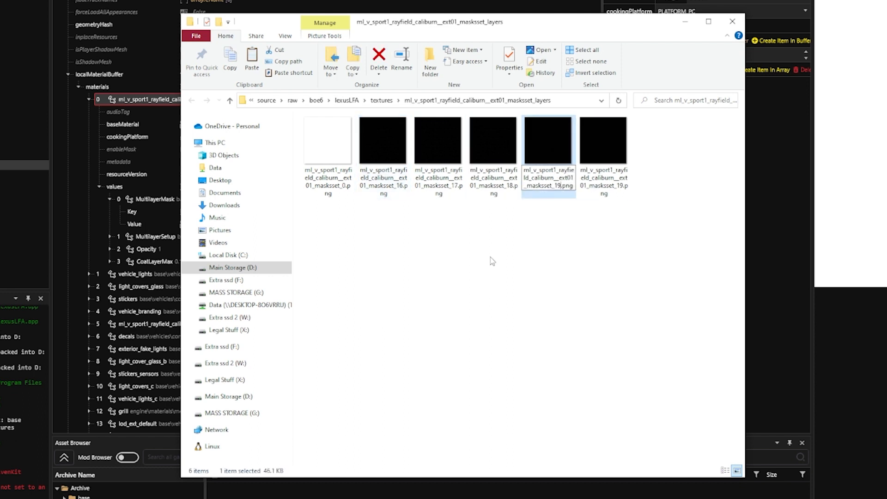
key("BackSpace")
type("5")
key("Return")
- Add black mask copies for layers 14, 13, 12 and 11, keeping the same ext01_masksset file naming
key("ctrl+v")
key("F2")
key("Right")
key("BackSpace")
key("BackSpace")
key("BackSpace")
key("BackSpace")
key("BackSpace")
key("BackSpace")
key("BackSpace")
key("BackSpace")
type("4")
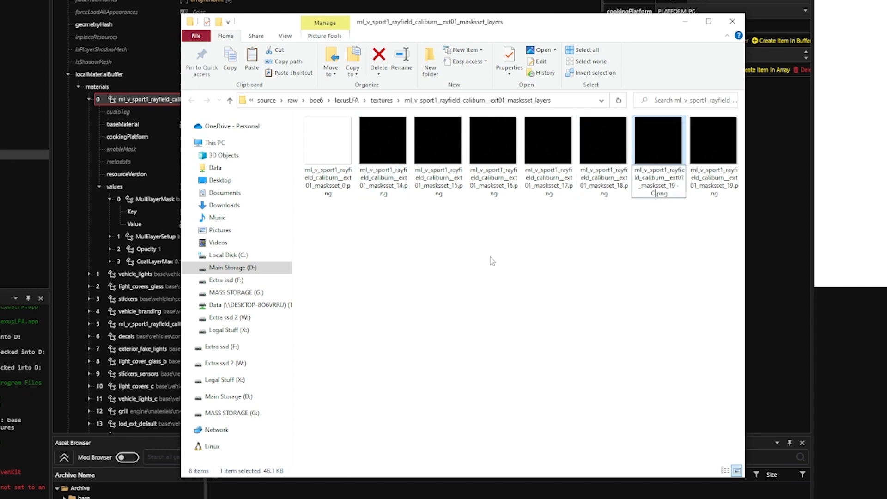
key("ctrl+v")
key("F2")
key("Right")
key("BackSpace")
key("BackSpace")
key("BackSpace")
key("BackSpace")
key("BackSpace")
key("BackSpace")
key("BackSpace")
key("BackSpace")
type("1")
key("Return")
- Add black mask copies for layers 10 and 9 by renaming each pasted copy with its layer number
key("ctrl+v")
key("F2")
key("Right")
key("BackSpace")
key("BackSpace")
key("BackSpace")
key("BackSpace")
key("BackSpace")
key("BackSpace")
key("BackSpace")
key("BackSpace")
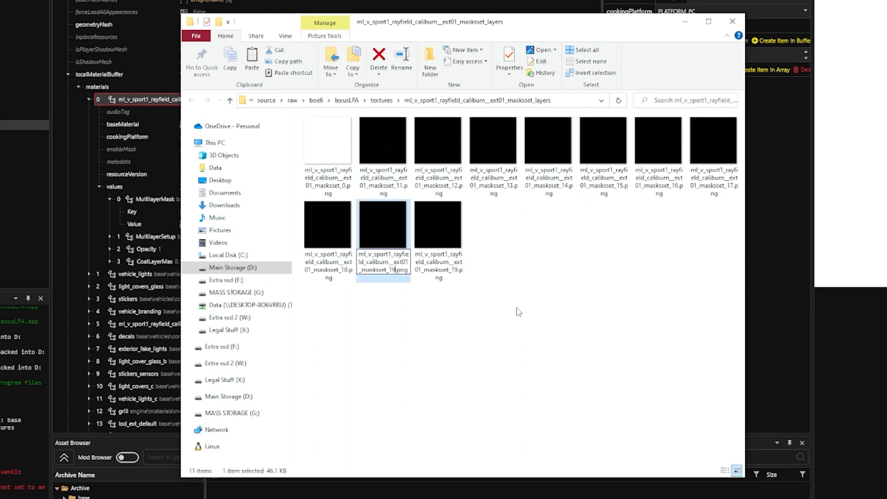
type("0")
key("Return")
key("ctrl+v")
key("F2")
key("Right")
key("BackSpace")
key("BackSpace")
key("BackSpace")
key("BackSpace")
key("BackSpace")
key("BackSpace")
key("BackSpace")
key("BackSpace")
key("BackSpace")
type("9")
key("Return")
- Paste and rename black mask copies for layers 8, 7 and 6
key("ctrl+v")
key("F2")
key("Right")
key("BackSpace")
key("BackSpace")
key("BackSpace")
key("BackSpace")
key("BackSpace")
key("BackSpace")
key("BackSpace")
key("BackSpace")
type("8")
key("Return")
key("ctrl+v")
key("F2")
key("Right")
key("BackSpace")
key("BackSpace")
key("BackSpace")
key("BackSpace")
key("BackSpace")
key("BackSpace")
key("BackSpace")
key("BackSpace")
type("7")
key("Return")
- Paste and rename black mask copies for layers 5 and 4
key("ctrl+v")
key("F2")
key("Right")
key("BackSpace")
key("BackSpace")
key("BackSpace")
key("BackSpace")
key("BackSpace")
key("BackSpace")
key("BackSpace")
key("BackSpace")
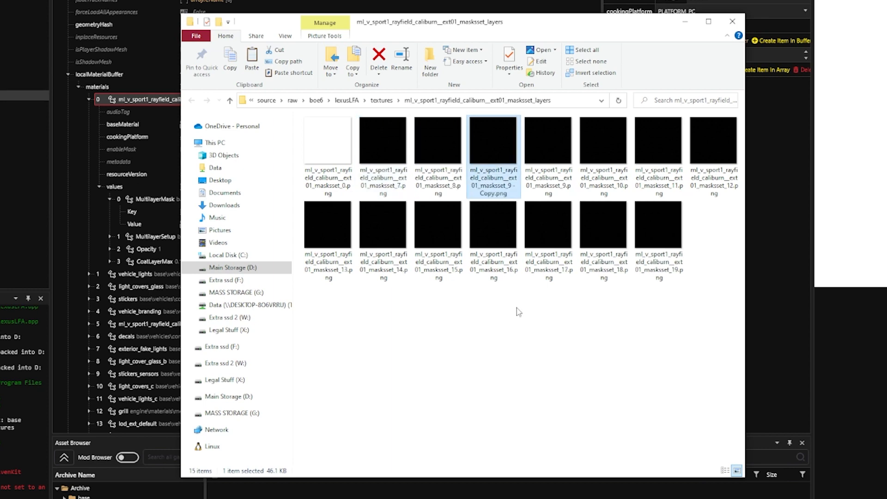
type("6")
key("Return")
key("ctrl+v")
key("F2")
key("Right")
key("BackSpace")
key("BackSpace")
key("BackSpace")
key("BackSpace")
key("BackSpace")
key("BackSpace")
key("BackSpace")
key("BackSpace")
key("5")
key("Return")
- Complete the mask set with black copies renamed for layers 3, 2 and 1
key("ctrl+v")
key("F2")
key("Right")
key("BackSpace")
key("BackSpace")
key("BackSpace")
key("BackSpace")
key("BackSpace")
key("BackSpace")
key("BackSpace")
key("BackSpace")
type("4")
key("Return")
key("ctrl+v")
key("F2")
key("Right")
key("BackSpace")
key("BackSpace")
key("BackSpace")
key("BackSpace")
key("BackSpace")
key("BackSpace")
key("BackSpace")
key("BackSpace")
type("3")
key("Return")
key("ctrl+v")
key("F2")
key("Right")
key("BackSpace")
key("BackSpace")
key("BackSpace")
key("BackSpace")
key("BackSpace")
key("BackSpace")
key("BackSpace")
key("BackSpace")
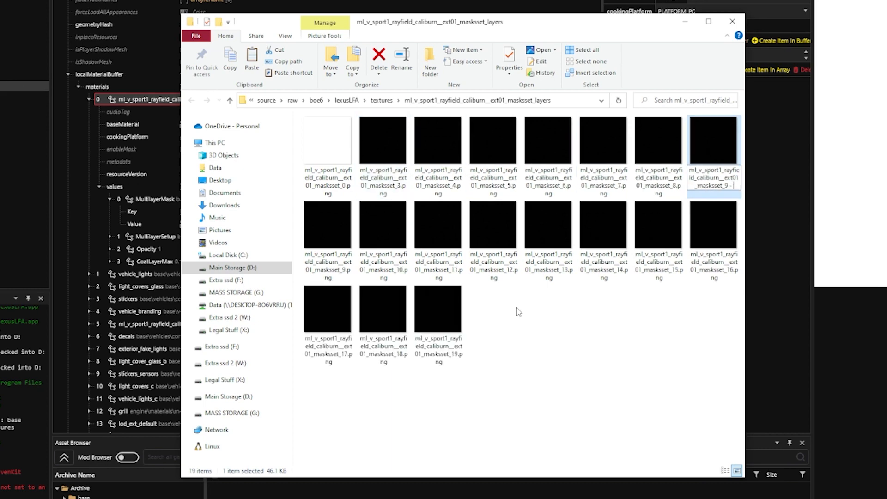
type("2")
key("Return")
key("ctrl+v")
key("F2")
key("Right")
key("BackSpace")
key("BackSpace")
key("BackSpace")
key("BackSpace")
key("BackSpace")
key("BackSpace")
key("BackSpace")
key("BackSpace")
key("1")
key("Return")
left_click(639, 354)
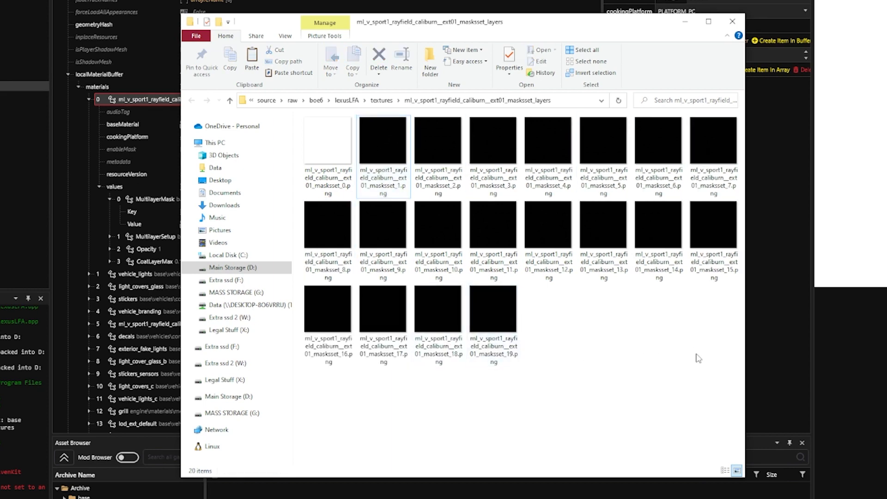
- Review the black layers 1 to 19 and the white layer 0, and close the folder window
left_click_drag(713, 331, 385, 143)
left_click(330, 152)
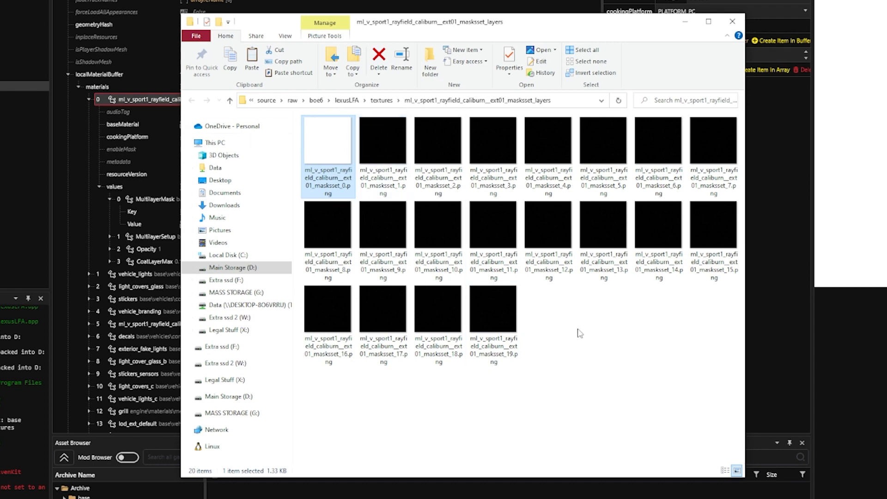
left_click(732, 23)
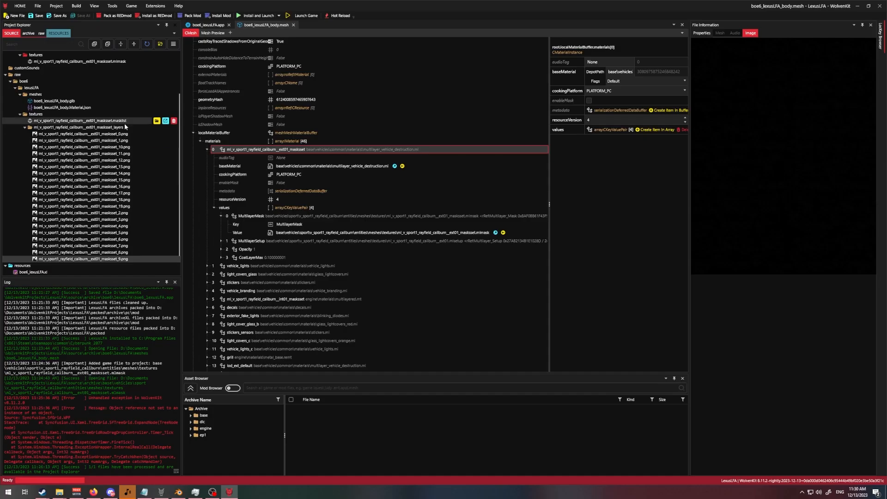
- Import only ml_v_sport1_rayfield_caliburn__ext01_masksset.masklist as MLMASK with the Import Tool, using the existing file
left_click(123, 134, "shift")
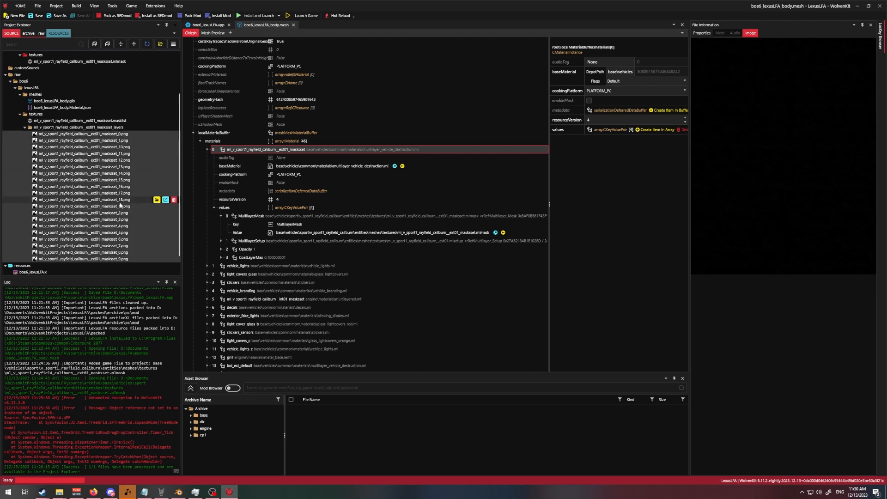
left_click(110, 128)
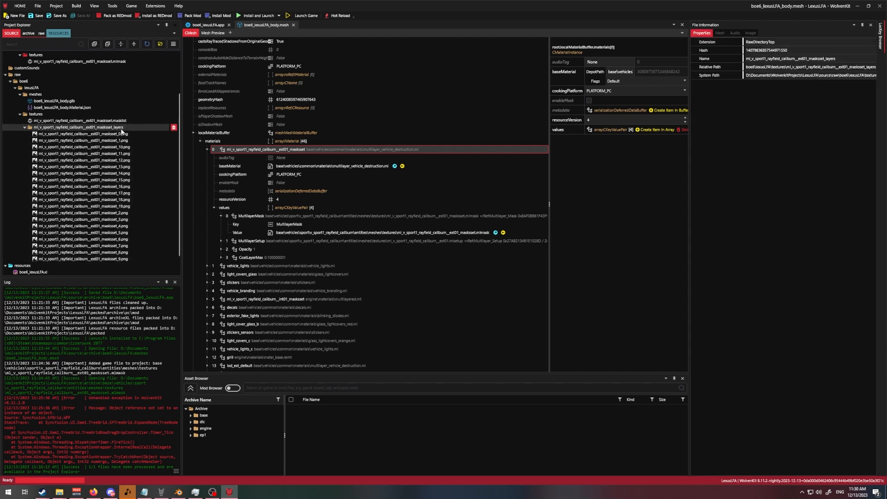
left_click(130, 120)
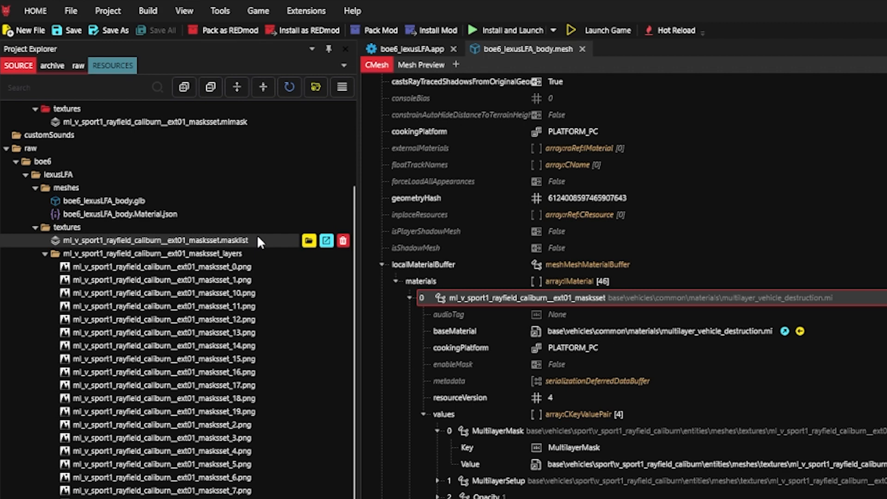
left_click(226, 8)
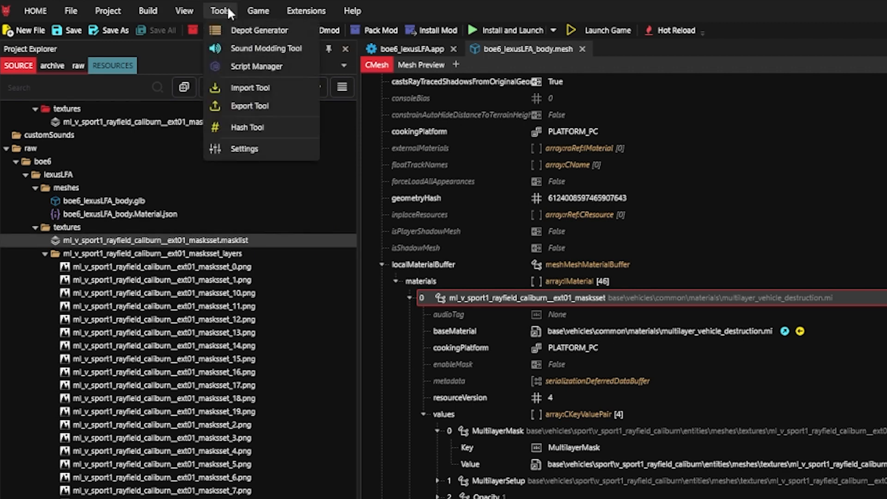
left_click(276, 87)
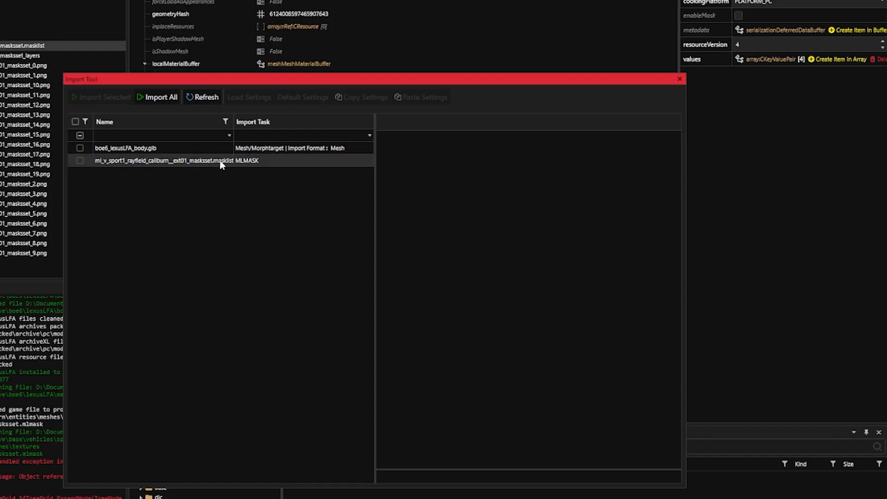
left_click(222, 163)
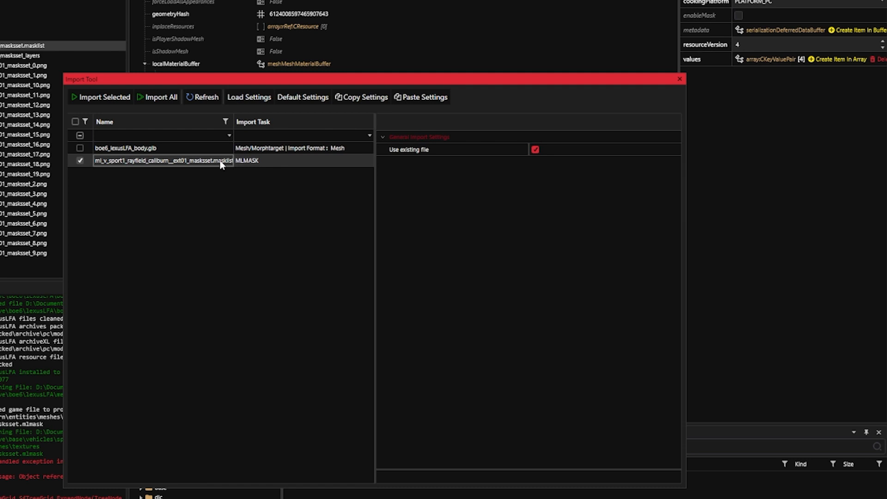
left_click(95, 97)
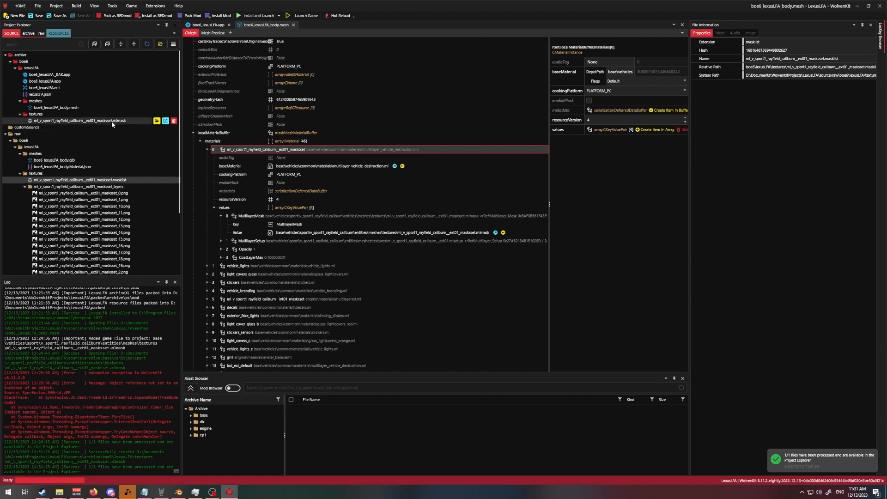
- Open the reimported ext01_masksset.mlmask from the archive textures folder and check its individual mask layers
double_click(112, 121)
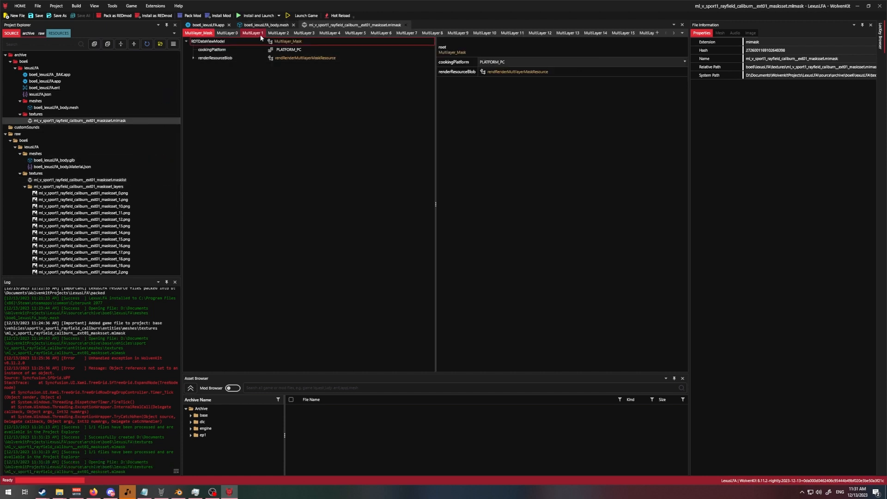
left_click(260, 35)
left_click(284, 34)
left_click(310, 34)
left_click(337, 35)
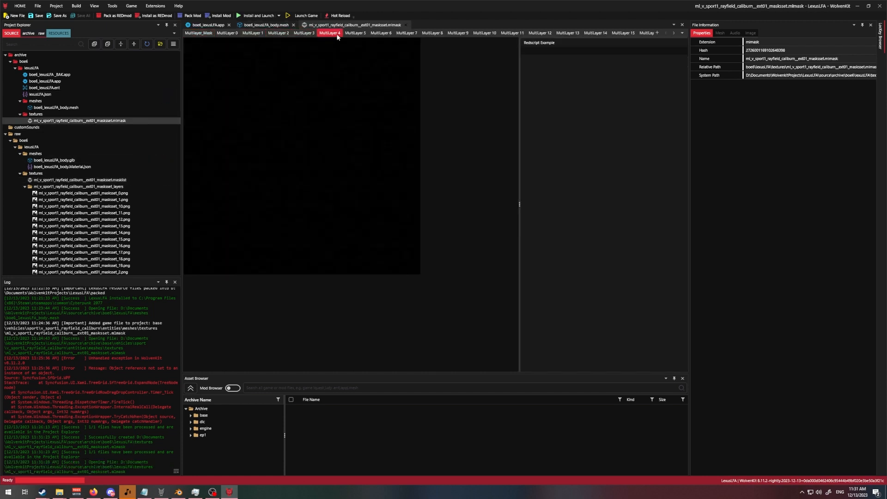
left_click(352, 34)
left_click(380, 35)
left_click(406, 34)
left_click(432, 34)
left_click(460, 35)
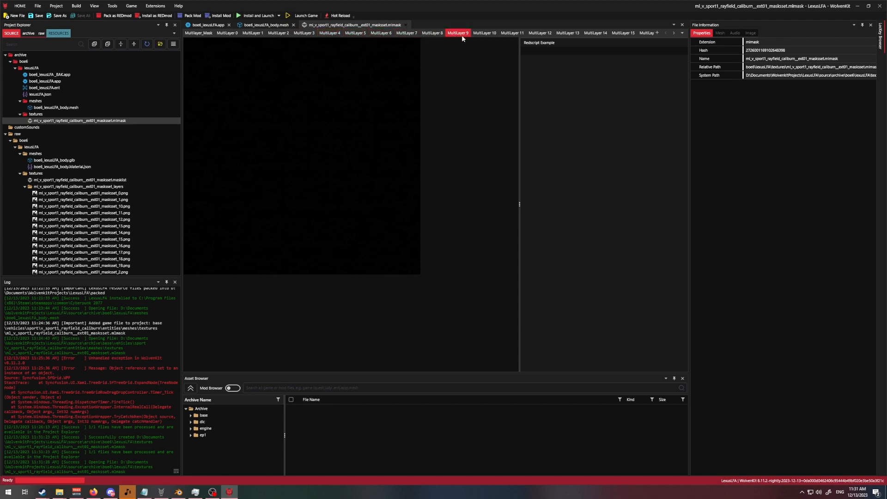
left_click(510, 34)
left_click(552, 35)
left_click(567, 34)
left_click(594, 34)
left_click(627, 35)
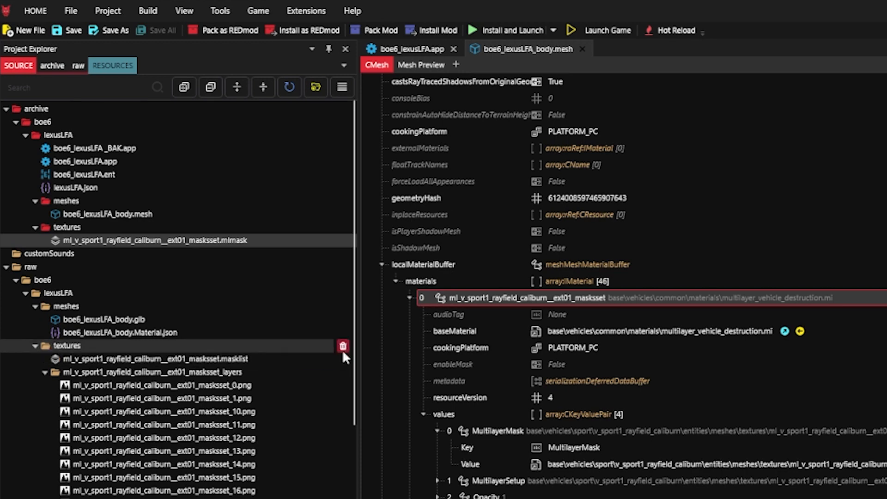
- Delete the textures folder from raw\boe6\lexusLFA in the project
left_click(342, 360)
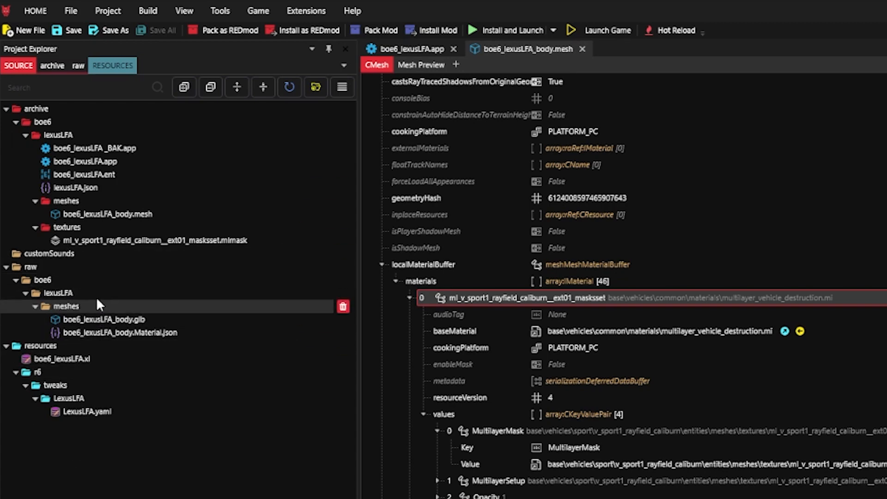
- Rename the mask file in the archive textures folder as boe6_lexusLFA_EmptyMask.mlmask
right_click(255, 239)
left_click(296, 328)
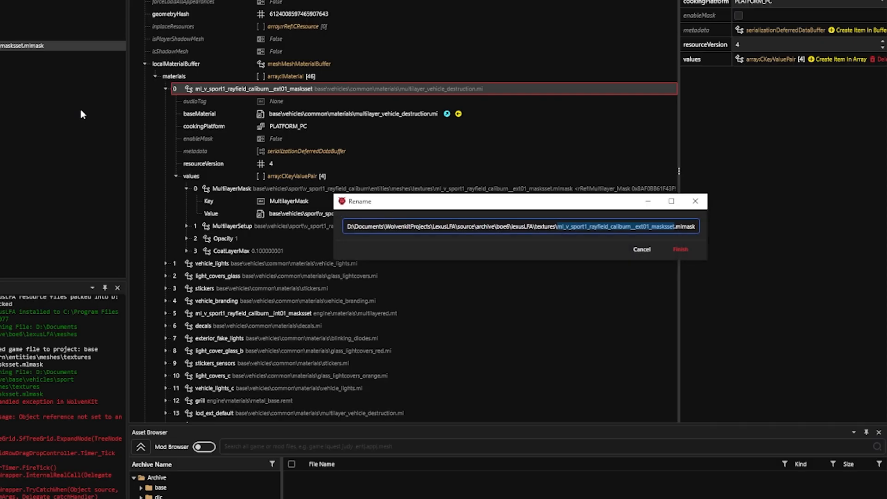
type("boe6")
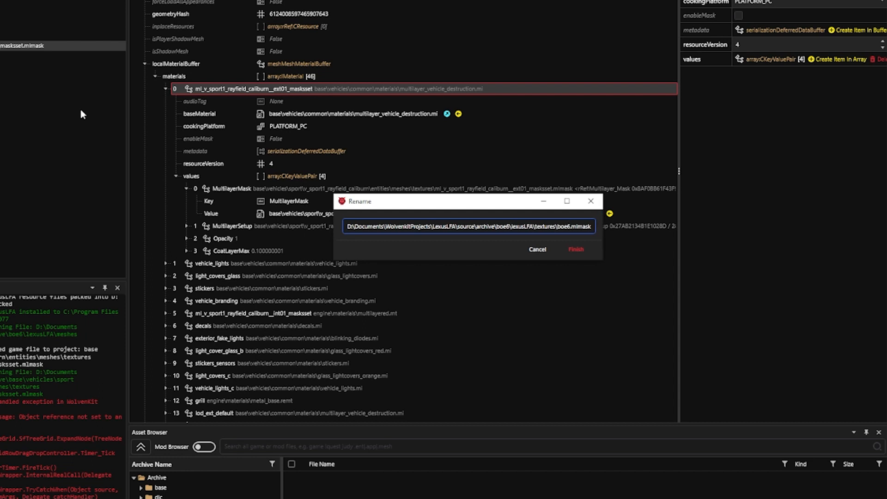
type("_")
type("lexusLFA")
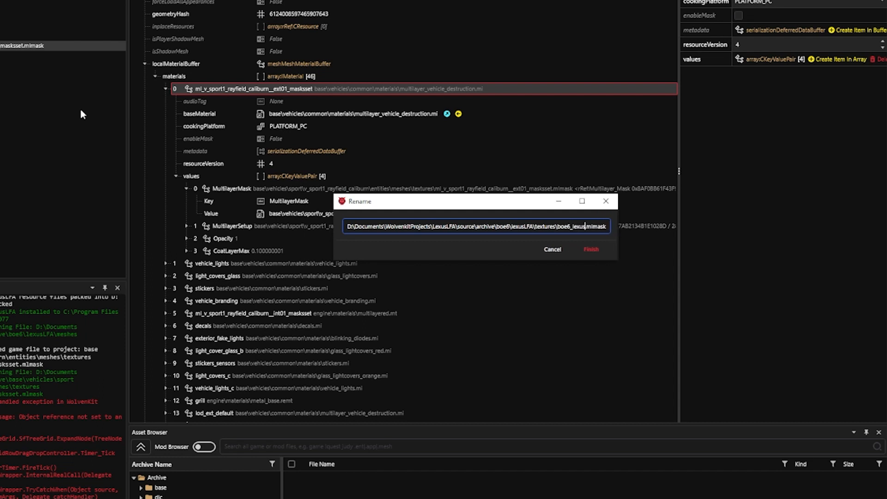
type("_EmptyMask")
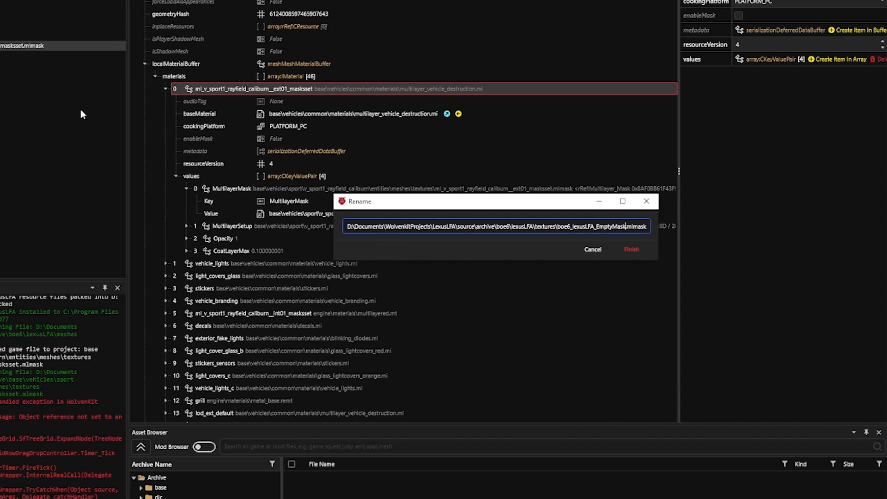
key("Return")
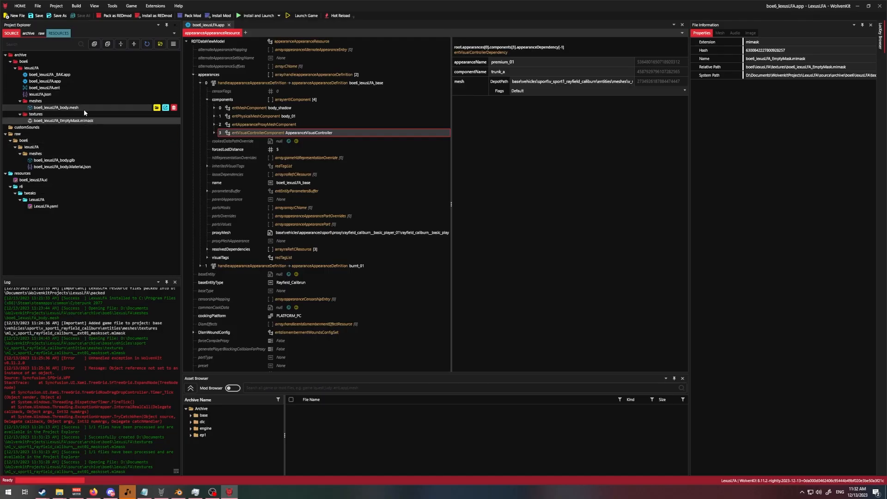
- Open boe6_lexusLFA_body.mesh and select the MultilayerMask value of material 0 in localMaterialBuffer
double_click(85, 109)
left_click(193, 197)
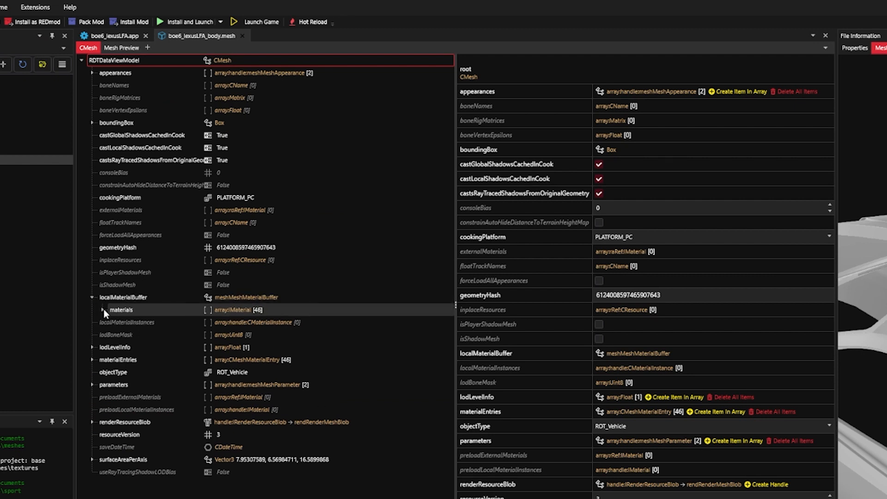
left_click(104, 309)
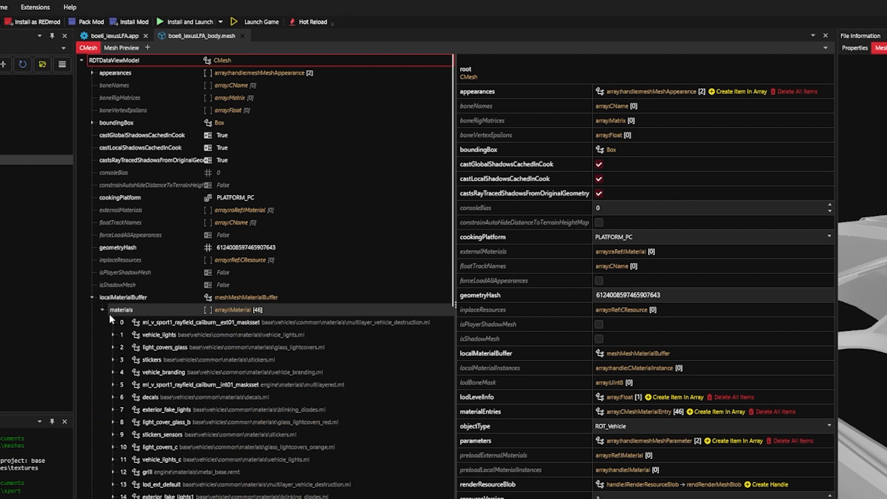
left_click(113, 324)
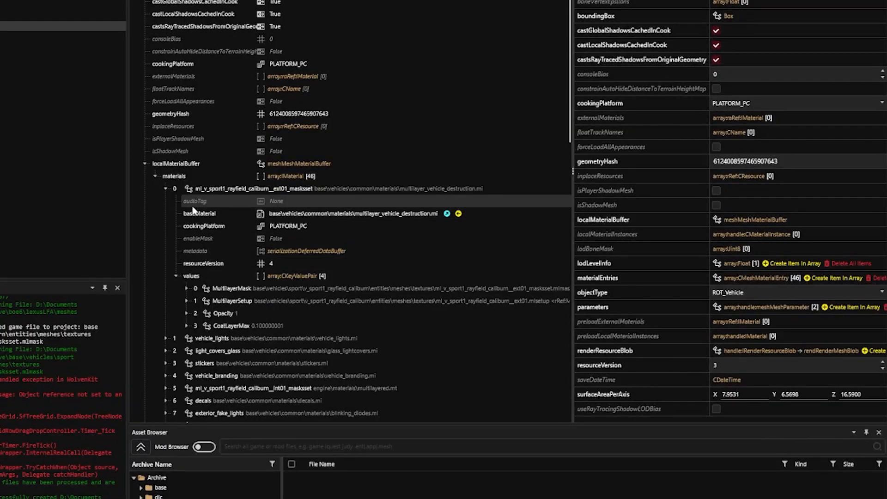
scroll(221, 139, "down", 2)
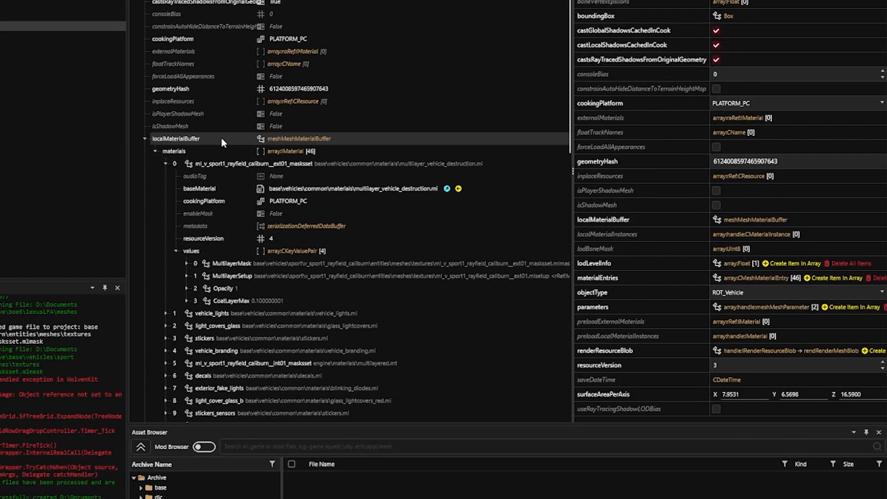
scroll(221, 141, "down", 1)
left_click(187, 239)
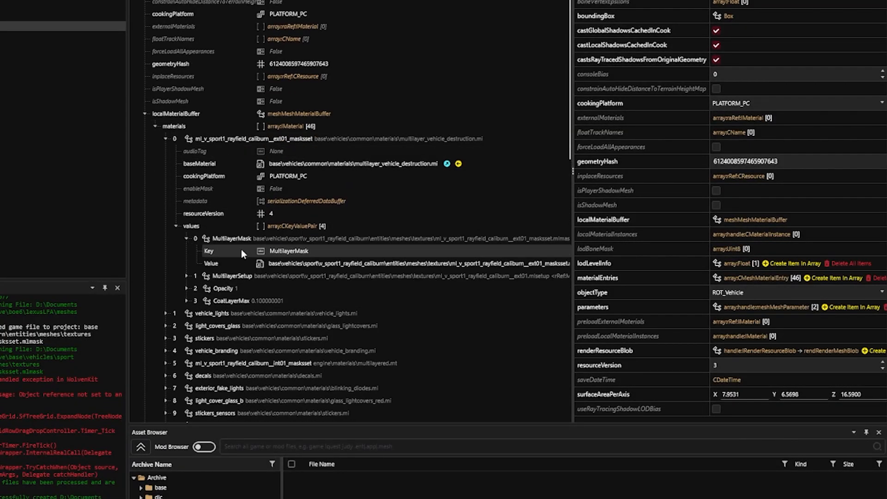
left_click(257, 263)
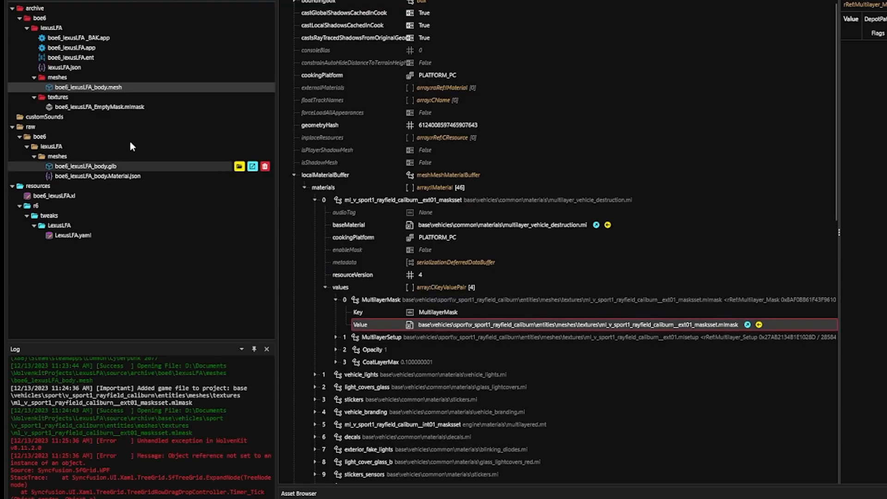
- Set material 0's MultilayerMask depot path to the copied relative path of boe6_lexusLFA_EmptyMask.mlmask and save the mesh
right_click(157, 107)
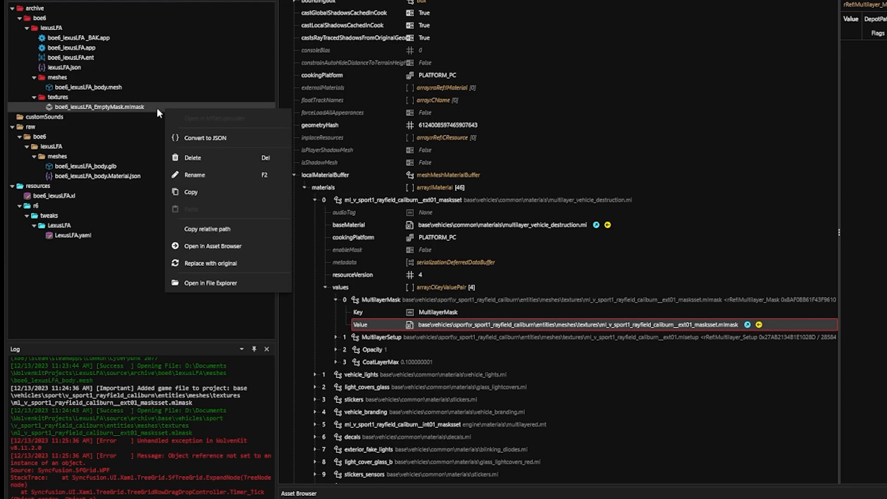
left_click(216, 230)
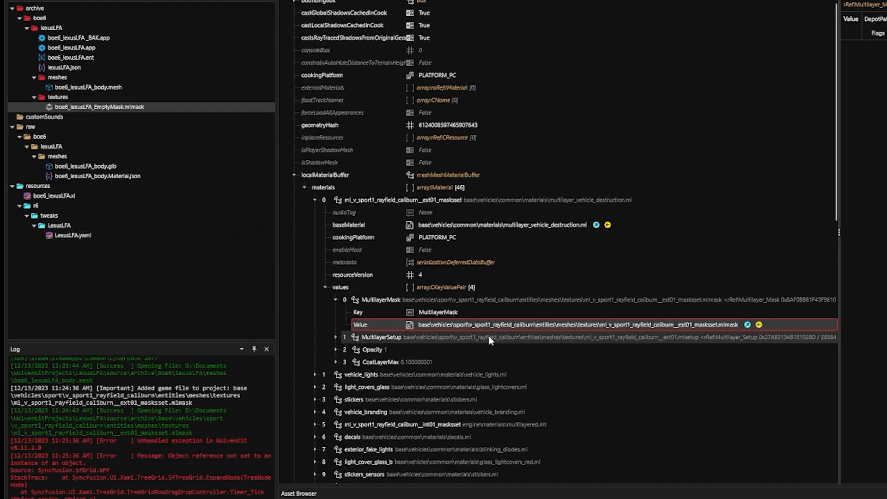
left_click_drag(839, 90, 717, 90)
left_click(585, 64)
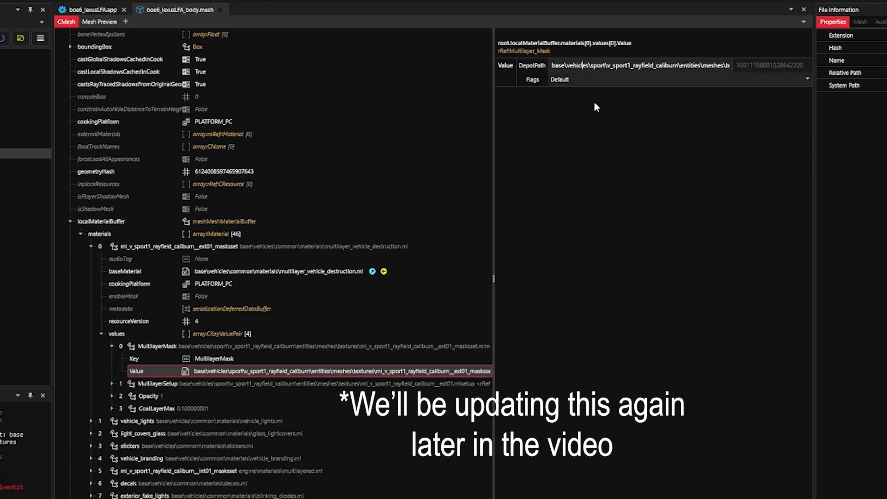
key("ctrl+a")
key("ctrl+v")
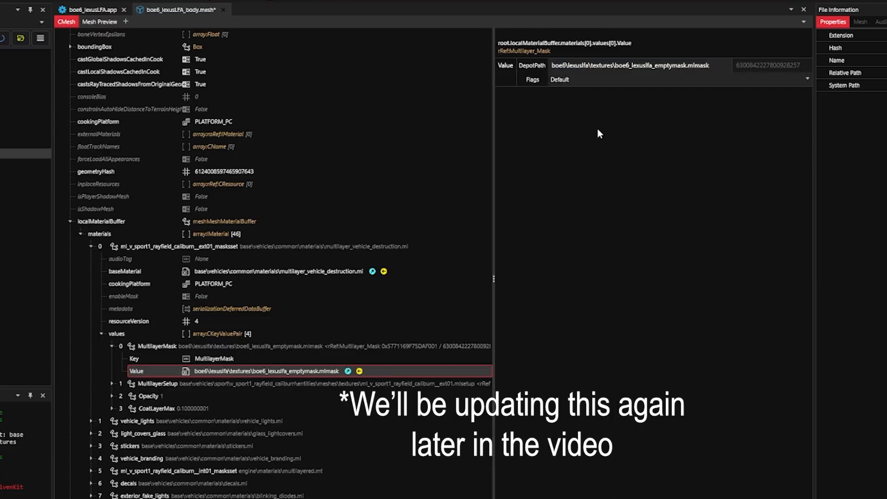
left_click(370, 359)
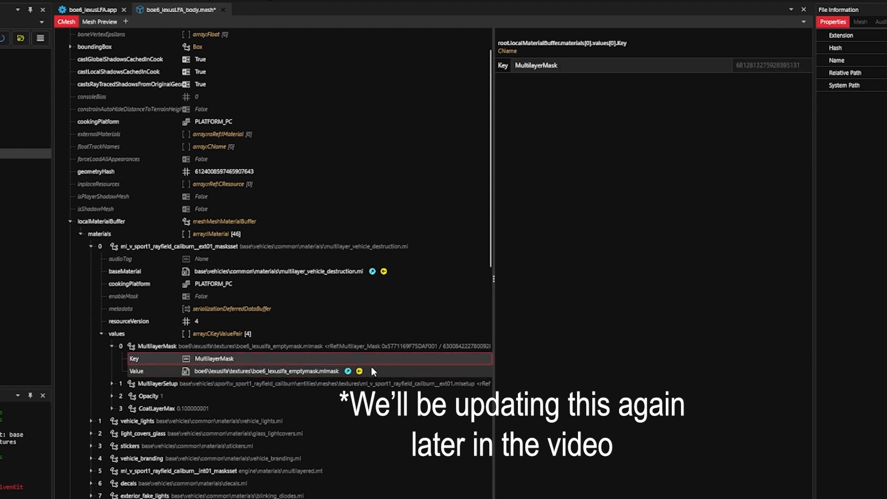
left_click(374, 371)
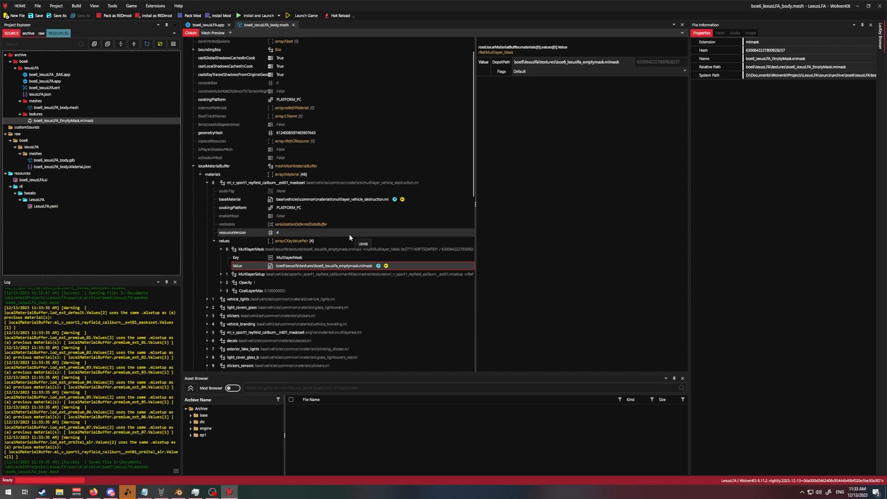
- Collapse localMaterialBuffer and review the chunkMaterials list of the mesh's default appearance
left_click(214, 241)
left_click(207, 182)
left_click(200, 175)
left_click(193, 201)
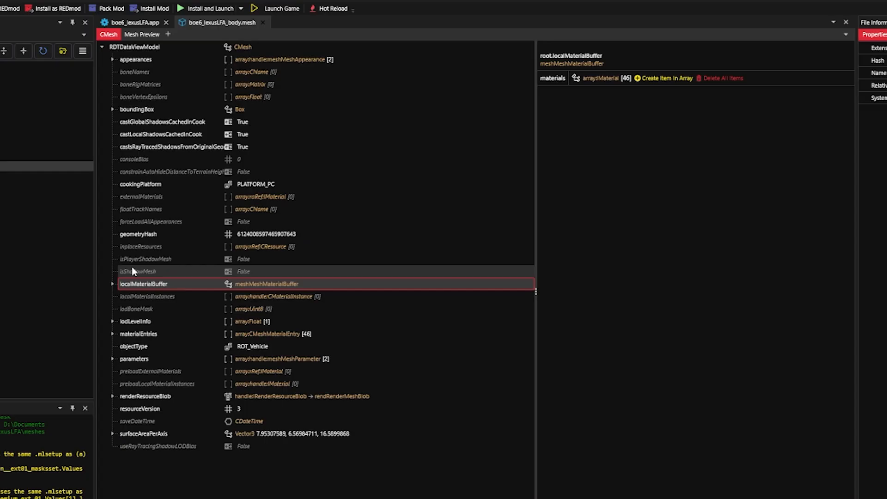
left_click(113, 60)
left_click(123, 72)
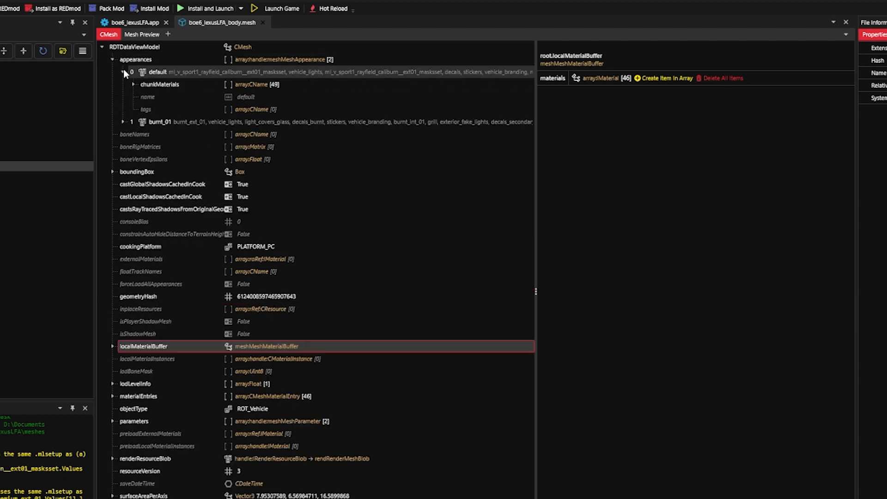
left_click(134, 84)
scroll(135, 84, "down", 1)
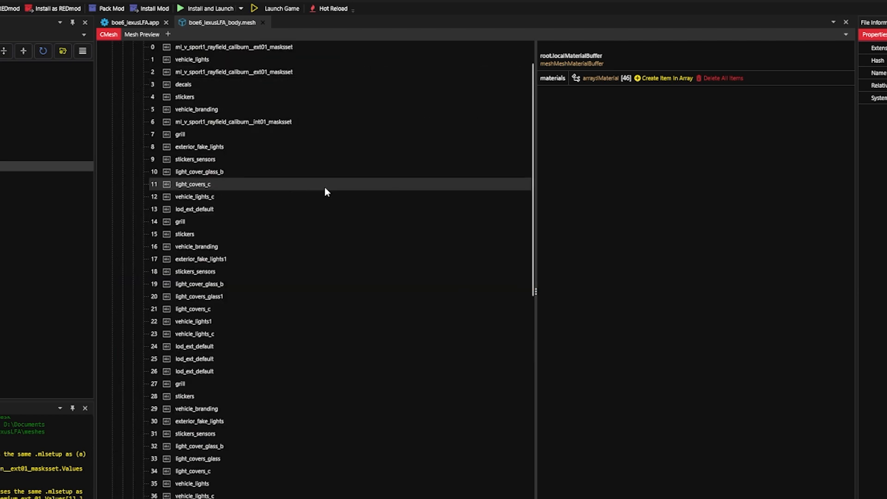
scroll(324, 187, "up", 1)
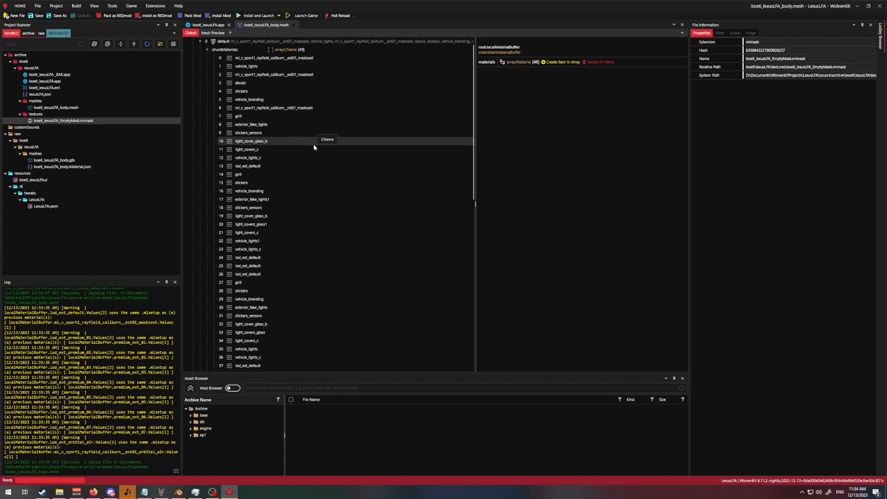
- Switch to Blender and select every object in the Body collection to check how many submeshes it has
left_click(178, 492)
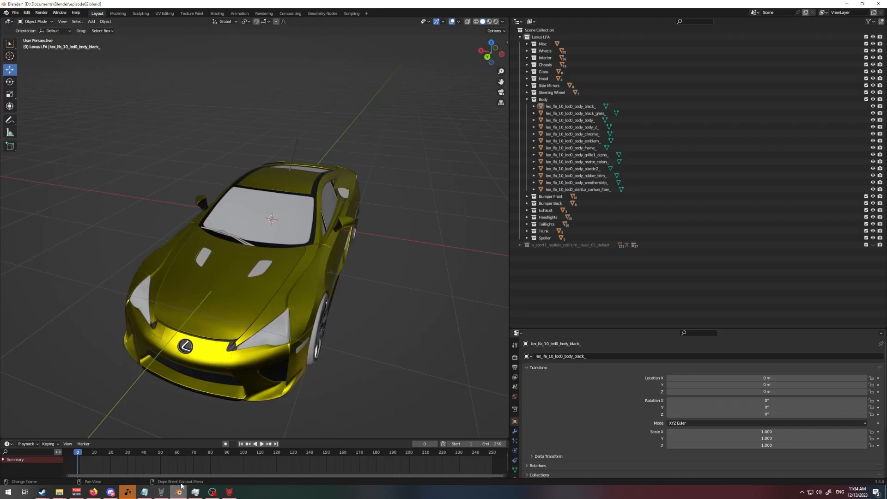
left_click(595, 107)
left_click(596, 189, "shift")
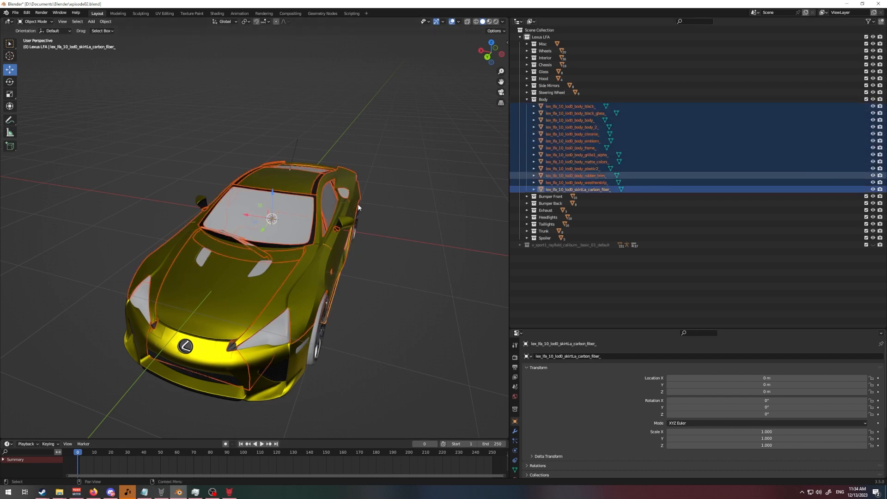
- Switch to WolvenKit, delete the default appearance's chunkMaterials entries from 13 to the end, and save the mesh
left_click(229, 492)
left_click(277, 57)
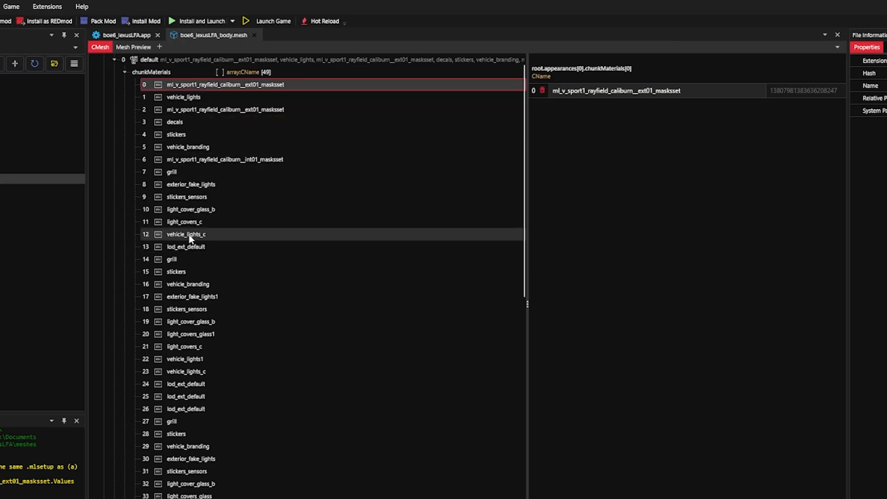
left_click(190, 234)
left_click(175, 247)
scroll(352, 223, "down", 3)
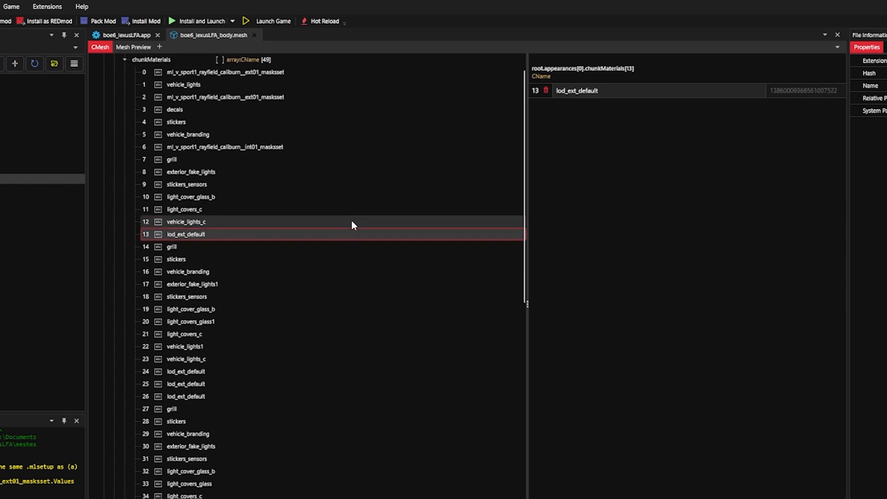
scroll(351, 219, "down", 2)
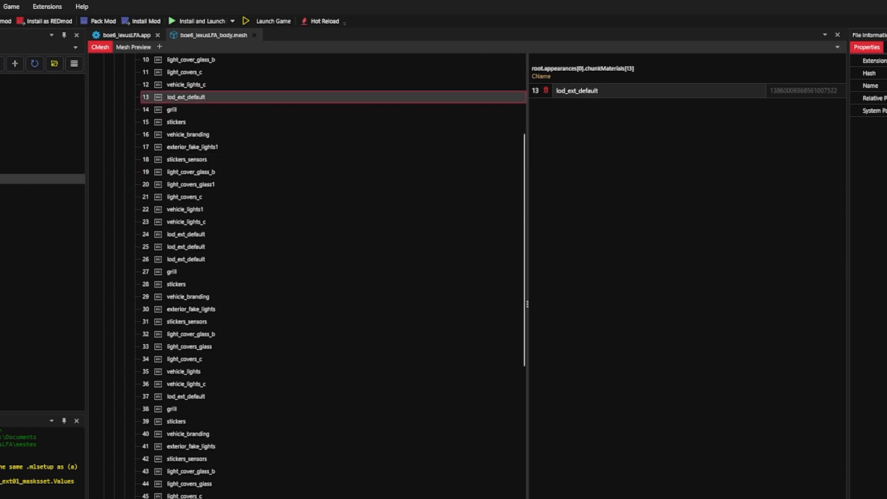
left_click(281, 497, "shift")
right_click(283, 172)
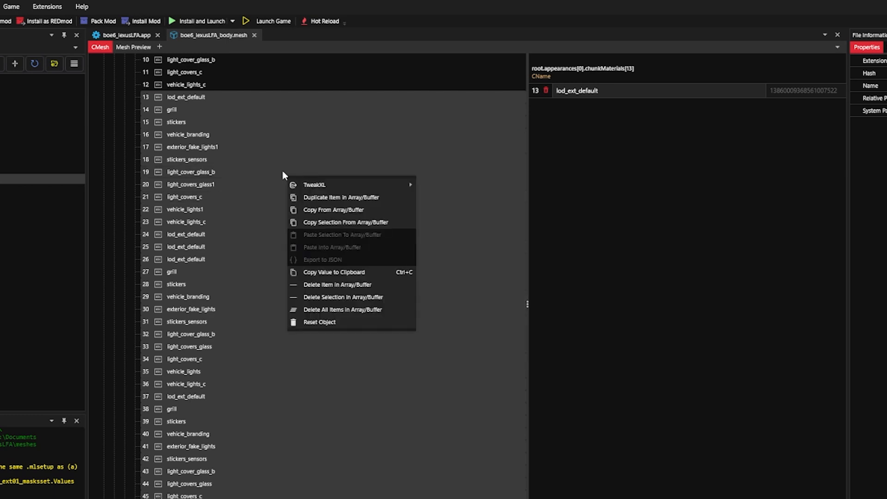
left_click(335, 297)
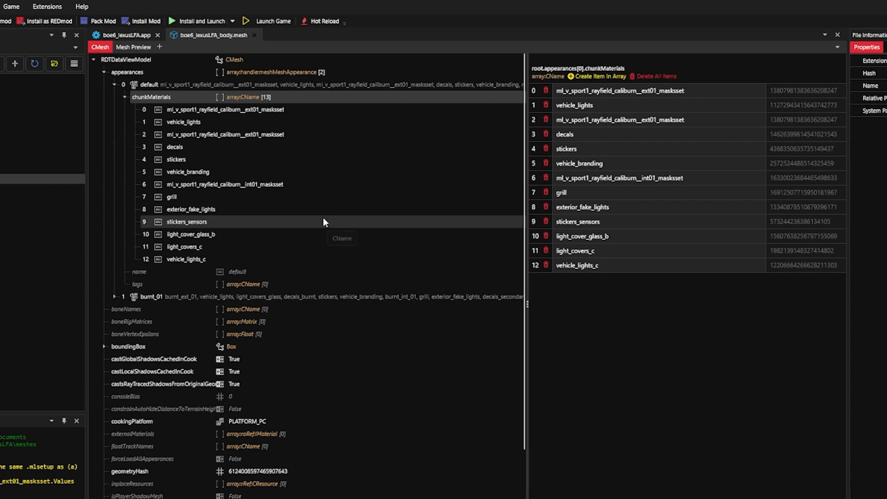
key("ctrl+s")
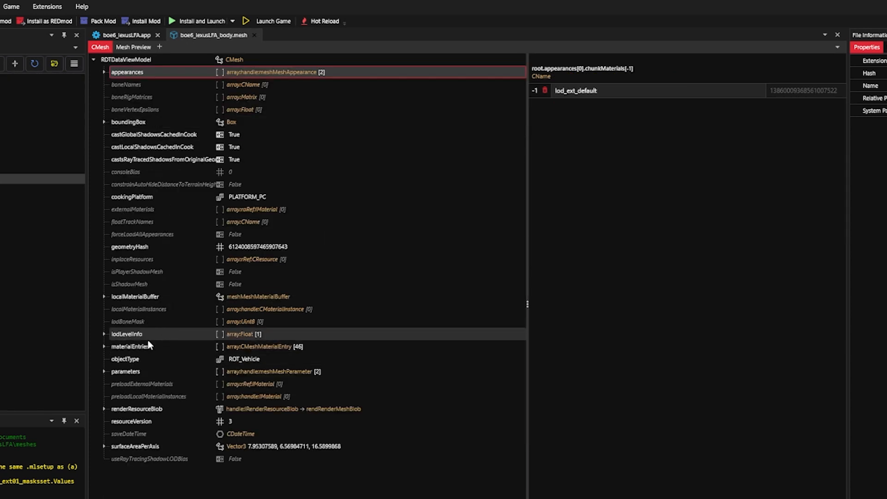
- Rename material entry 0 in materialEntries to boe6_lexusLFA_ext_masksset and select the whole new name
left_click(103, 346)
left_click(238, 309)
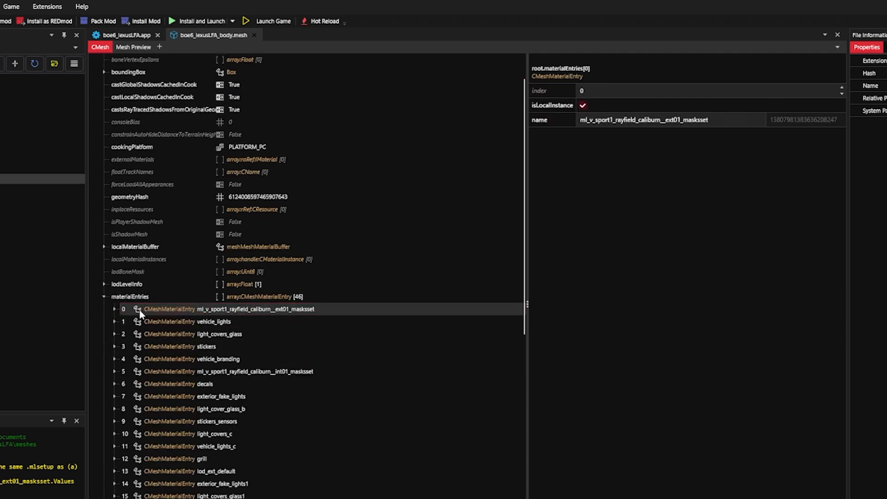
left_click(115, 309)
left_click(277, 347)
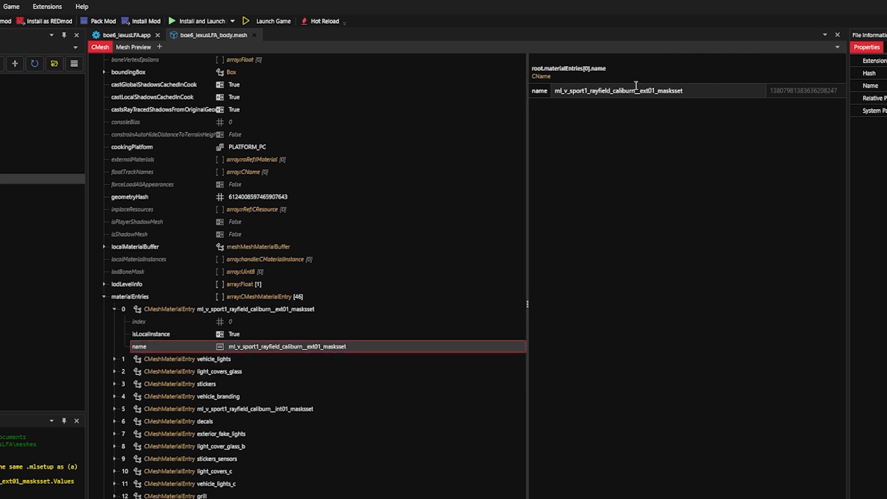
left_click_drag(636, 91, 558, 92)
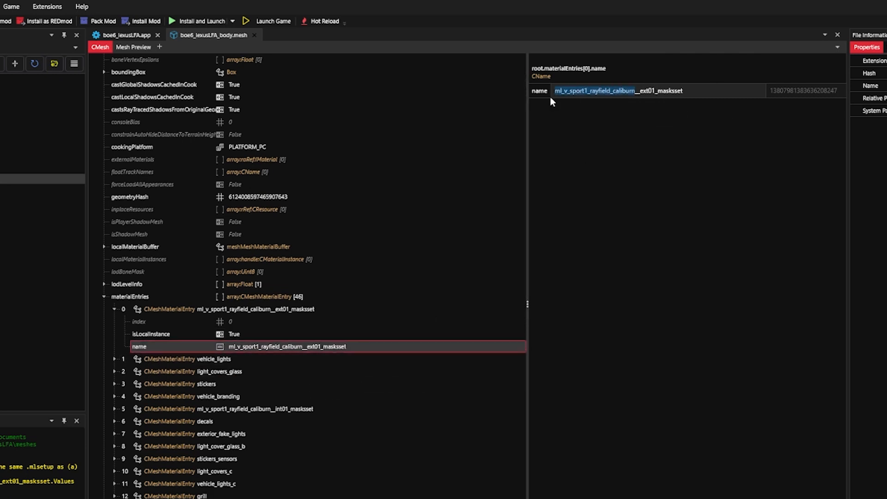
type("boe6_lexus")
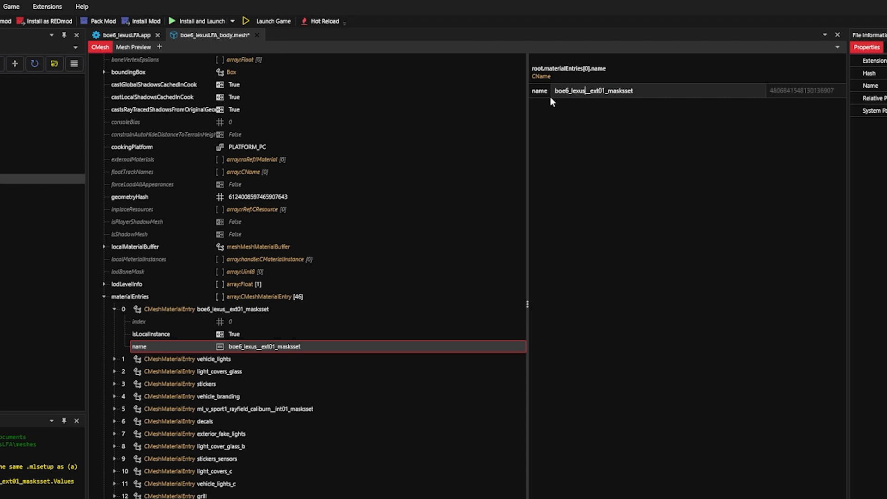
type("LFA")
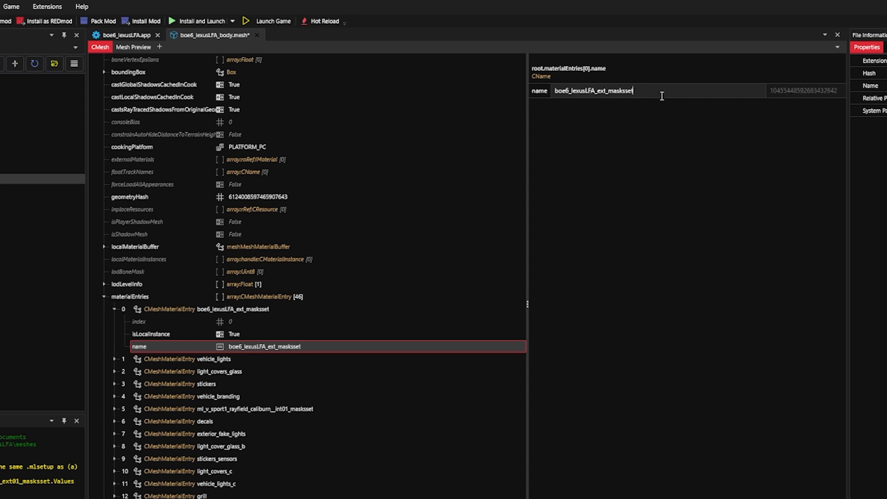
left_click_drag(660, 91, 540, 88)
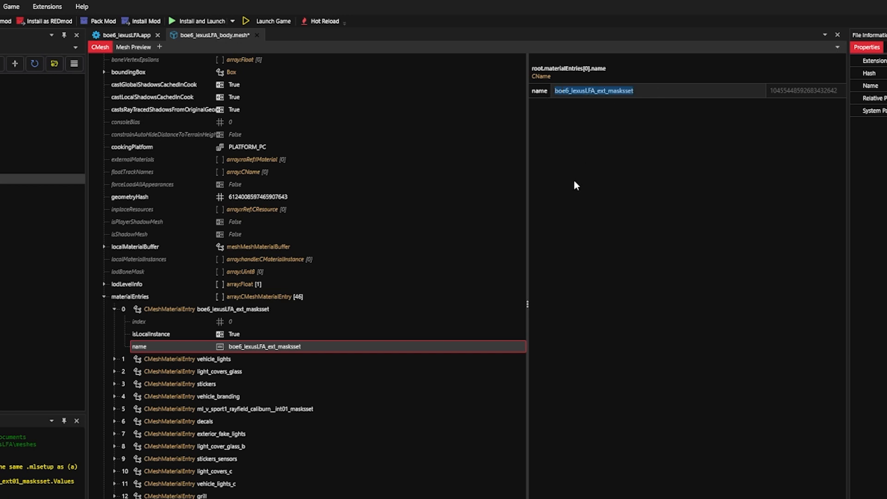
- Examine material 0 in the materials list of localMaterialBuffer, matching it to the renamed boe6_lexusLFA_ext_masksset entry
left_click(114, 310)
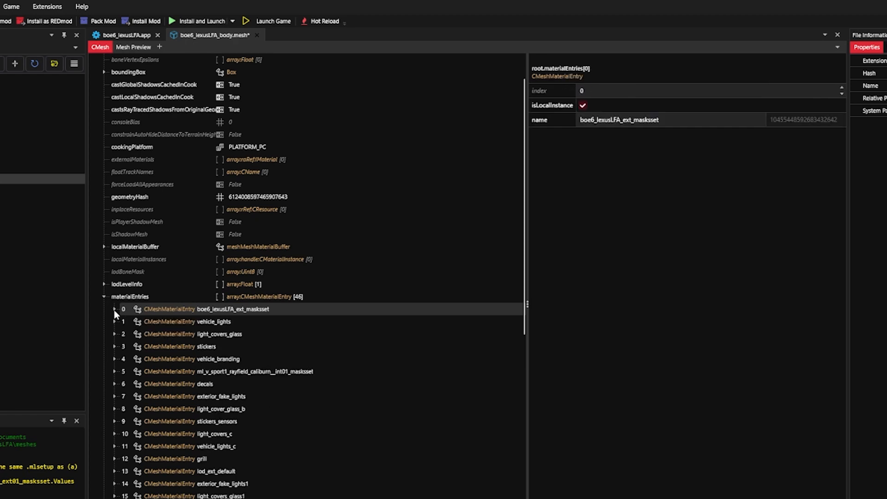
left_click(104, 296)
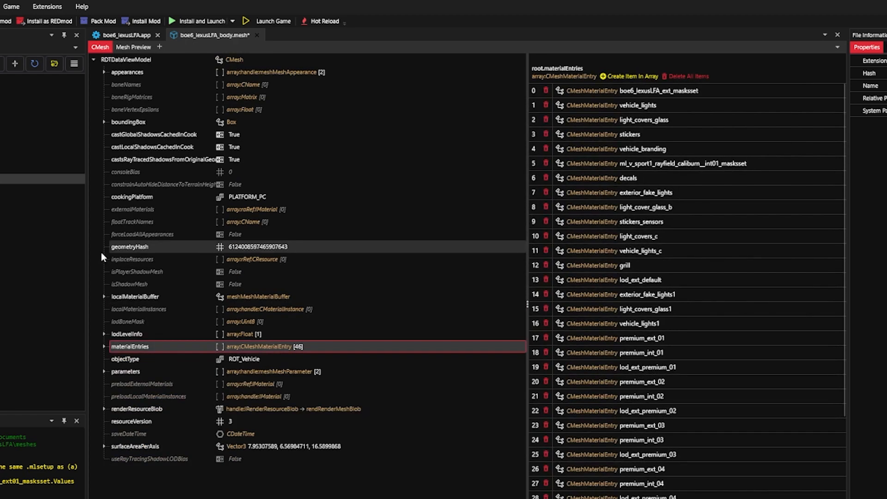
left_click(104, 296)
left_click(114, 308)
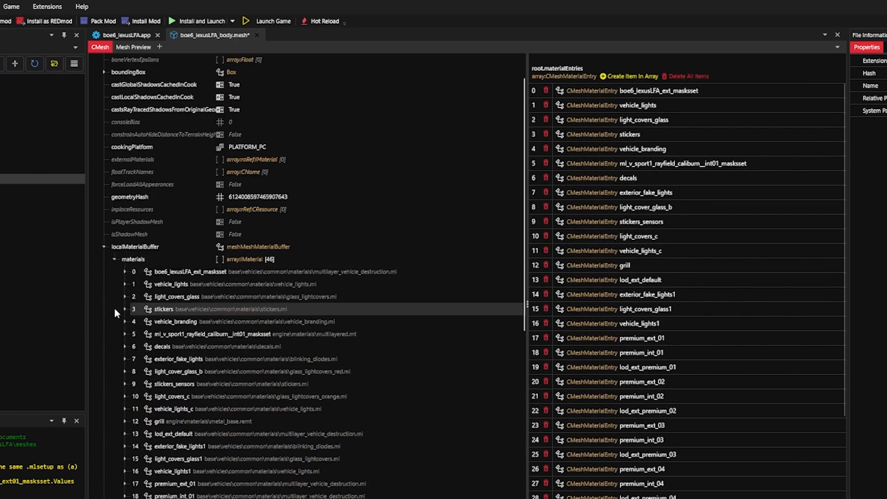
left_click(196, 276)
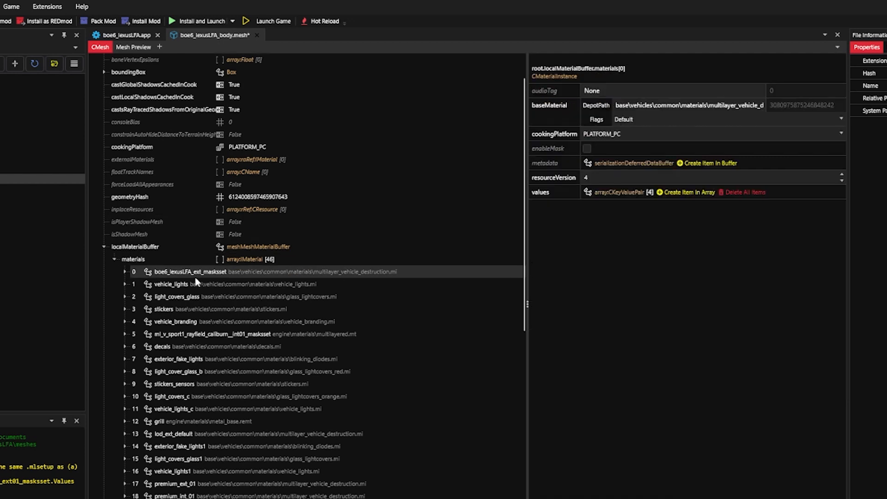
left_click(124, 271)
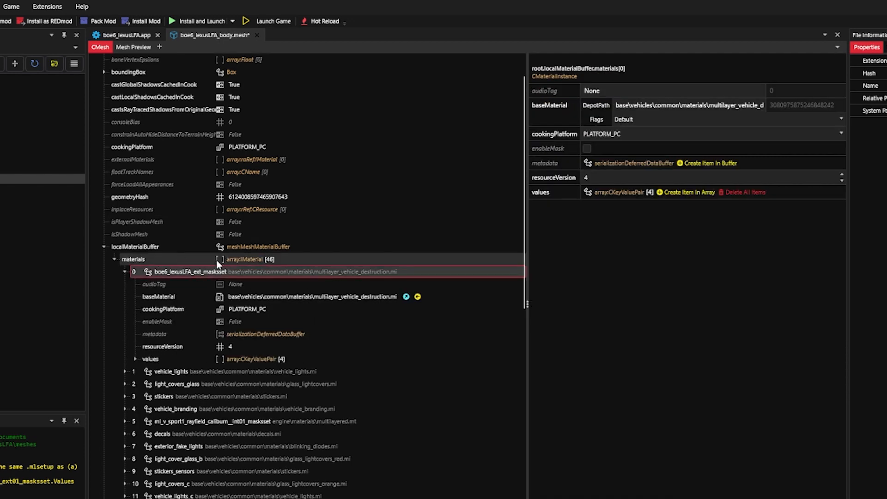
- Check the index of entry 0 in materialEntries against localMaterialBuffer material 0 and examine that material's values, including MultilayerMask
left_click(102, 247)
left_click(104, 346)
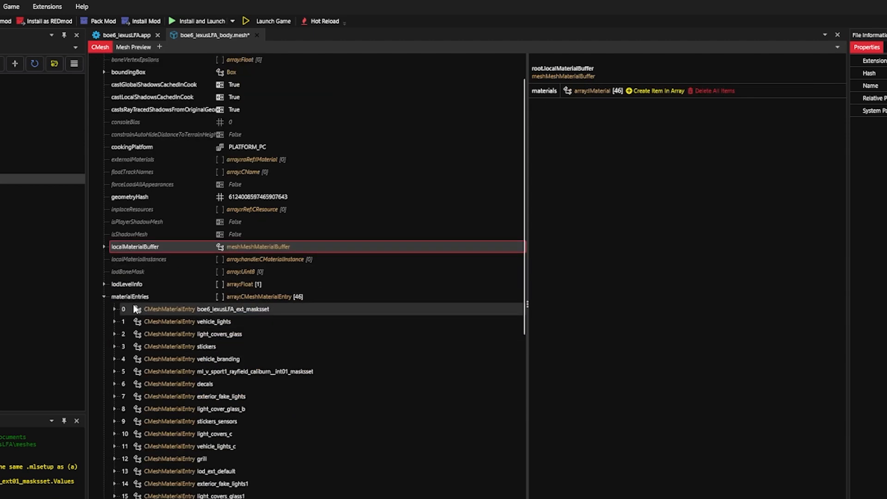
left_click(114, 309)
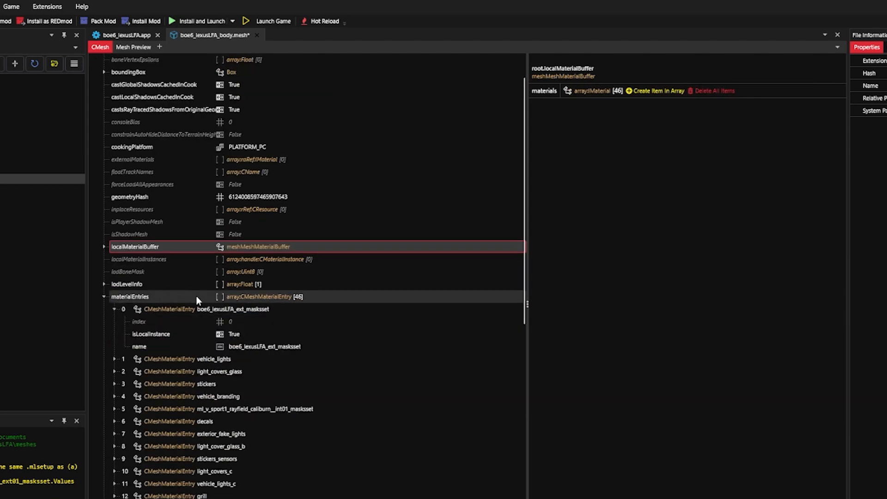
left_click(177, 321)
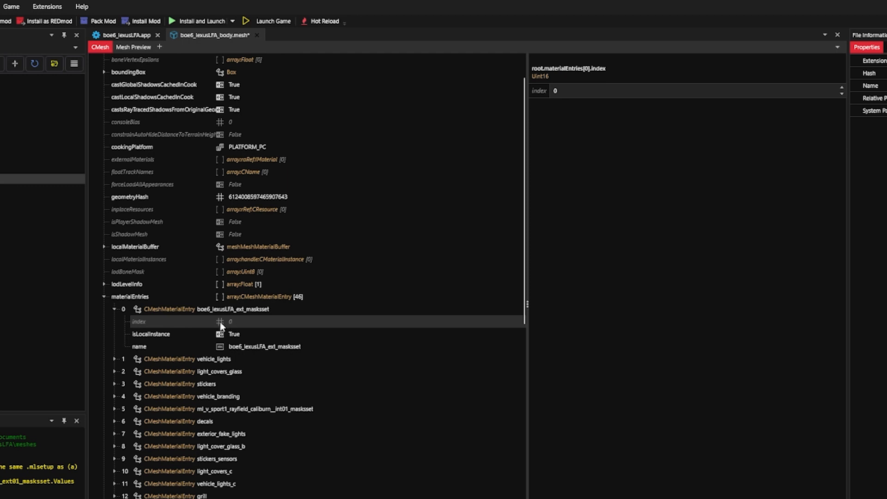
left_click(104, 246)
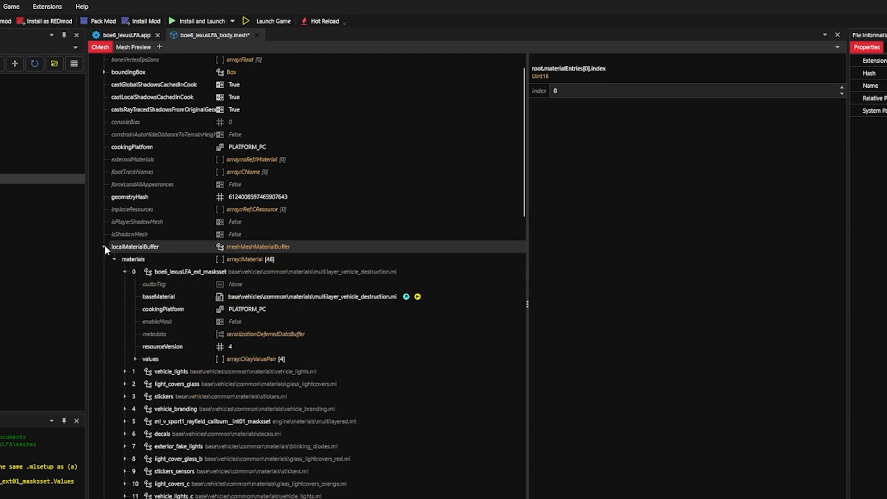
left_click(136, 273)
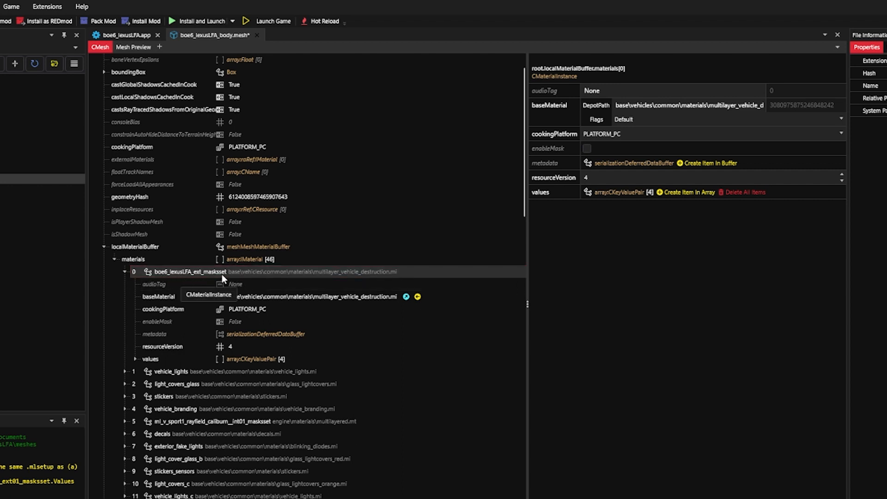
left_click(135, 359)
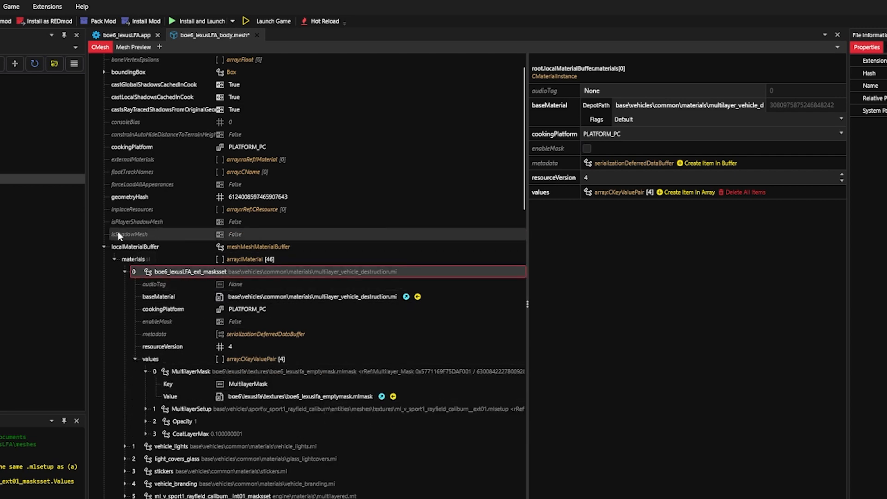
- Set chunkMaterials entry 0 of the default appearance to boe6_lexusLFA_ext_masksset, save the mesh and expand the list again
left_click(104, 246)
left_click(103, 71)
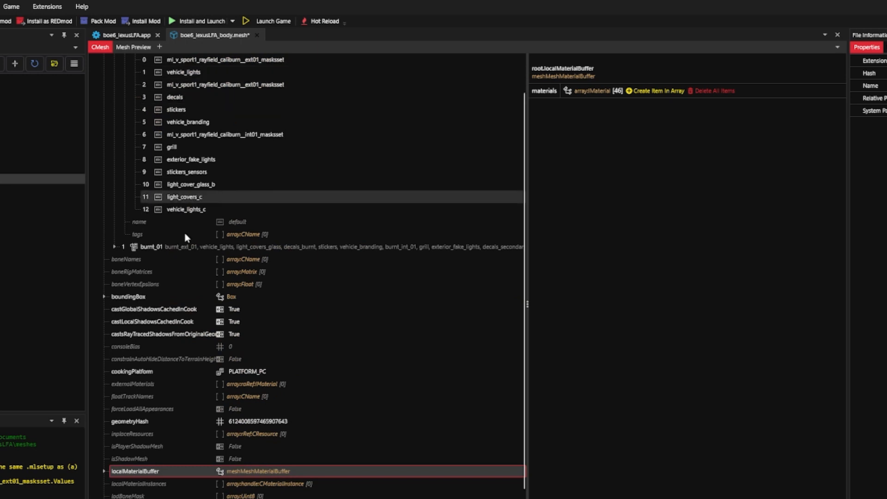
scroll(184, 232, "up", 2)
left_click(270, 110)
left_click(259, 121)
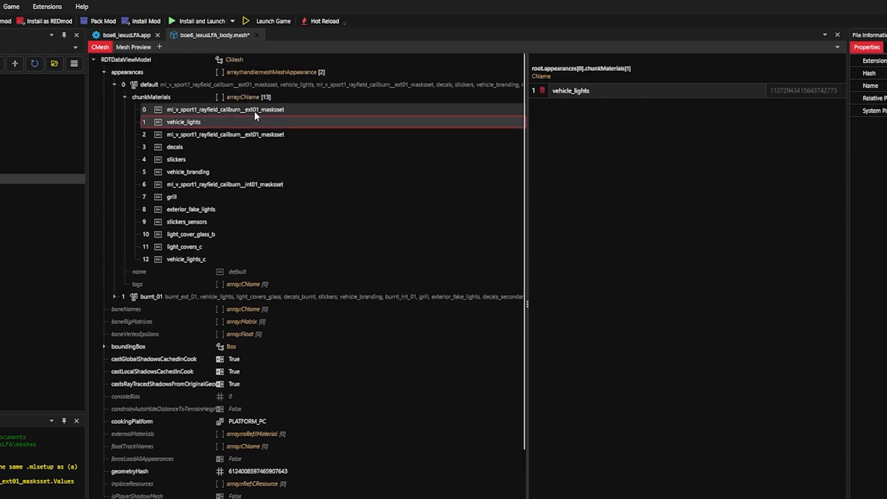
left_click(254, 112)
left_click(692, 90)
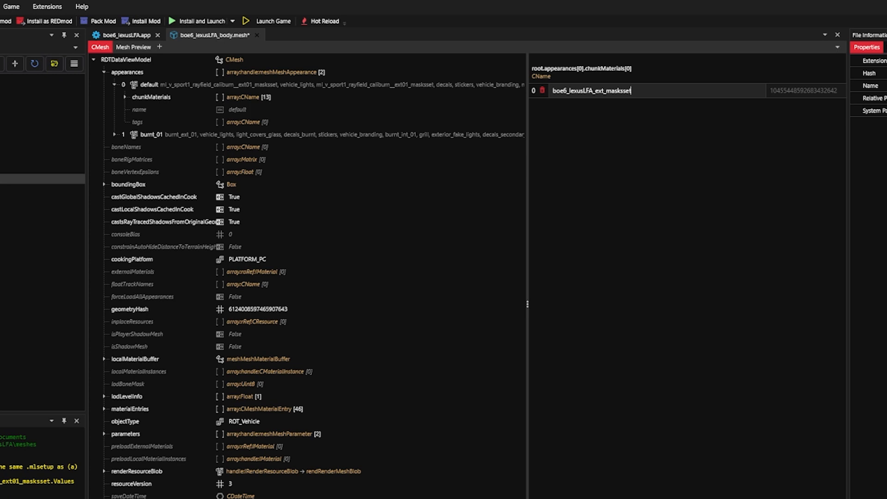
left_click(124, 97)
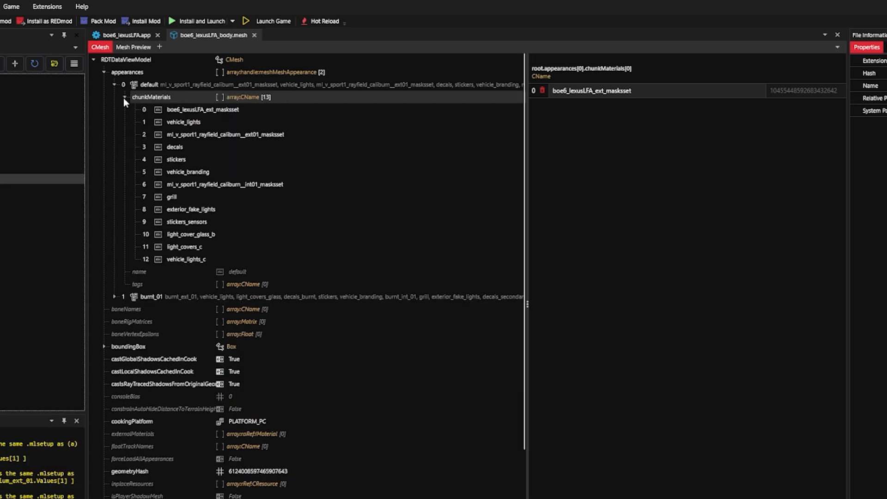
- Delete entries 1 through 12 from the default appearance's chunkMaterials
left_click(247, 121)
key("Up")
left_click_drag(244, 121, 244, 133)
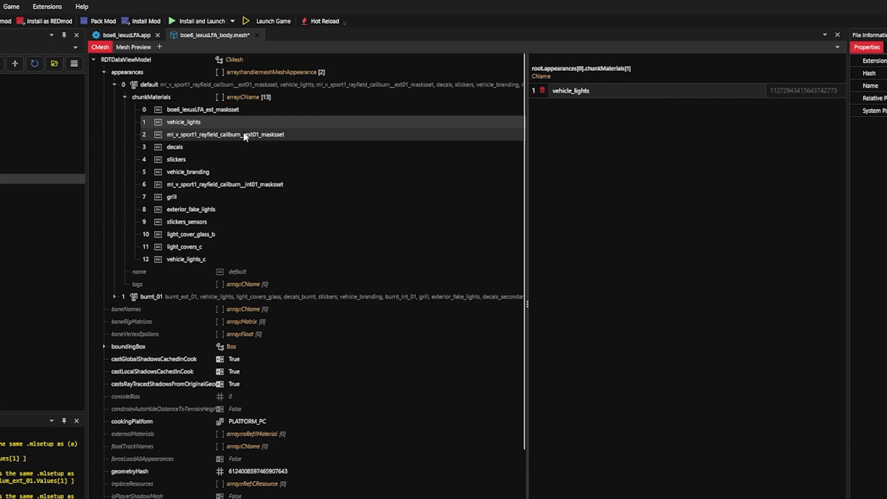
left_click(207, 263, "shift")
right_click(381, 164)
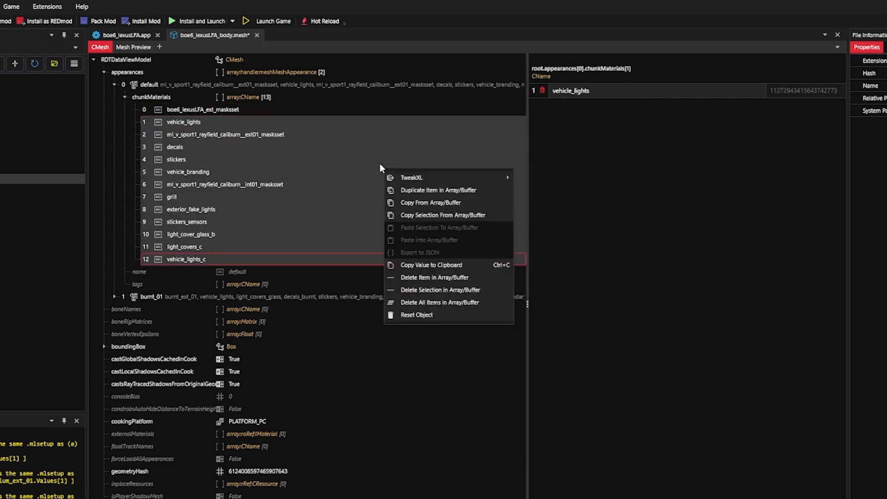
left_click(438, 293)
- Duplicate the remaining boe6_lexusLFA_ext_masksset entry in the default appearance's chunkMaterials until the list holds 13 entries
right_click(257, 112)
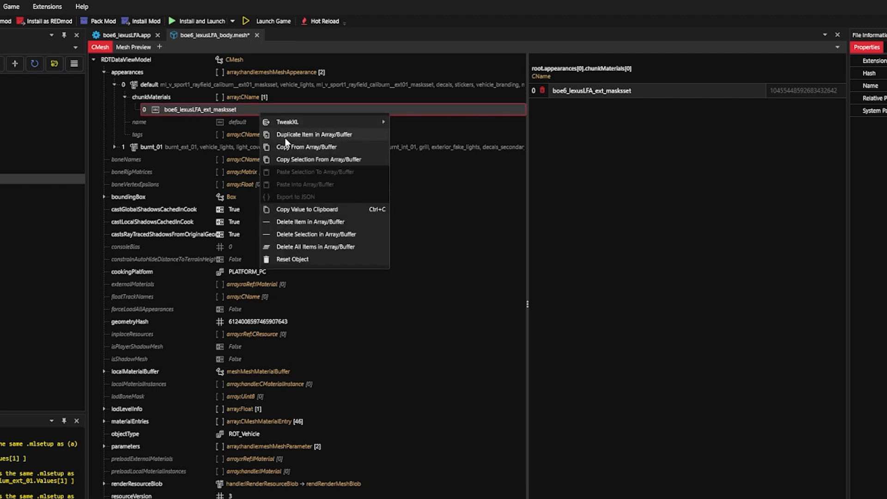
left_click(286, 137)
right_click(252, 114)
left_click(286, 135)
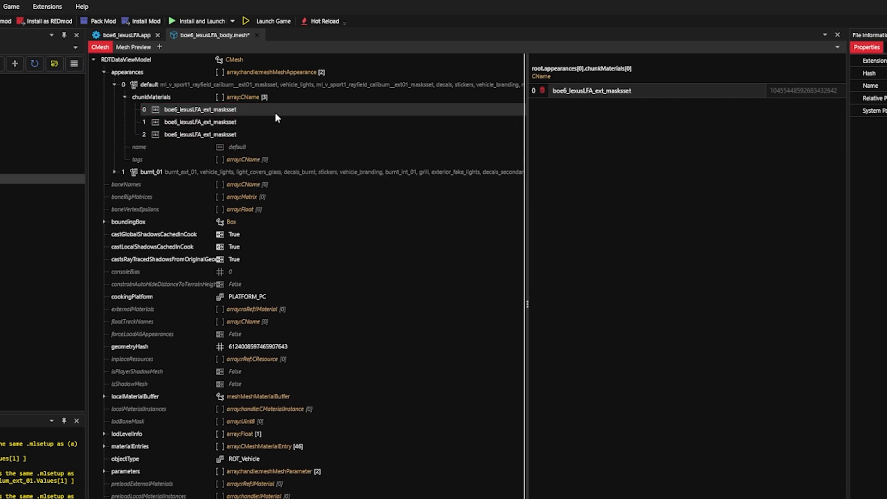
right_click(276, 113)
left_click(299, 135)
right_click(272, 114)
left_click(300, 139)
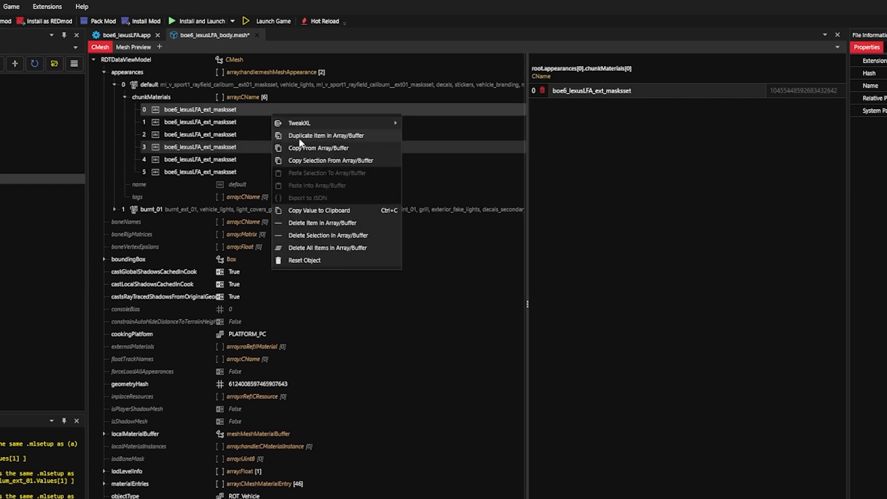
left_click(299, 140)
right_click(283, 115)
left_click(307, 138)
right_click(305, 115)
left_click(325, 141)
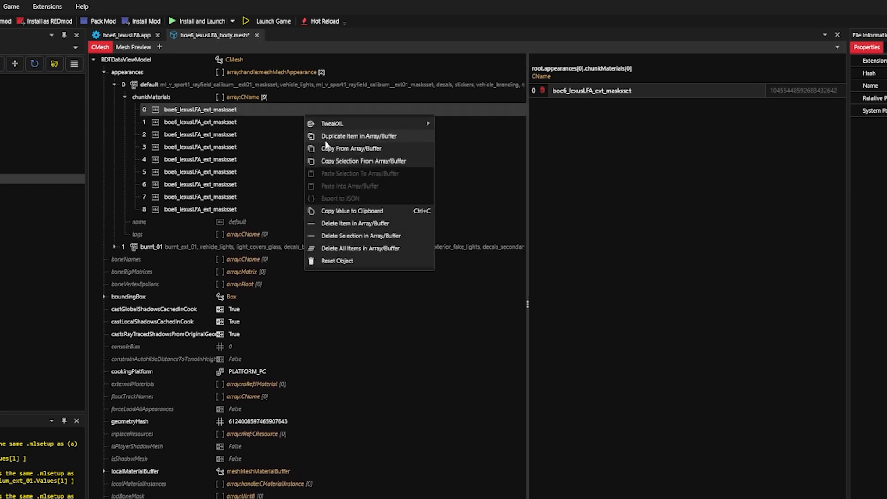
left_click(325, 140)
right_click(291, 113)
left_click(319, 137)
right_click(298, 114)
left_click(318, 137)
right_click(290, 113)
left_click(320, 136)
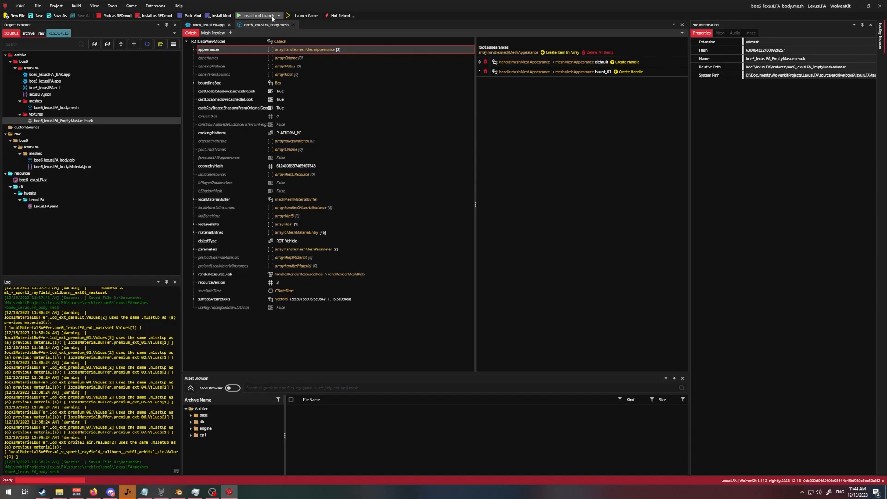
- Install the mod, launch Cyberpunk 2077 and continue past the loading screens into the game
left_click(273, 17)
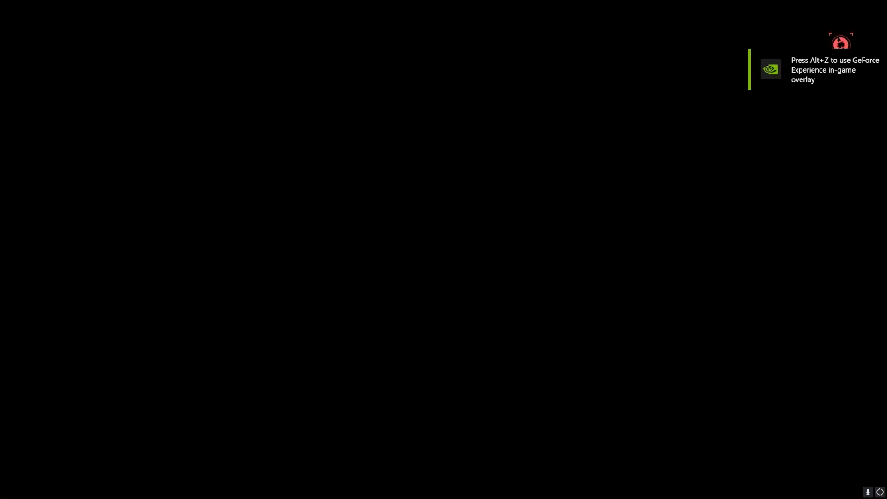
key("space")
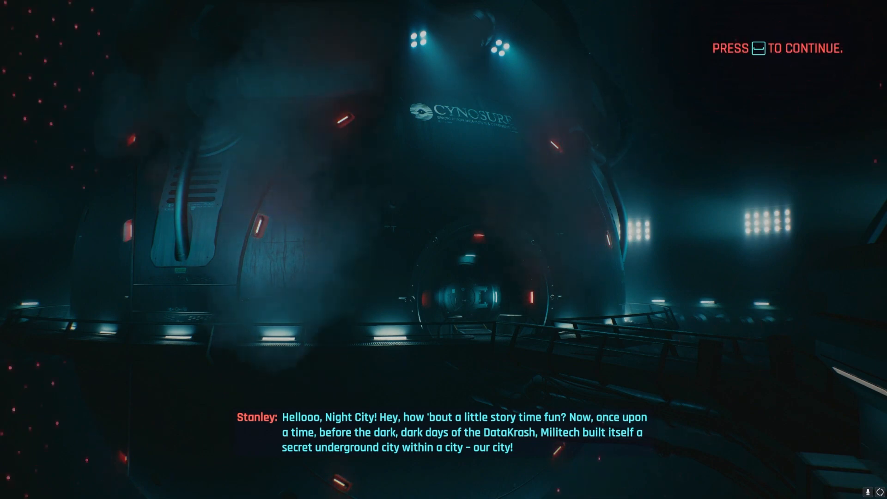
key("space")
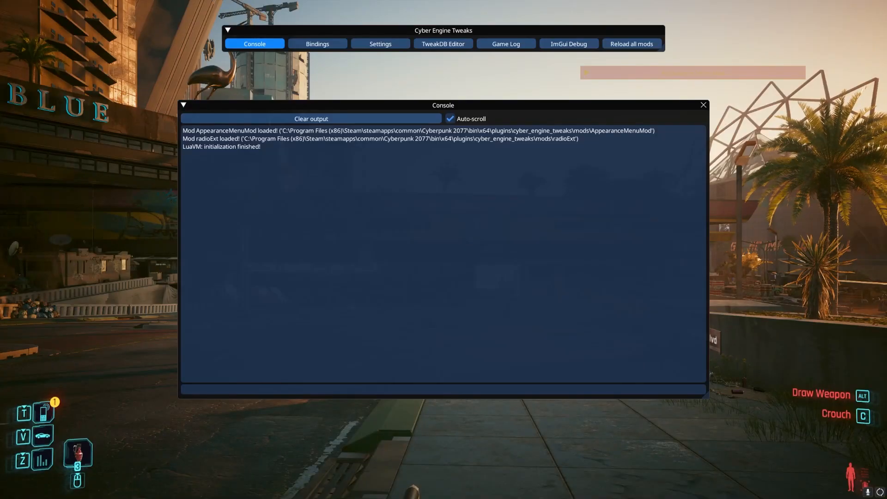
- Run the copied command in the Cyber Engine Tweaks console and summon the modded car
key("ctrl+v")
key("Return")
key("v")
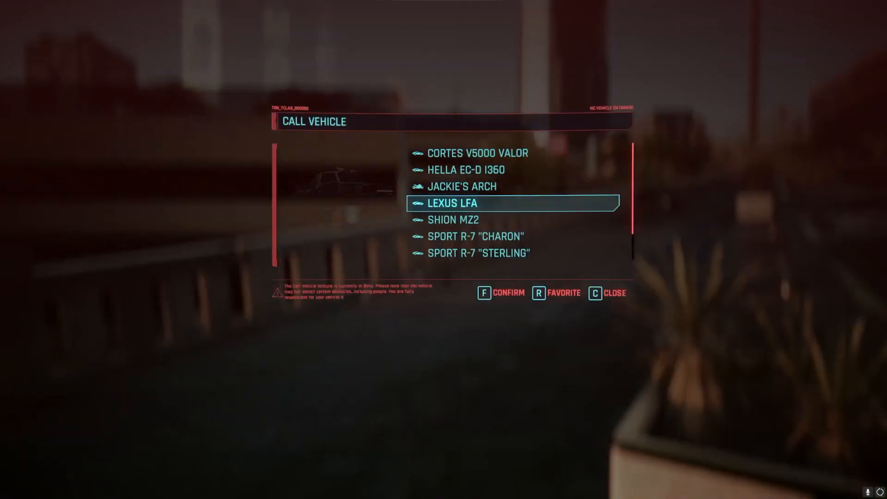
key("f")
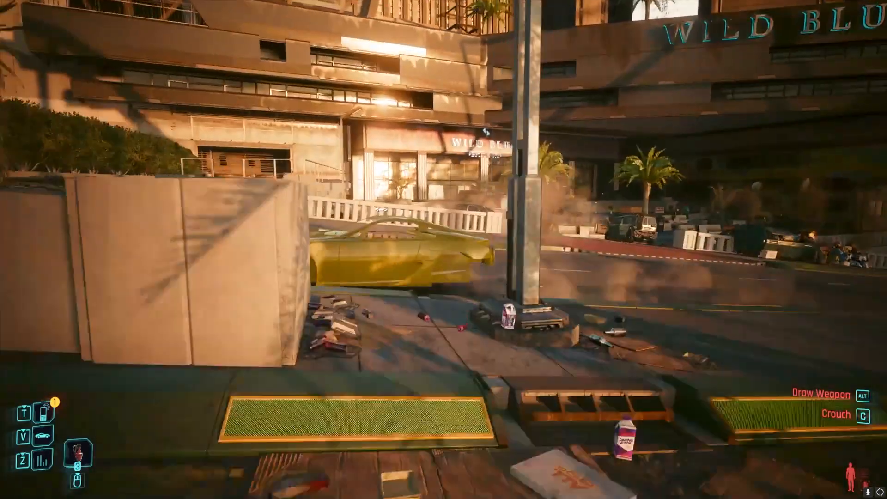
- Walk around the summoned Lexus LFA and examine its body panels and material from the front, sides and rear
key("a")
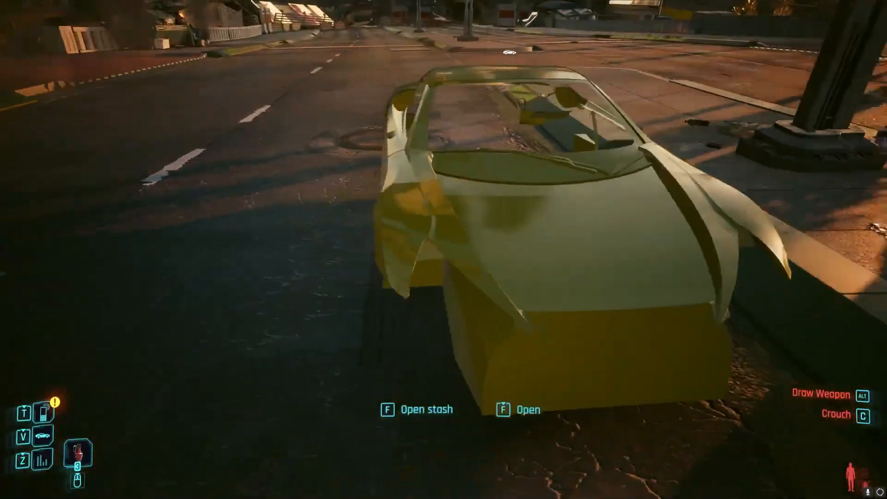
key("d")
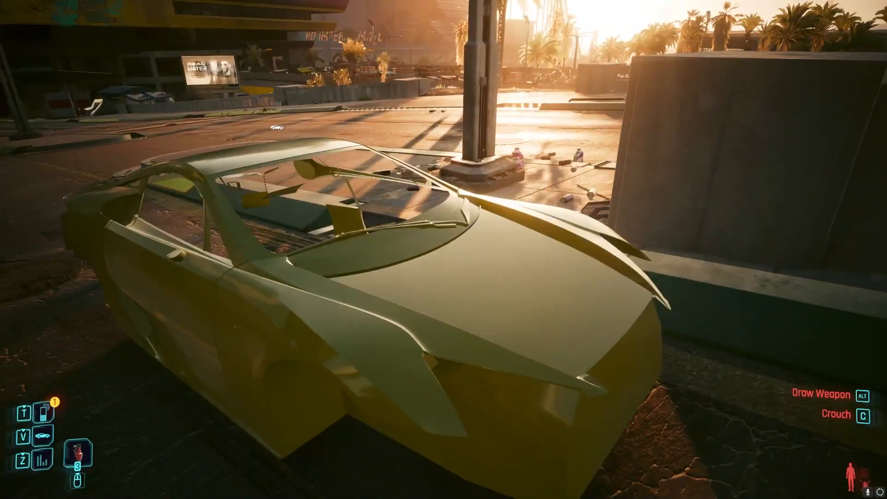
key("d")
key("d")
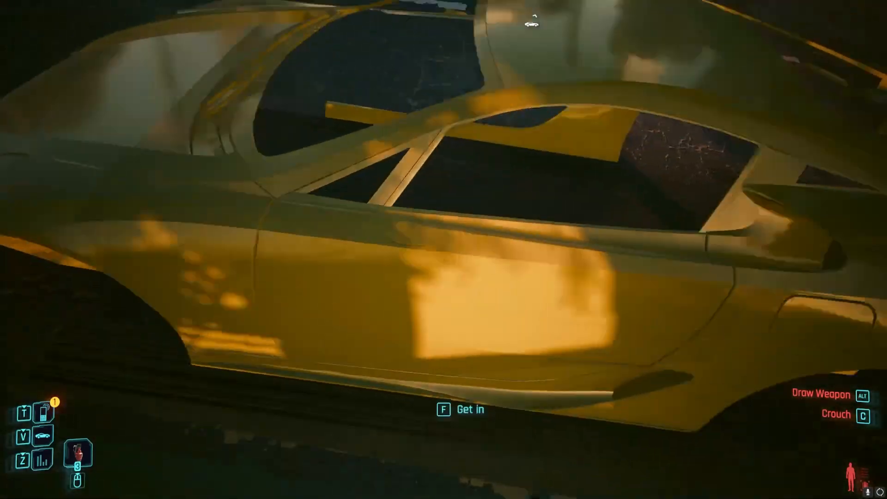
key("d")
key("d")
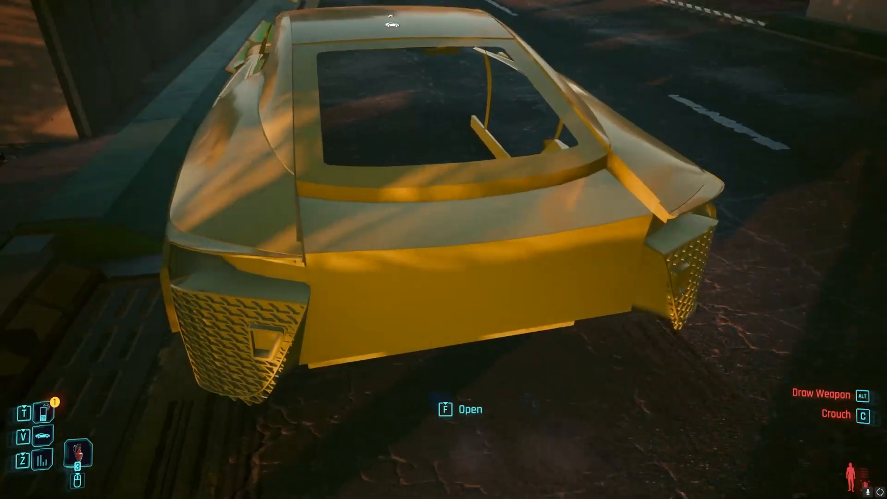
key("d")
key("a")
key("a")
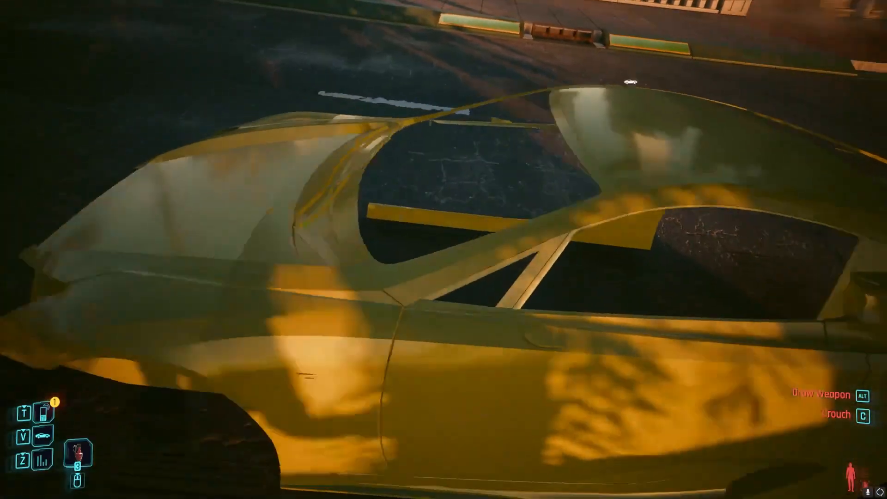
key("d")
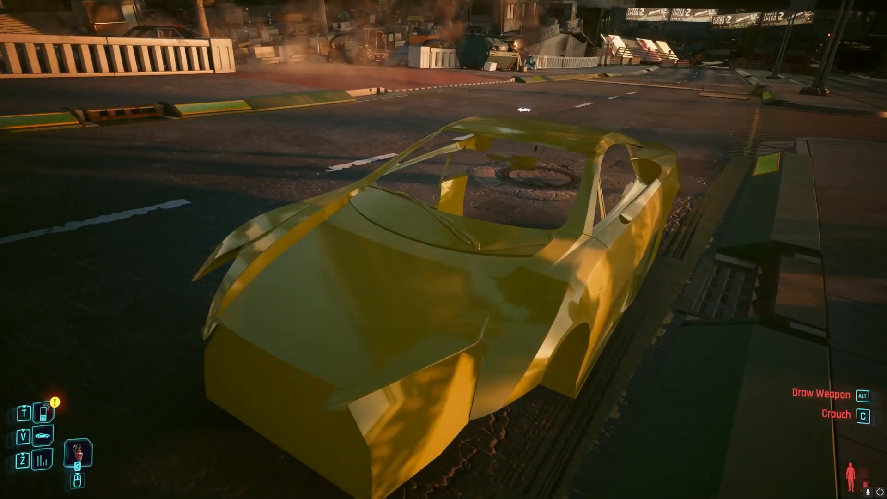
key("a")
key("a")
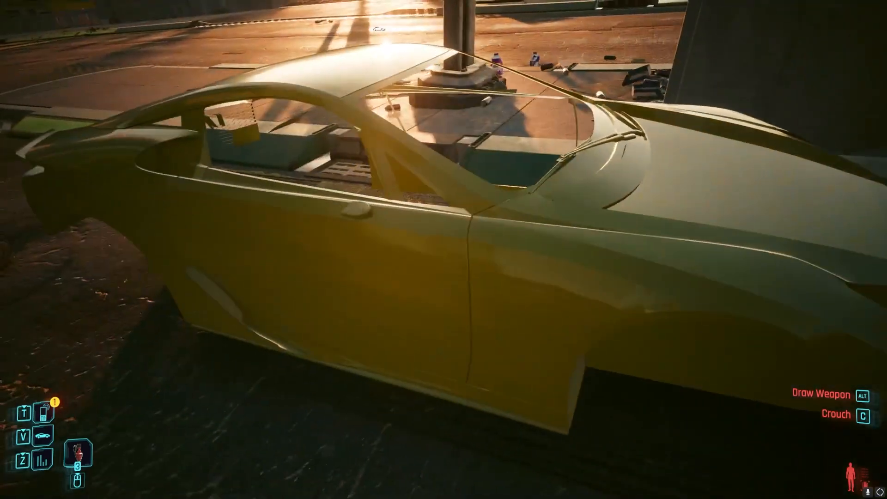
key("w")
key("d")
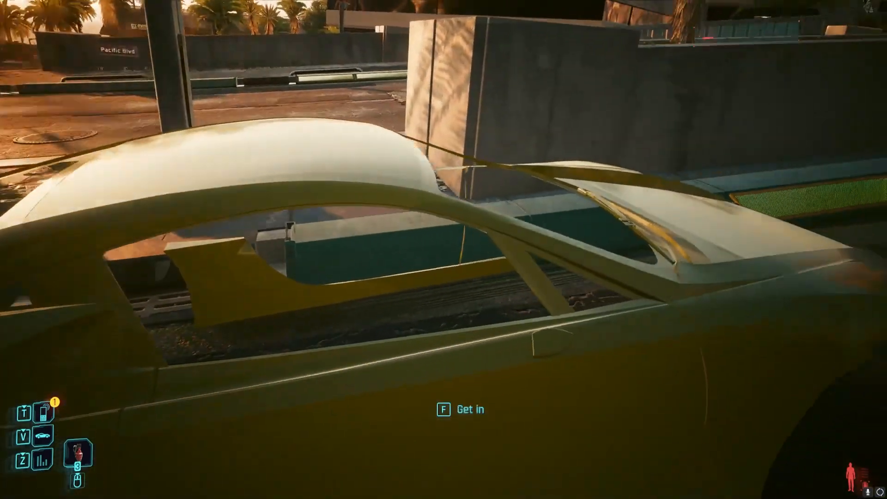
key("a")
key("a")
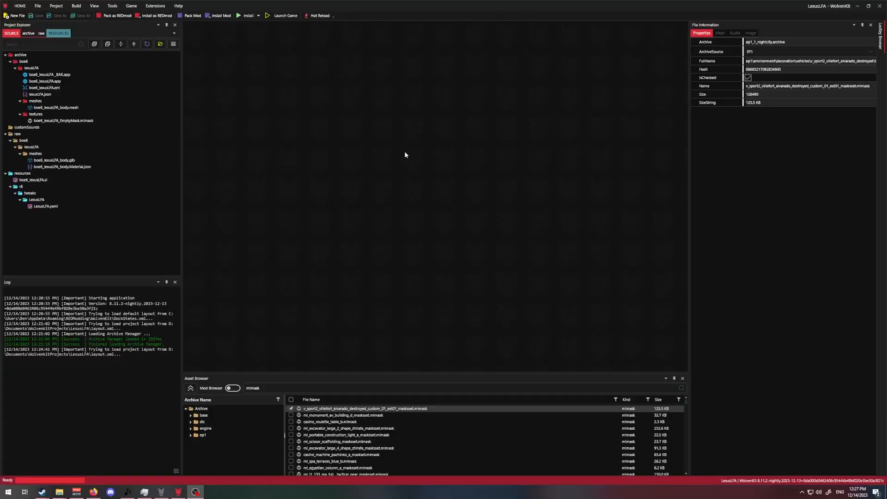
- Rename the empty mask file in the textures folder to boe6_lexusLFA_mask_00.mlmask
left_click(116, 121)
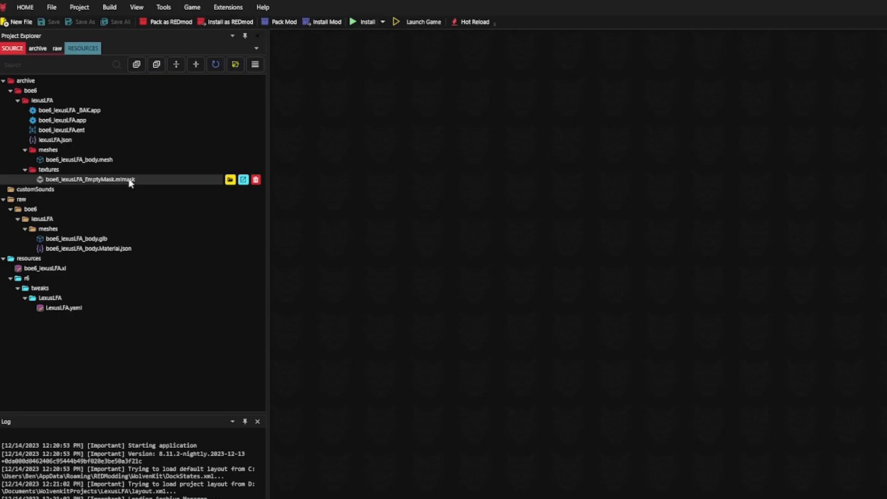
key("F2")
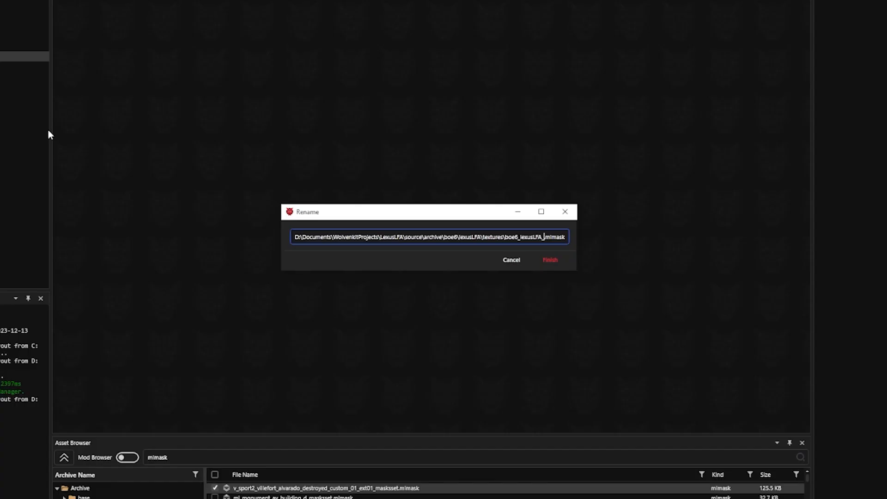
type("mask_00")
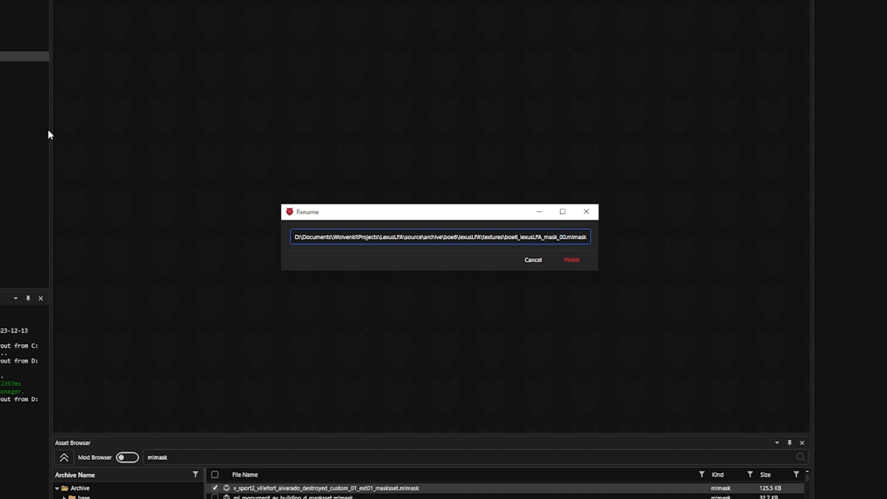
key("Return")
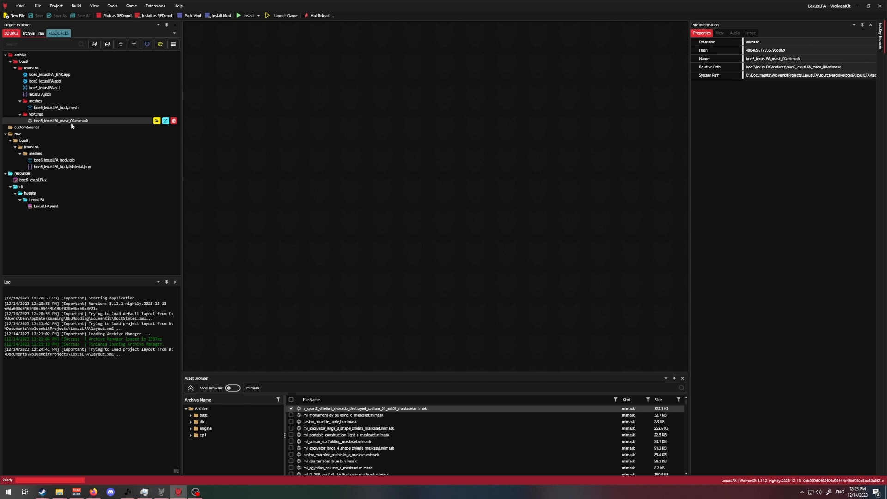
- Open boe6_lexusLFA_mask_00.mlmask and look through the full list of its mask layers
double_click(70, 121)
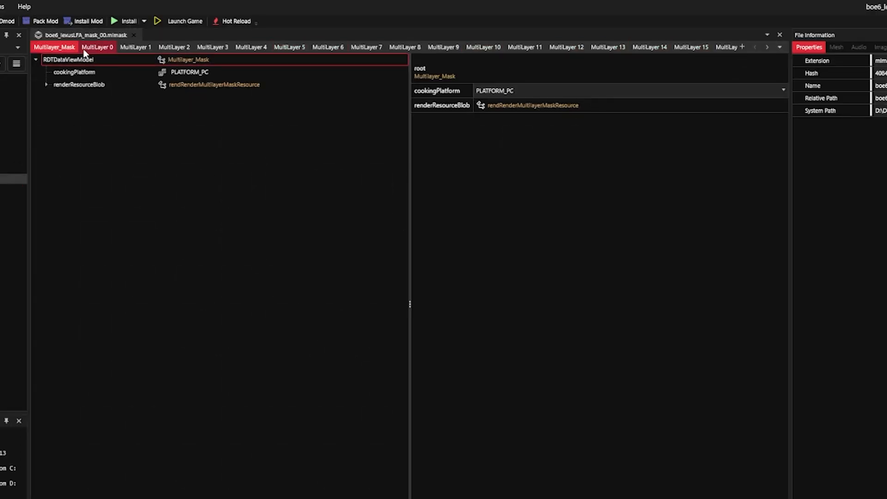
left_click(768, 47)
left_click(780, 47)
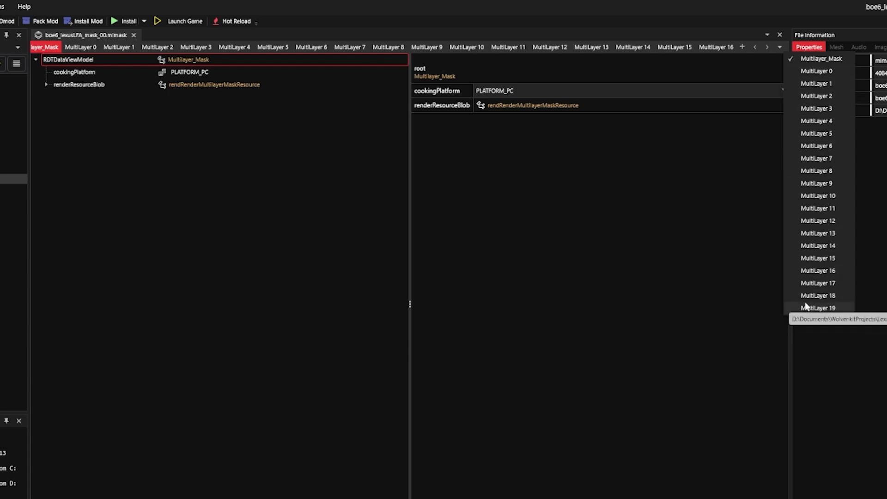
left_click(700, 32)
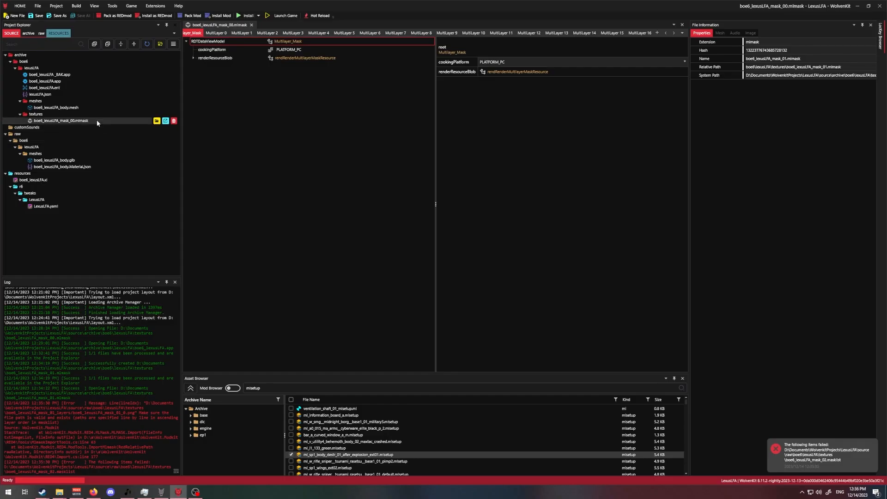
- Duplicate boe6_lexusLFA_mask_00.mlmask within the archive's textures folder
right_click(146, 179)
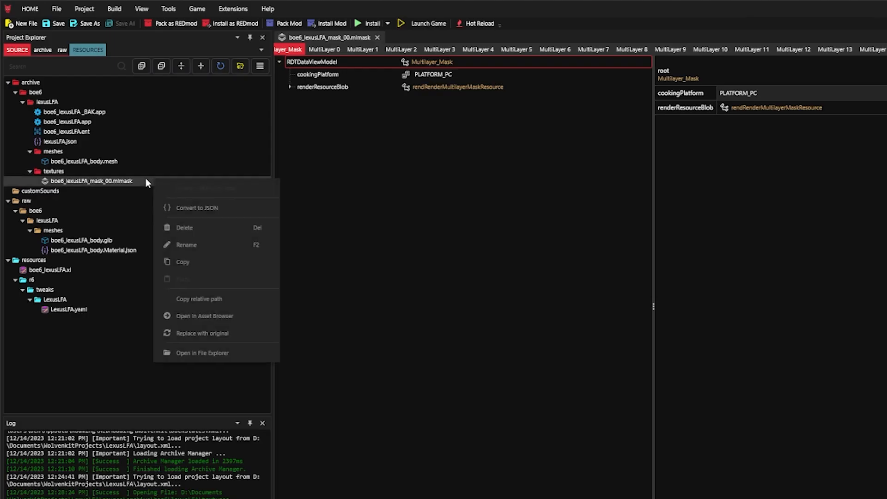
left_click(197, 212)
right_click(126, 179)
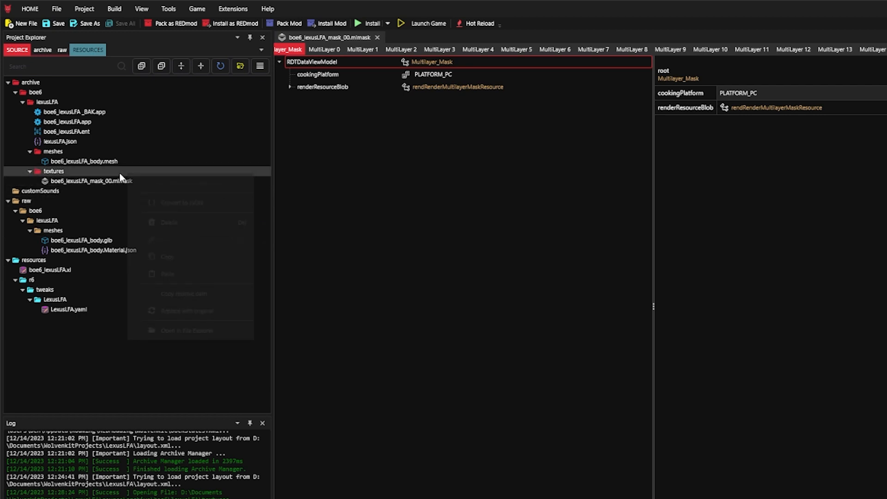
left_click(165, 270)
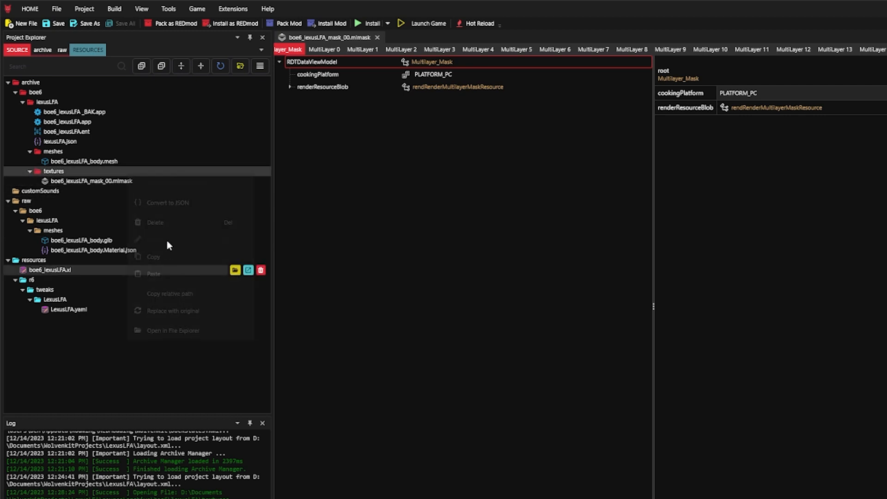
- Rename the copied mask file to boe6_lexusLFA_mask_00x.mlmask and select it
left_click(142, 182)
key("F2")
key("Right")
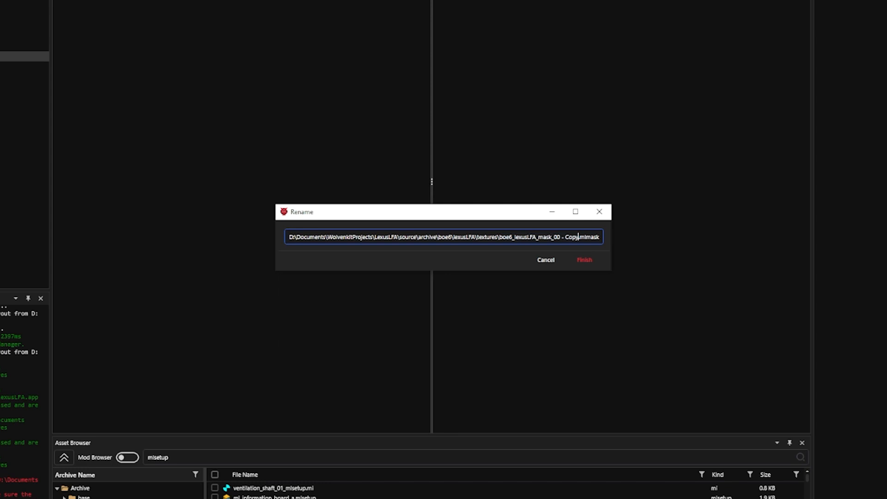
key("BackSpace")
key("BackSpace")
key("BackSpace")
key("BackSpace")
key("BackSpace")
key("BackSpace")
key("BackSpace")
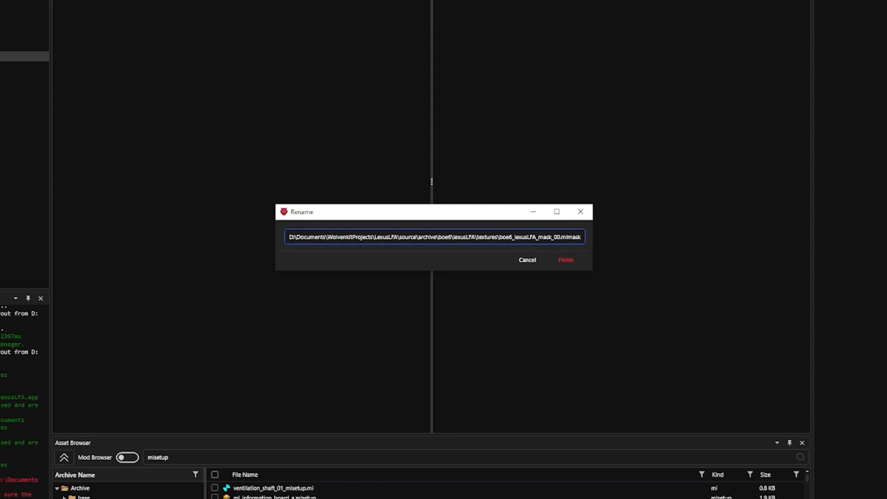
type("x")
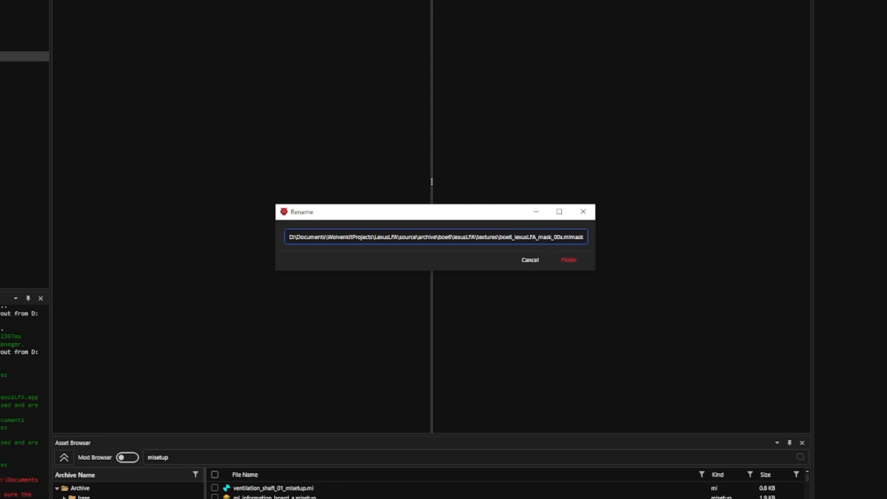
key("Return")
left_click(126, 126)
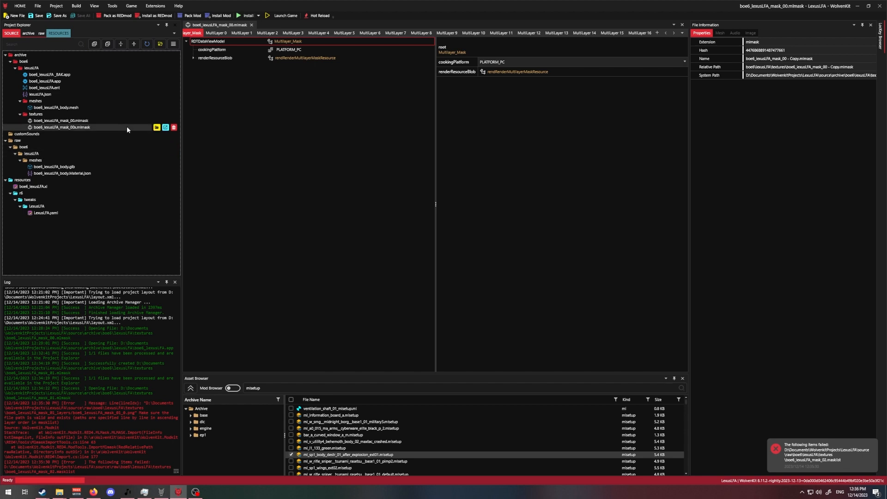
- Export only boe6_lexusLFA_mask_00x.mlmask as PNG layers and close the Export Tool
left_click(112, 11)
left_click(134, 54)
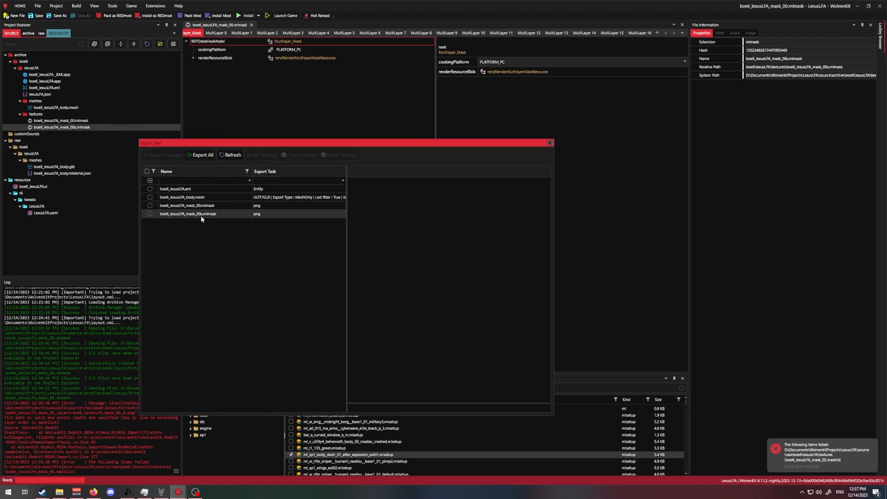
left_click(201, 215)
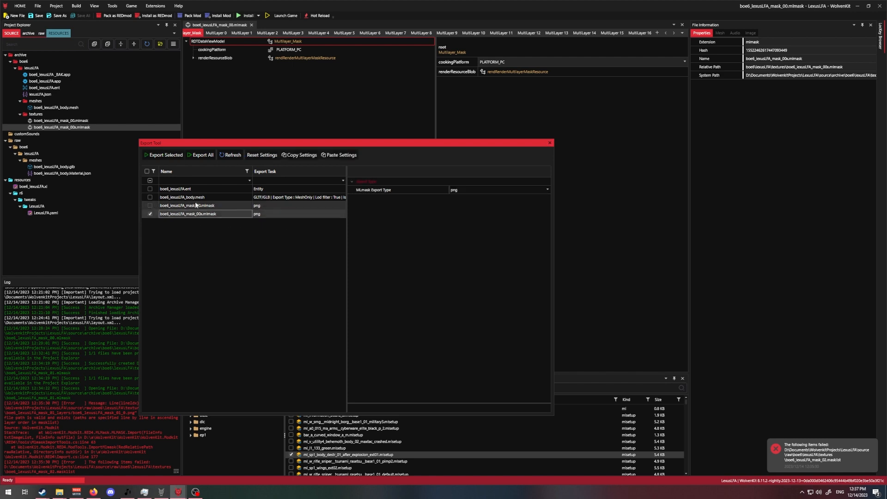
left_click(178, 152)
left_click(549, 143)
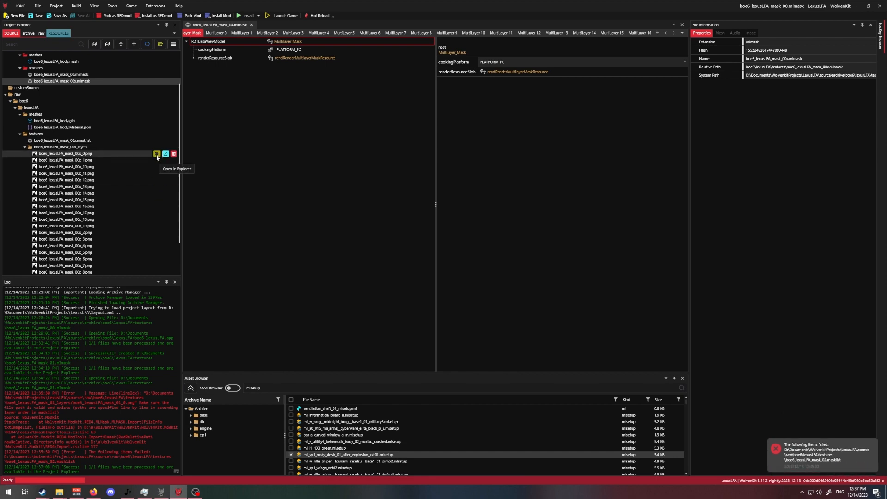
- Open the folder of exported boe6_lexusLFA_mask_00x layers in File Explorer and look over its PNG images
left_click(157, 154)
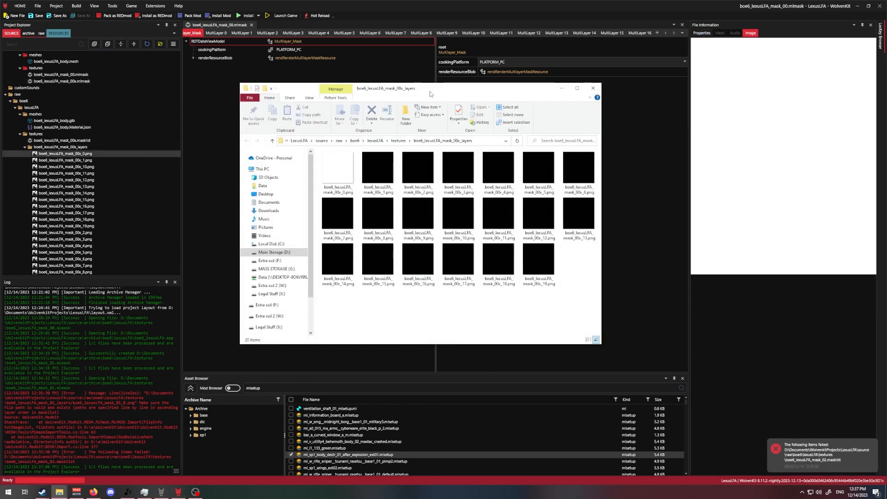
left_click_drag(431, 91, 423, 139)
left_click_drag(575, 312, 335, 222)
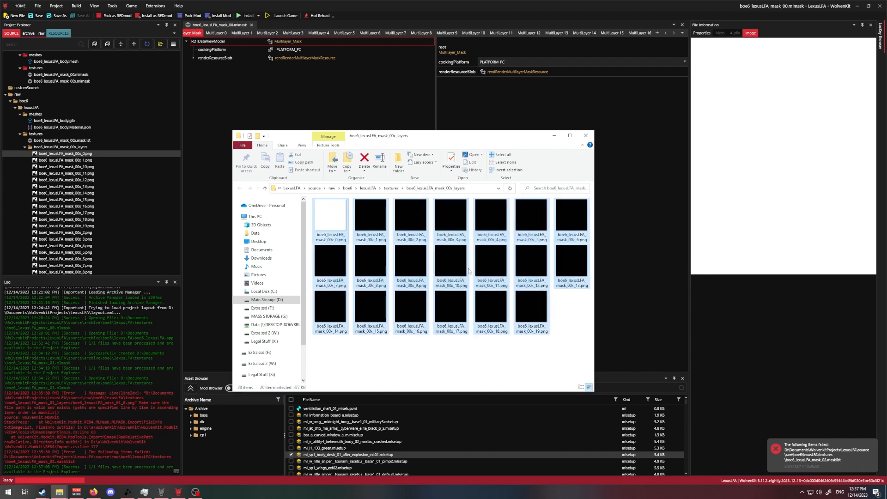
left_click_drag(581, 322, 317, 221)
left_click(321, 213)
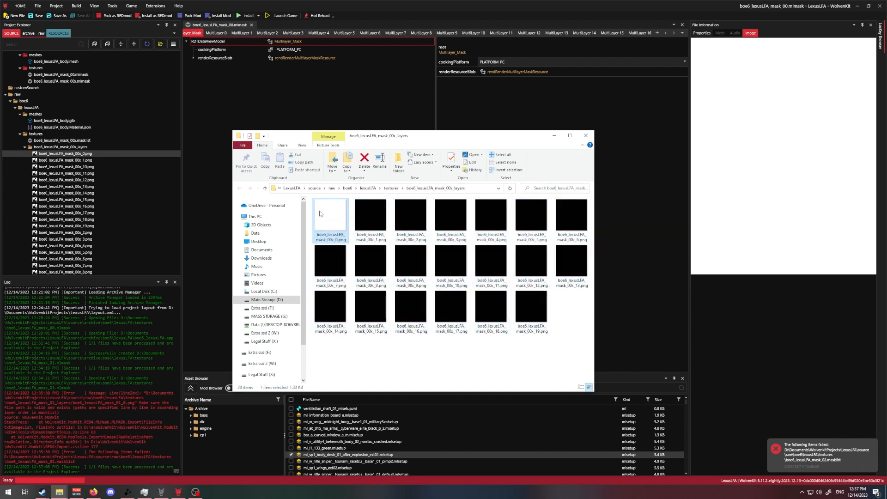
left_click(409, 360)
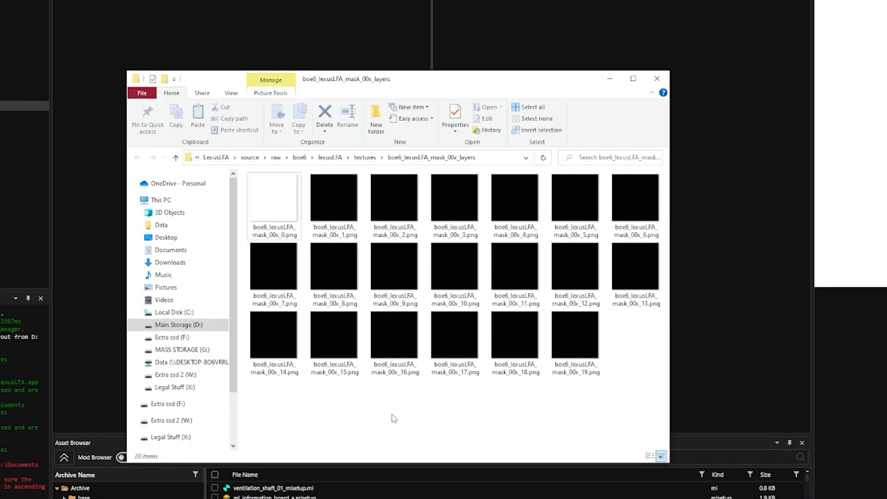
- Delete the black layer image boe6_lexusLFA_mask_00x_1.png after comparing it with the white layer 0 image
left_click(341, 217)
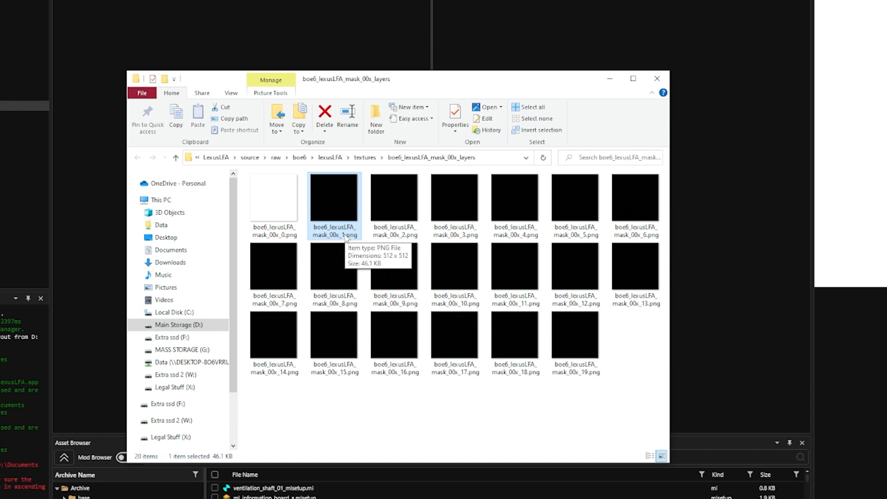
left_click(281, 221)
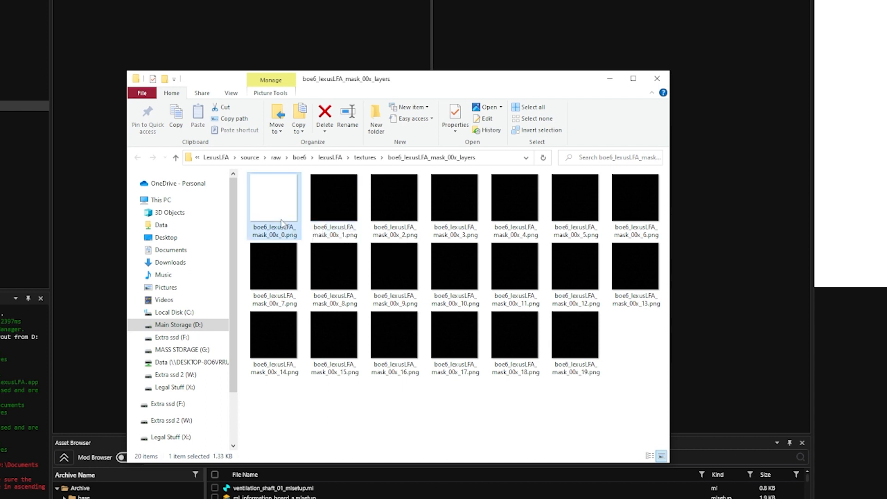
left_click(337, 228)
key("Delete")
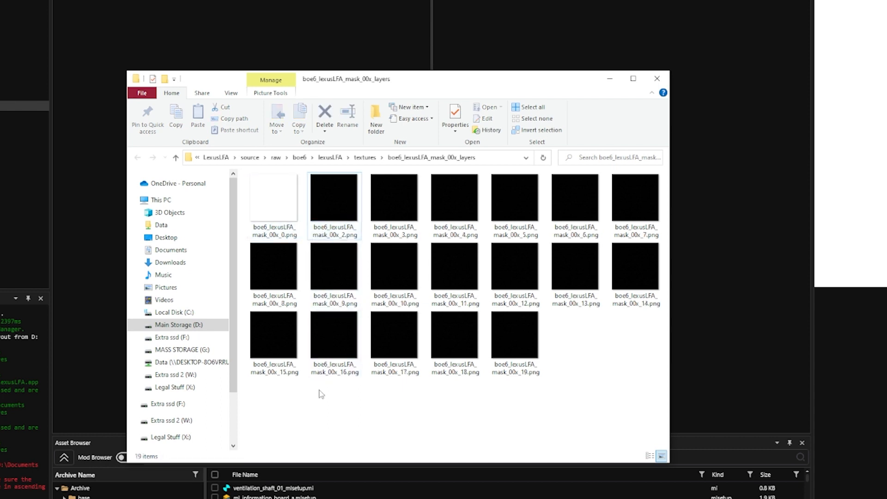
- Duplicate the white layer image boe6_lexusLFA_mask_00x_0.png in the same folder
left_click(274, 199)
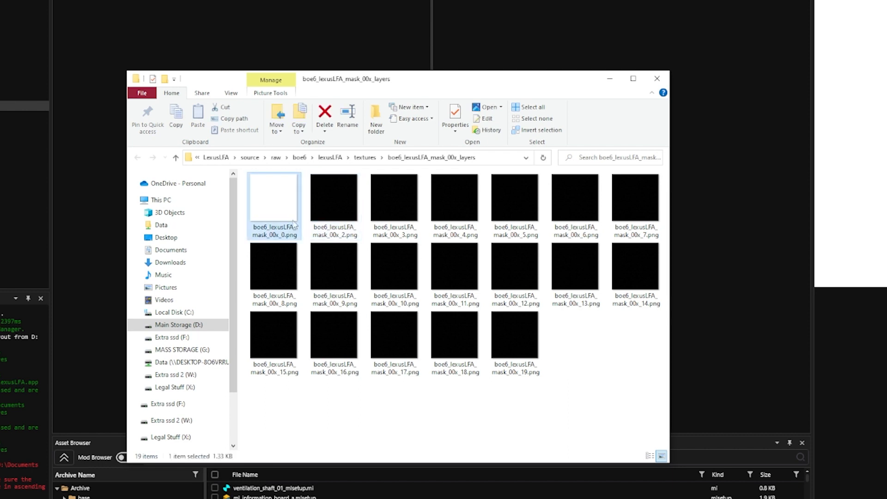
key("ctrl+c")
key("ctrl+v")
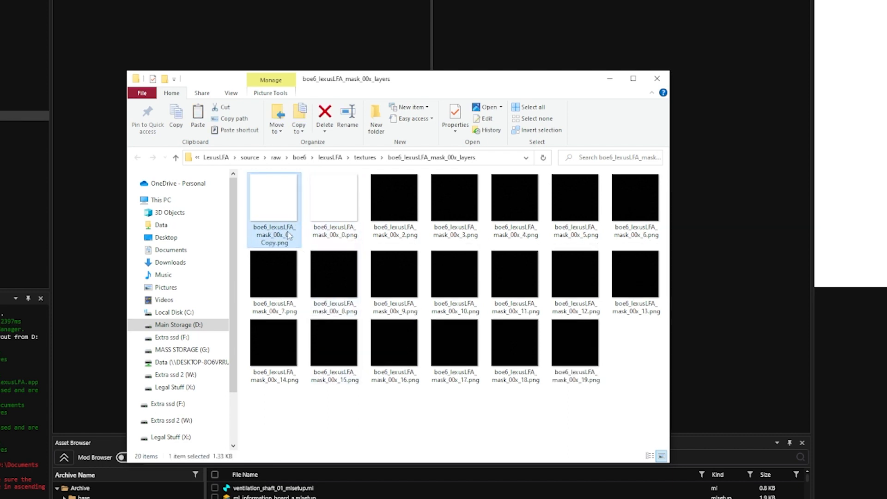
- Rename the copied white image to boe6_lexusLFA_mask_00x_1.png
left_click(287, 235)
key("Right")
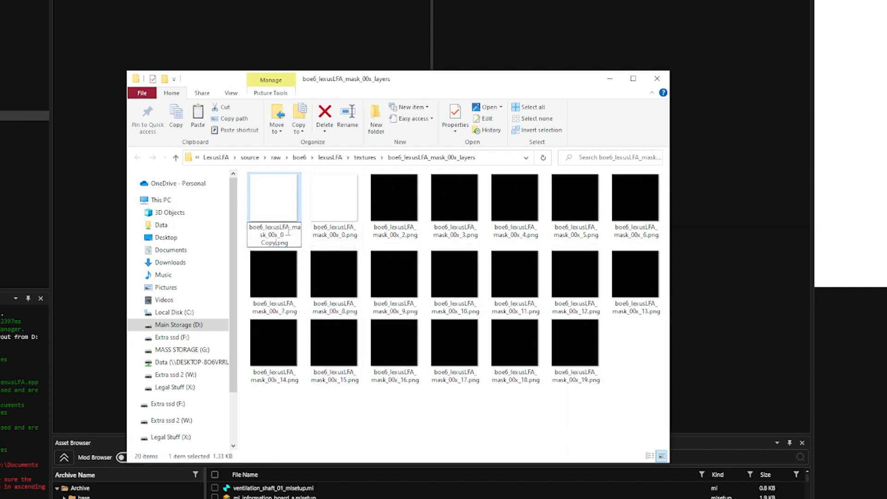
key("BackSpace")
key("BackSpace")
key("BackSpace")
key("BackSpace")
key("BackSpace")
key("BackSpace")
key("BackSpace")
key("BackSpace")
type("1")
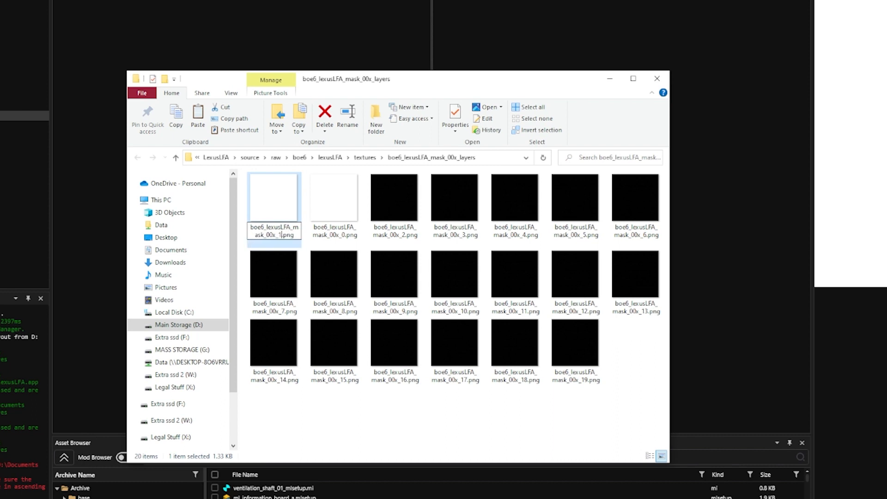
key("Return")
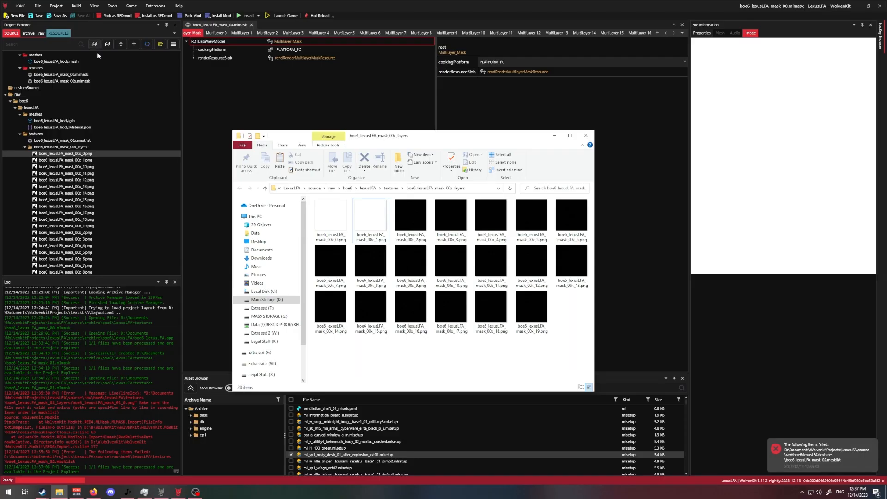
- Back in WolvenKit, import boe6_lexusLFA_mask_00x.masklist over the existing mlmask and check its MultiLayer 0 and MultiLayer 1 images
left_click(113, 6)
left_click(132, 52)
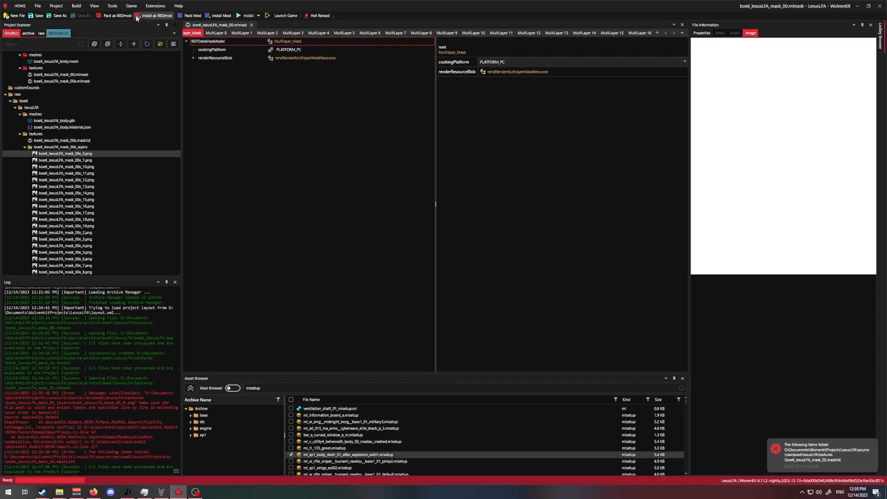
left_click(115, 8)
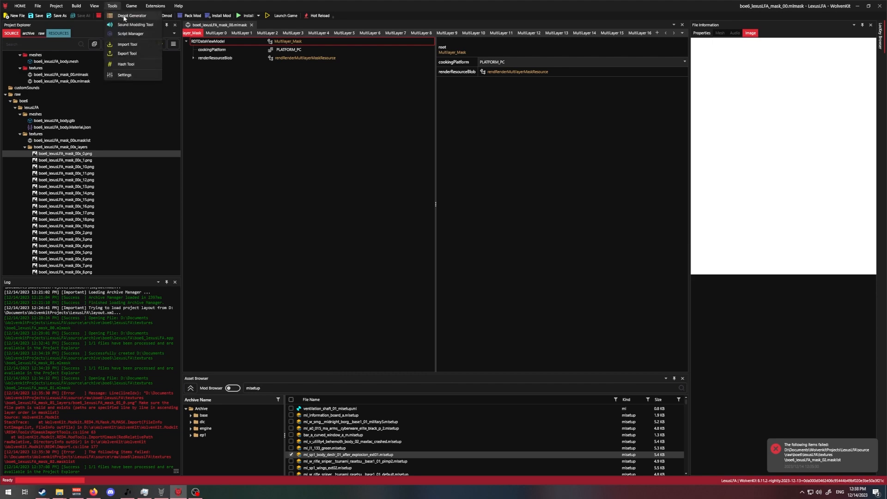
left_click(128, 44)
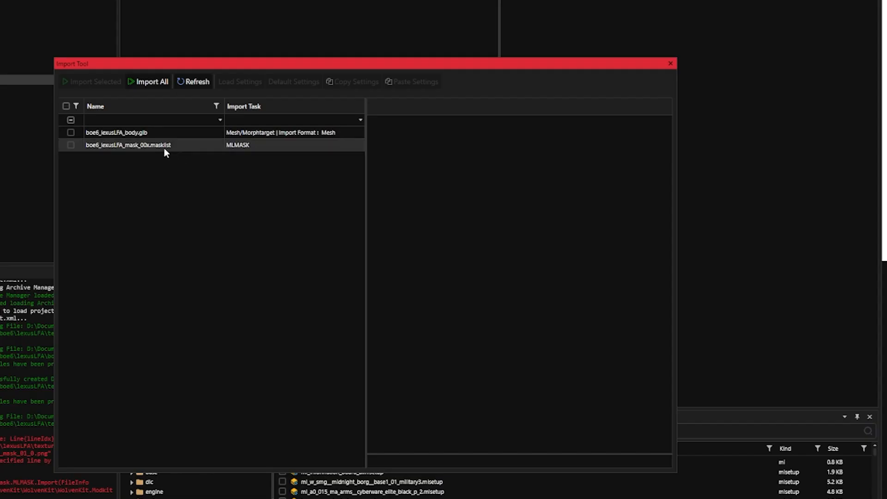
left_click(200, 198)
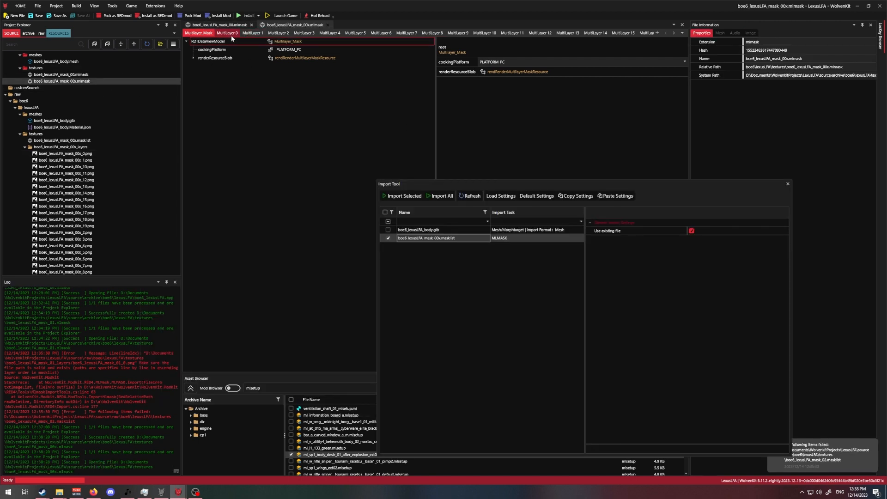
left_click(231, 35)
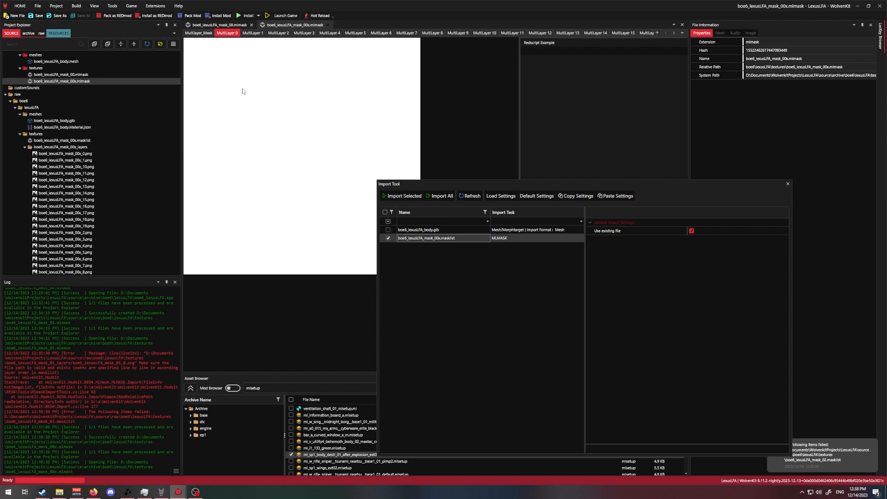
left_click(250, 35)
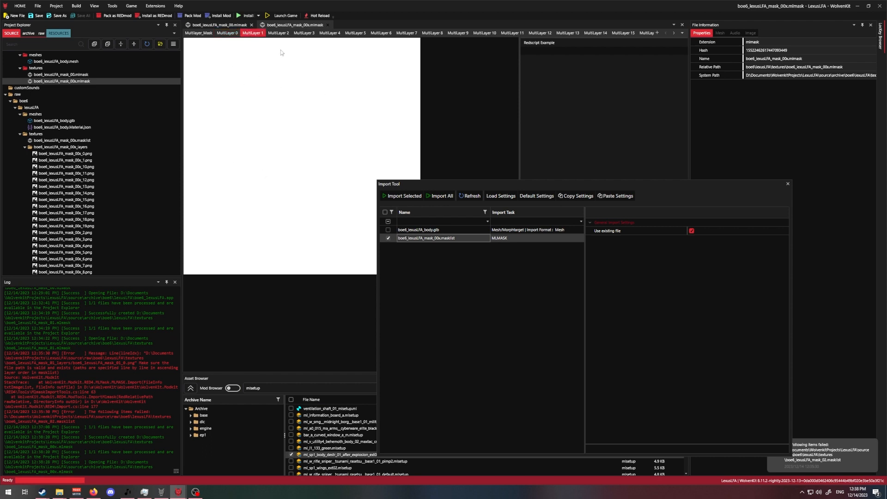
- Close boe6_lexusLFA_mask_00x.mlmask and duplicate the file within the archive's textures folder
left_click(328, 25)
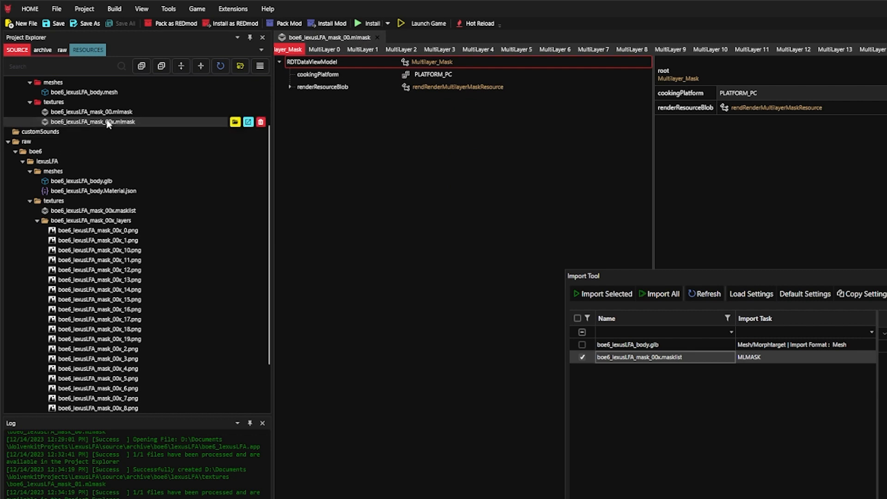
right_click(107, 124)
left_click(83, 108)
right_click(80, 105)
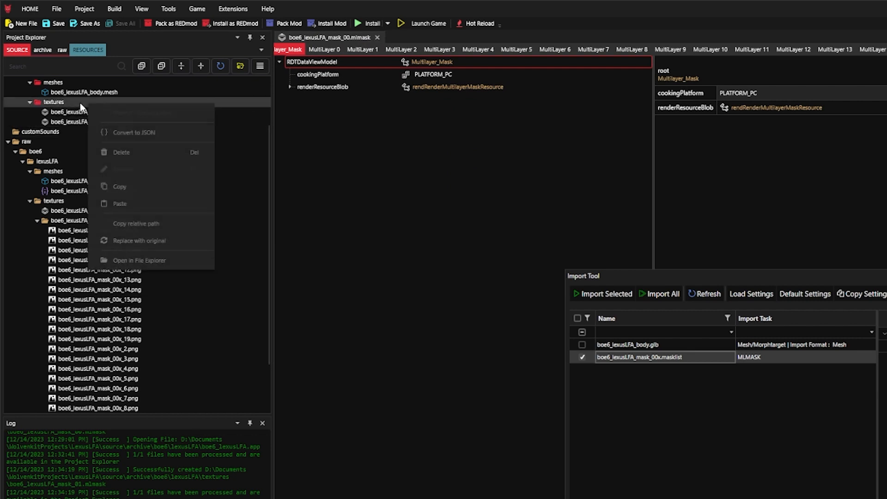
left_click(131, 202)
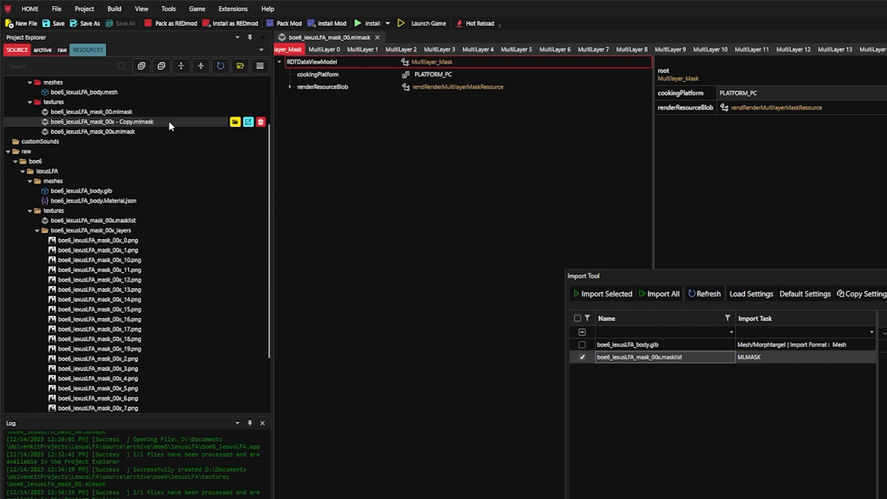
- Rename the copied mlmask to boe6_lexusLFA_mask_01.mlmask
key("F2")
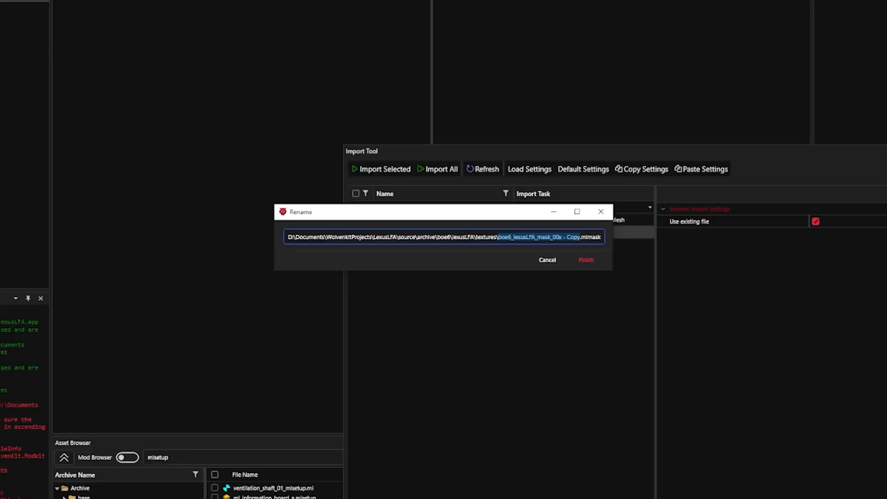
key("Right")
key("BackSpace")
key("BackSpace")
key("BackSpace")
key("BackSpace")
key("BackSpace")
key("BackSpace")
key("BackSpace")
key("BackSpace")
key("BackSpace")
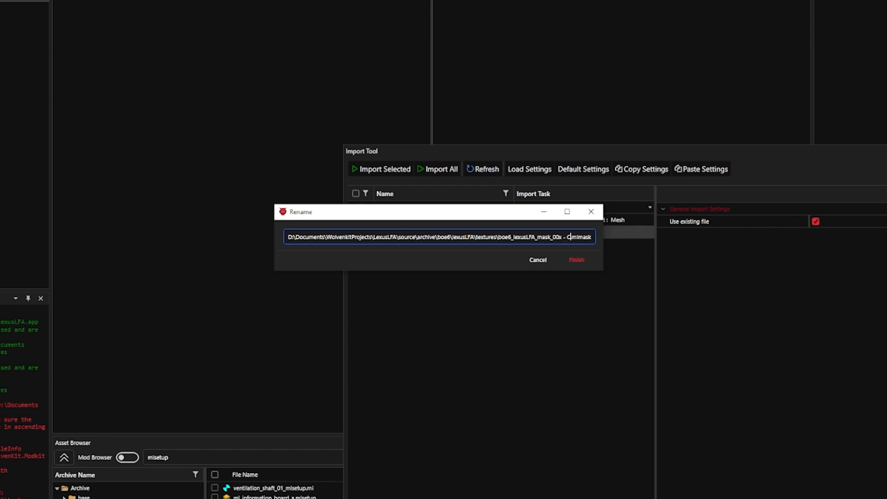
type("1")
key("Return")
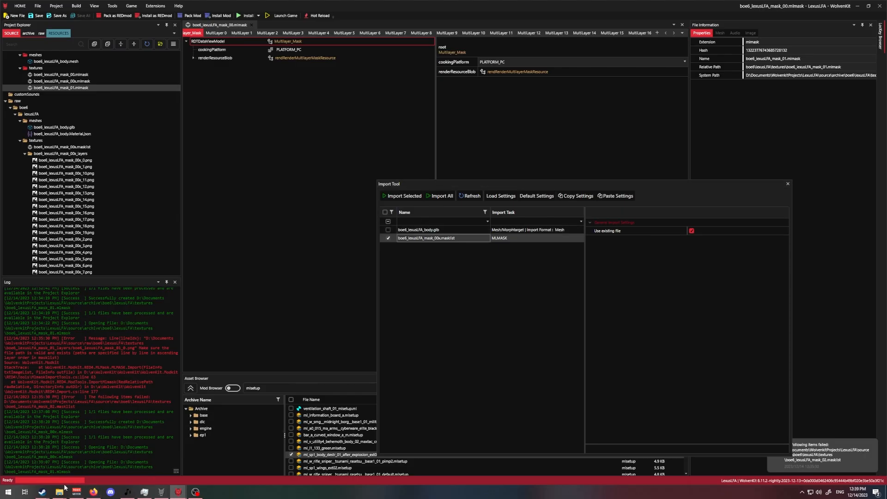
- Switch to File Explorer and delete boe6_lexusLFA_mask_00x_2.png from the boe6_lexusLFA_mask_00x_layers folder
mouse_move(60, 493)
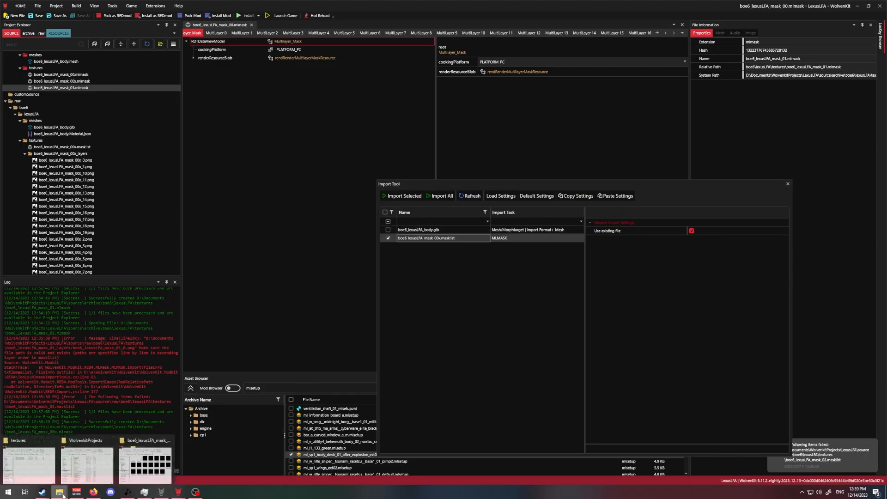
left_click(145, 465)
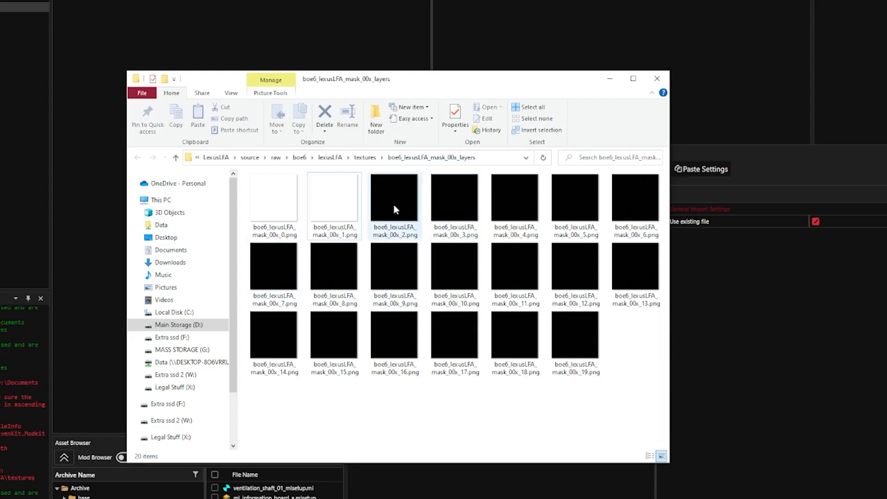
left_click(394, 209)
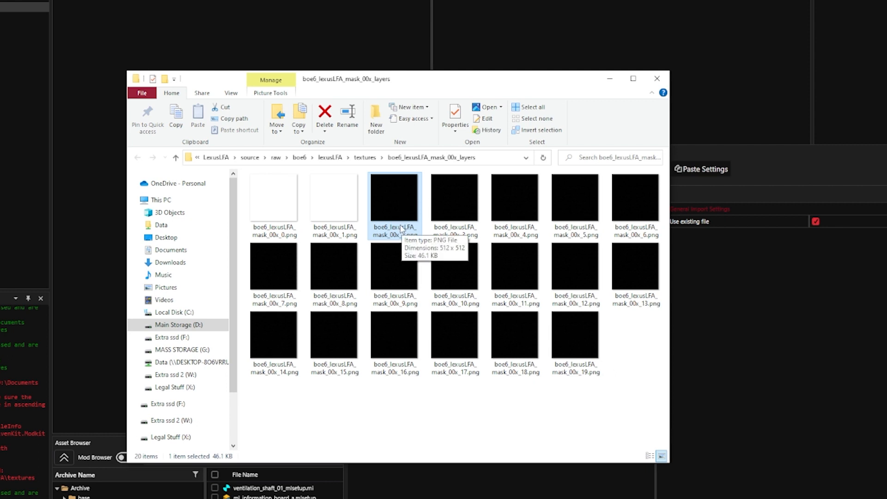
key("Delete")
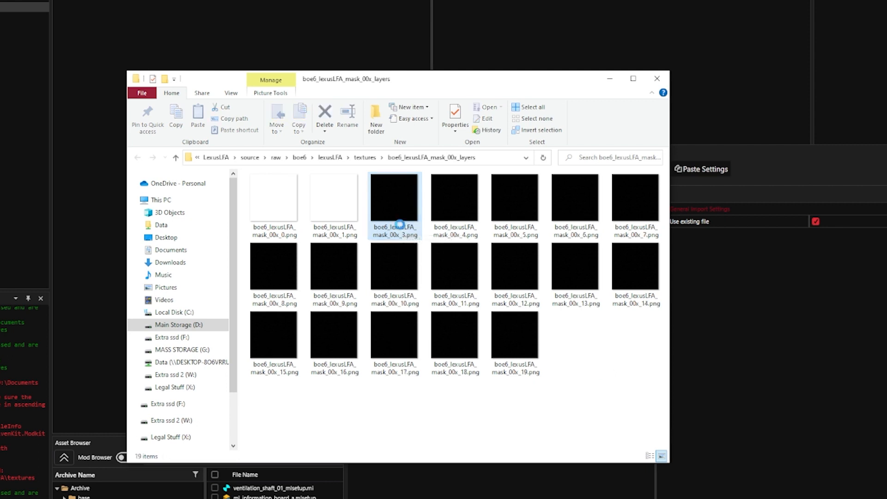
- Rename the white image boe6_lexusLFA_mask_00x_1.png to boe6_lexusLFA_mask_00x_2.png
left_click(343, 219)
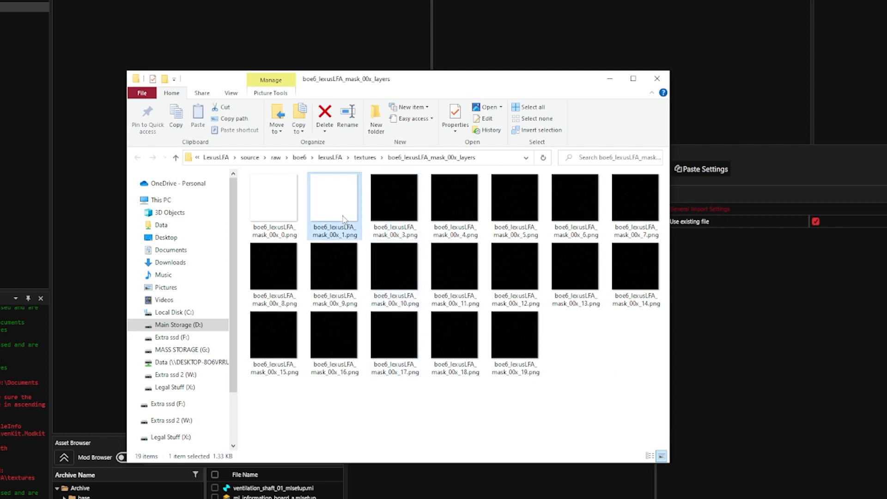
key("F2")
key("Right")
key("BackSpace")
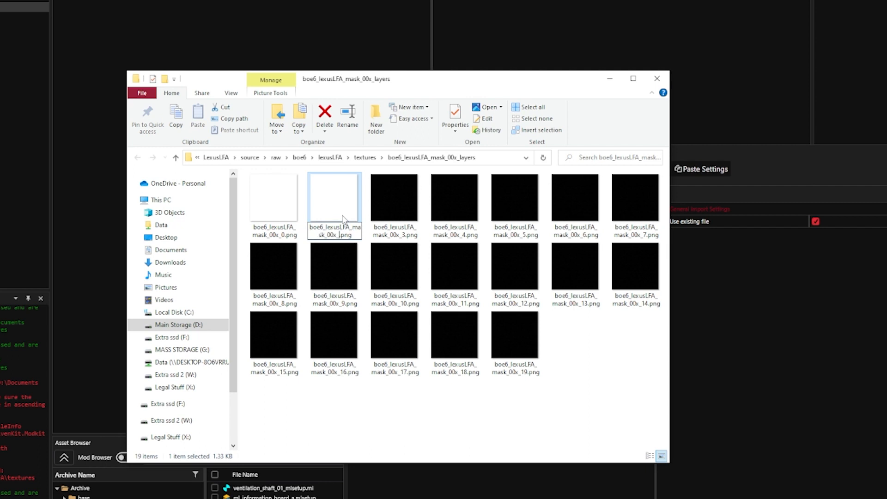
type("2")
key("Return")
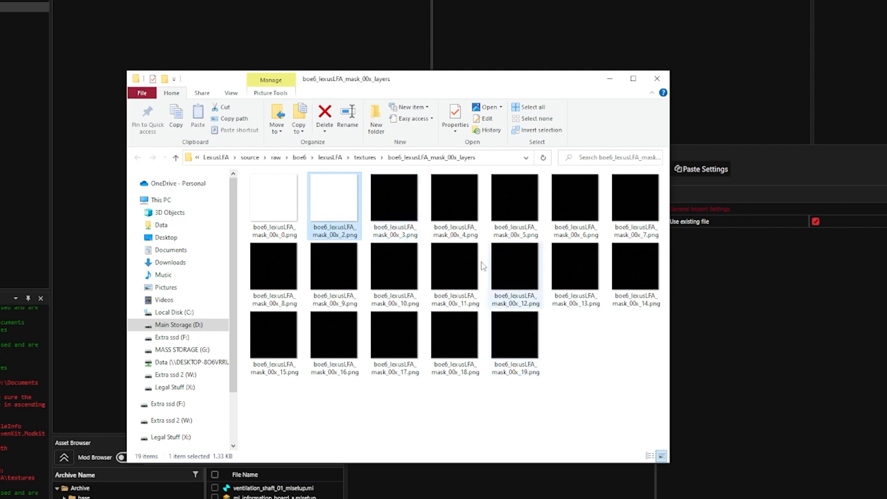
- Duplicate the black image boe6_lexusLFA_mask_00x_3.png and rename the copy to boe6_lexusLFA_mask_00x_1.png
left_click(403, 198)
left_click_drag(403, 197, 427, 210, "ctrl")
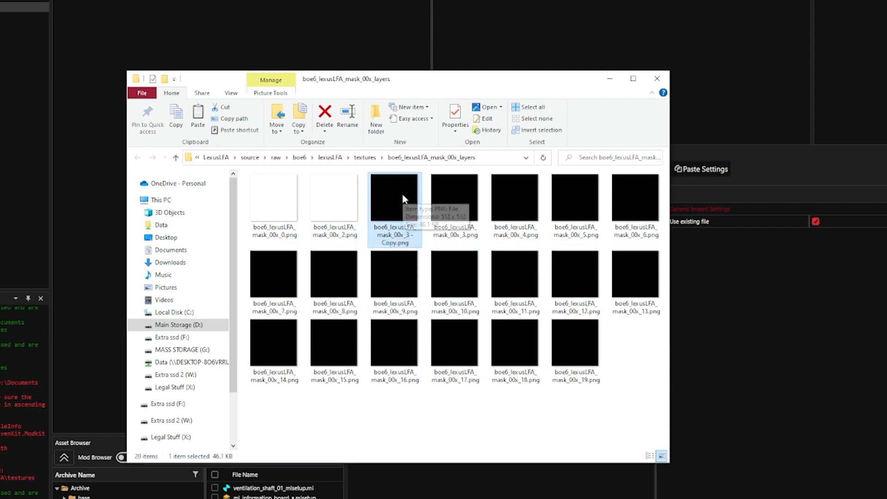
key("F2")
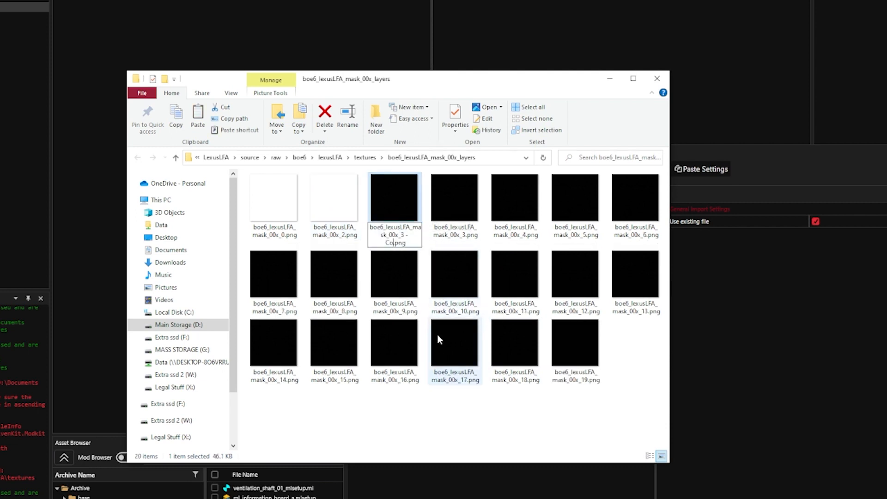
key("Right")
key("BackSpace")
key("BackSpace")
key("BackSpace")
key("BackSpace")
key("BackSpace")
key("BackSpace")
key("BackSpace")
key("BackSpace")
key("Return")
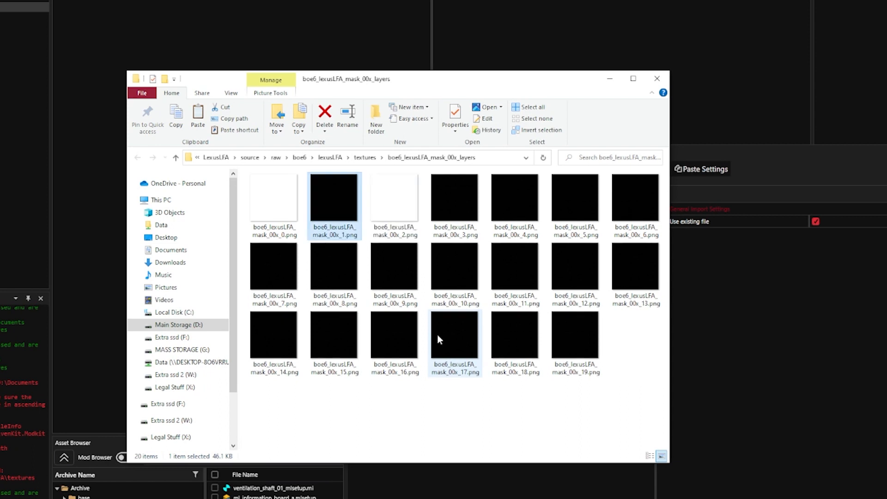
- Check the order of the white and black mask images for layers 0 to 3
left_click(616, 355)
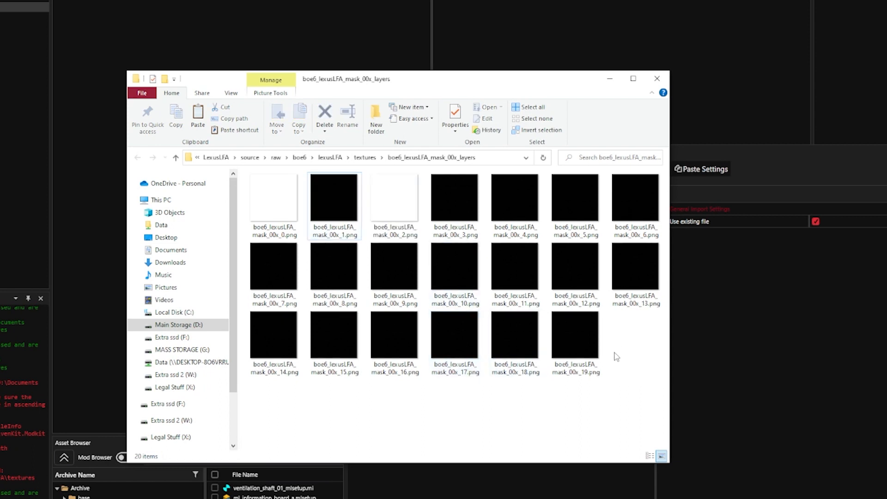
left_click(275, 236)
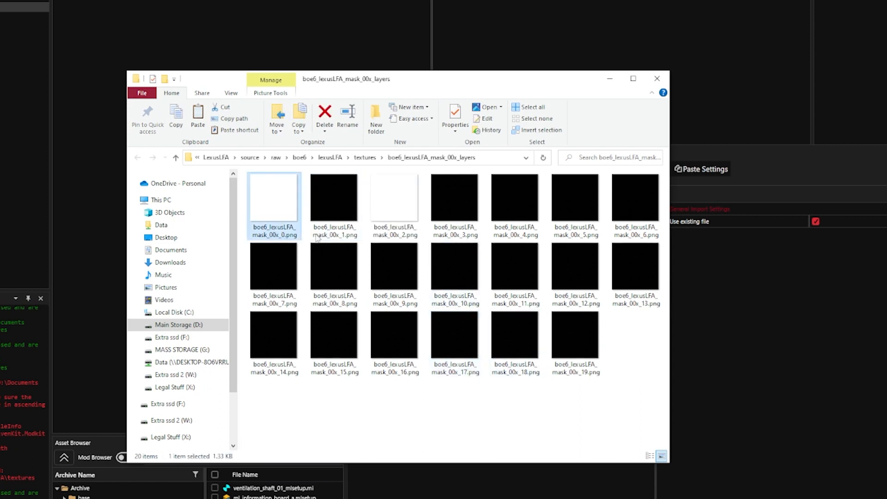
left_click(341, 239)
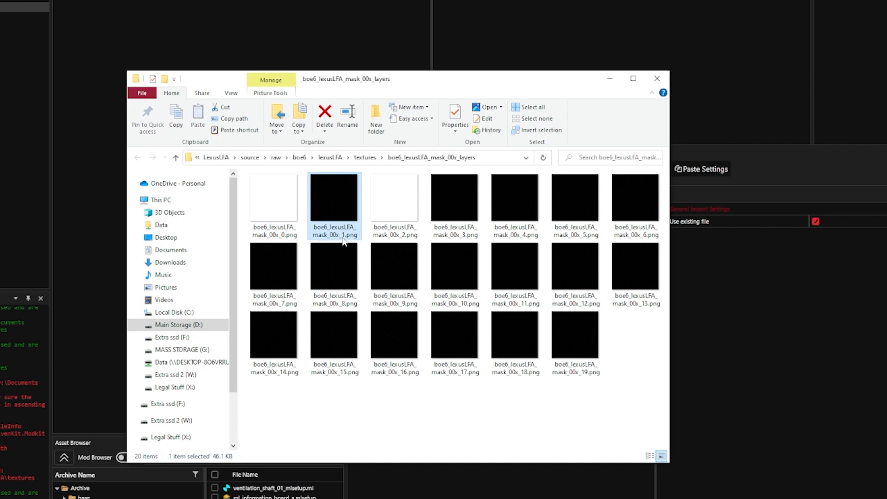
left_click(409, 244)
left_click(452, 197)
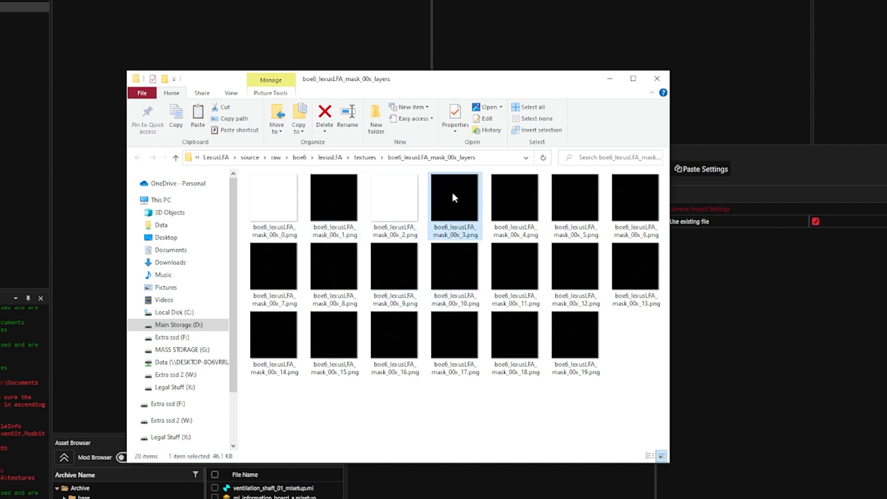
left_click_drag(653, 351, 453, 216)
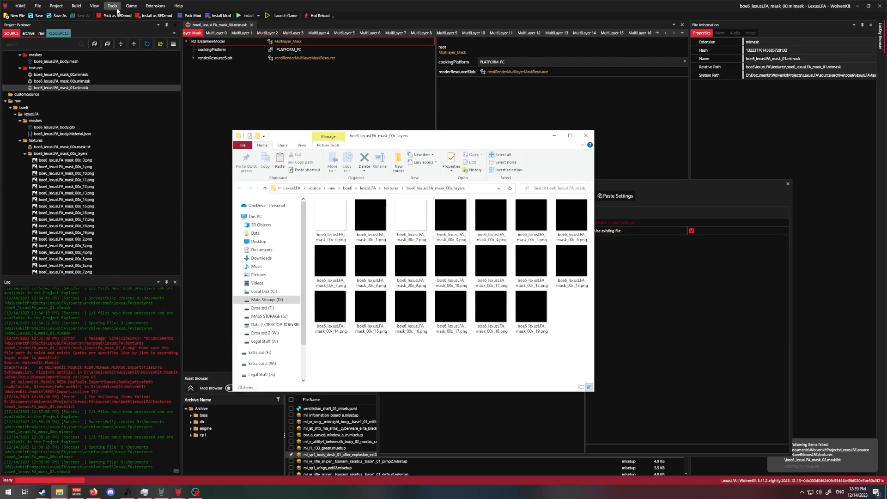
- Back in WolvenKit, import boe6_lexusLFA_mask_00x.masklist over the existing mlmask and check its MultiLayer 0, 1 and 2 images
left_click(114, 6)
left_click(407, 183)
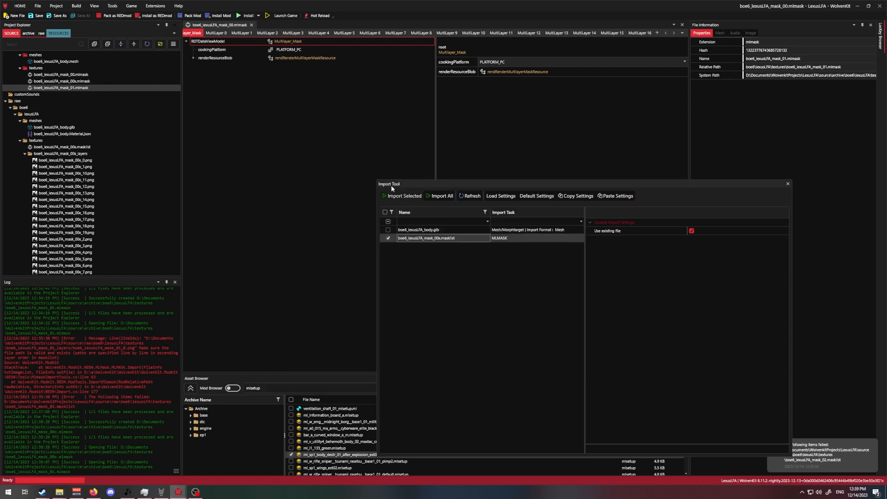
left_click(415, 196)
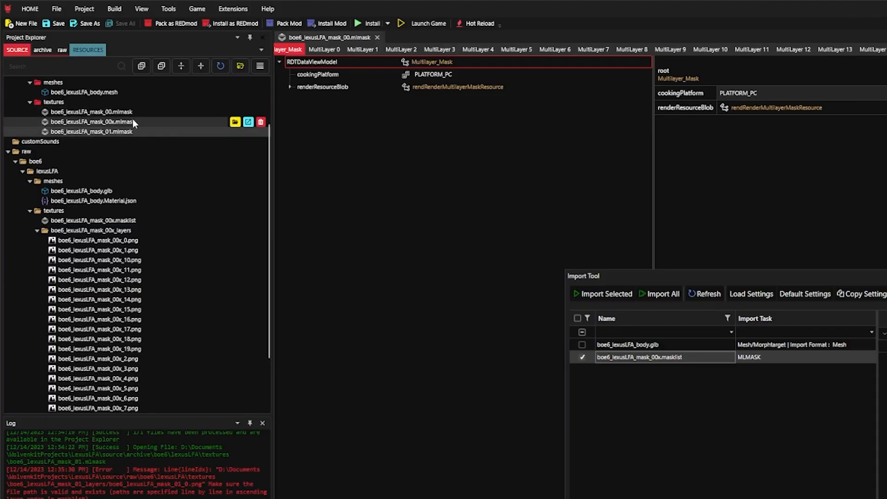
double_click(132, 121)
left_click(352, 50)
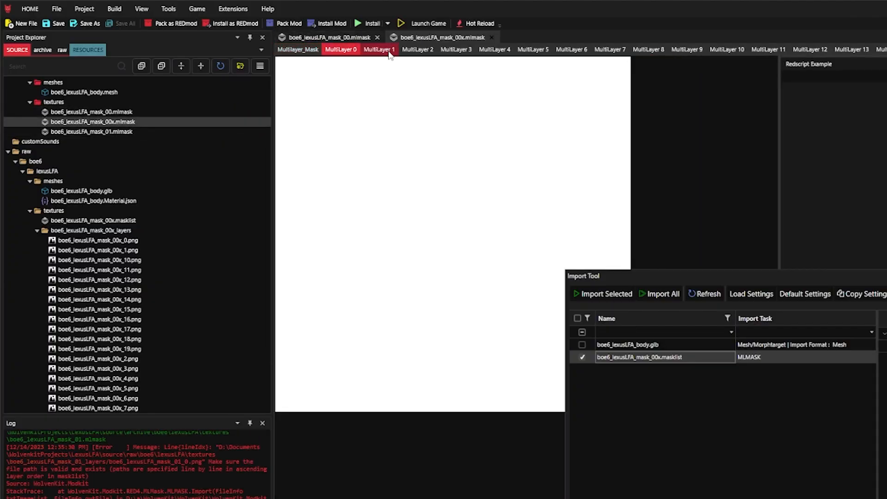
left_click(388, 50)
left_click(417, 51)
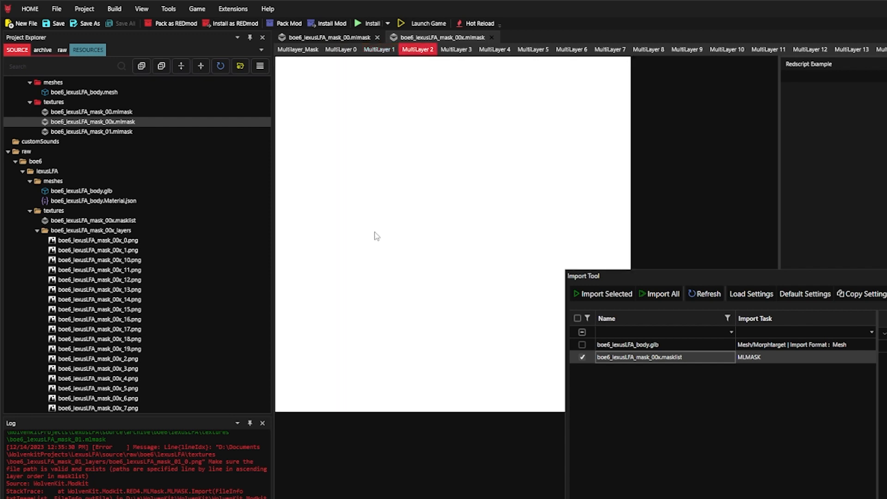
left_click(491, 37)
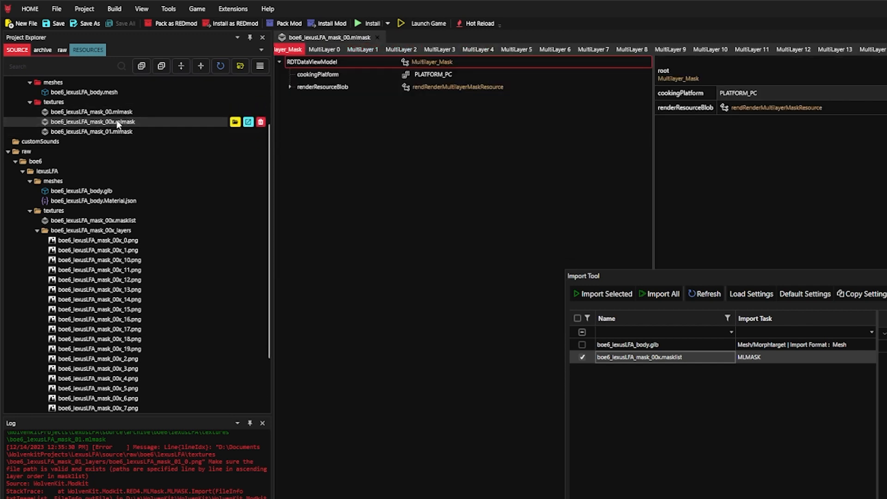
- Duplicate the re-imported boe6_lexusLFA_mask_00x.mlmask in the archive's textures folder
right_click(117, 120)
left_click(149, 204)
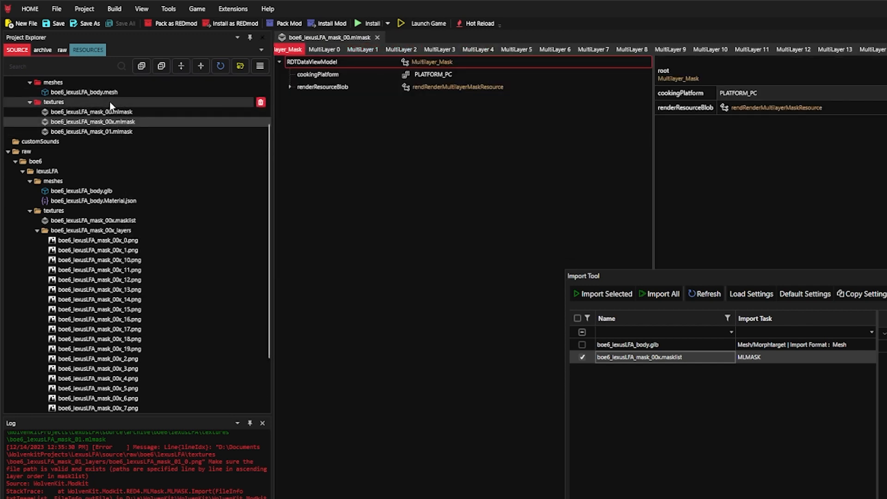
right_click(109, 101)
left_click(143, 205)
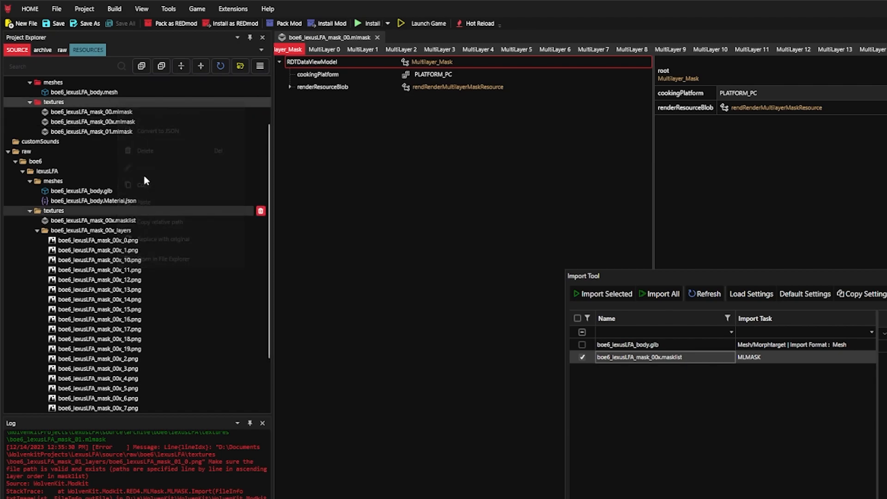
- Rename the new mlmask copy to boe6_lexusLFA_mask_02.mlmask
key("Right")
key("BackSpace")
key("BackSpace")
key("BackSpace")
key("BackSpace")
key("BackSpace")
key("BackSpace")
key("BackSpace")
key("BackSpace")
key("BackSpace")
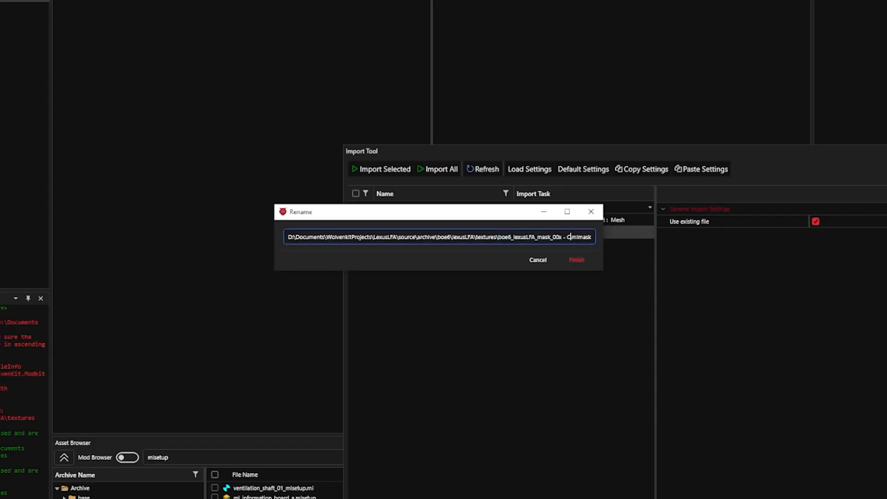
type("2")
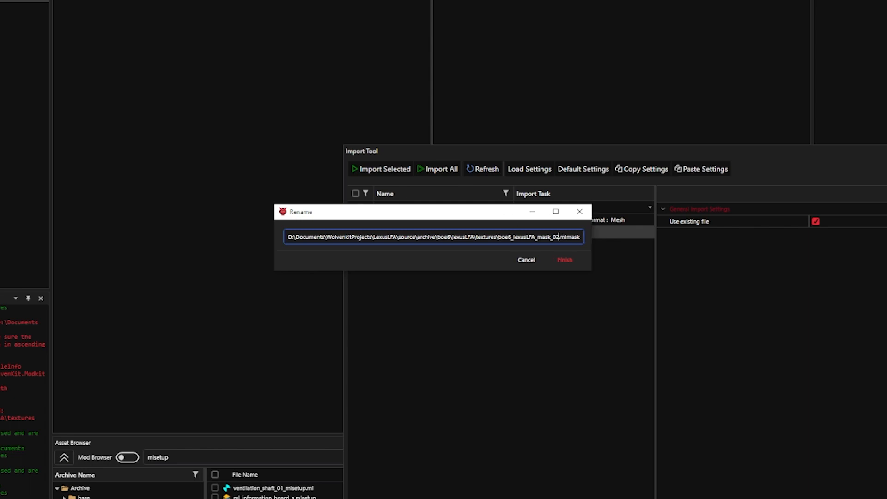
left_click(564, 259)
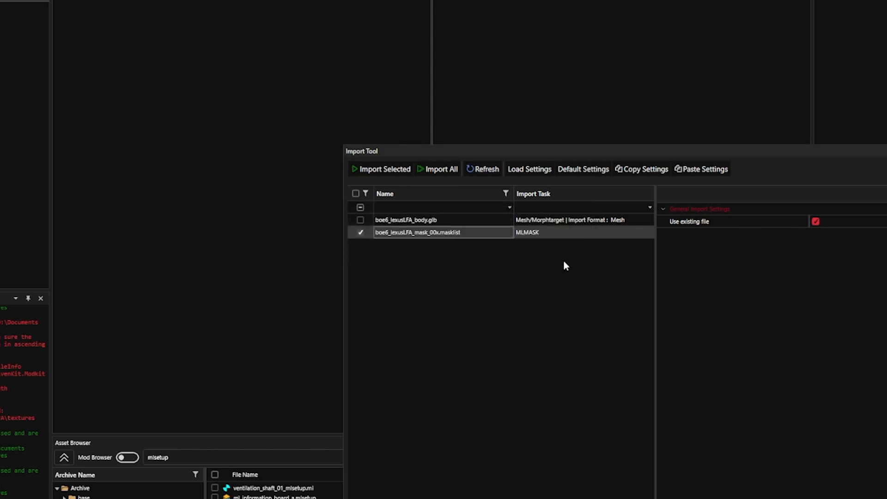
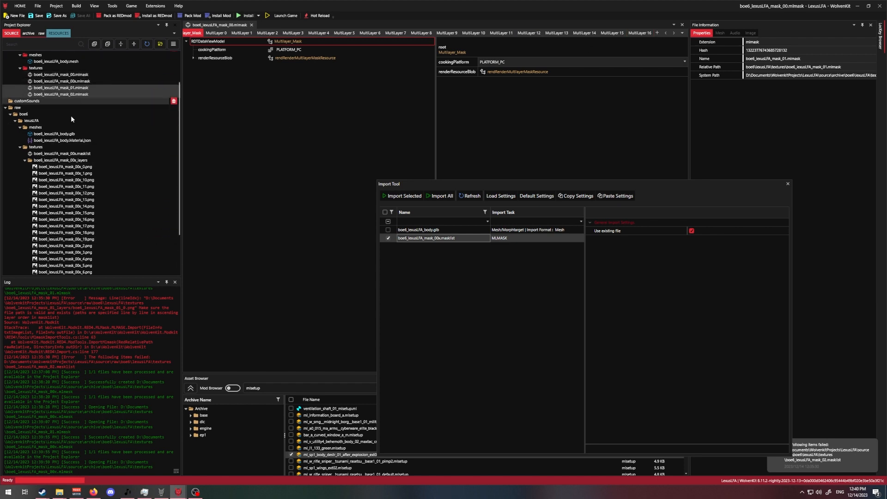
- Make the layer 3 image the white one and produce boe6_lexusLFA_mask_03.mlmask from the re-imported masklist
mouse_move(60, 491)
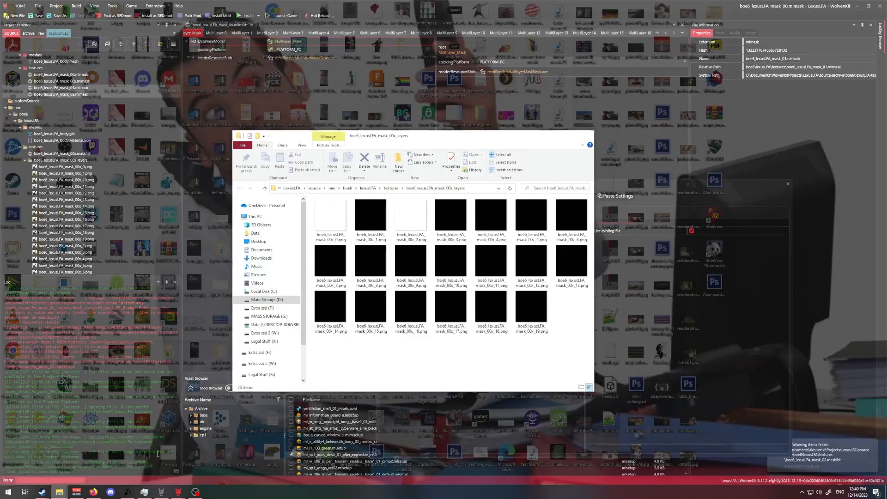
left_click(132, 460)
left_click(451, 222)
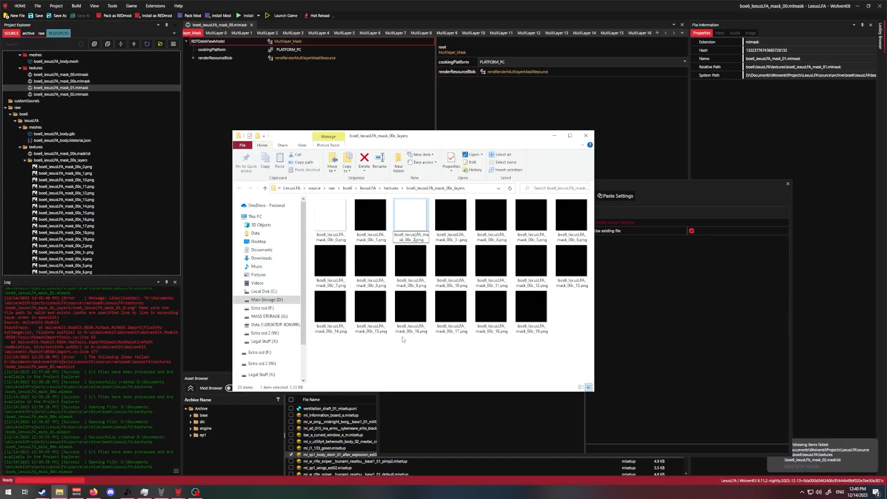
left_click(83, 82)
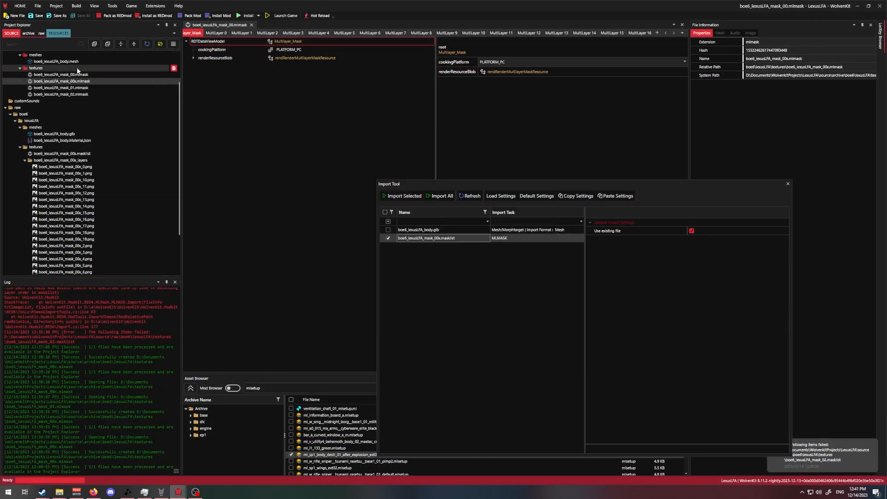
- Repeat the image swap, masklist import and mlmask duplication for each following layer, producing boe6_lexusLFA_mask_04.mlmask to boe6_lexusLFA_mask_18.mlmask
mouse_move(60, 491)
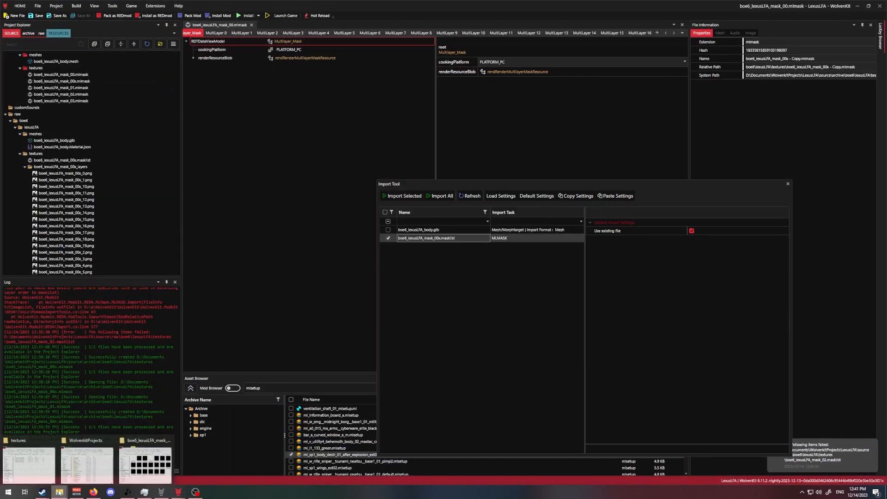
left_click(132, 460)
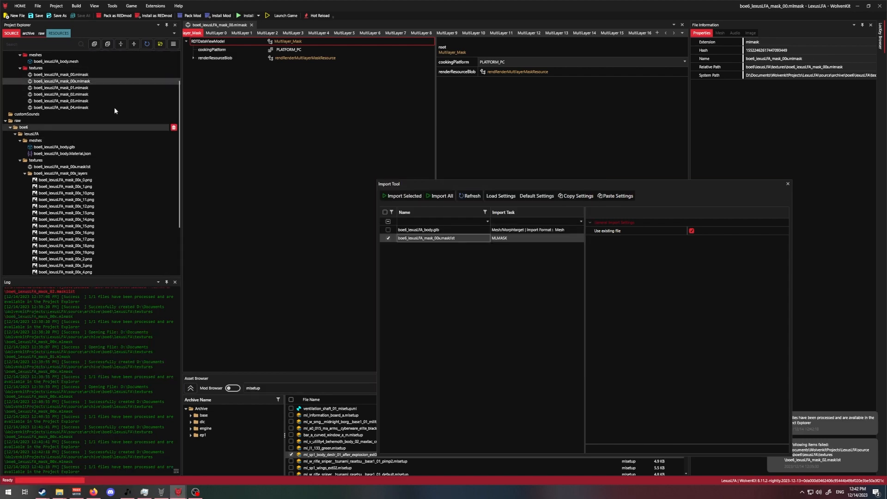
left_click(400, 196)
left_click(50, 493)
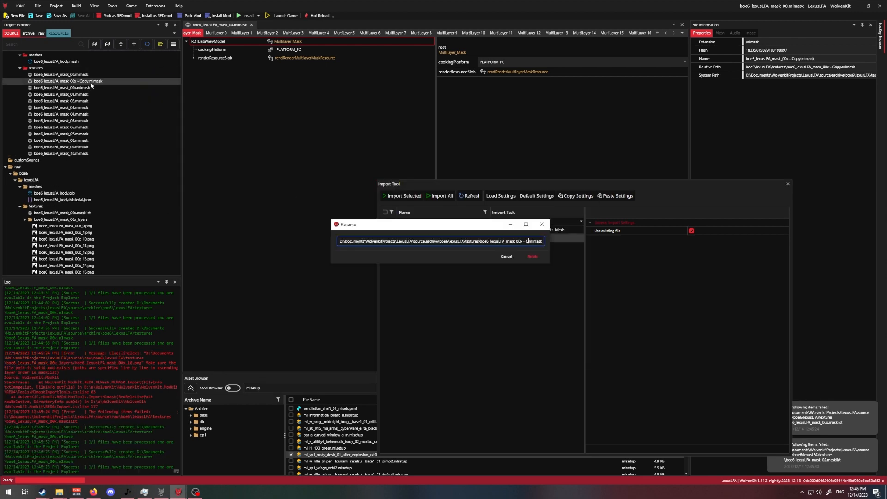
key("Return")
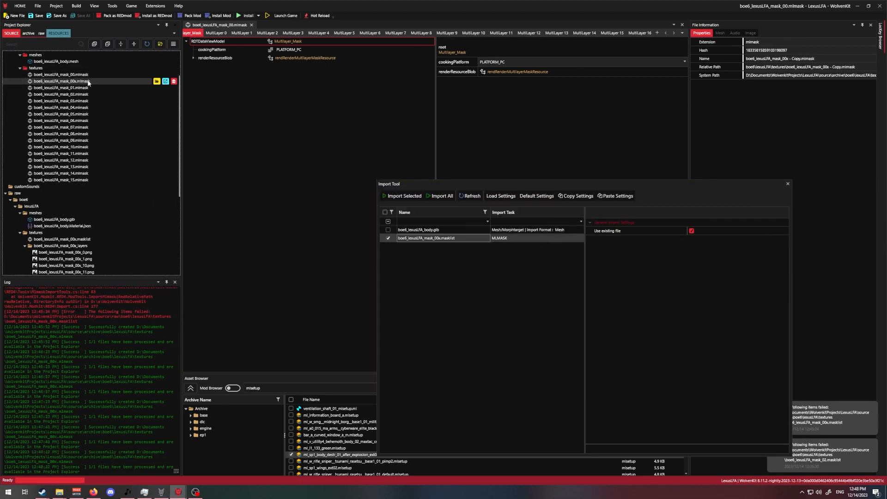
right_click(66, 82)
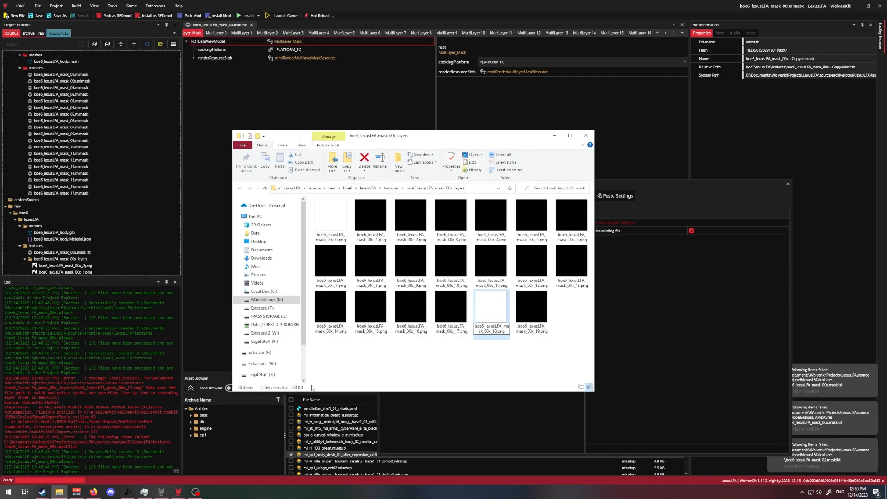
- Swap the names of layer images 18 and 19 so the white image is boe6_lexusLFA_mask_00x_19.png
key("F2")
key("Right")
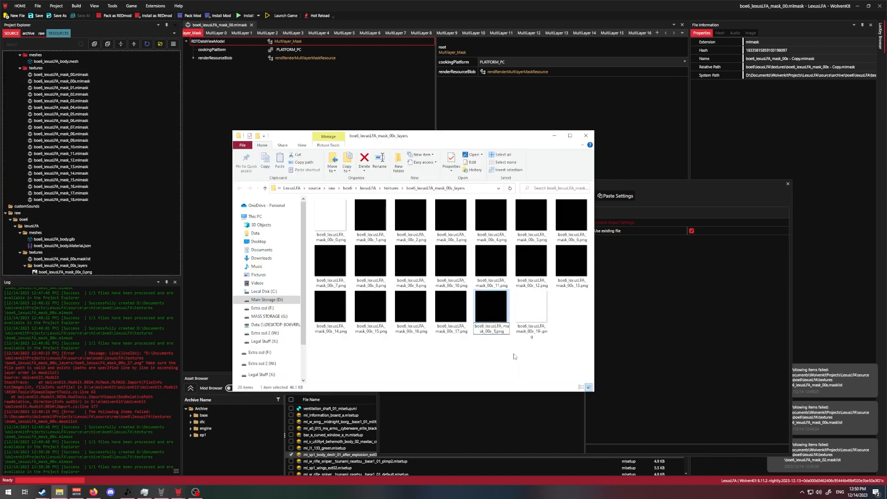
key("BackSpace")
type("8")
key("Tab")
key("Right")
key("BackSpace")
key("Return")
- Back in WolvenKit, re-import the selected masklist and duplicate boe6_lexusLFA_mask_00x.mlmask in the archive's textures folder
key("alt+Tab")
left_click(405, 196)
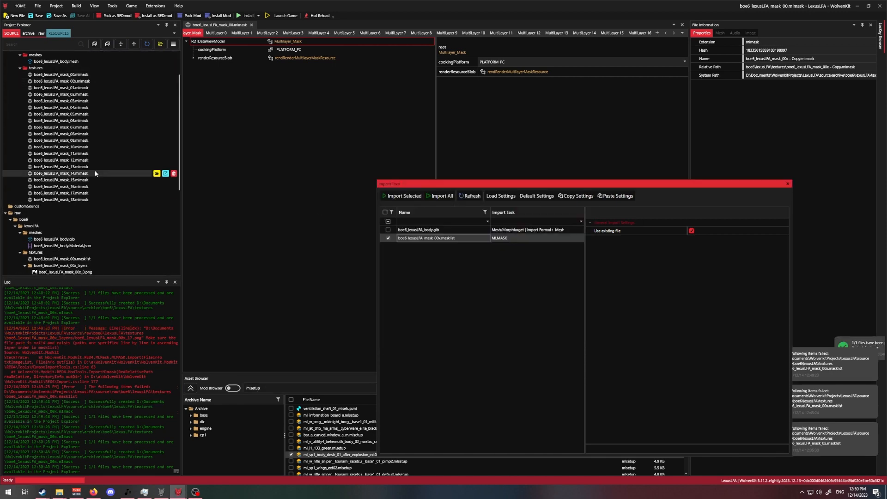
right_click(97, 80)
left_click(119, 136)
right_click(80, 68)
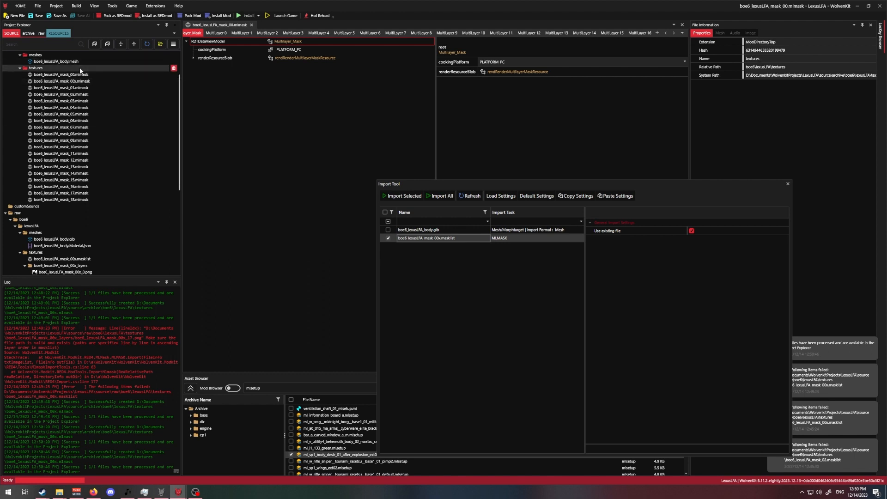
left_click(102, 134)
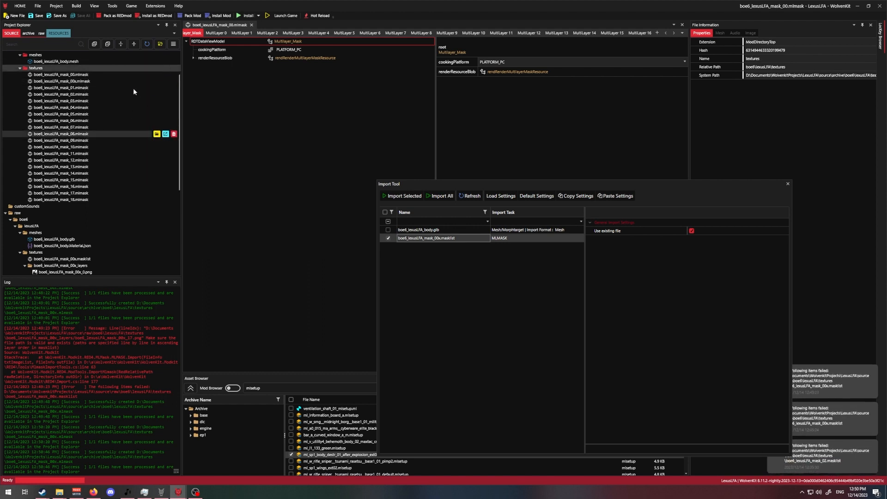
- Rename the new mlmask copy to boe6_lexusLFA_mask_19.mlmask
left_click(101, 82)
key("F2")
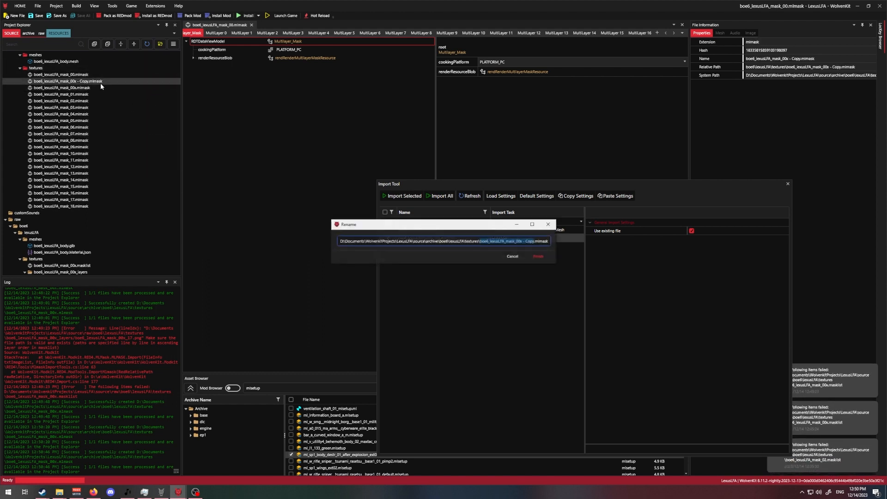
key("Right")
key("BackSpace")
key("BackSpace")
key("BackSpace")
key("BackSpace")
key("BackSpace")
key("BackSpace")
key("BackSpace")
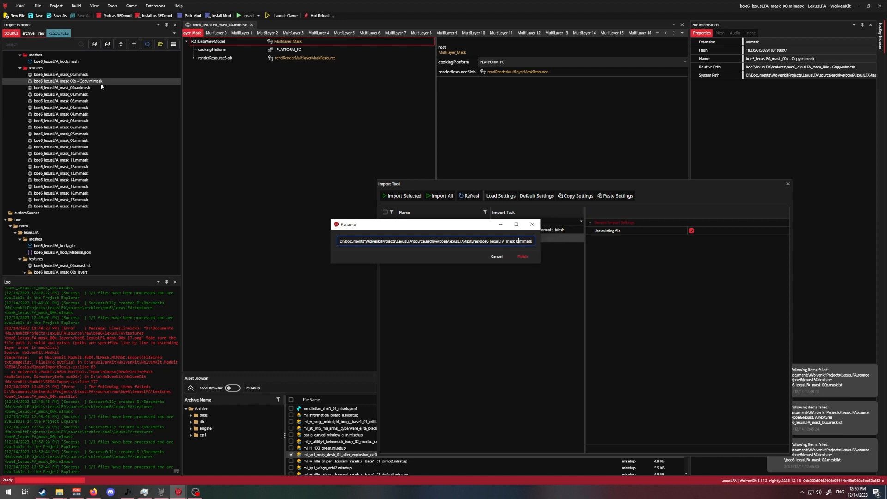
key("Return")
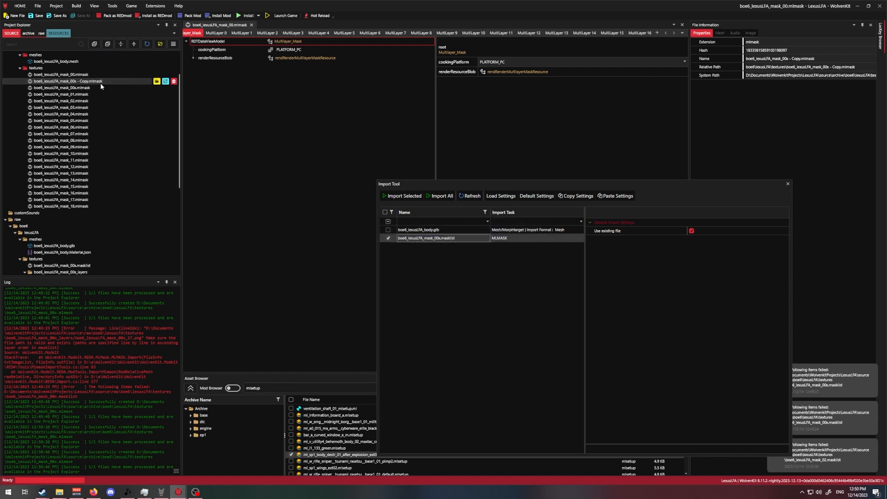
- Close the Import Tool and the open mlmask, and check the first MultiLayer images of boe6_lexusLFA_mask_01.mlmask
left_click(787, 183)
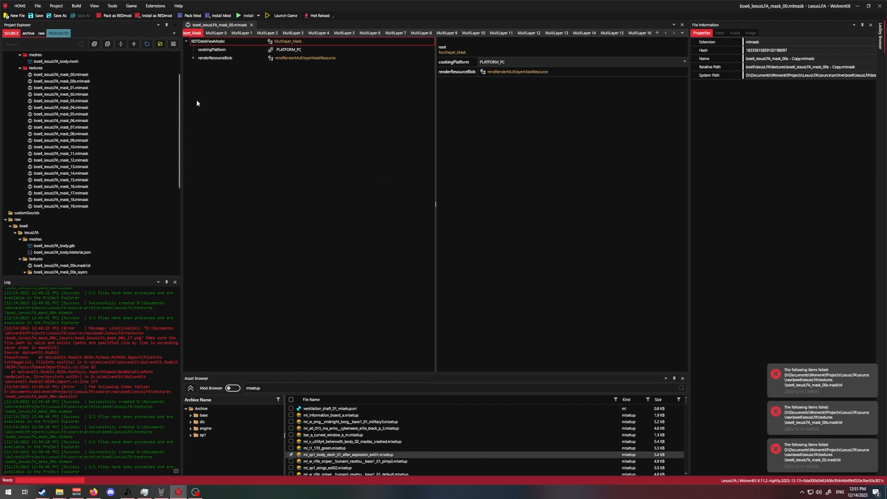
left_click(251, 25)
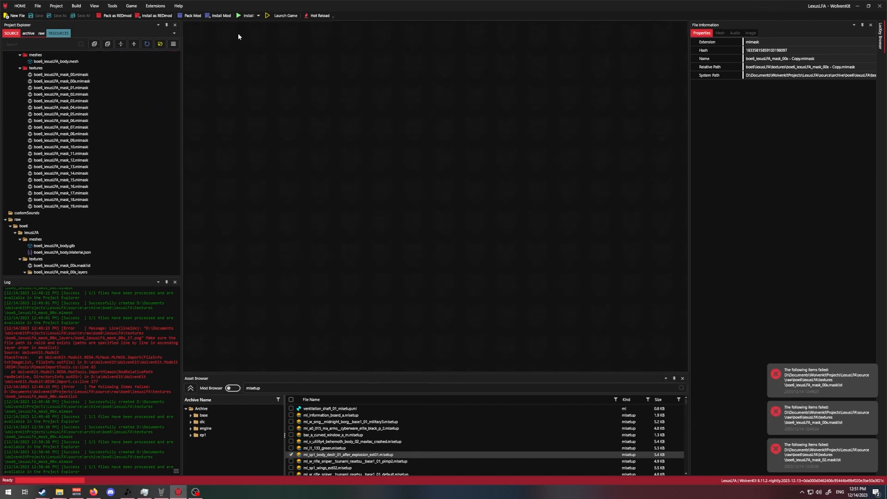
double_click(95, 88)
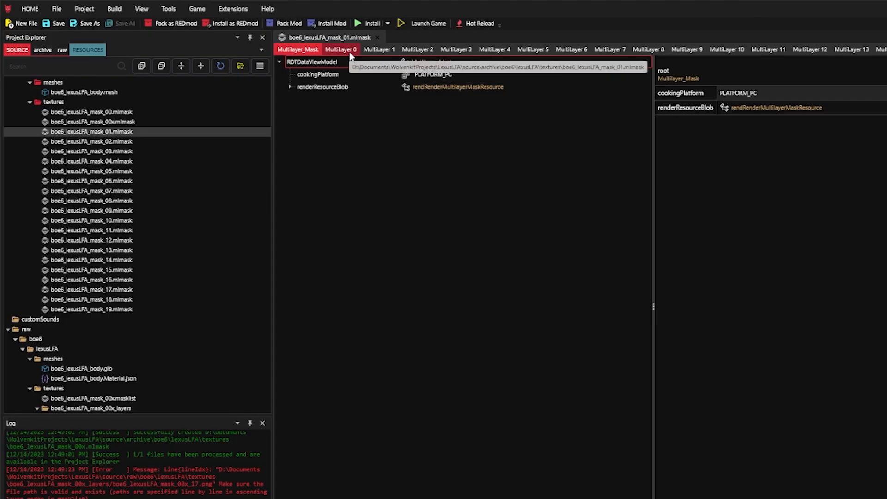
left_click(349, 52)
left_click(388, 52)
left_click(418, 50)
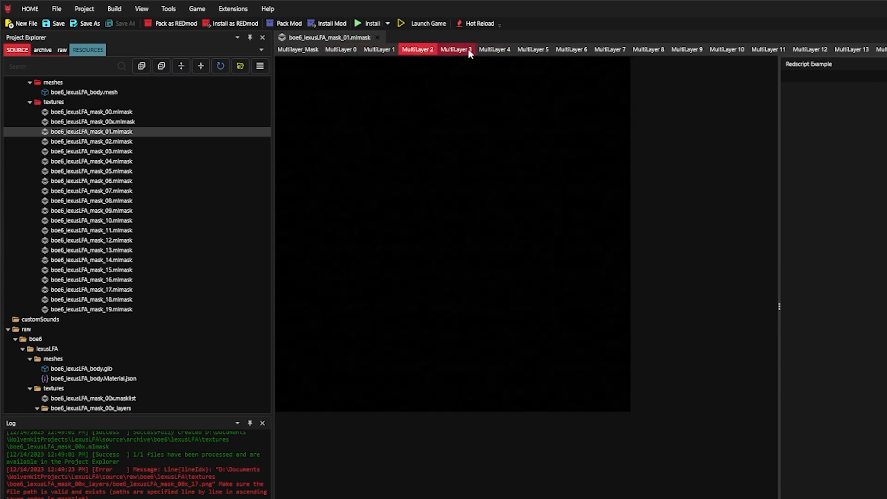
left_click(468, 51)
left_click(534, 51)
- Open boe6_lexusLFA_mask_02.mlmask and boe6_lexusLFA_mask_03.mlmask and check their MultiLayer images around layers 2 and 3
double_click(132, 144)
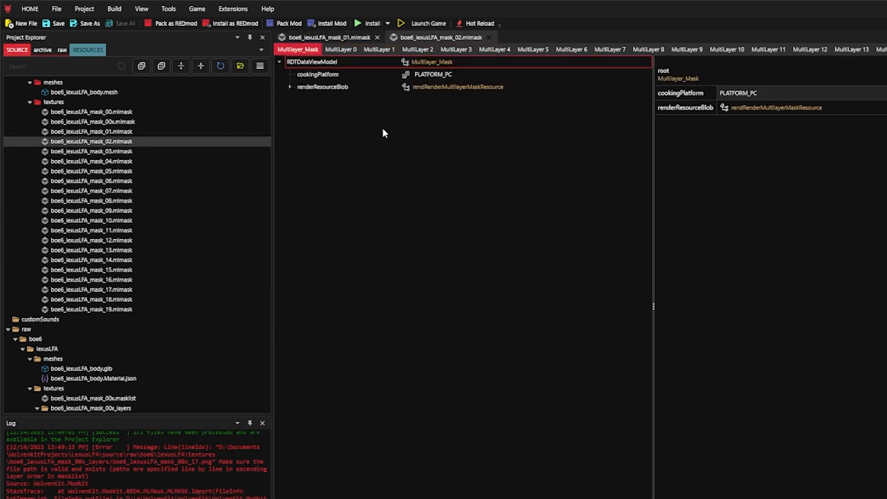
left_click(379, 50)
left_click(415, 51)
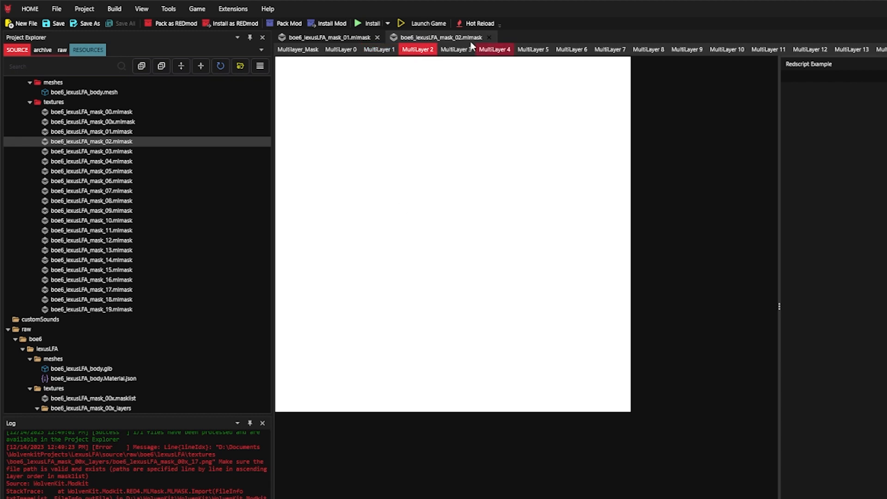
double_click(123, 151)
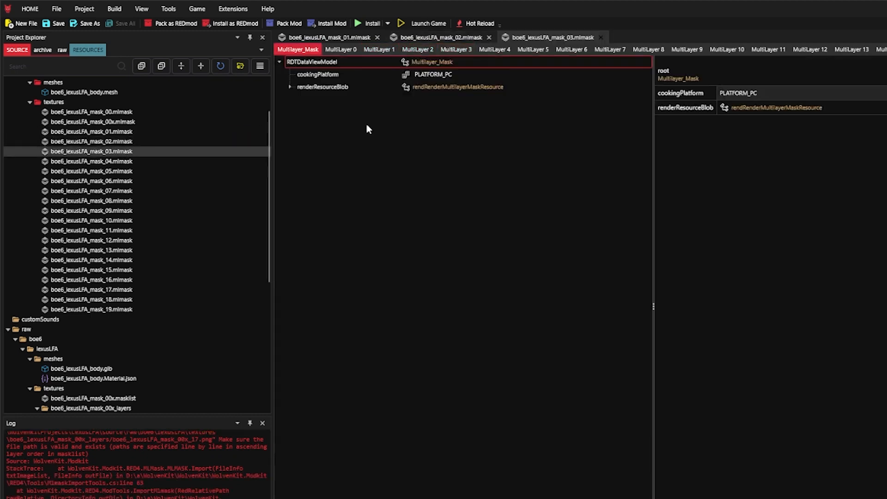
left_click(458, 49)
left_click(504, 49)
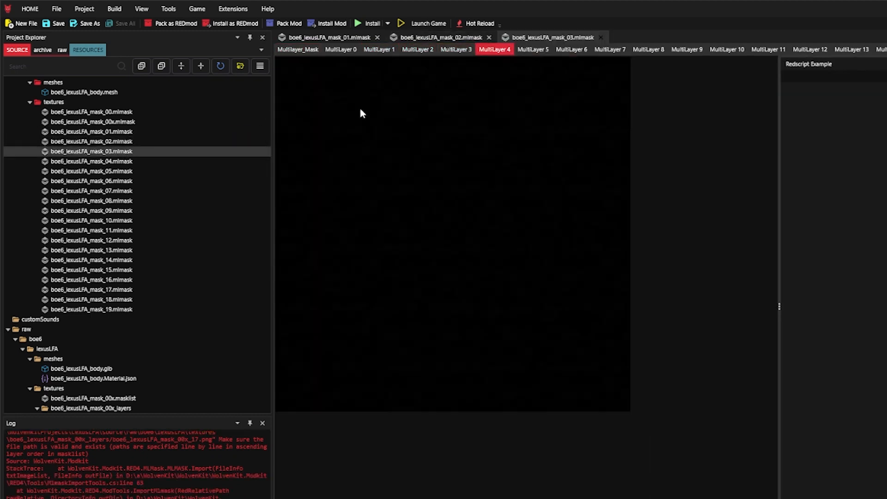
- Open boe6_lexusLFA_mask_04, 05 and 06.mlmask and check the MultiLayer images around each mask's own number
double_click(128, 164)
left_click(497, 50)
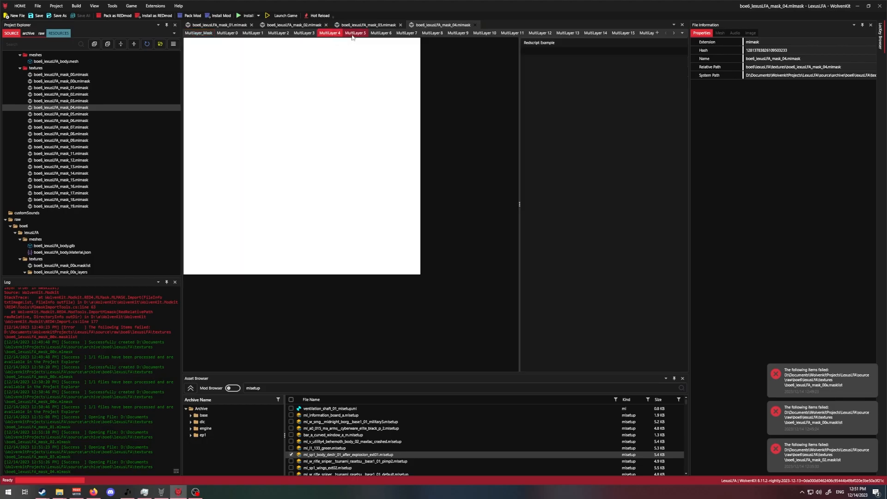
left_click(353, 34)
double_click(77, 114)
left_click(381, 34)
double_click(74, 121)
left_click(406, 34)
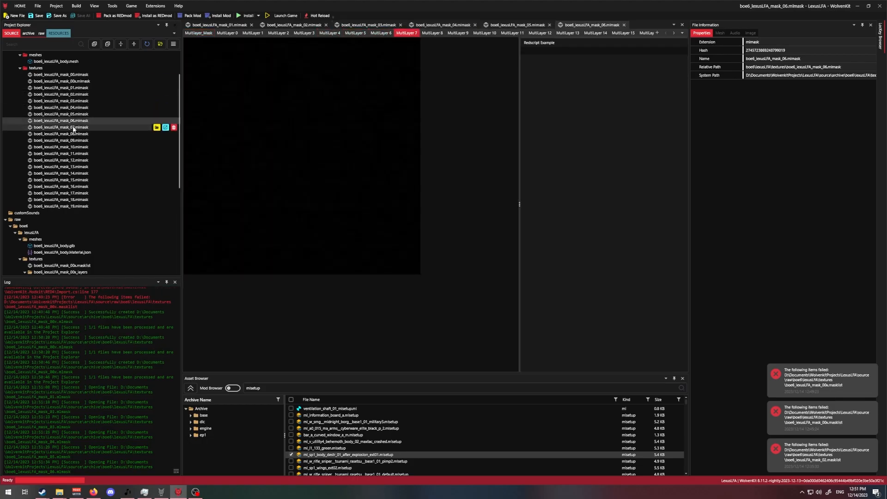
- Go through boe6_lexusLFA_mask_07.mlmask to boe6_lexusLFA_mask_13.mlmask, checking the MultiLayer images around each mask's own number
double_click(75, 128)
double_click(75, 134)
left_click(433, 33)
double_click(79, 141)
left_click(458, 34)
double_click(79, 147)
left_click(486, 34)
double_click(80, 154)
left_click(513, 34)
double_click(81, 160)
left_click(540, 34)
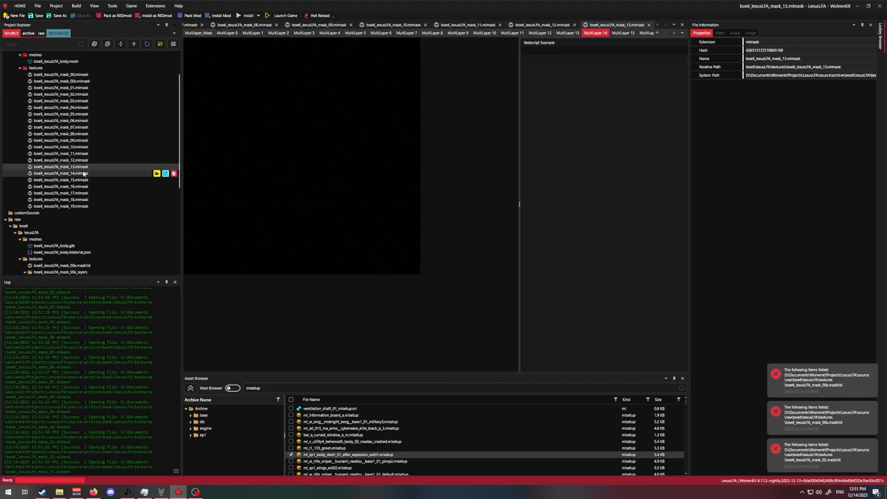
- Check the MultiLayer images of the last masks, boe6_lexusLFA_mask_16.mlmask to boe6_lexusLFA_mask_19.mlmask, around each mask's own number
double_click(76, 186)
left_click(683, 34)
left_click(702, 181)
double_click(76, 193)
left_click(683, 33)
left_click(707, 190)
double_click(76, 200)
left_click(683, 34)
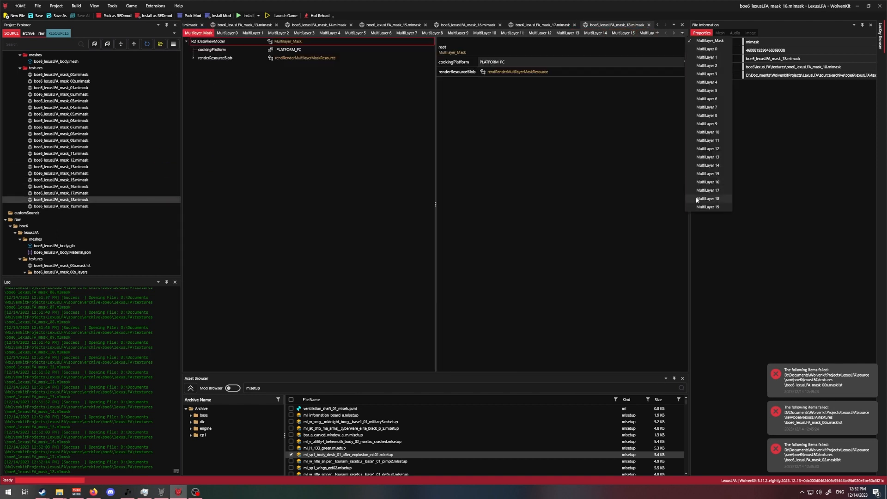
left_click(706, 207)
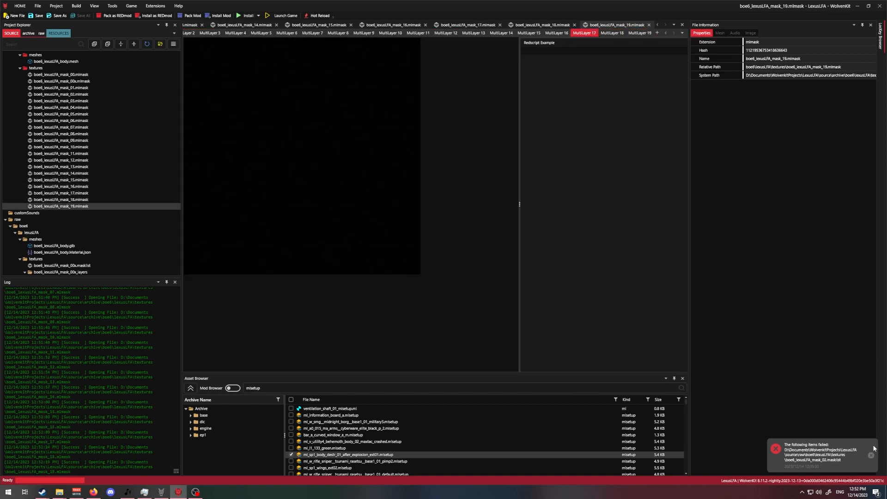
- Close all the open mlmask documents
left_click(683, 26)
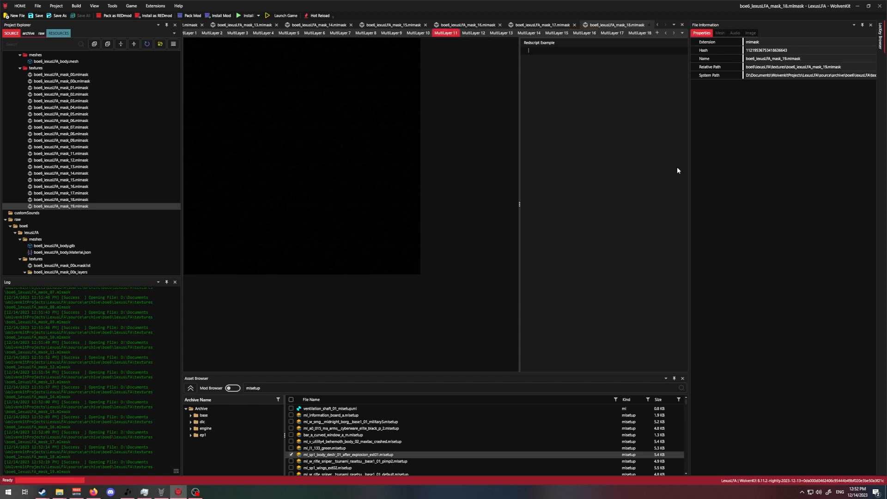
left_click(682, 25)
left_click(682, 25)
left_click(682, 25)
left_click(683, 25)
left_click(682, 25)
left_click(683, 25)
left_click(682, 25)
- Delete the template file boe6_lexusLFA_mask_00x.mlmask from the archive's textures folder
right_click(77, 82)
left_click(74, 86)
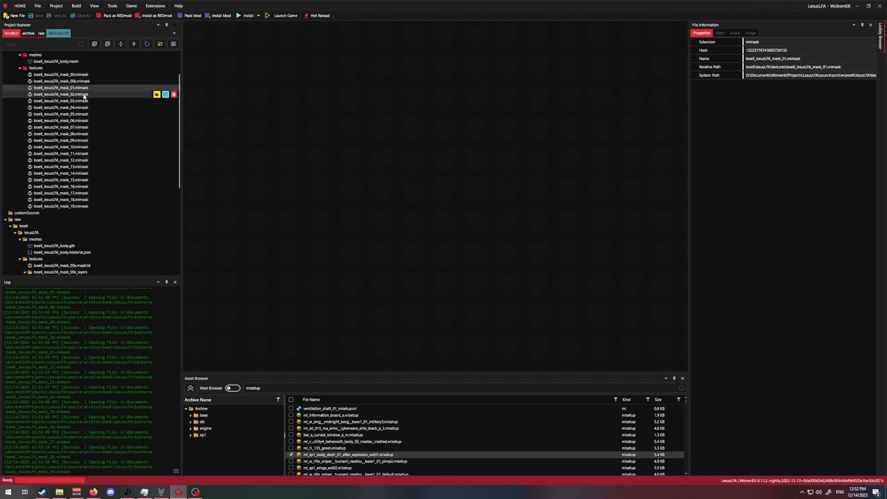
left_click(95, 82)
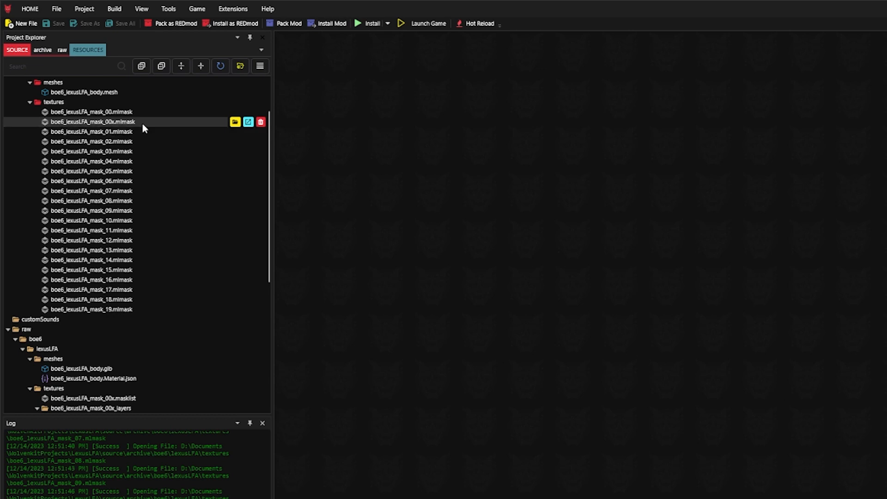
right_click(148, 120)
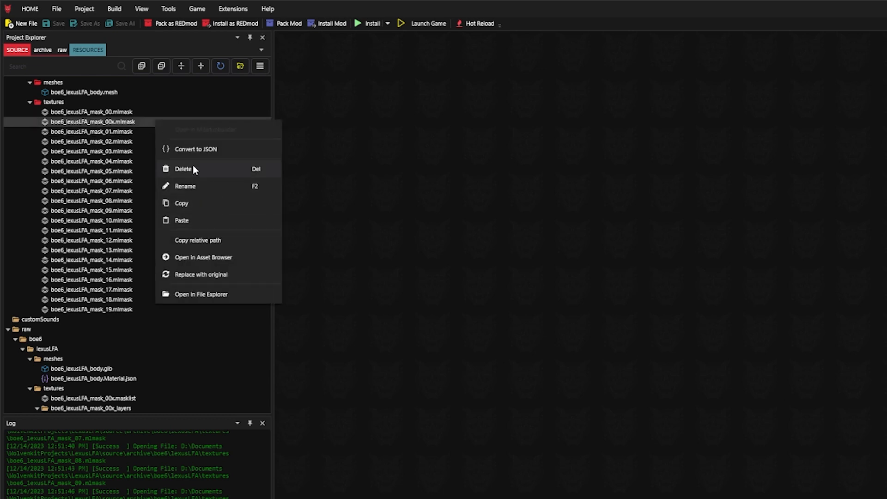
left_click(193, 169)
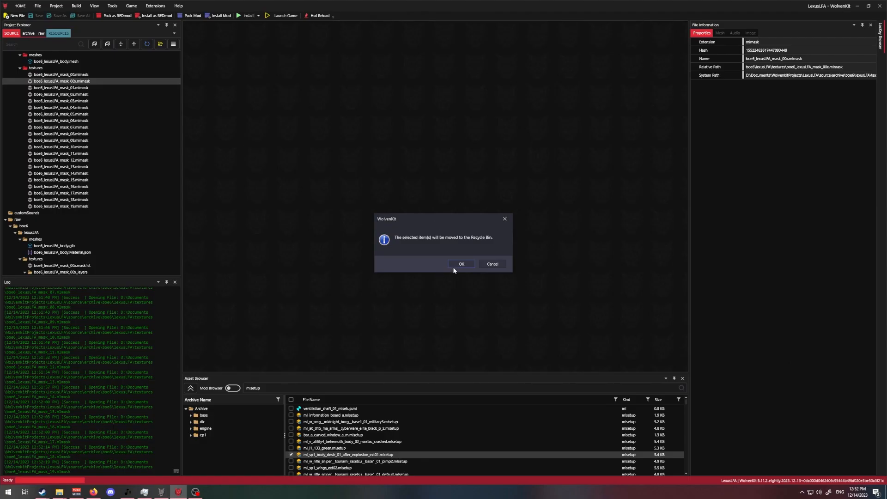
left_click(455, 266)
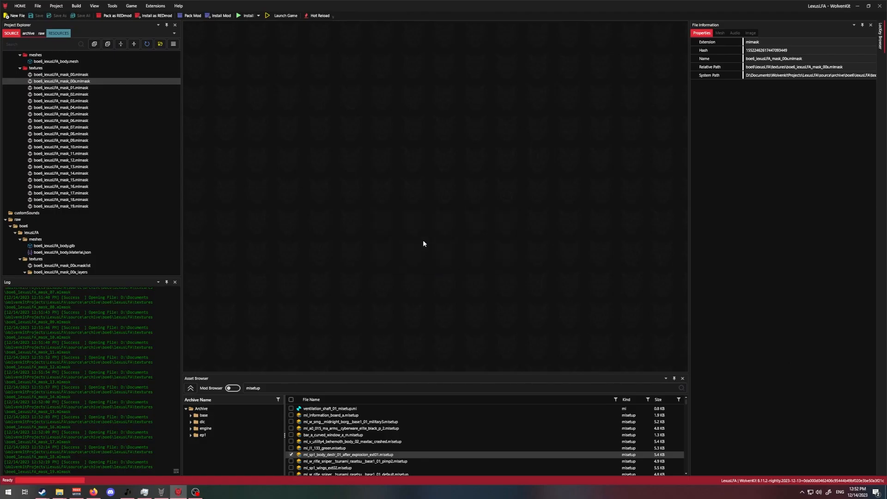
- In File Explorer, delete the boe6_lexusLFA_mask_00x_layers folder and boe6_lexusLFA_mask_00x.masklist from the raw textures folder
left_click(59, 492)
left_click(147, 458)
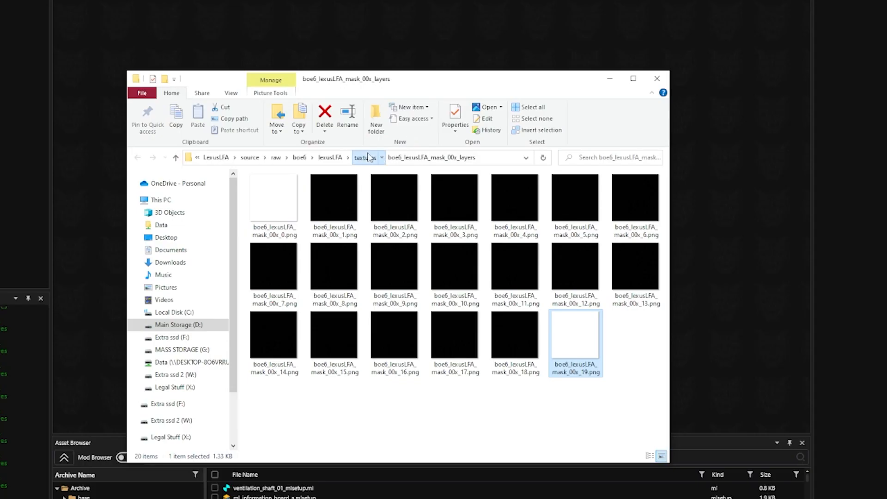
left_click(391, 188)
left_click_drag(331, 248, 369, 187)
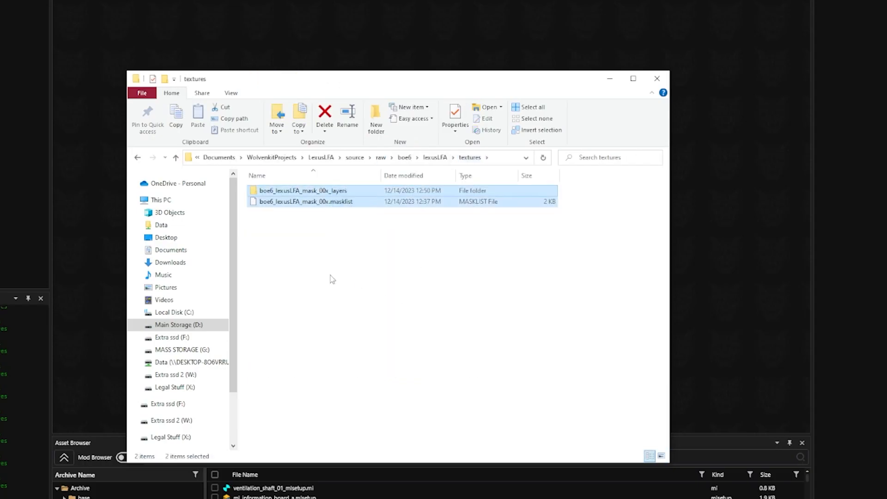
key("Delete")
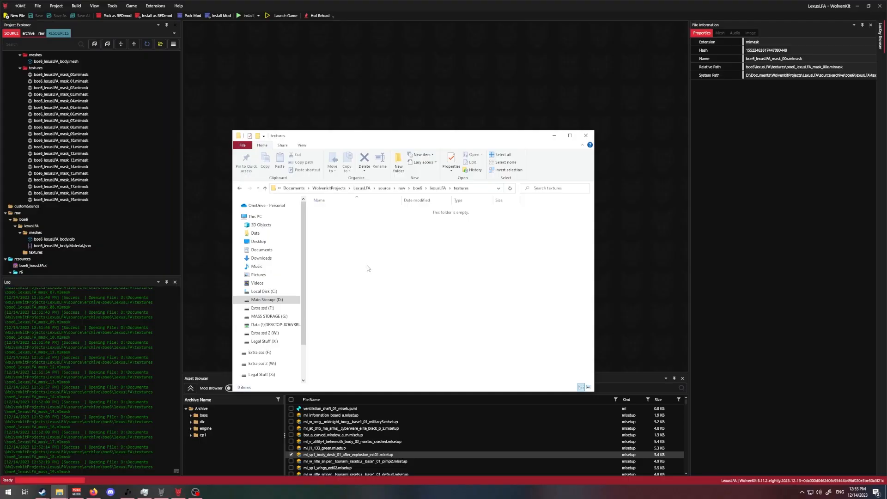
left_click(83, 228)
scroll(83, 229, "down", 1)
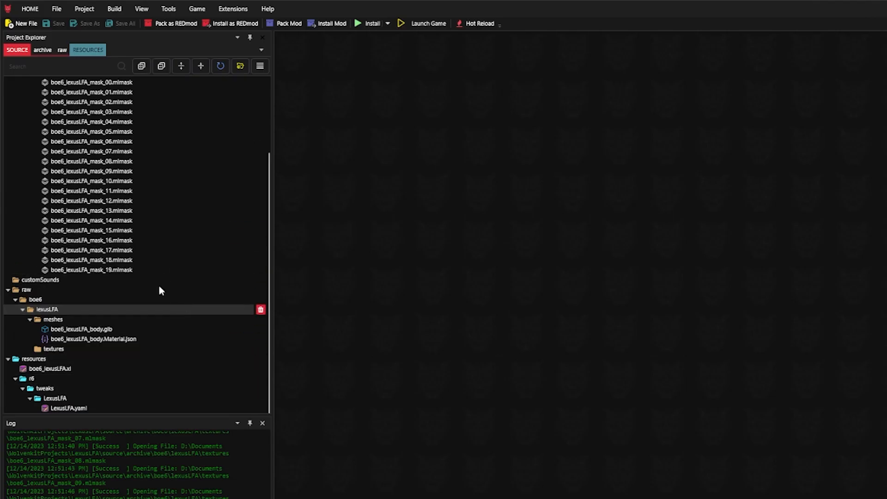
scroll(123, 246, "up", 2)
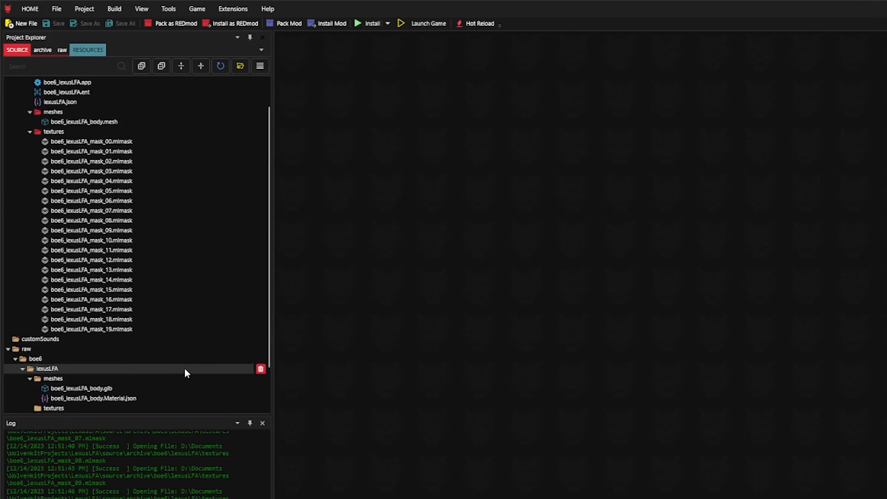
scroll(29, 175, "up", 2)
left_click(30, 171)
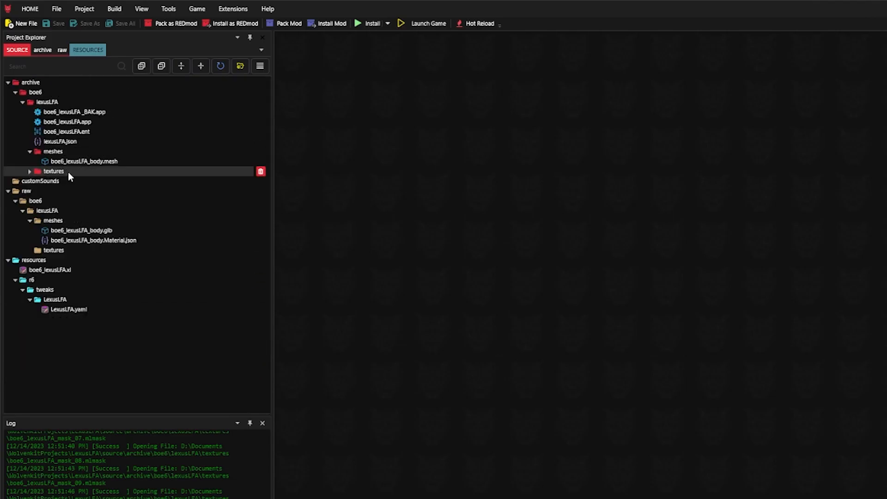
left_click(29, 171)
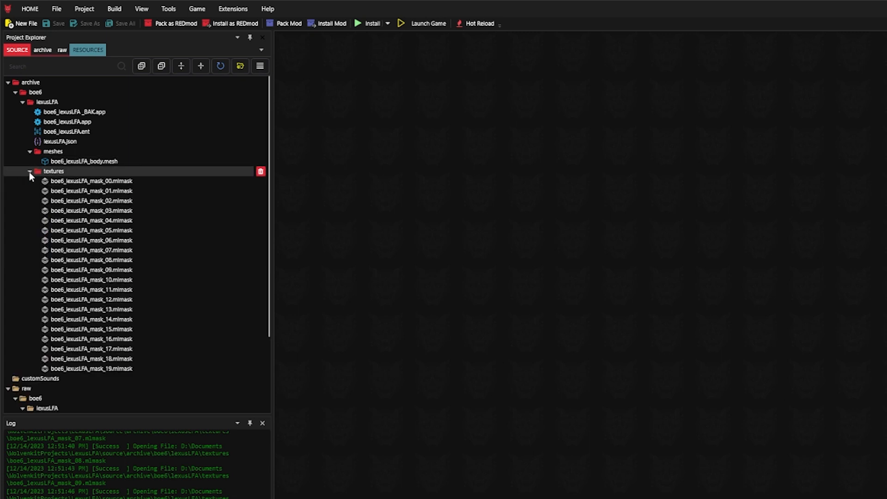
left_click(29, 171)
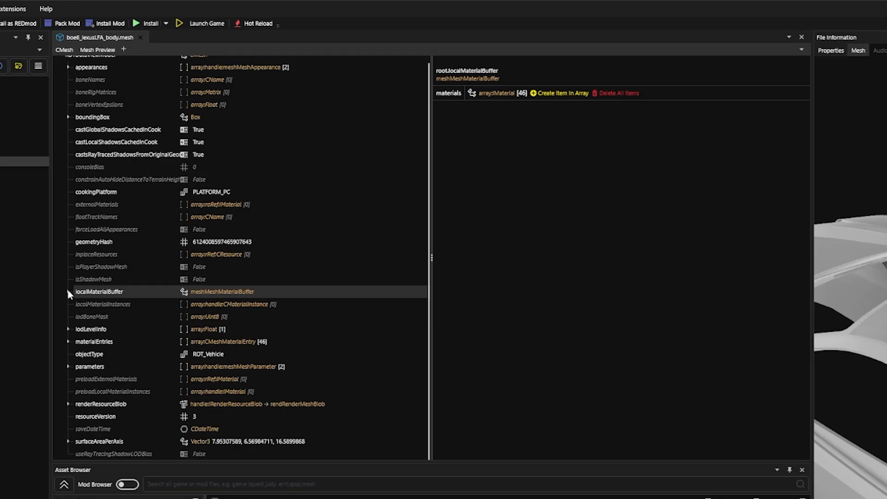
- Add the mlsetup file referenced by the MultilayerSetup value of material 0 in the body mesh's localMaterialBuffer to the mod
left_click(78, 304)
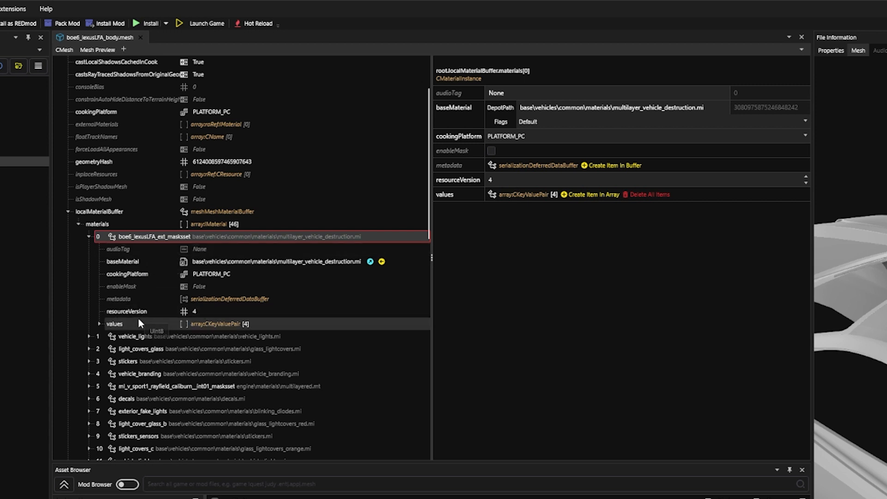
left_click(99, 324)
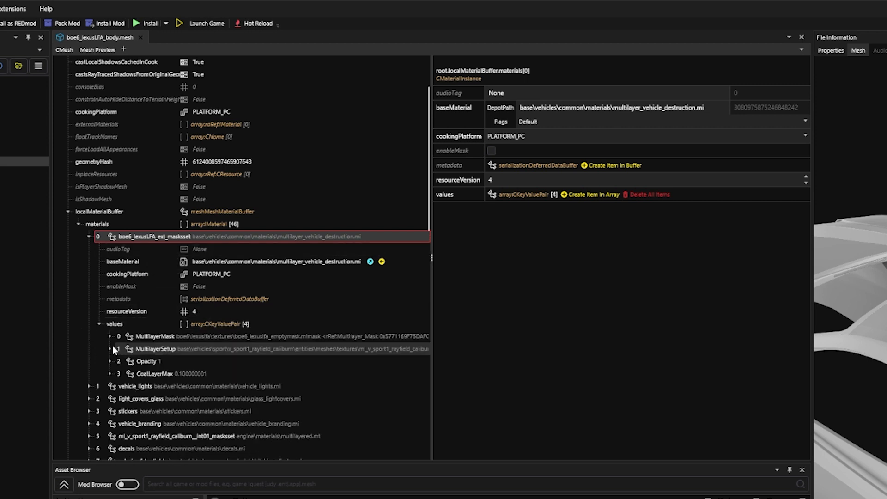
left_click(111, 349)
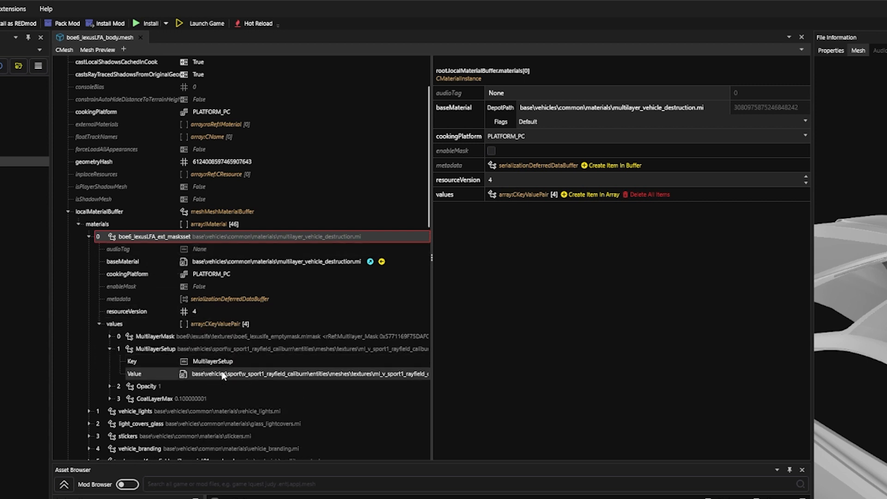
left_click(306, 373)
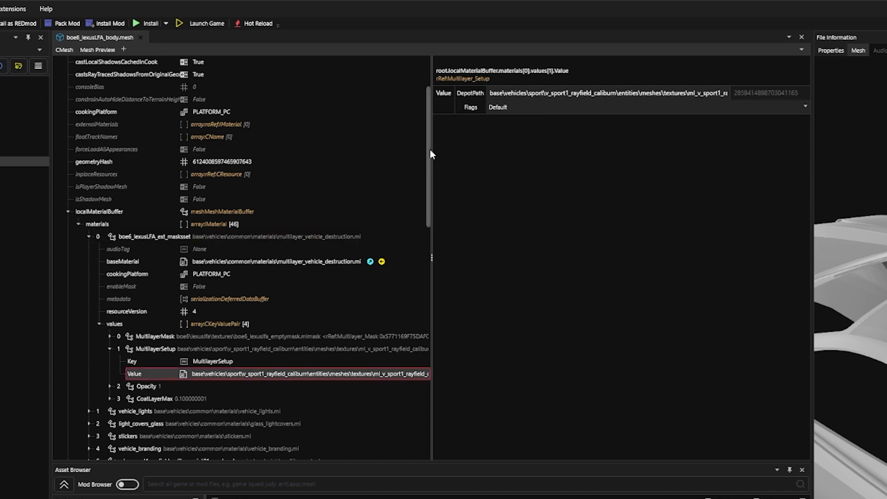
left_click_drag(430, 149, 583, 185)
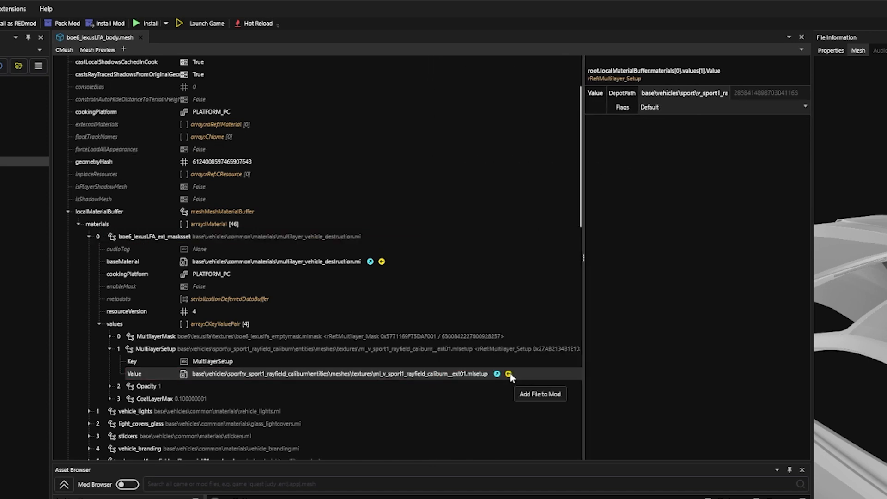
left_click(509, 374)
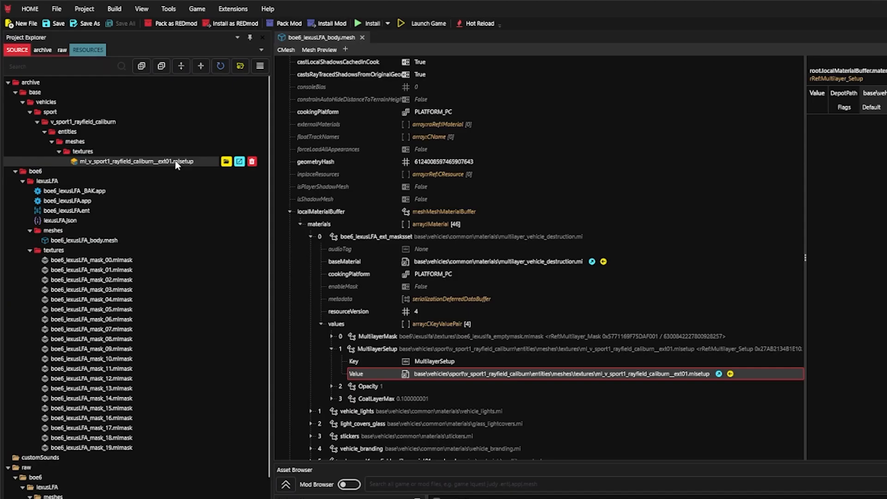
- Move ml_v_sport1_rayfield_caliburn__ext01.mlsetup into the lexusLFA textures folder and delete the emptied base folder from the archive
left_click_drag(176, 162, 59, 255)
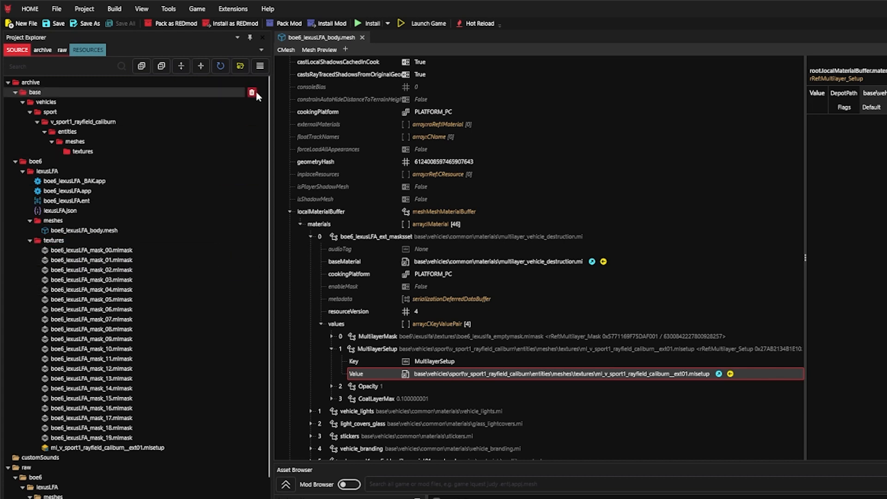
left_click(252, 92)
left_click(735, 396)
- Rename the moved mlsetup file as boe6_lexusLFA_ext01.mlsetup
right_click(184, 380)
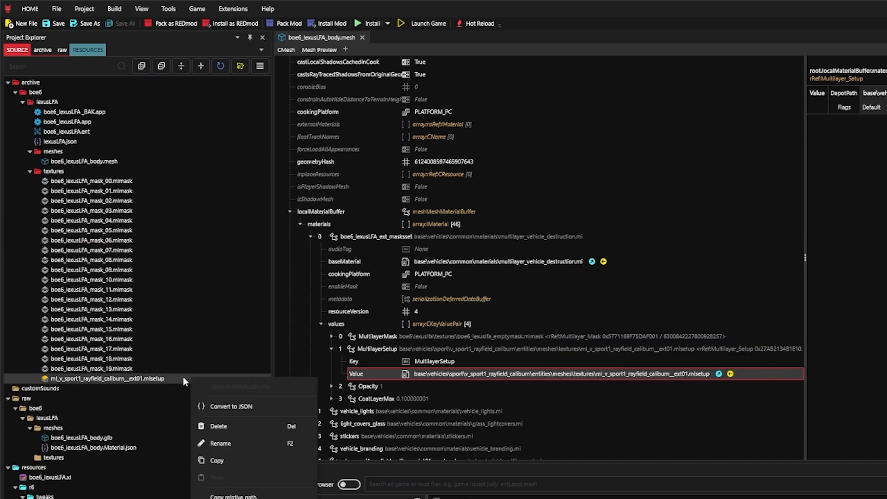
left_click(217, 443)
type("boe6_le")
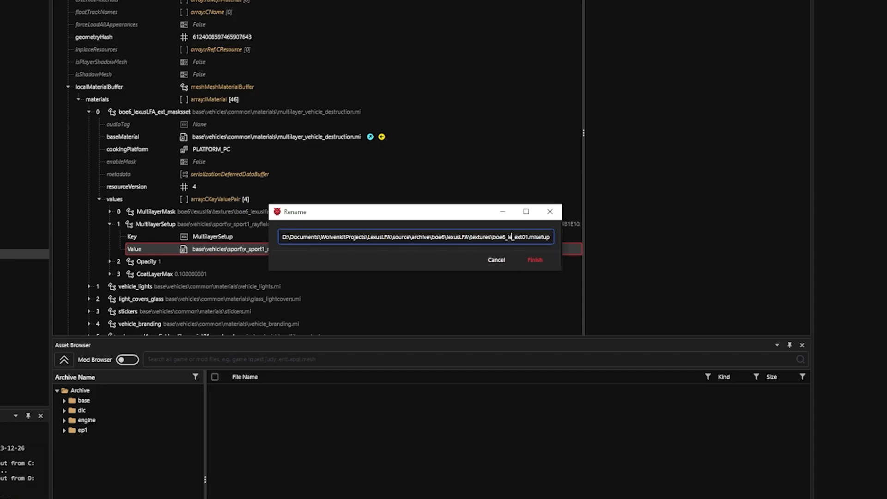
type("xusLFA")
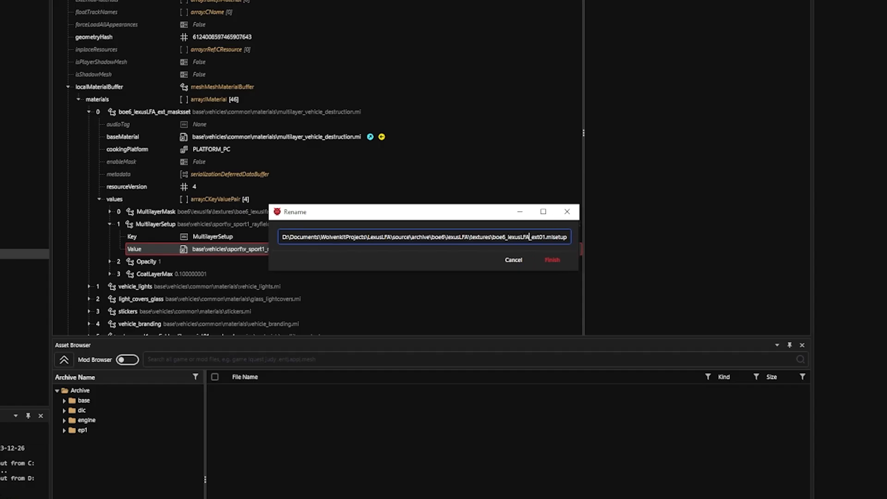
key("Return")
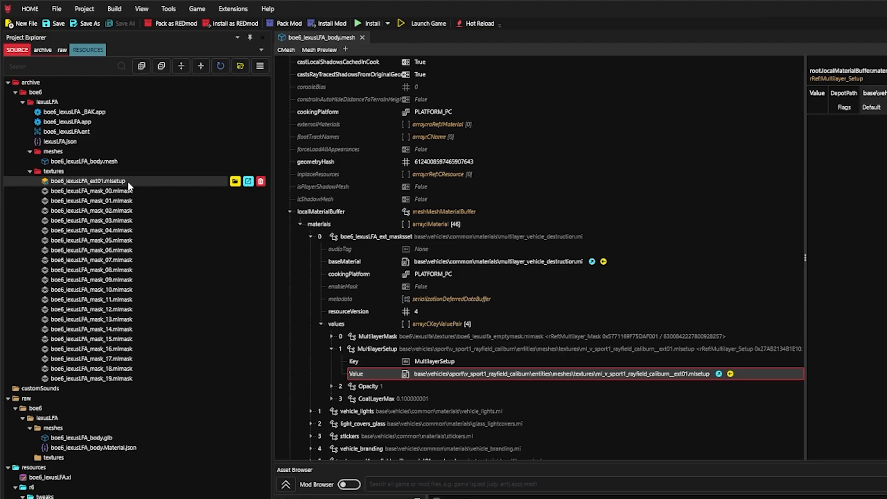
- Convert boe6_lexusLFA_ext01.mlsetup to JSON and show the exported JSON file in File Explorer
right_click(128, 186)
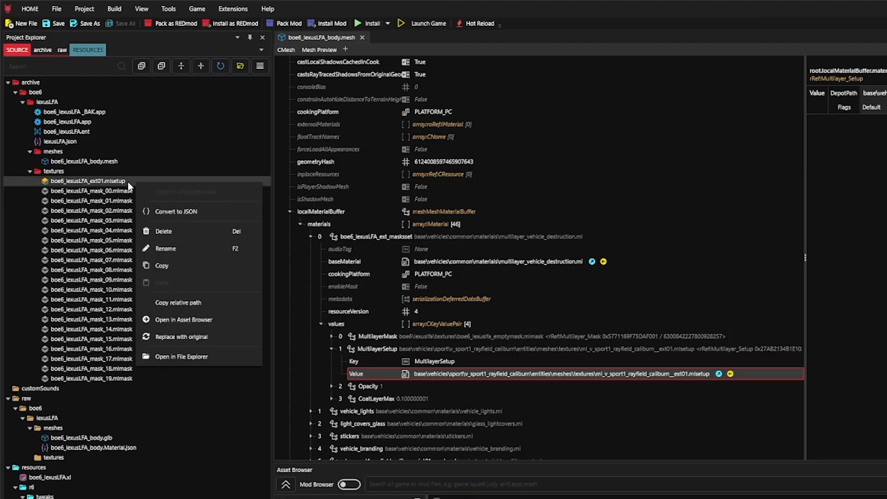
left_click(176, 212)
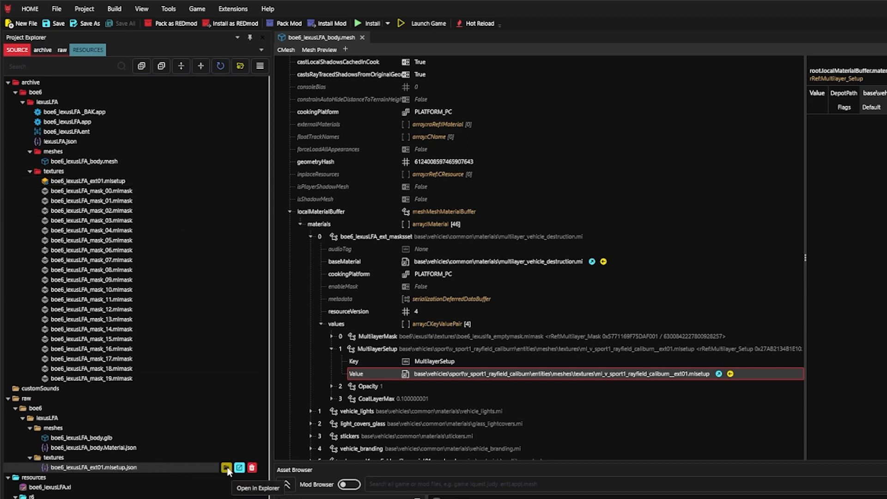
left_click(226, 468)
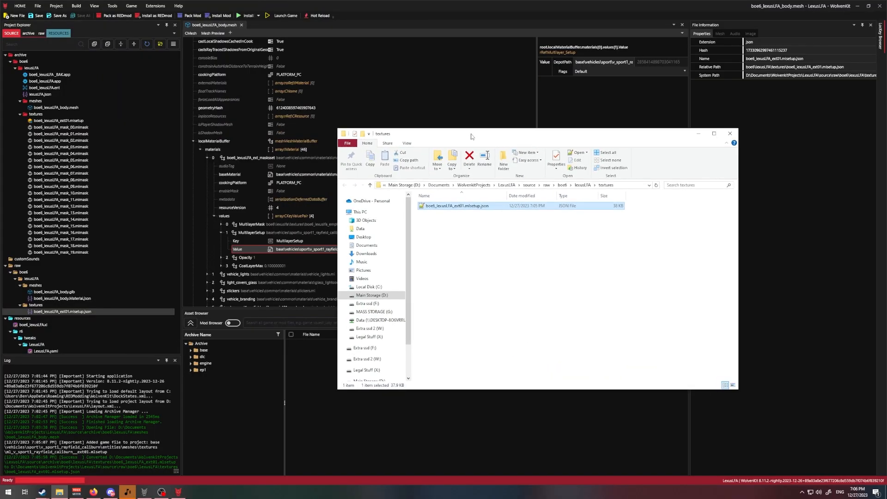
- Open the MlsetupBuilder plugin's install folder from WolvenKit's plugin list and launch MlsetupBuilder.exe from the MlsetupBuilder-1.6.7 folder
left_click(26, 8)
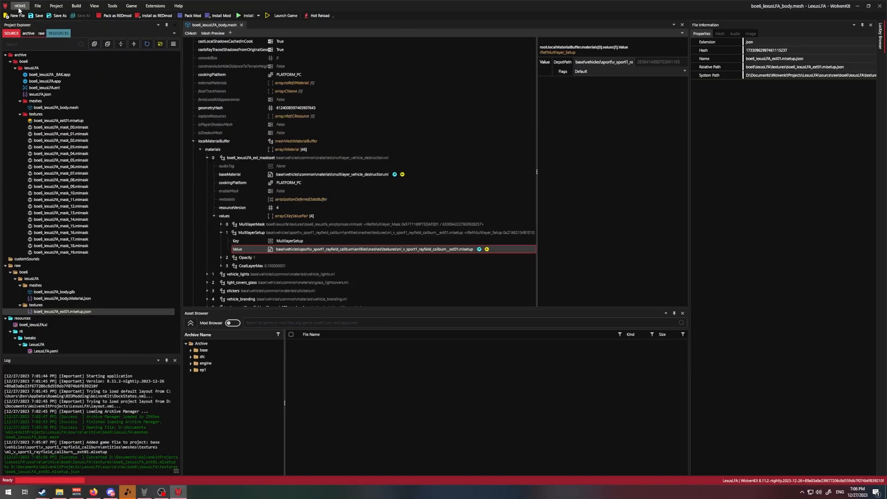
left_click(19, 8)
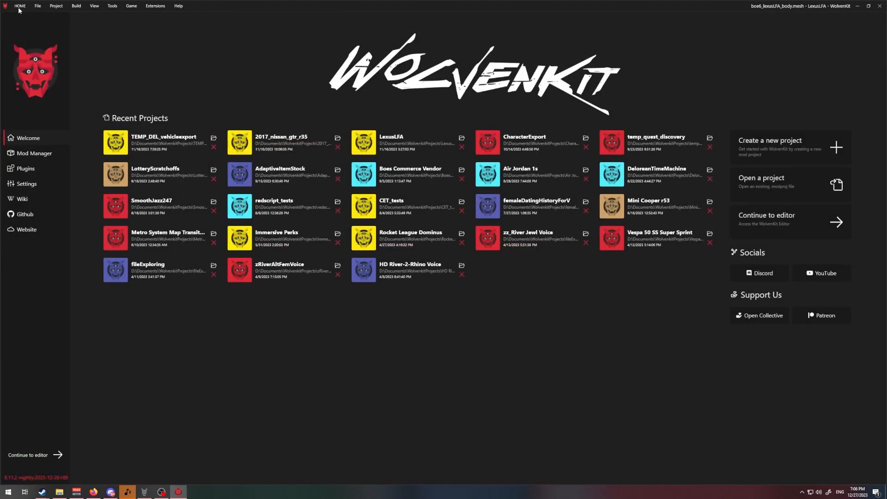
left_click(54, 169)
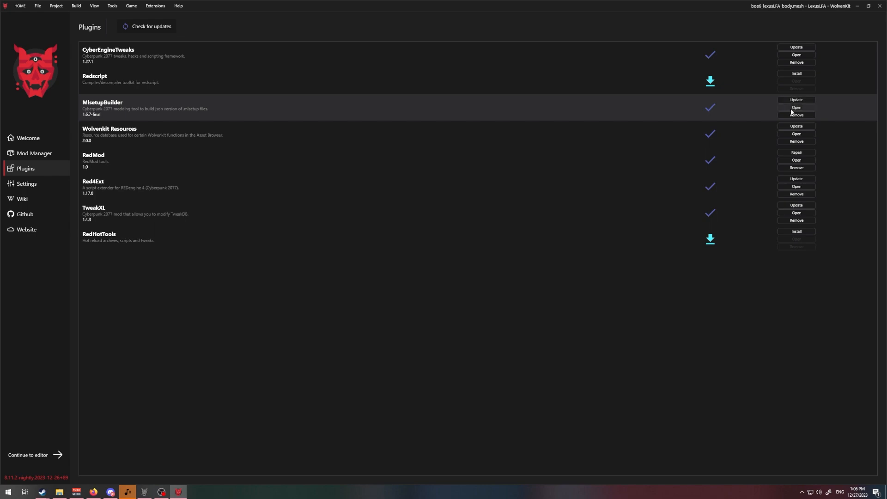
double_click(453, 215)
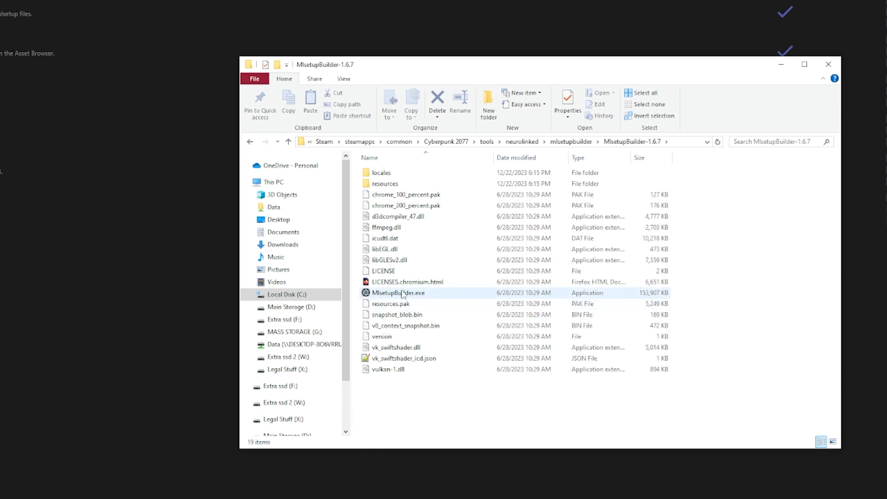
double_click(429, 294)
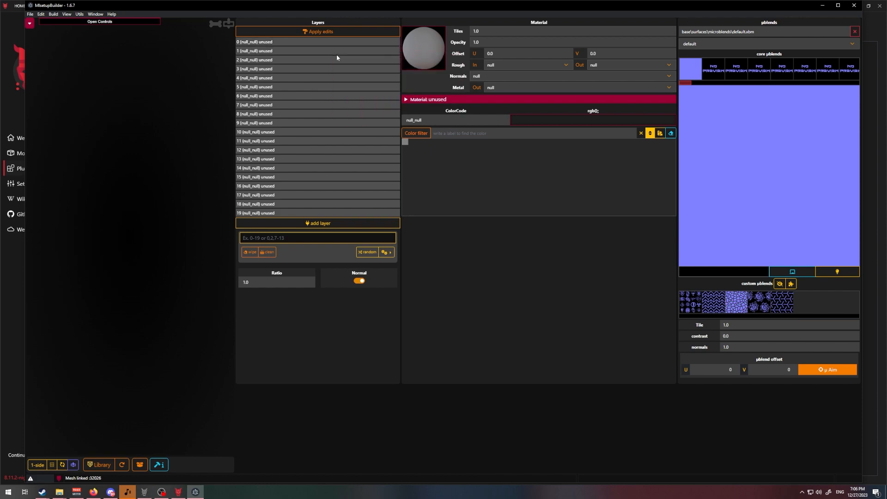
- Return to the project in WolvenKit and look through the numbered mlmask files in the archive's textures folder
left_click(16, 264)
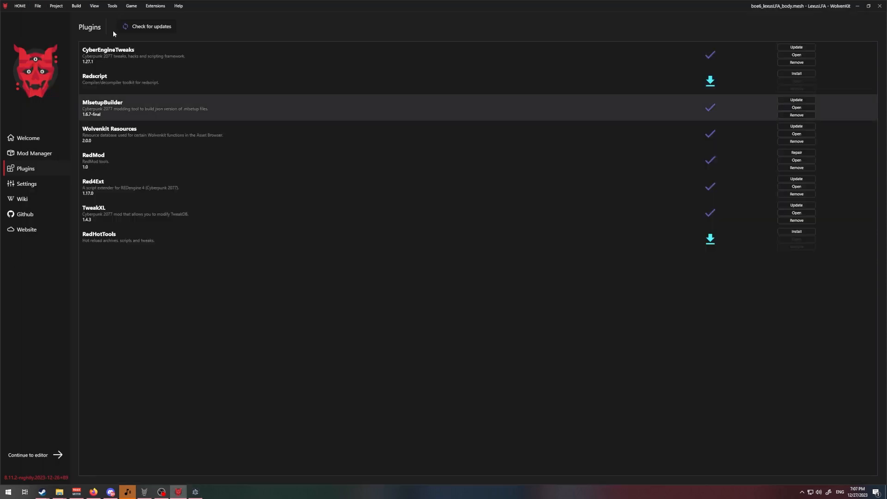
left_click(21, 7)
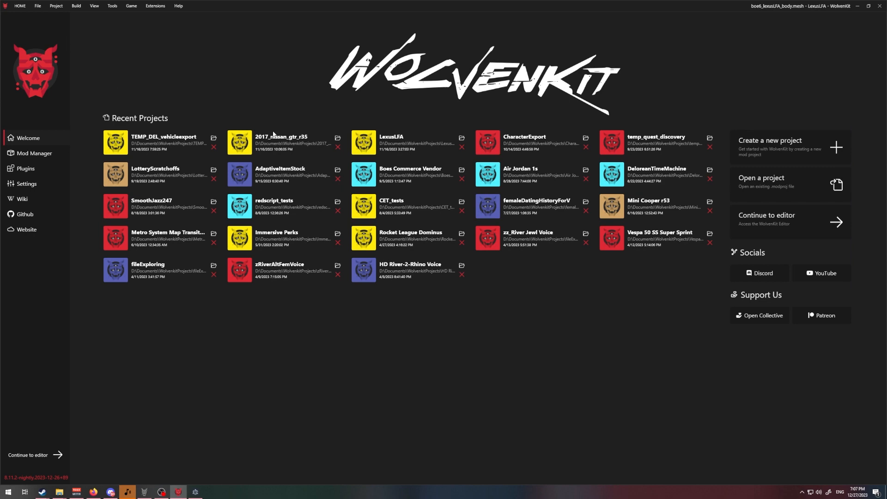
left_click(40, 455)
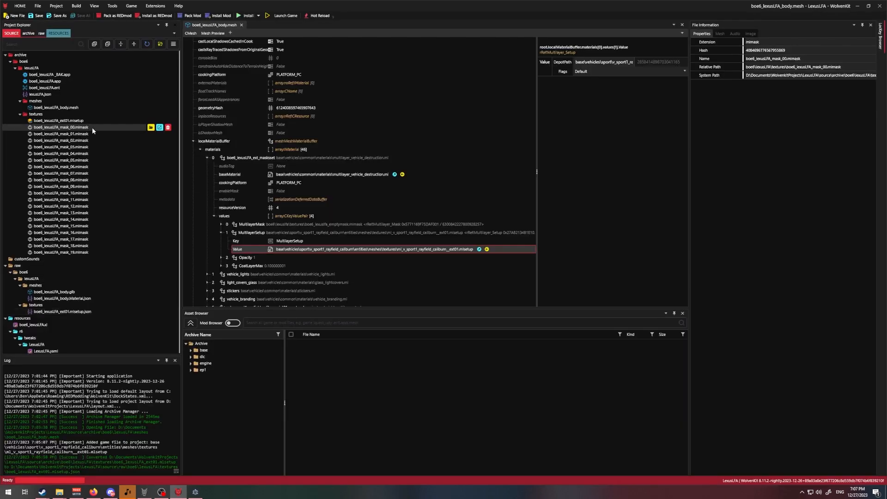
key("Down")
key("Down")
key("Down")
key("Down")
key("Down")
key("Down")
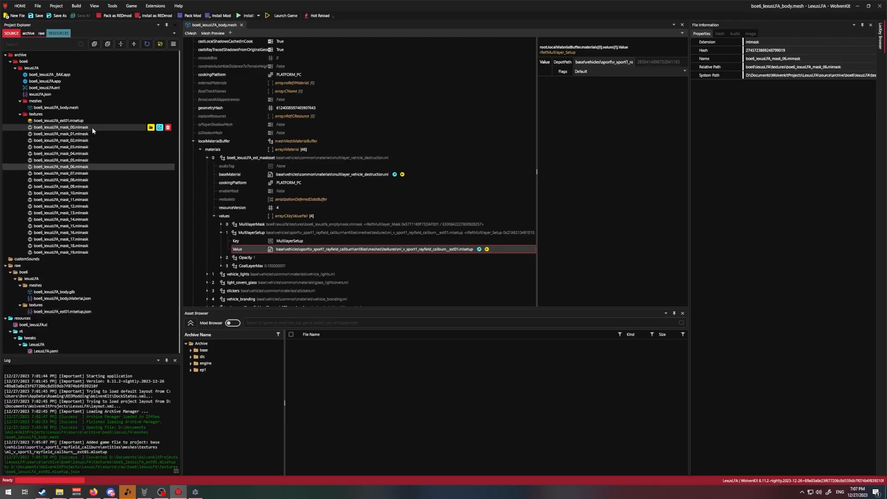
mouse_move(196, 491)
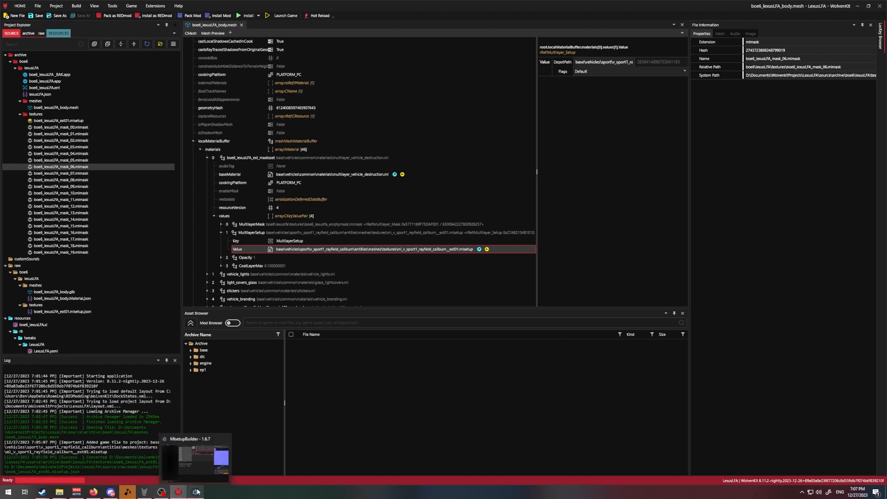
- Switch to MlsetupBuilder and select layer 3 in the layer list
left_click(197, 467)
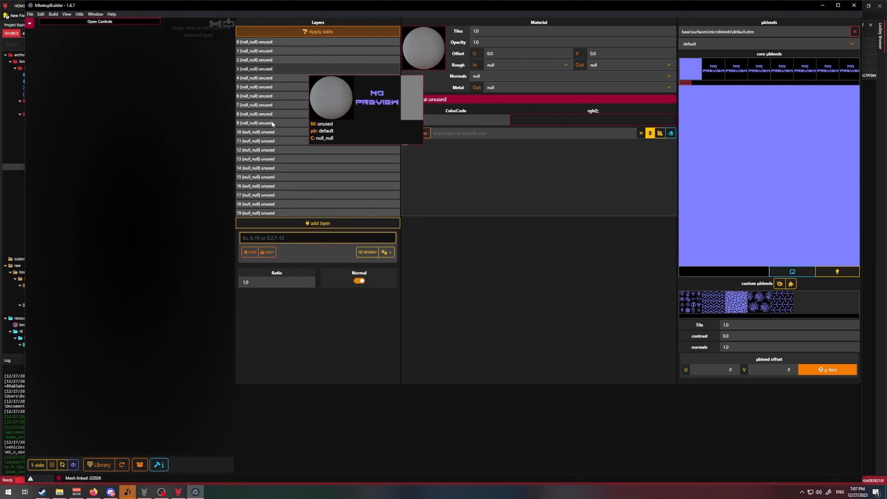
left_click(307, 40)
left_click(312, 67)
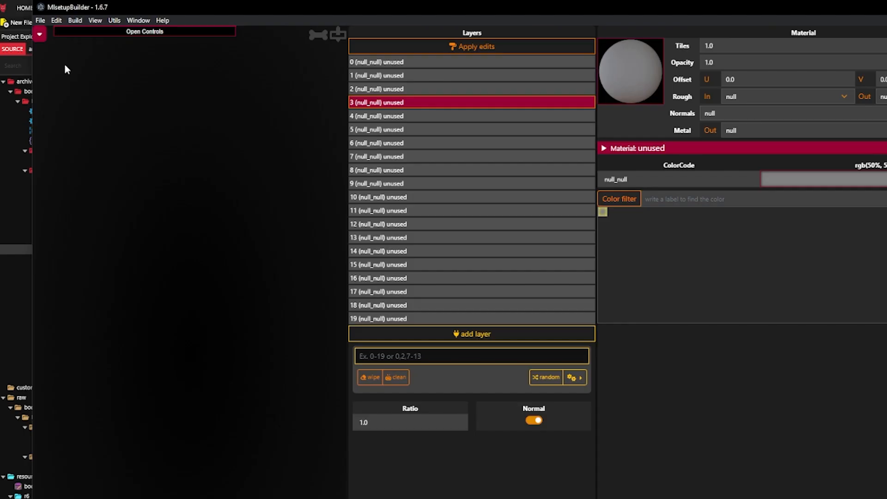
- Import boe6_lexusLFA_ext01.mlsetup.json from the LexusLFA project's source/raw/boe6/lexusLFA/textures folder as the multilayer setup
left_click(39, 33)
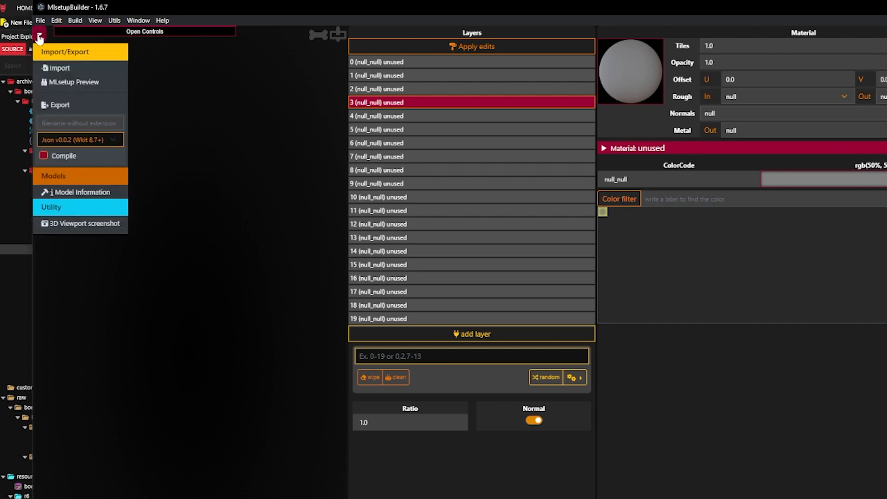
left_click(69, 67)
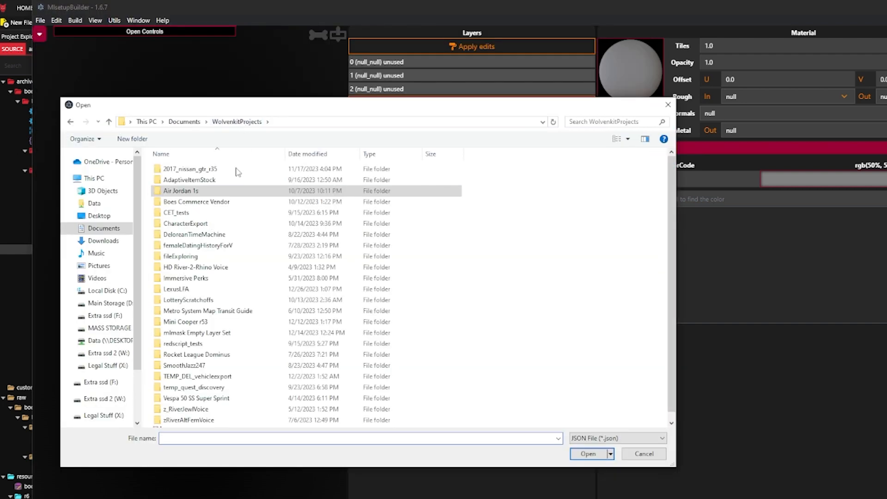
double_click(176, 289)
double_click(213, 181)
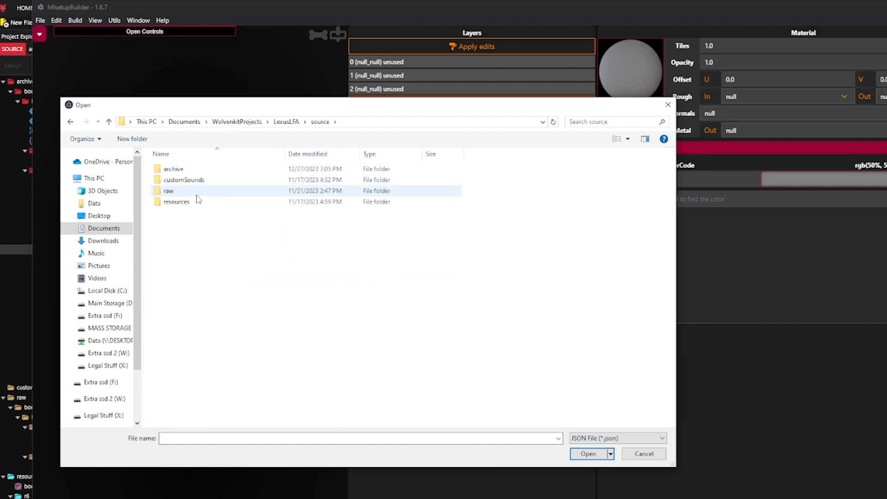
double_click(198, 191)
double_click(198, 169)
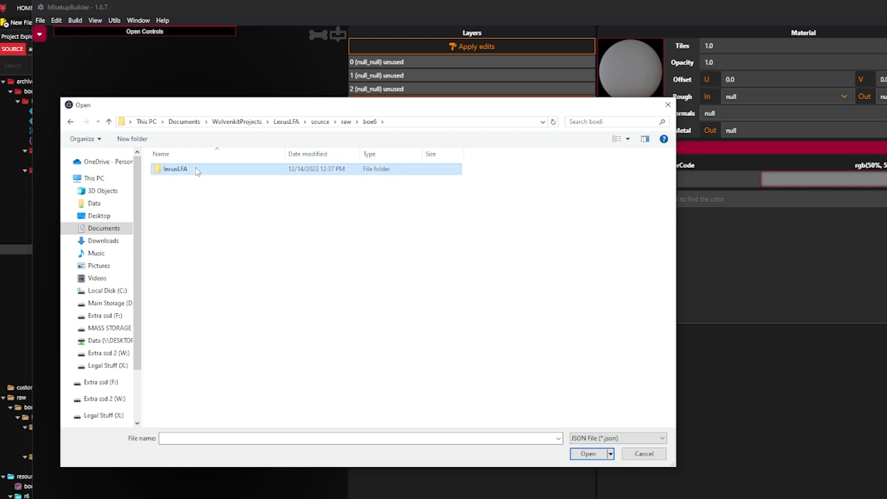
double_click(196, 170)
double_click(206, 180)
left_click(212, 169)
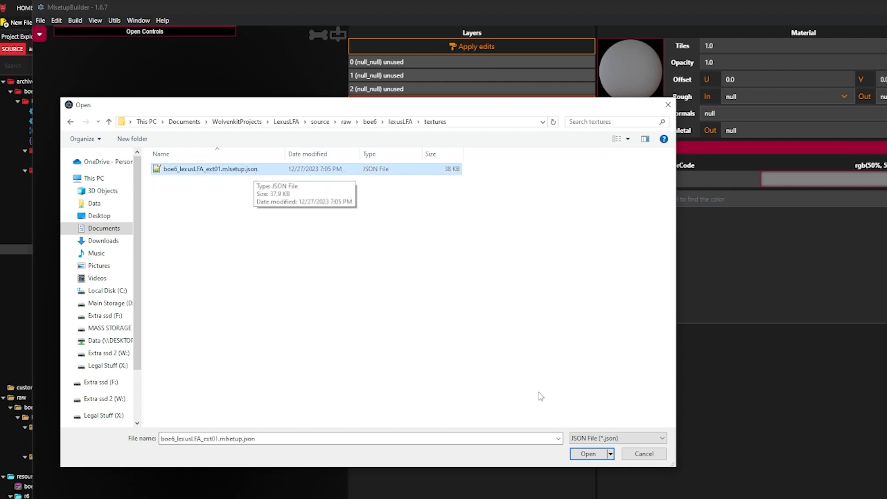
left_click(588, 454)
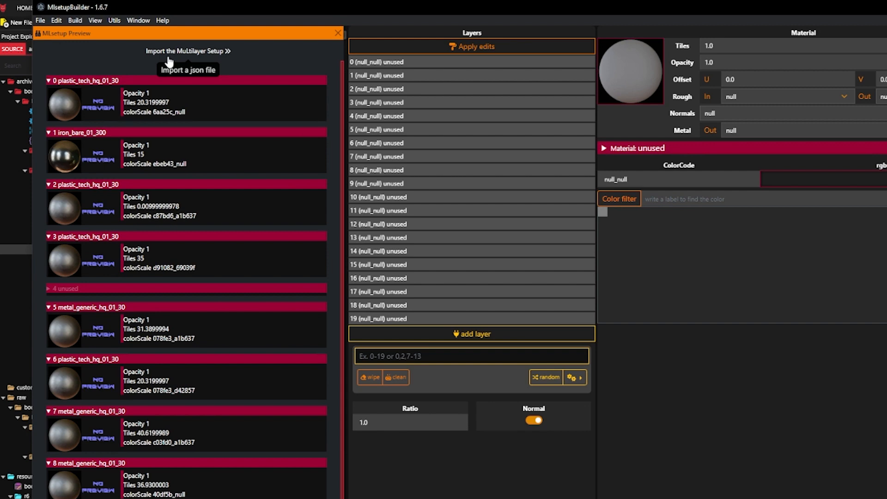
left_click(168, 59)
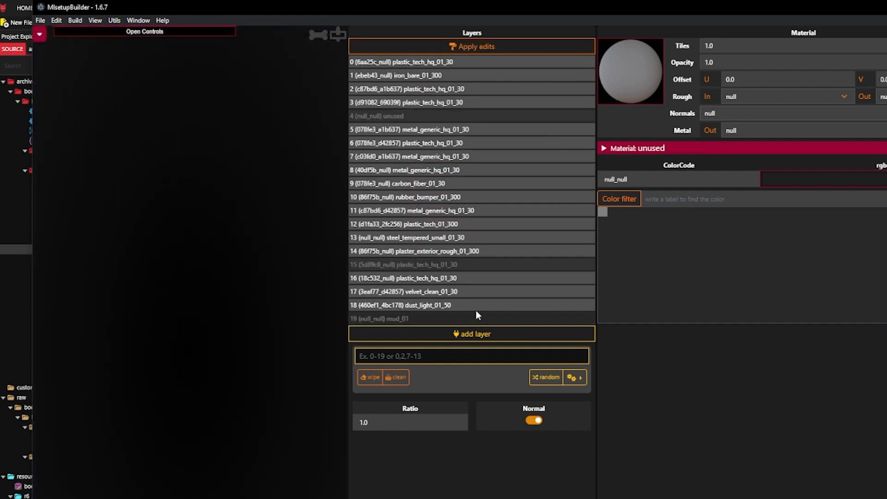
- Find the paint materials in the material library and assign car paint metallic 01 to layer 0
left_click(499, 63)
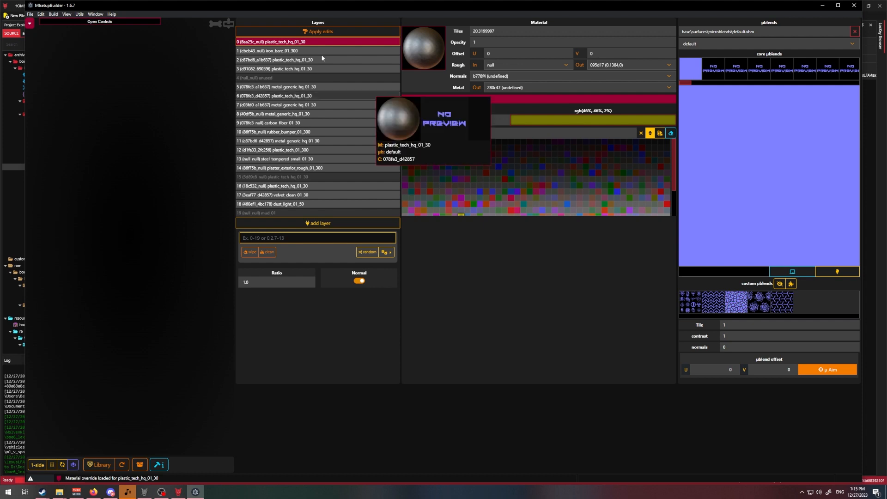
mouse_move(294, 51)
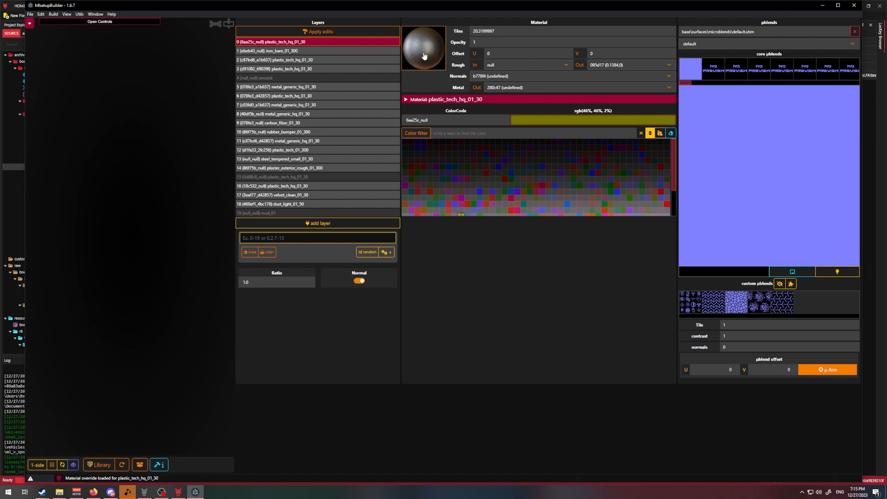
left_click(436, 64)
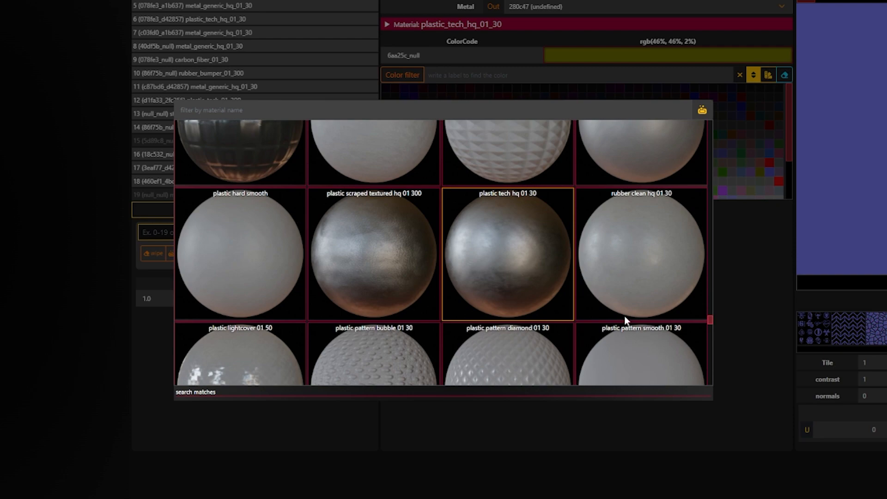
left_click_drag(710, 320, 711, 290)
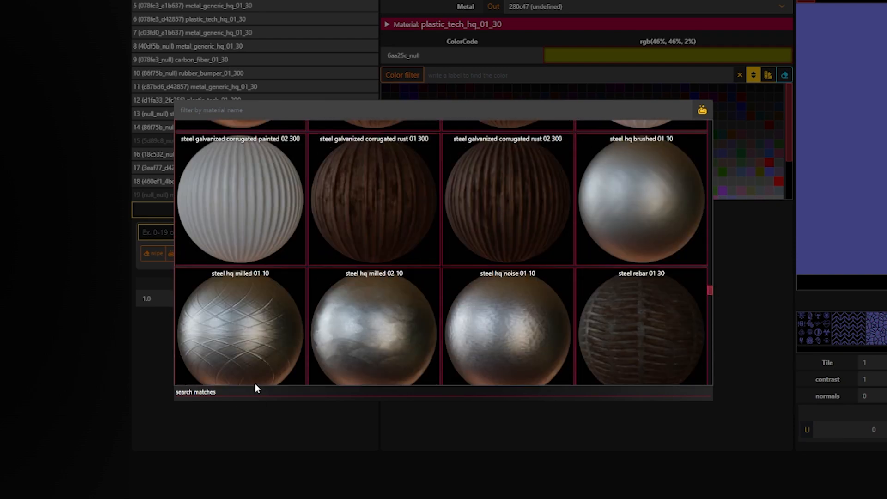
left_click(230, 110)
type("p")
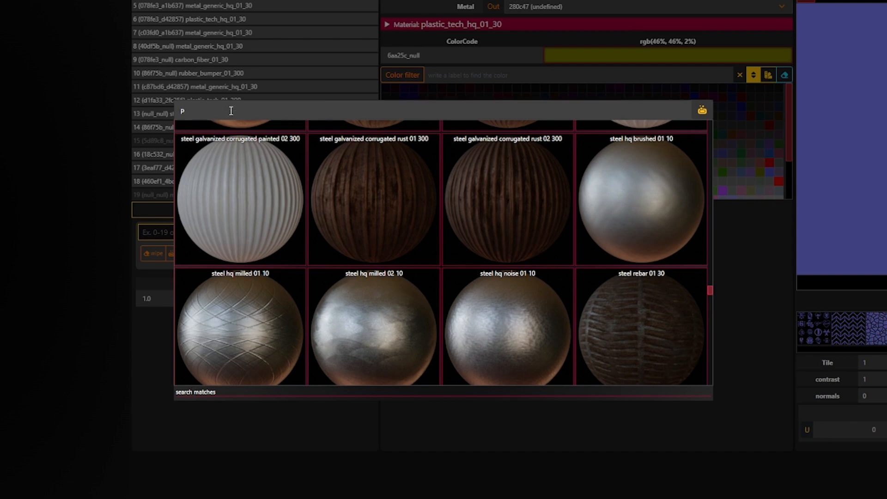
type("aint")
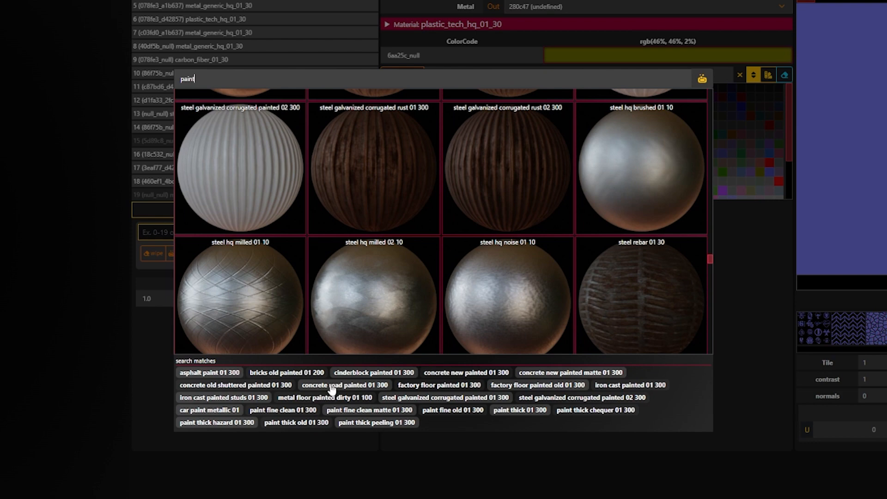
left_click(212, 410)
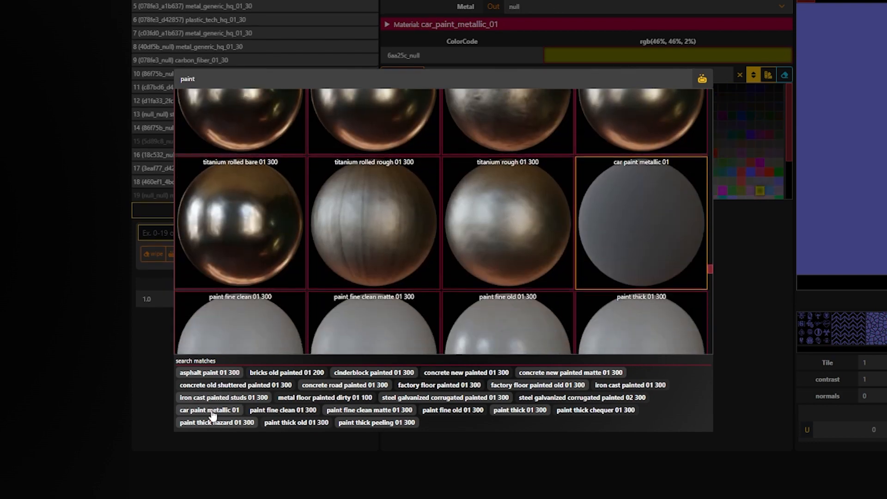
double_click(642, 215)
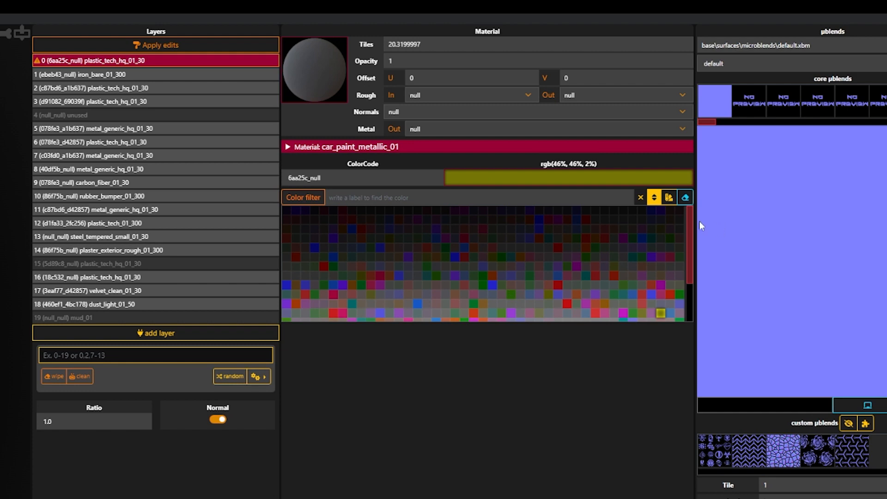
- Choose the red color c2162c_null for layer 0's car paint and apply the edits to the layer
scroll(692, 226, "down", 3)
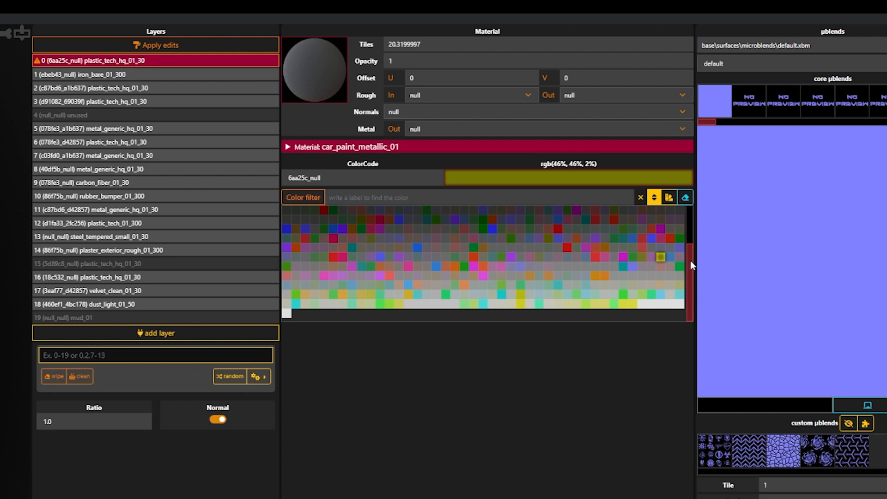
left_click_drag(690, 259, 691, 218)
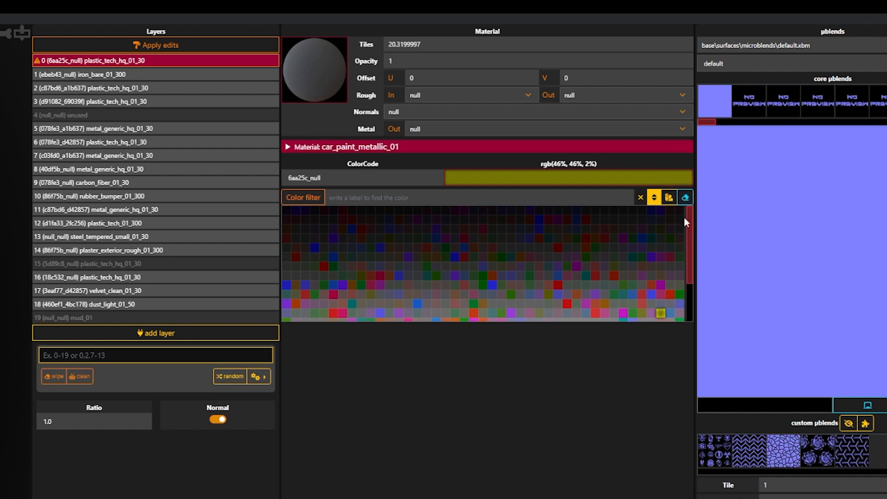
left_click_drag(690, 222, 696, 283)
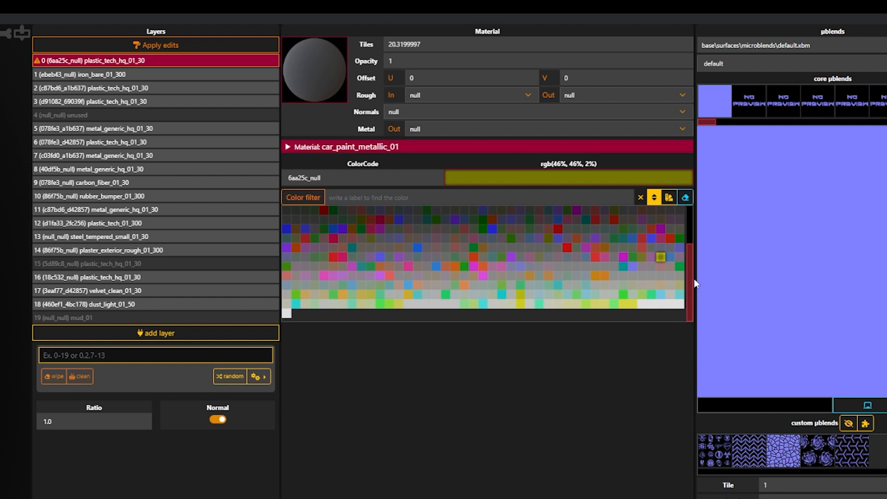
left_click(567, 248)
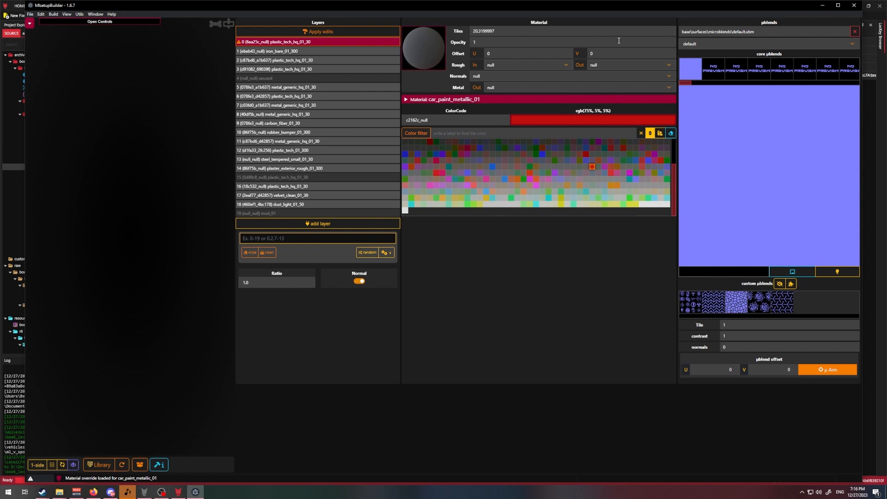
left_click(344, 33)
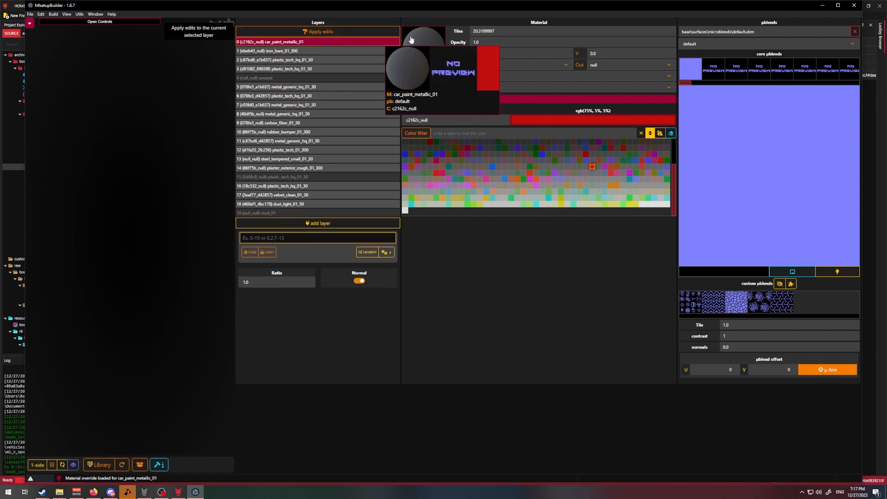
- Try gold old 01 300 on layer 1 without applying the edit, and switch through layers 2, 1 and 0 to check it
left_click(312, 51)
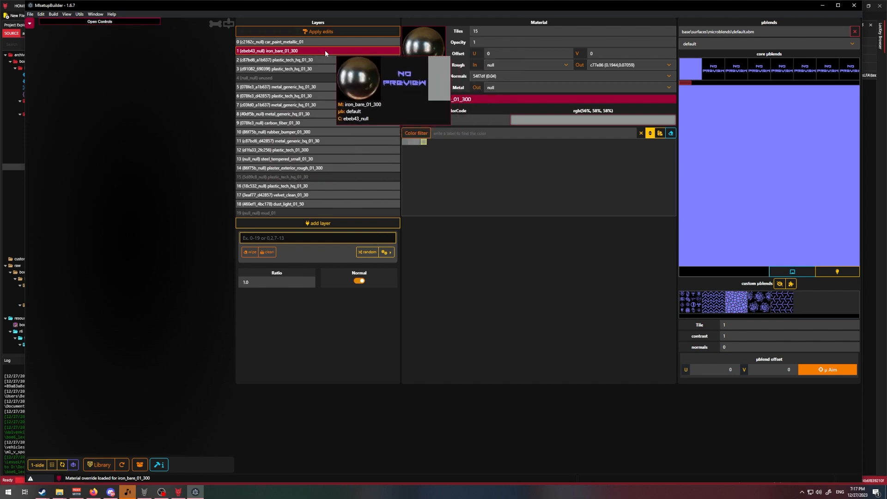
left_click(427, 54)
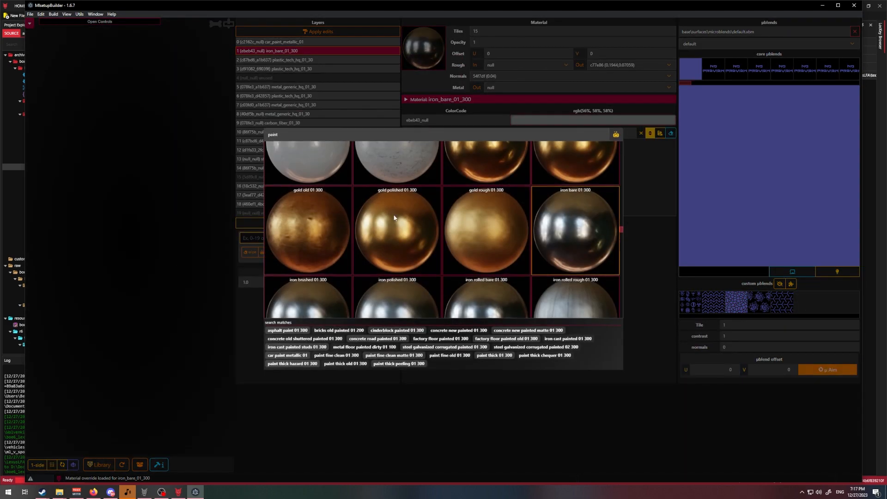
left_click(322, 231)
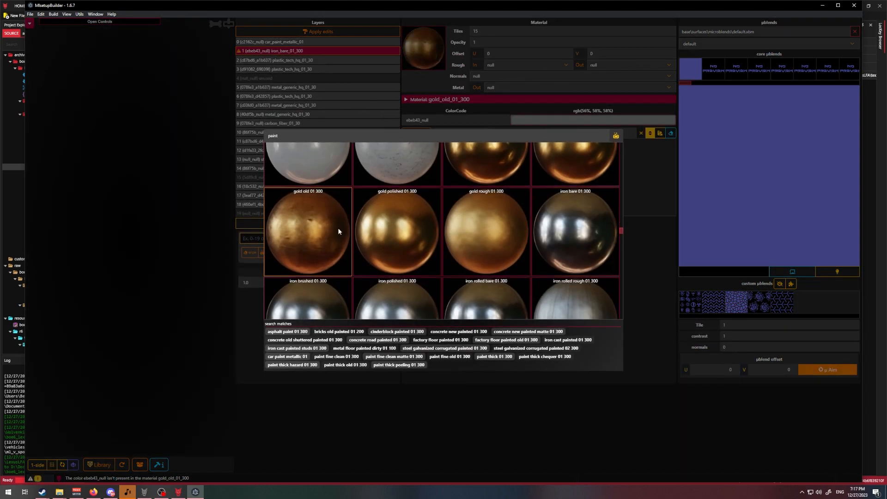
left_click(631, 181)
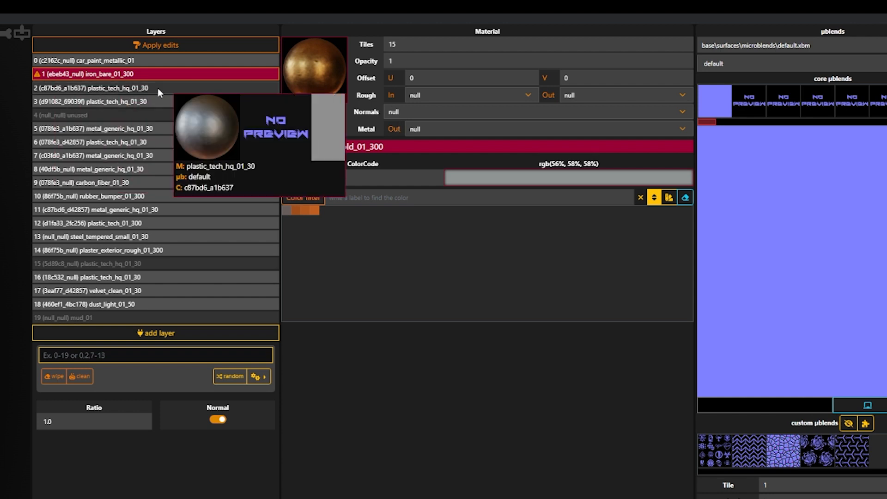
left_click(158, 90)
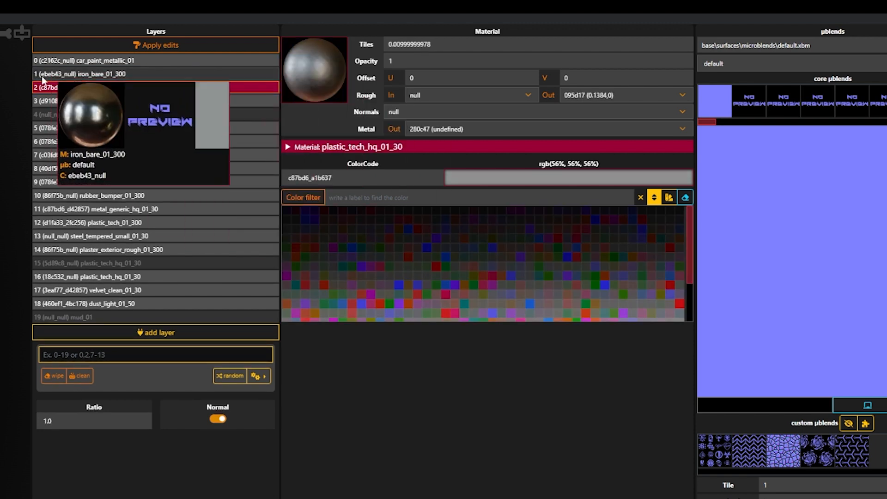
left_click(56, 74)
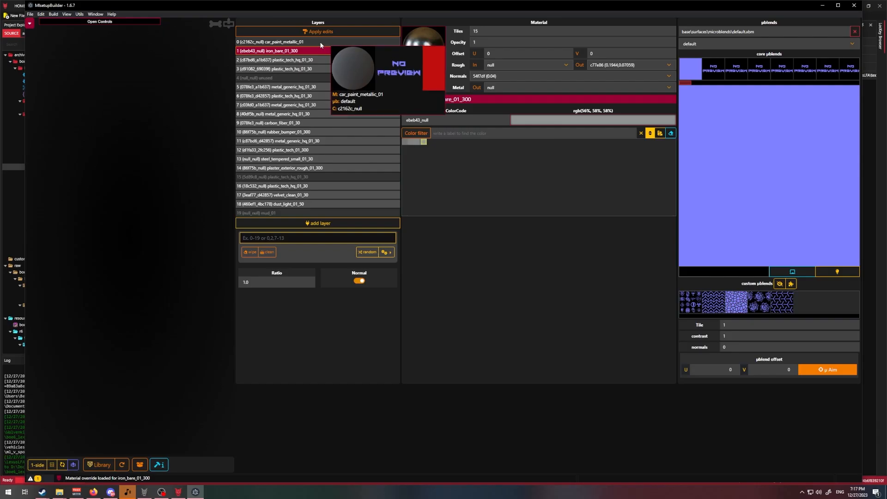
left_click(320, 43)
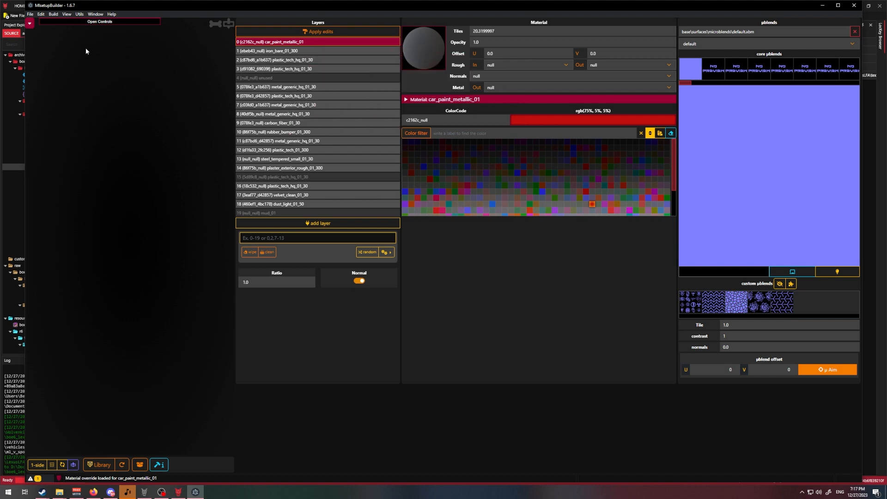
- Export the edited setup over the existing boe6_lexusLFA_ext01.mlsetup.json in the raw textures folder
left_click(26, 28)
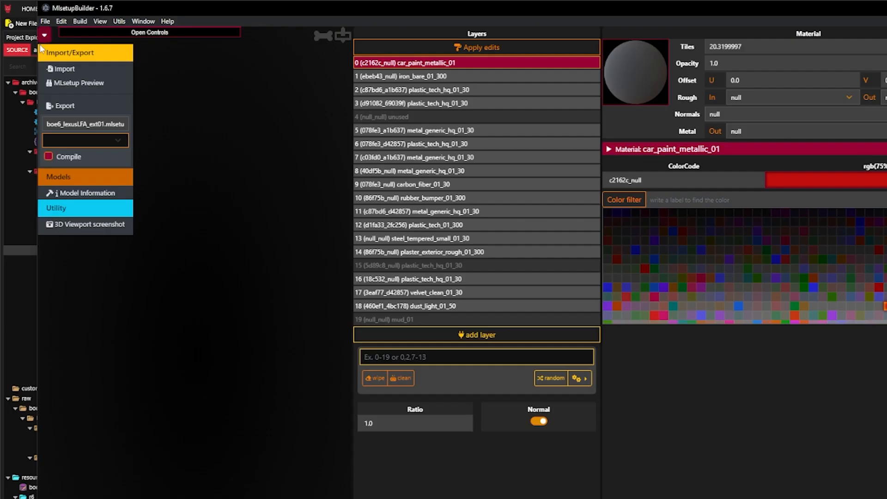
left_click(101, 107)
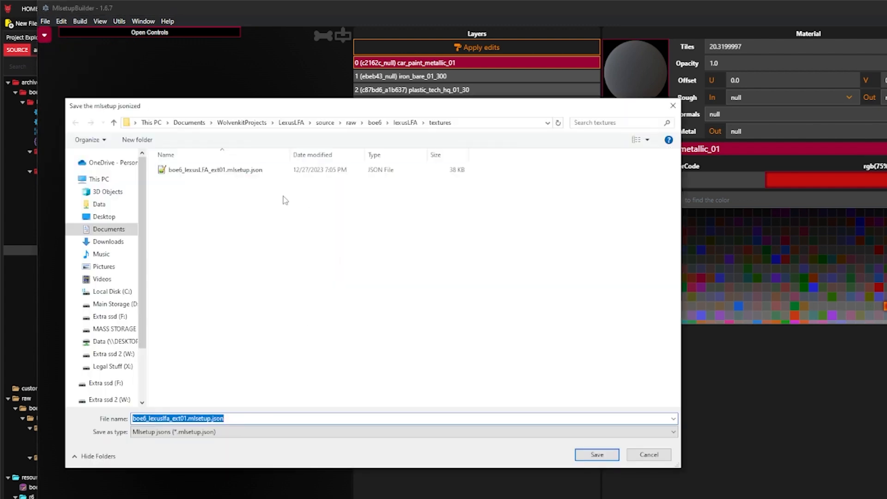
left_click(248, 171)
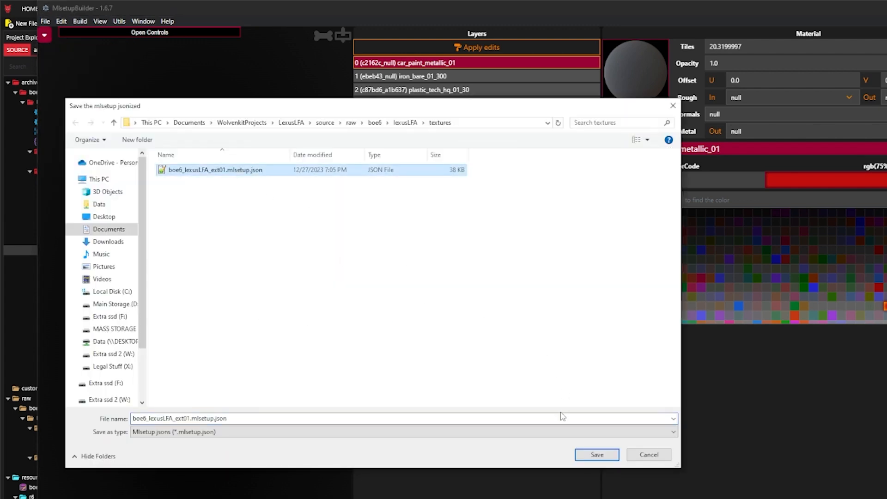
left_click(596, 454)
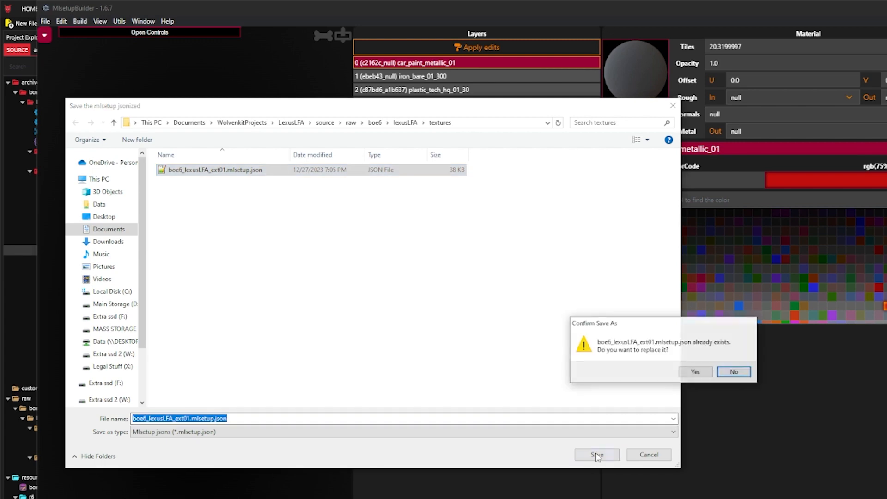
left_click(696, 372)
- Switch to WolvenKit and convert boe6_lexusLFA_ext01.mlsetup.json in the raw textures folder from JSON back into the archive
key("alt+Tab")
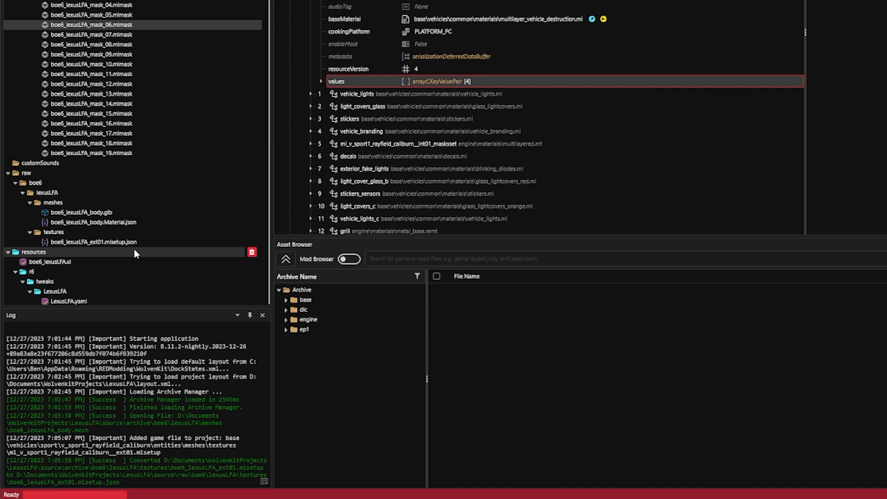
left_click(151, 242)
right_click(160, 243)
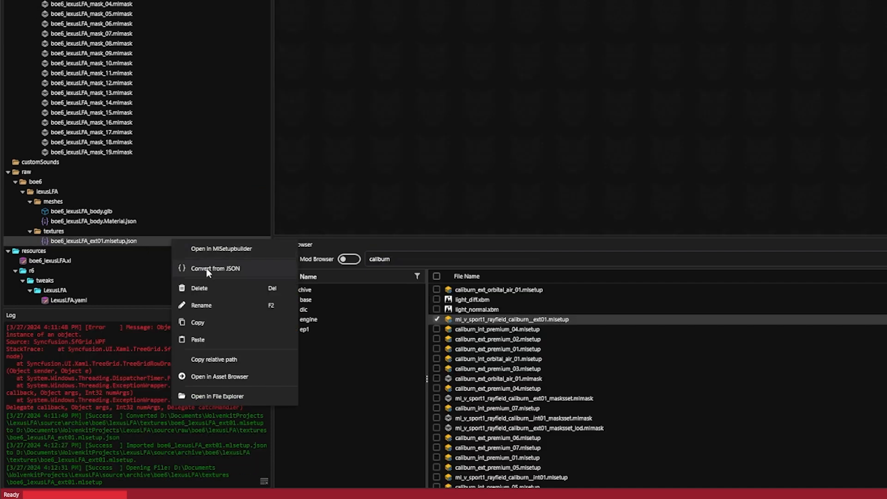
left_click(207, 273)
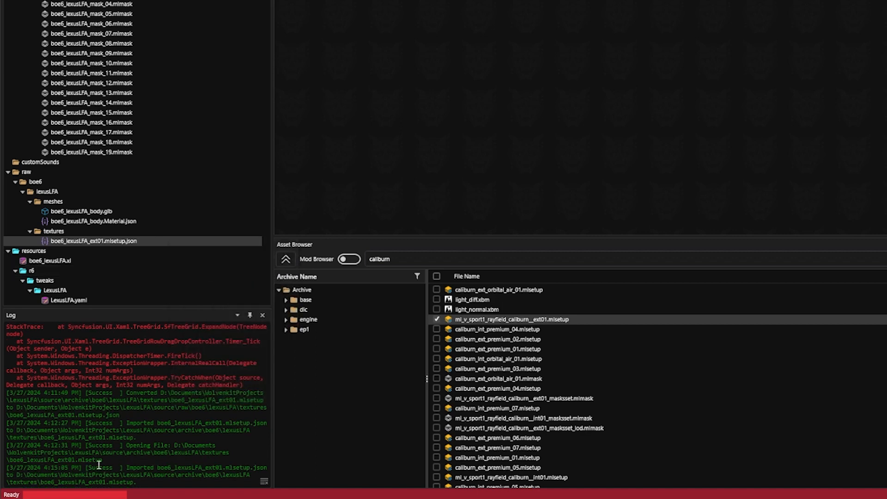
- Review the import entry in the log and open the converted boe6_lexusLFA_ext01.mlsetup file
key("ctrl+a")
left_click_drag(150, 467, 89, 465)
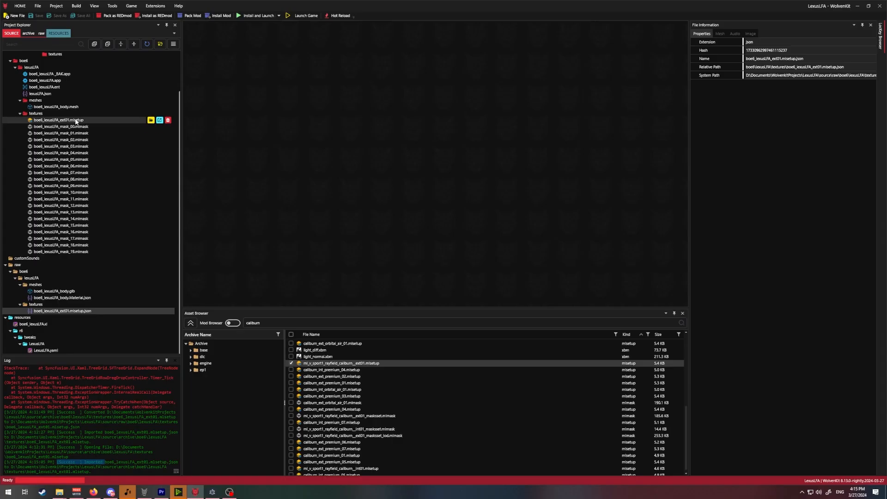
double_click(77, 121)
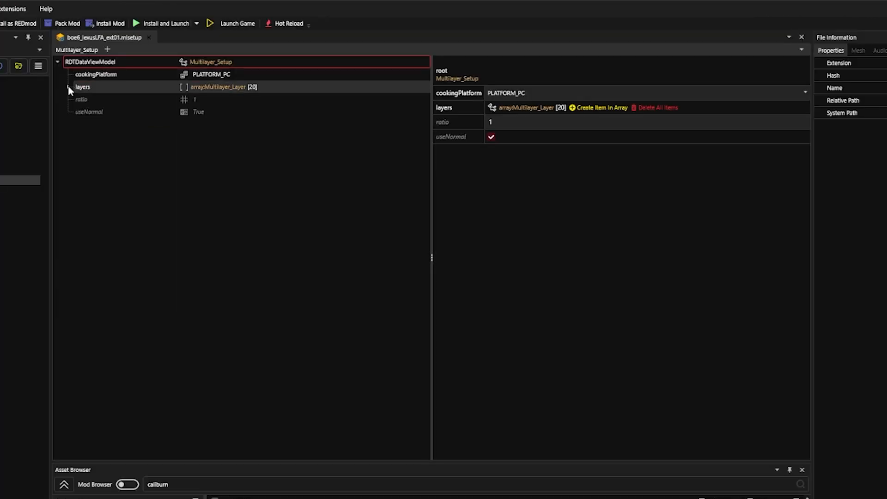
- Expand the layers array of the mlsetup and examine the colour scale, material and microblend of layer 0
left_click(194, 57)
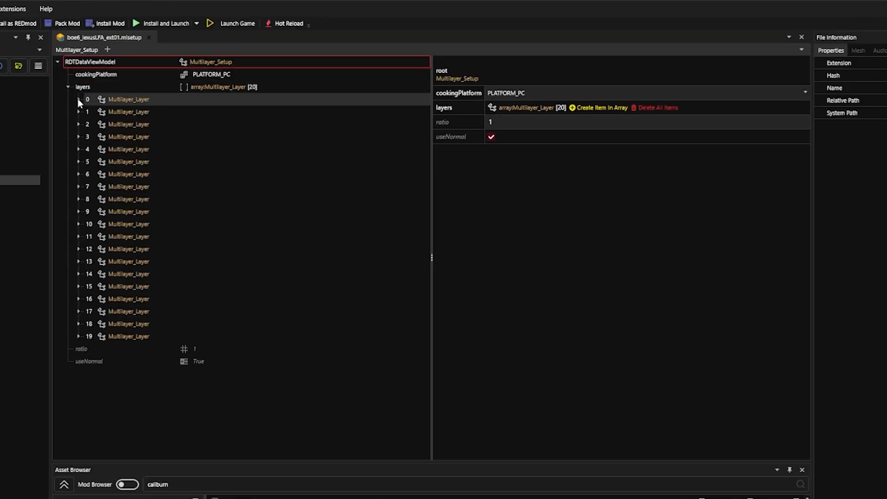
left_click(78, 99)
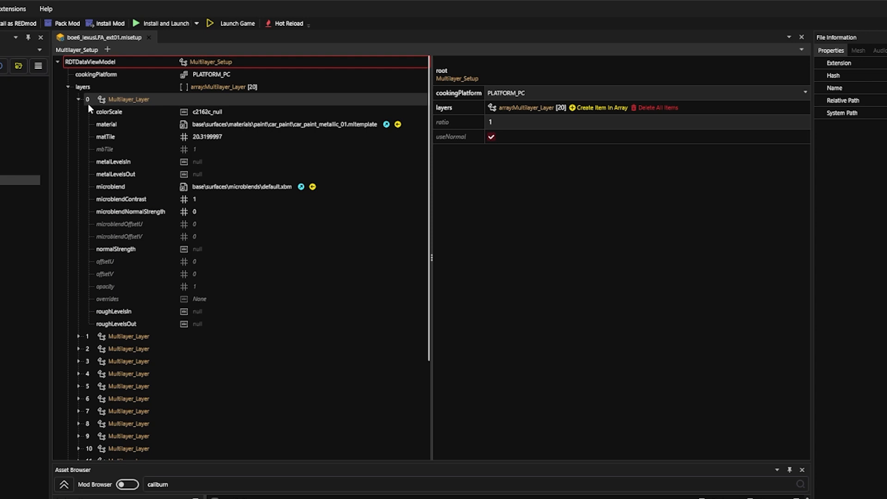
left_click(132, 124)
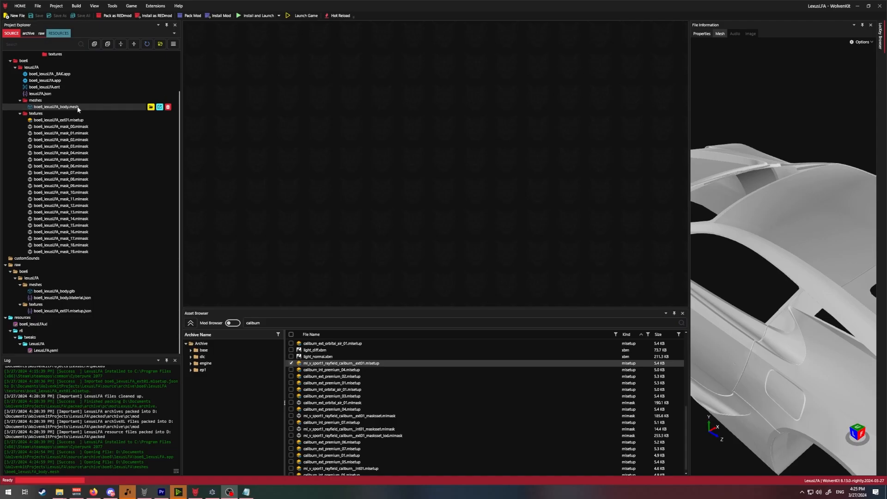
- Open boe6_lexusLFA_body.mesh and expand the values of local material 0, boe6_lexusLFA_ext_masksset, to review its MultilayerMask and MultilayerSetup entries
double_click(78, 109)
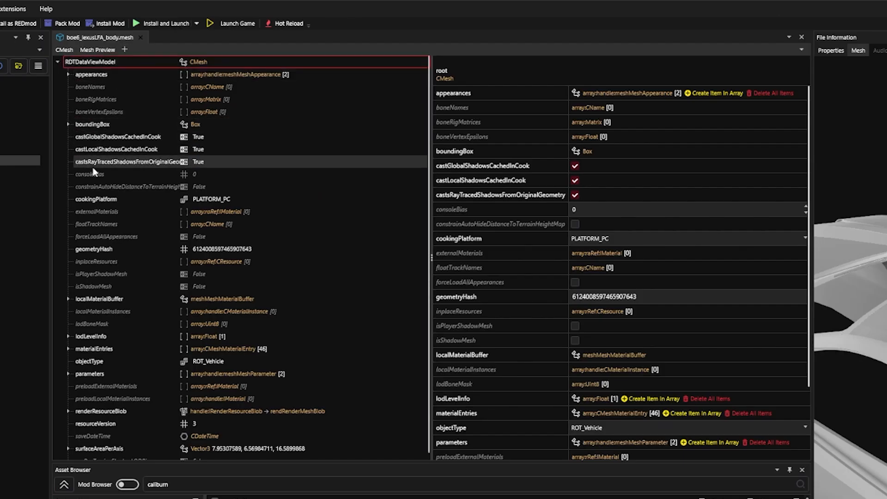
scroll(93, 165, "down", 1)
left_click(69, 292)
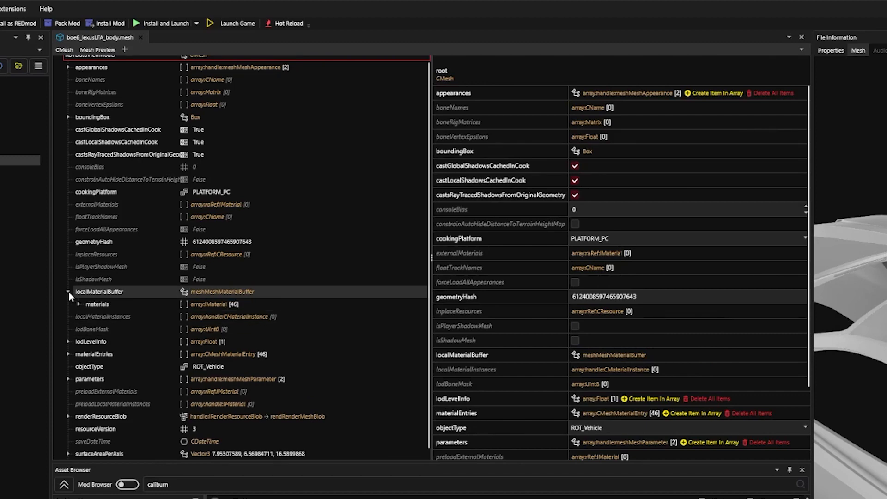
left_click(79, 304)
left_click(89, 317)
scroll(164, 184, "down", 3)
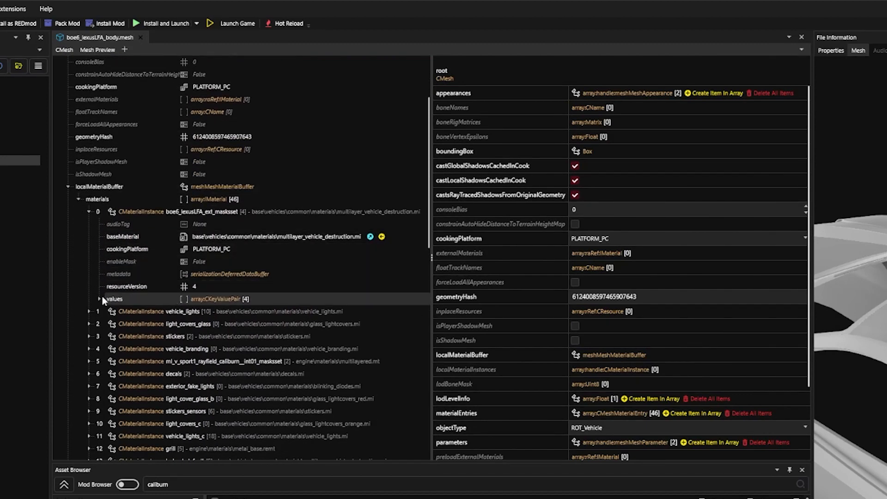
left_click(99, 299)
scroll(139, 282, "down", 2)
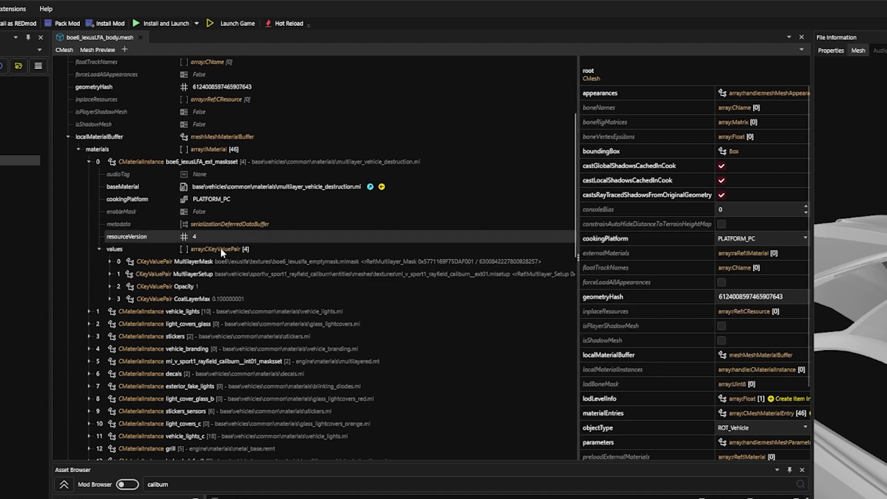
left_click(223, 260)
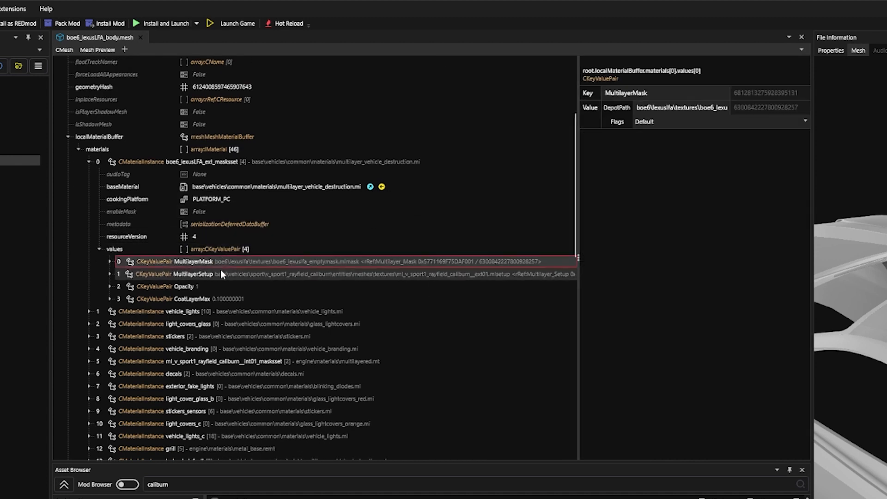
left_click(188, 275)
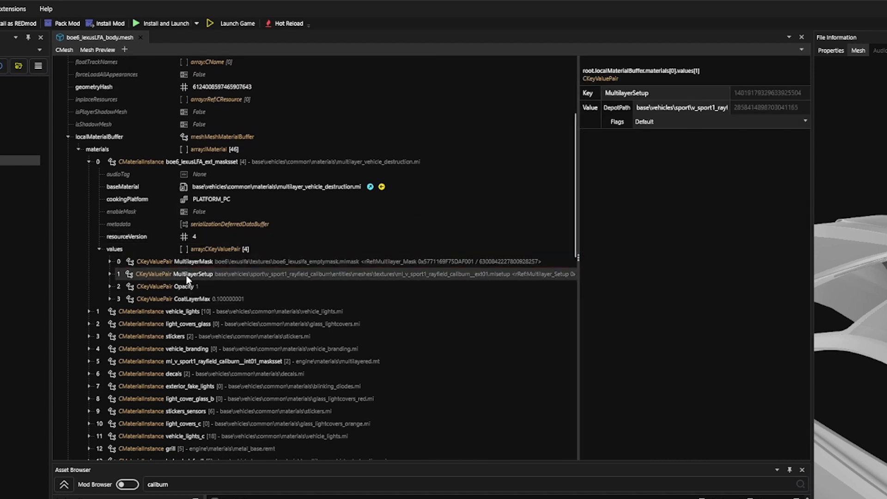
- Set the material's MultilayerSetup depot path to the copied relative path boe6\lexuslfa\textures\boe6_lexuslfa_ext01.mlsetup and save the mesh
left_click(110, 274)
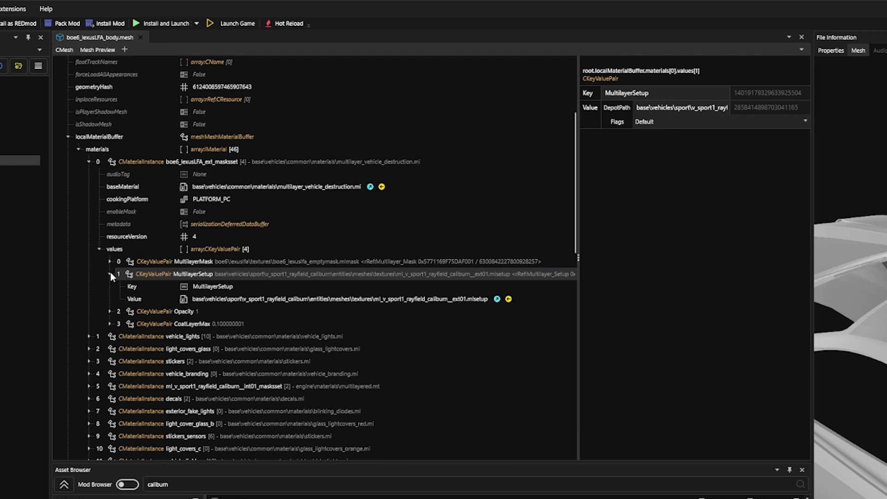
left_click(321, 300)
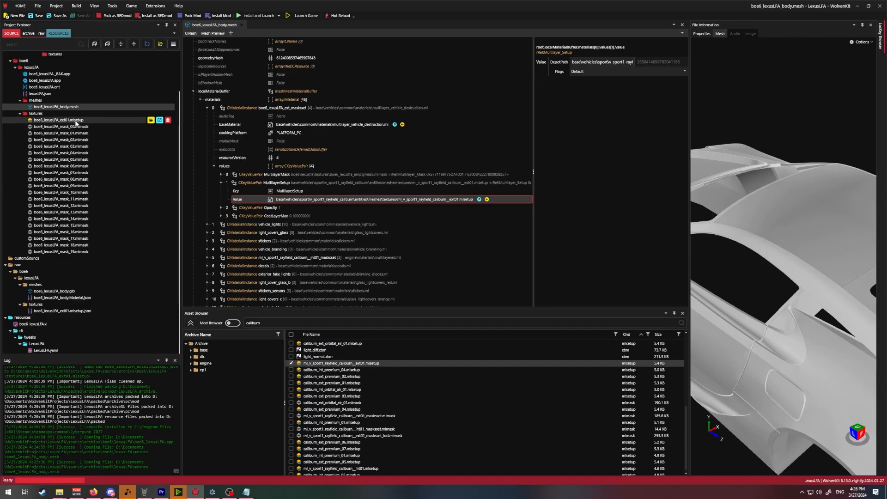
right_click(81, 121)
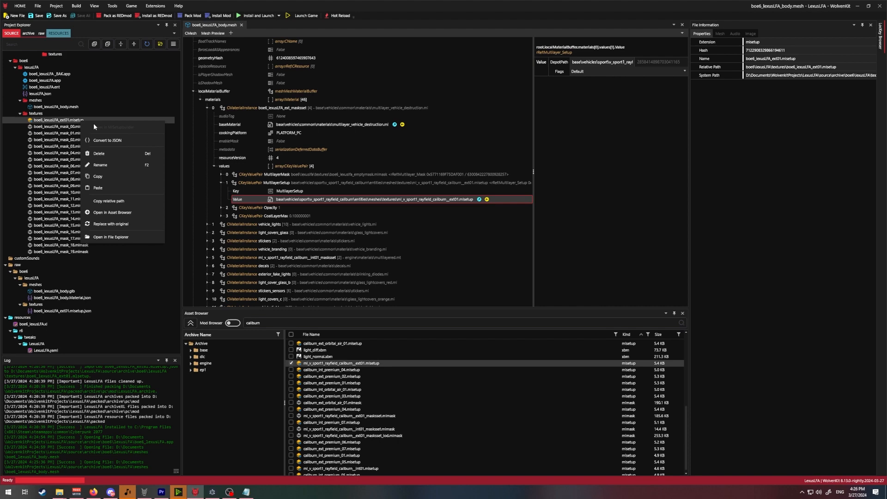
left_click(109, 201)
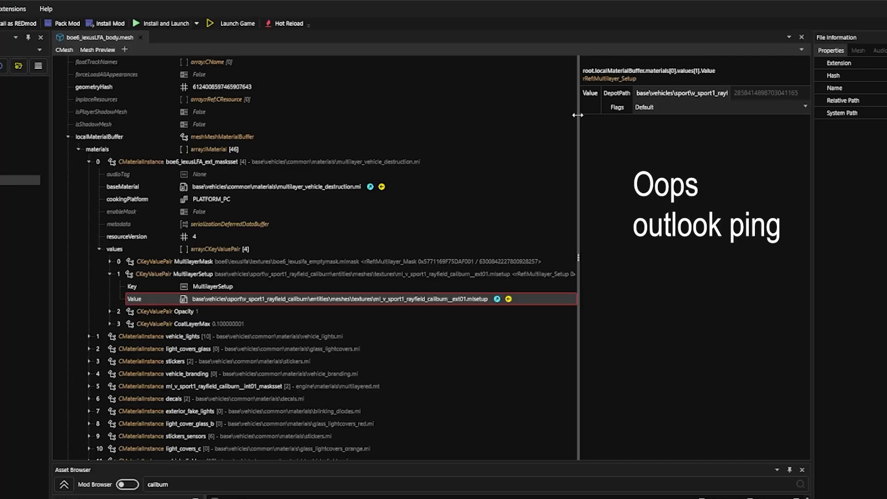
left_click_drag(534, 76, 430, 91)
left_click_drag(497, 62, 500, 63)
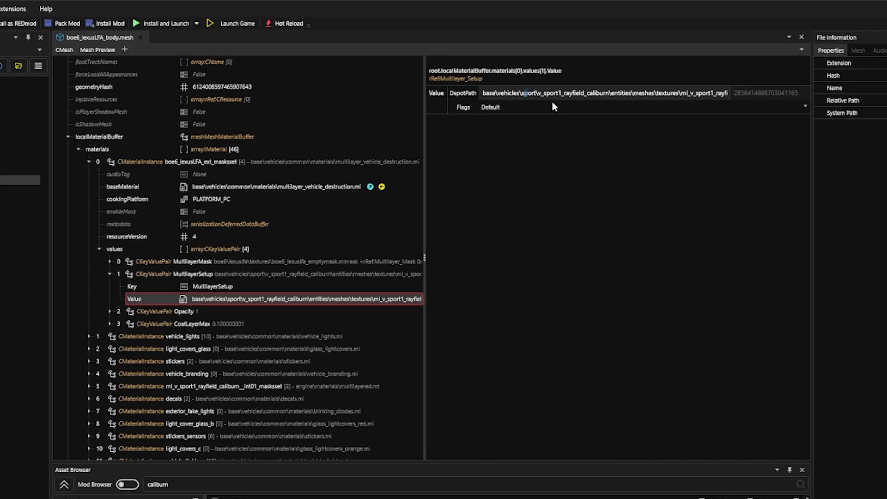
key("ctrl+a")
key("Delete")
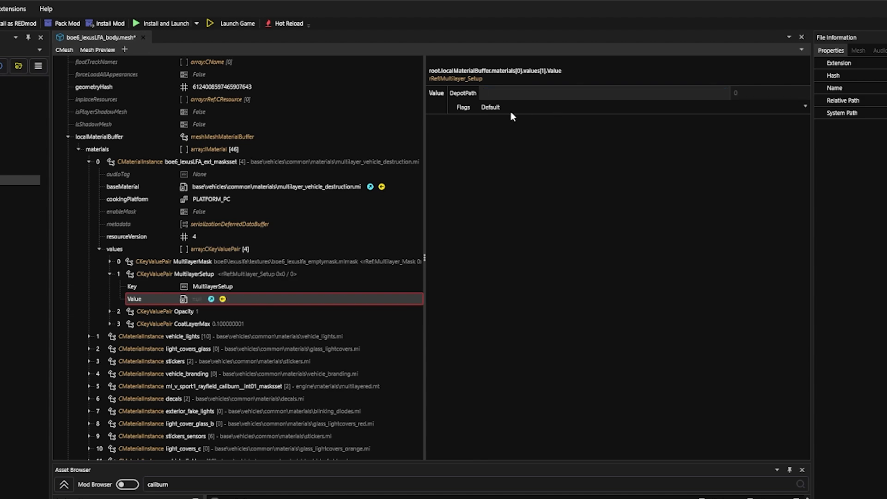
key("ctrl+v")
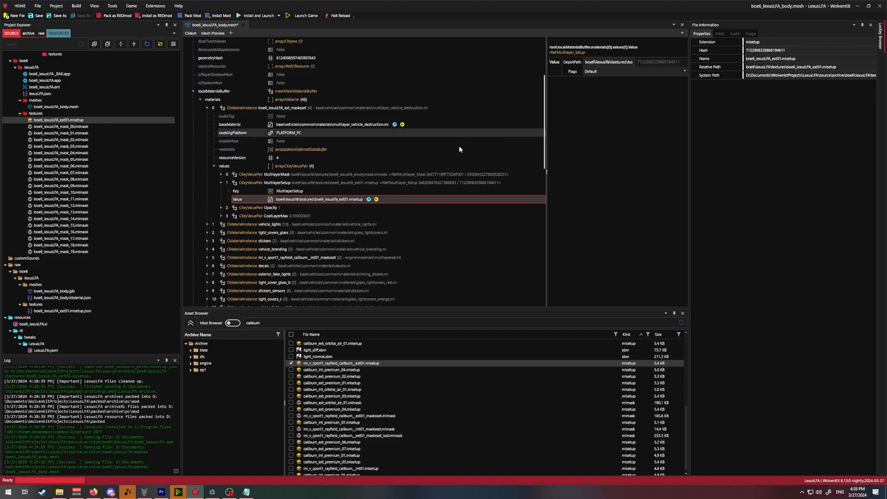
key("ctrl+s")
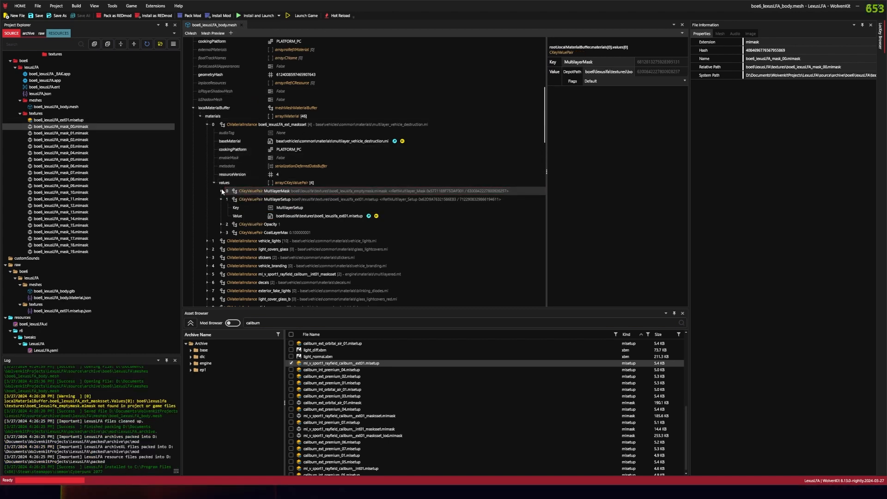
- Set the material's MultilayerMask depot path to the copied relative path boe6\lexuslfa\textures\boe6_lexuslfa_mask_00.mlmask and save the mesh
left_click(221, 190)
left_click(221, 190)
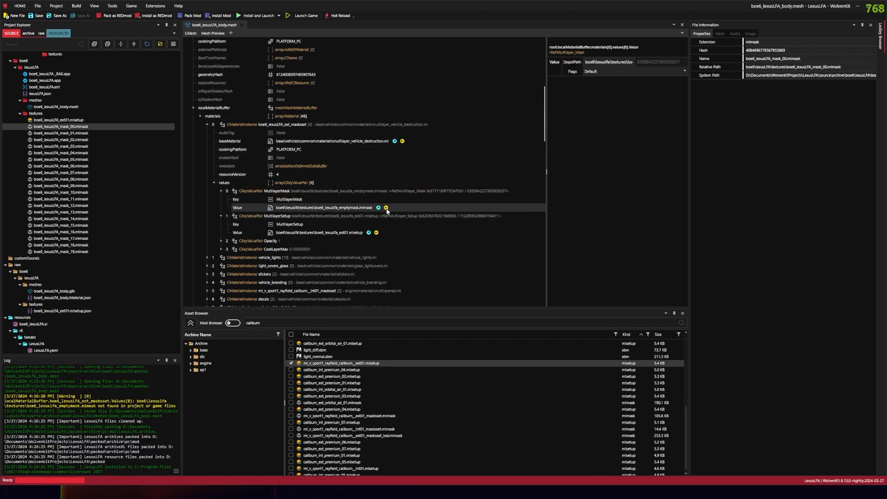
left_click(324, 207)
right_click(79, 126)
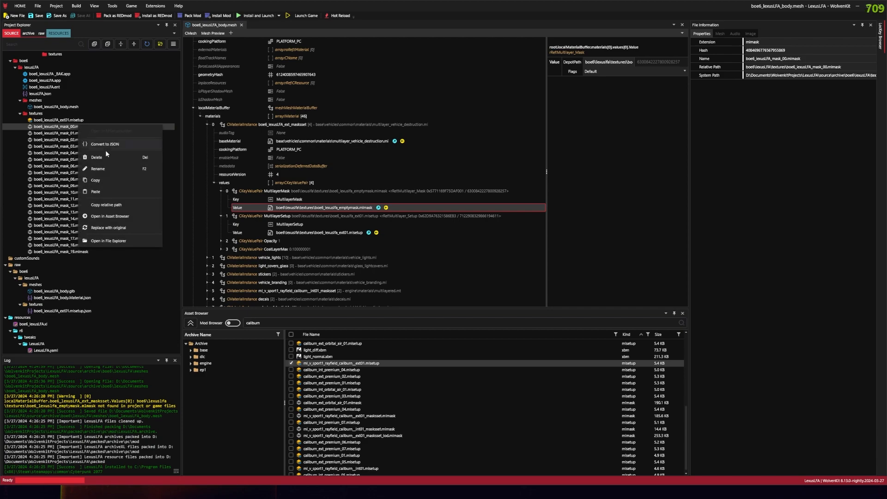
left_click(107, 205)
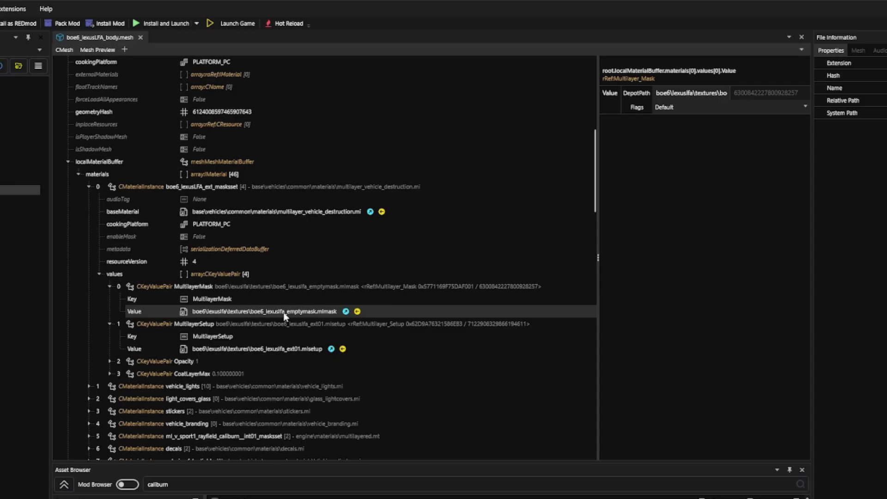
left_click(593, 62)
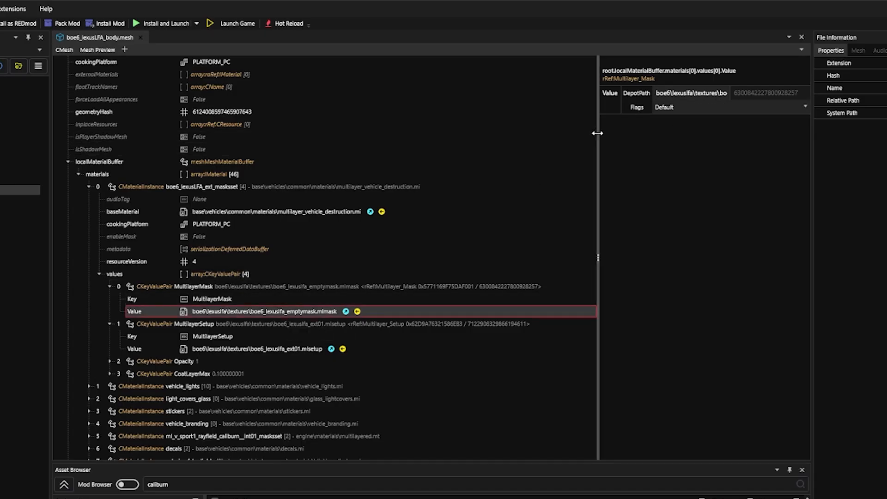
left_click_drag(597, 132, 472, 133)
key("ctrl+a")
key("ctrl+v")
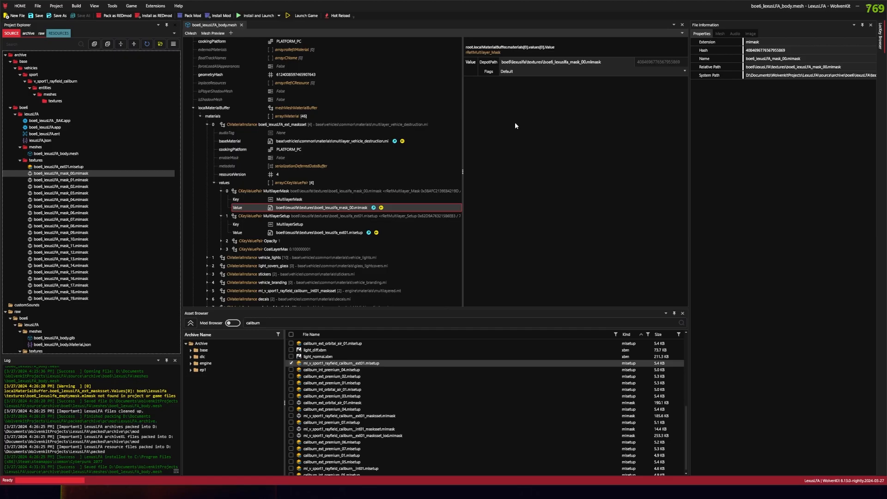
- Install the mod, launch Cyberpunk 2077, skip the intro and load into the game world
left_click(266, 16)
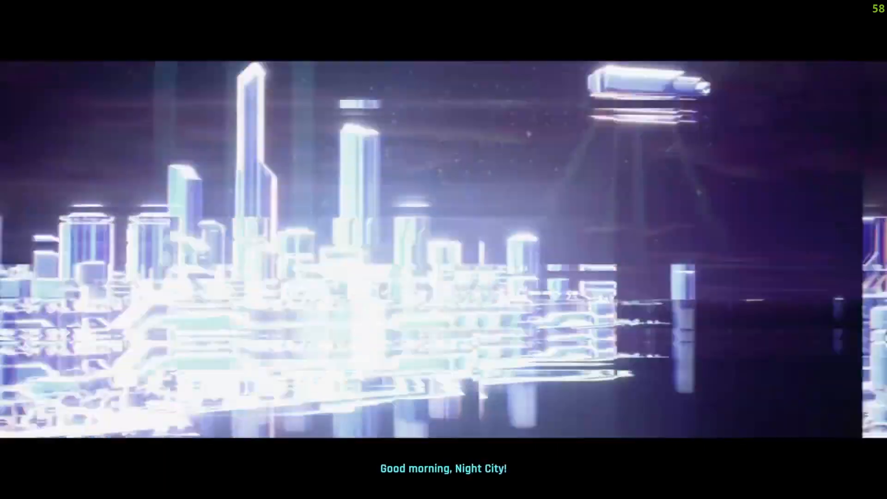
key("space")
key("space")
left_click(154, 197)
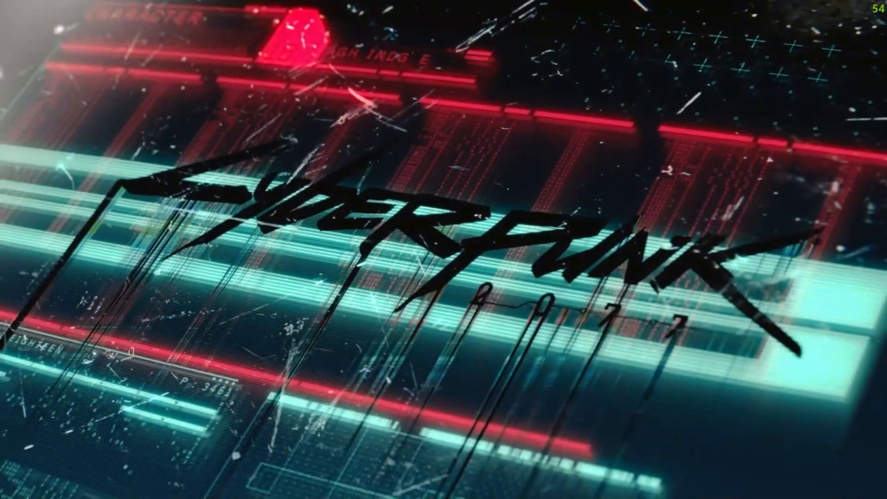
key("space")
key("grave")
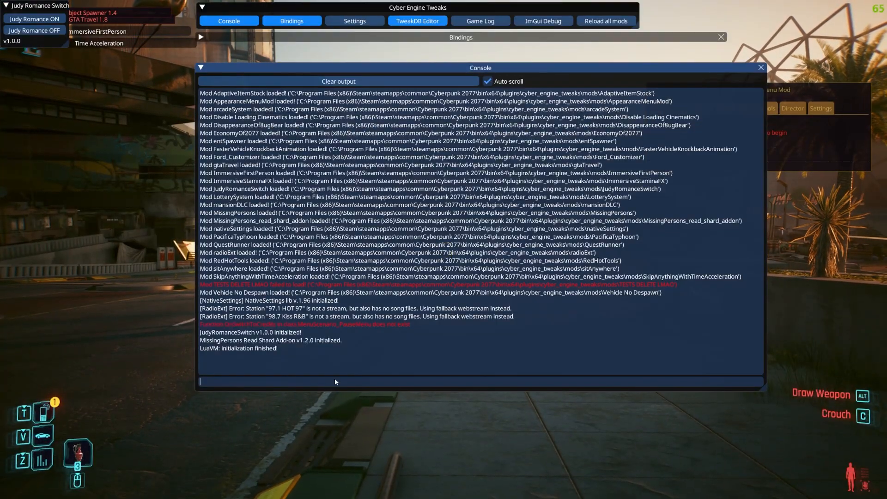
key("grave")
key("grave")
key("grave")
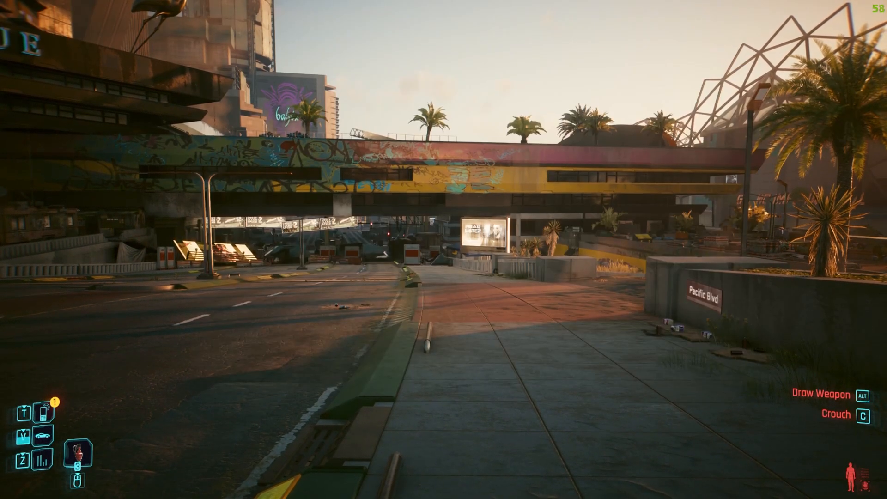
- Summon the Lexus LFA onto the street and walk around it to examine the body paint
key("v")
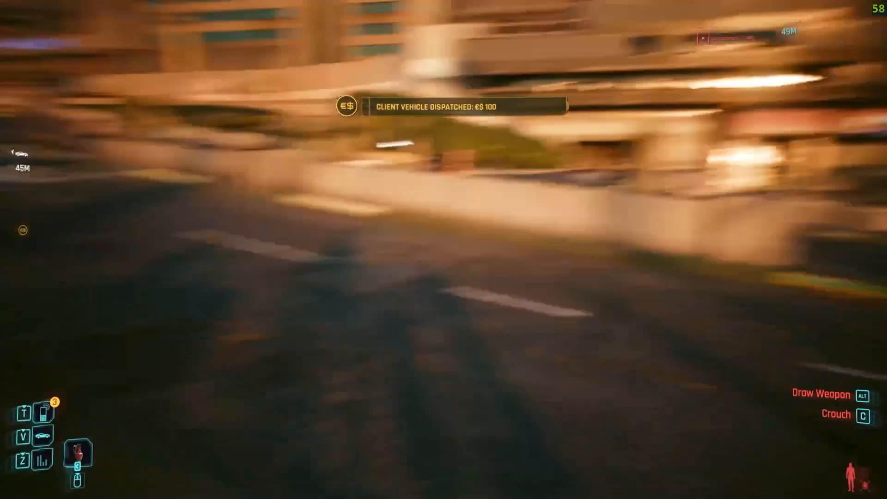
key("d")
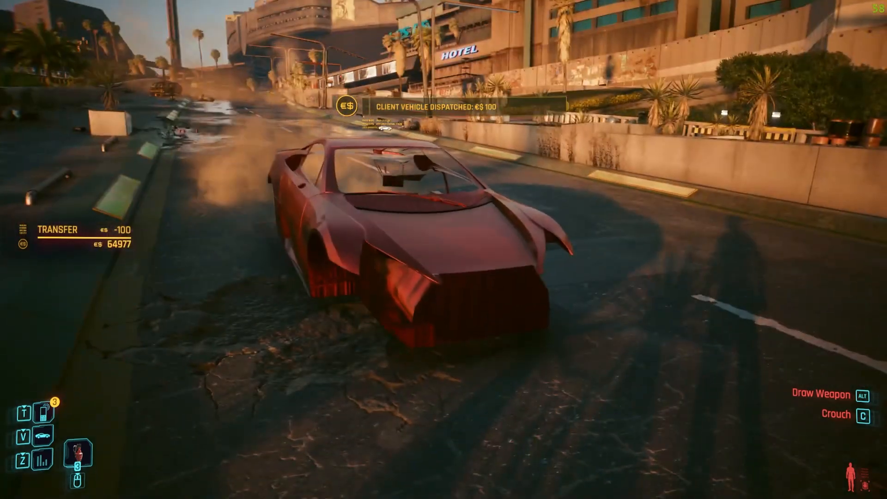
key("d")
key("d")
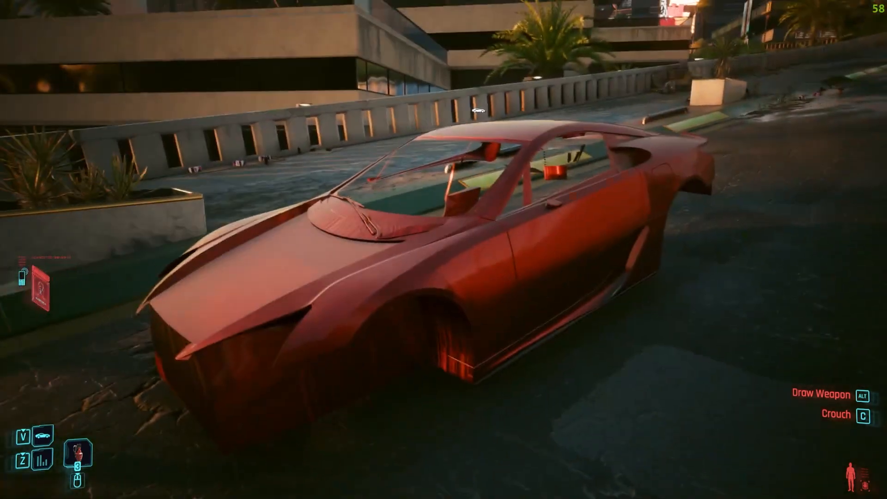
key("d")
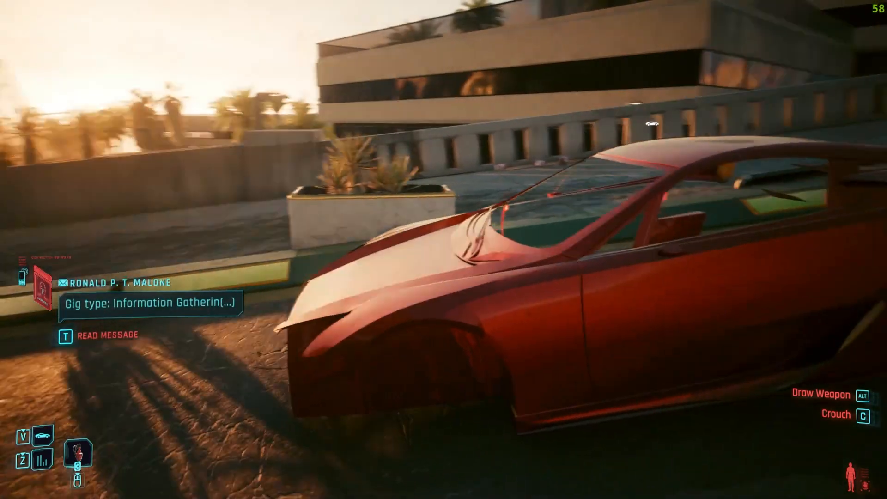
key("a")
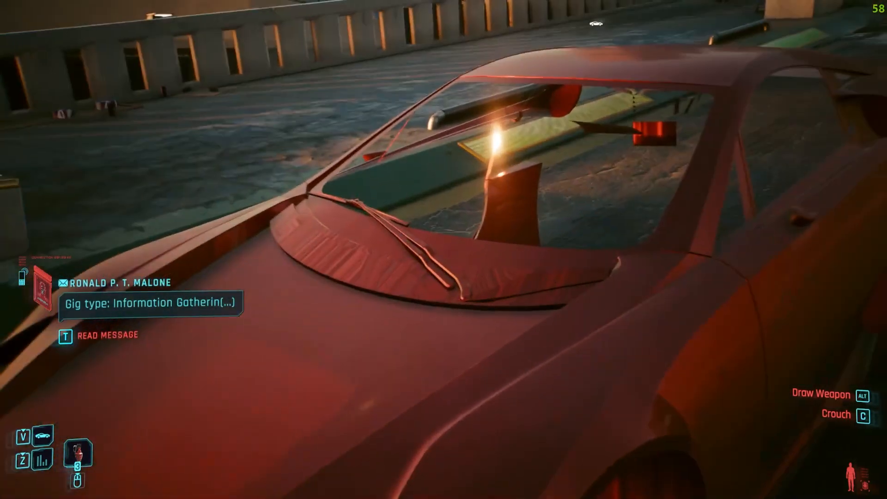
- Look closely at the windshield base and wipers, and crouch to examine the material on the car's front end
right_click(444, 250)
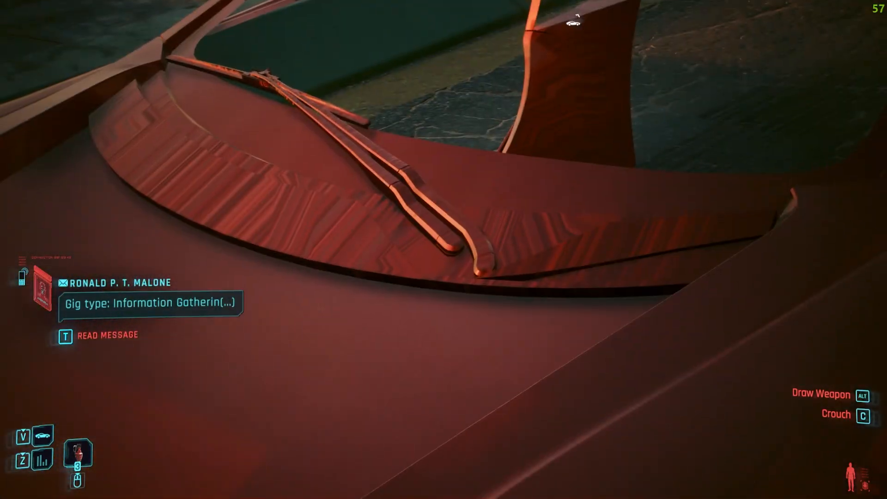
key("a")
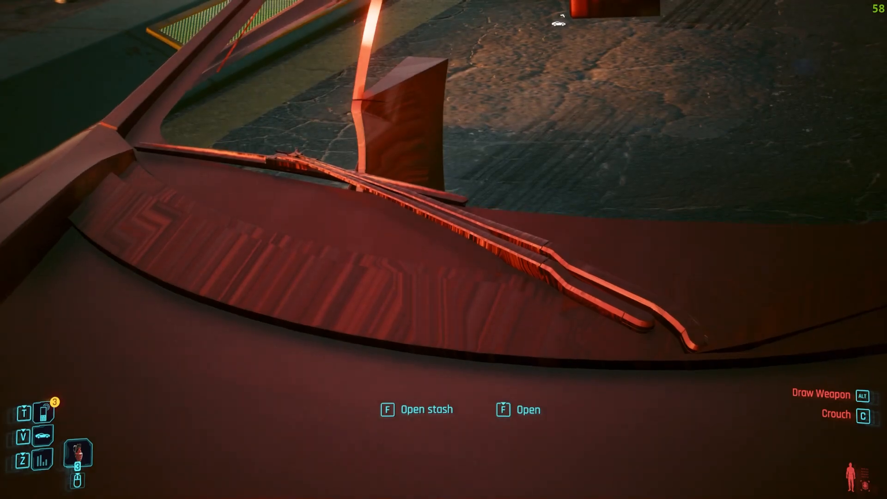
key("c")
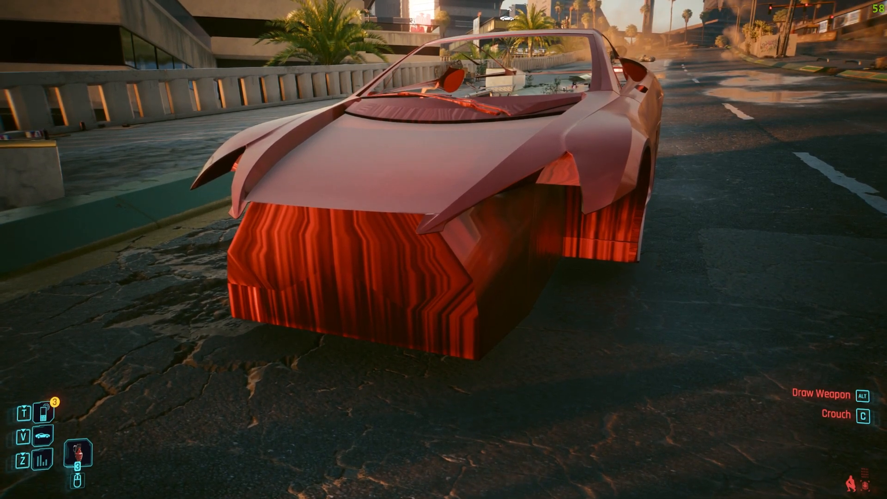
key("c")
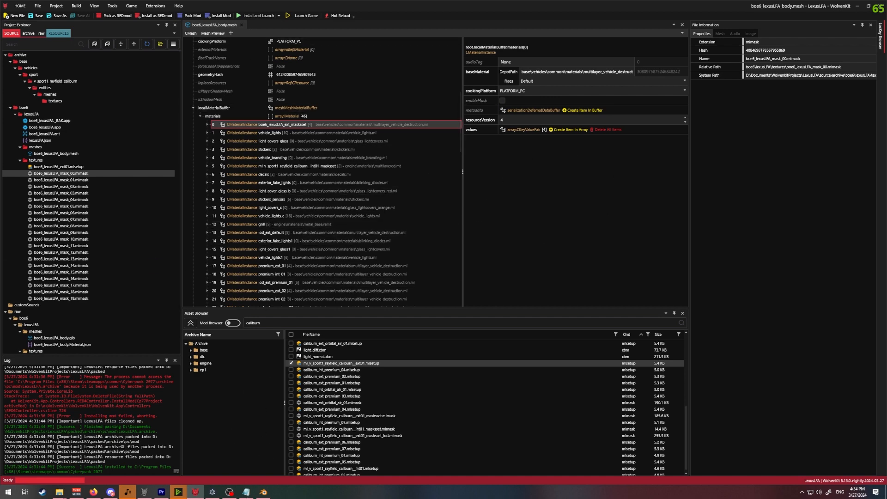
- Switch to Blender and go through the Body collection's submeshes, from lex_lfa_10_lod0_body_black_ to body_frame_, to examine which part each covers
left_click(264, 496)
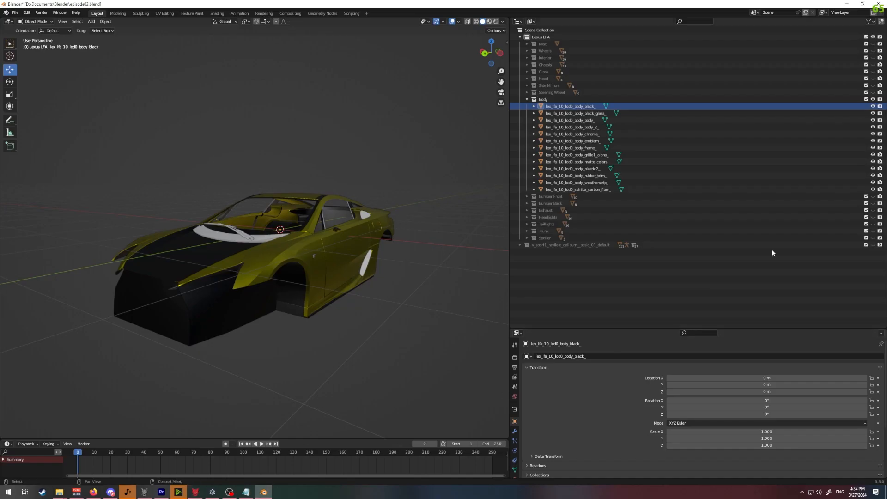
left_click(587, 113)
left_click(579, 106)
left_click(567, 190, "shift")
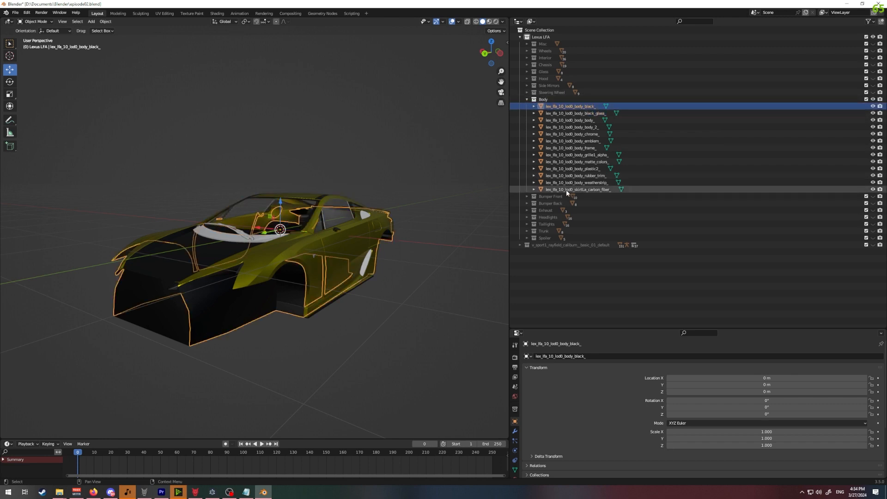
left_click(595, 108)
key("Down")
key("Down")
key("Down")
key("Down")
key("Down")
key("Down")
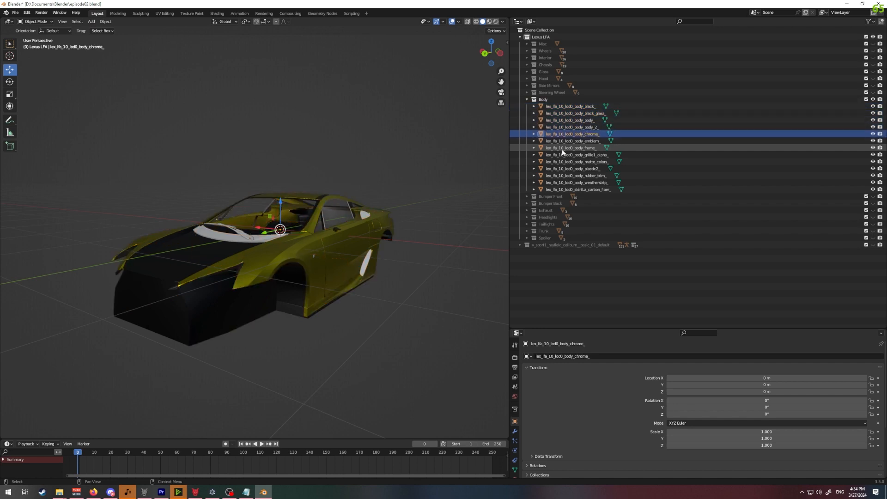
- Switch to WolvenKit and check which material the default appearance's chunkMaterials entries 0 to 12 use in the body mesh
left_click(198, 493)
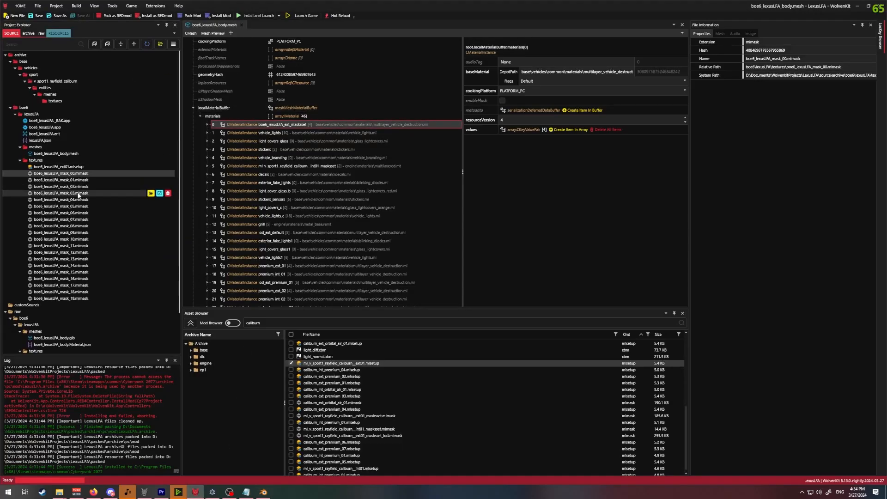
scroll(293, 115, "up", 7)
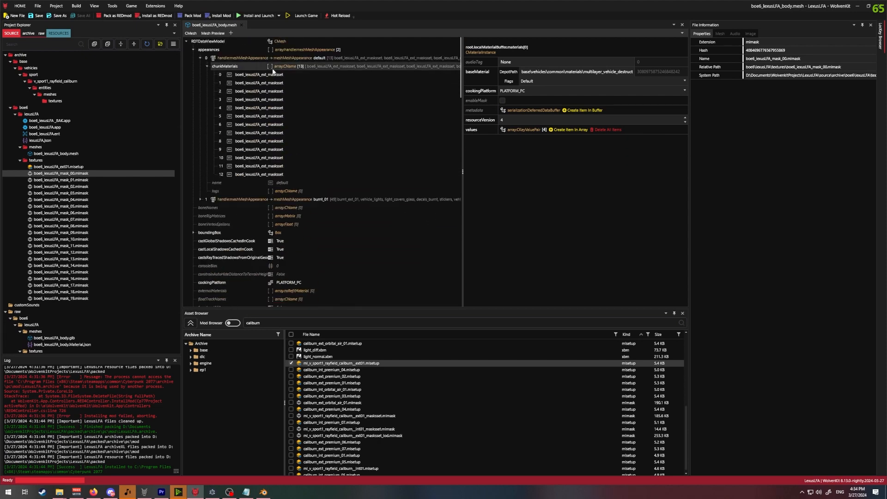
left_click(244, 67)
left_click(270, 76)
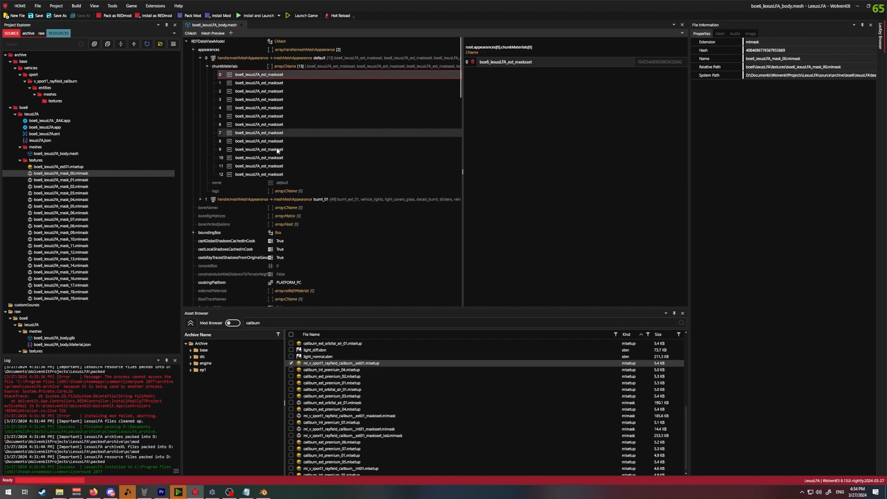
left_click(287, 175)
scroll(292, 161, "down", 8)
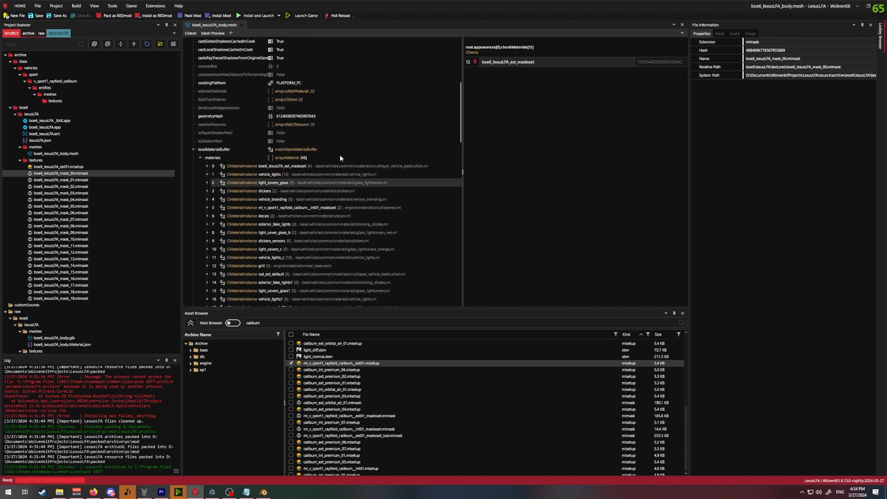
- Examine the base material, MultilayerMask and MultilayerSetup paths of the boe6_lexusLFA_ext_maskset material instance
left_click(304, 167)
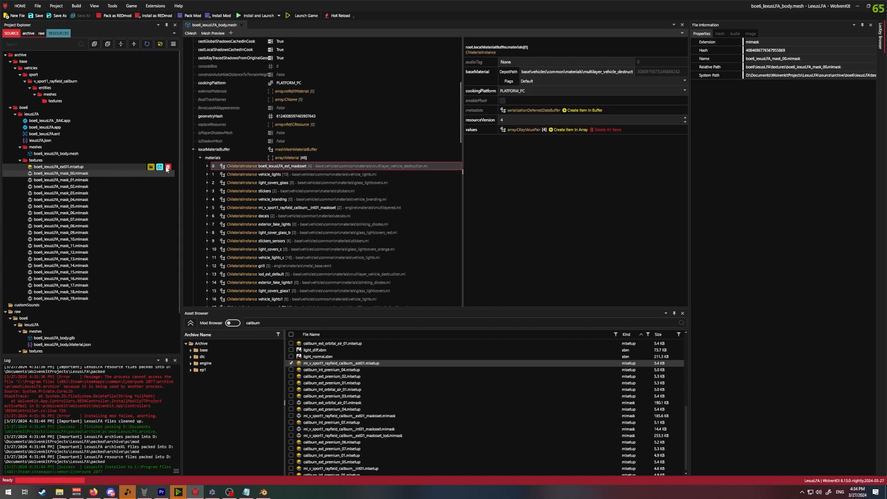
left_click(207, 165)
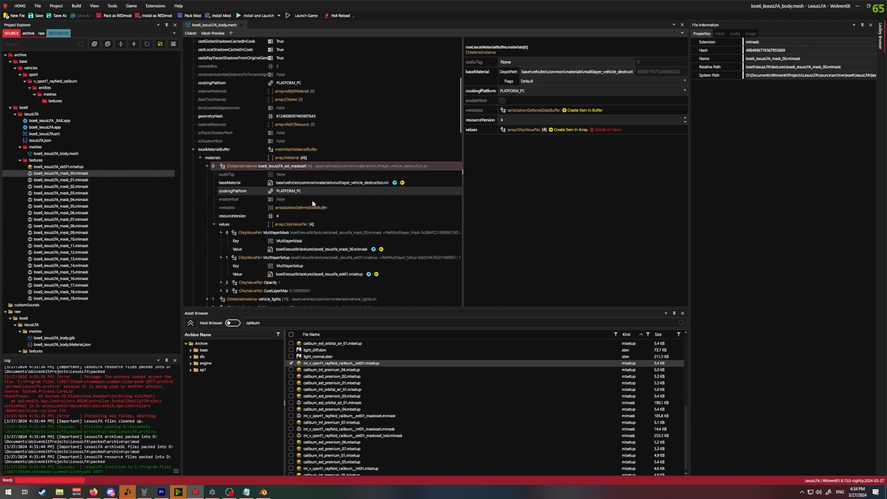
left_click(341, 184)
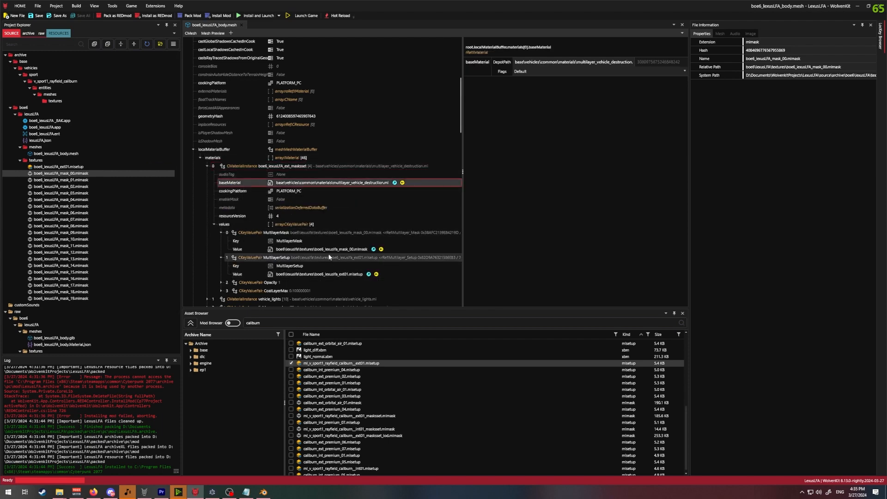
scroll(323, 258, "down", 4)
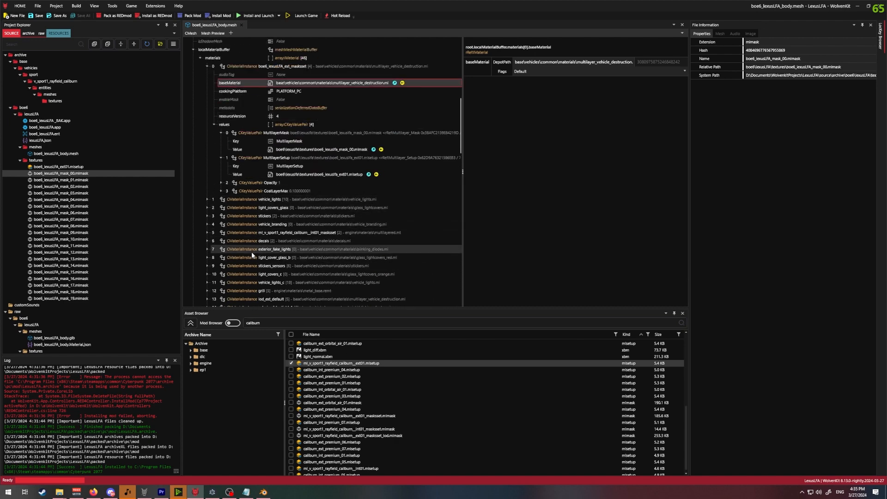
scroll(251, 251, "up", 3)
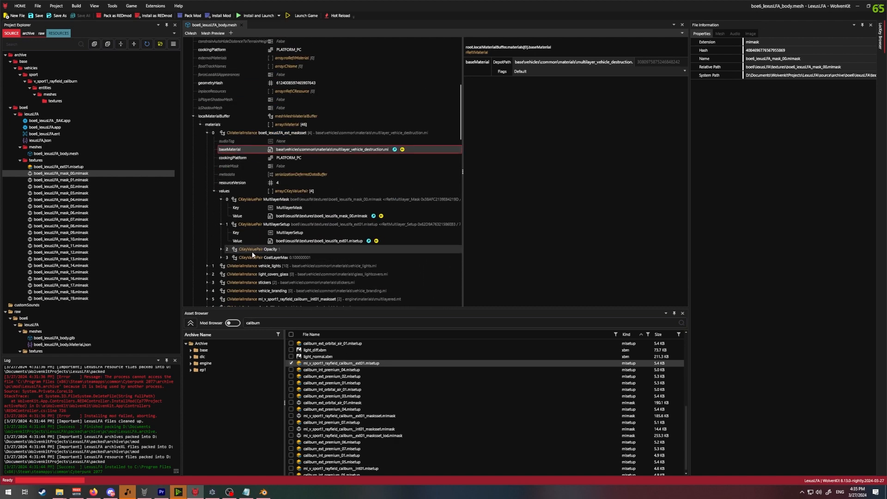
- Set the material's MultilayerMask depot path to boe6\lexuslfa\textures\boe6_lexuslfa_mask_01.mlmask and save the mesh
left_click(354, 216)
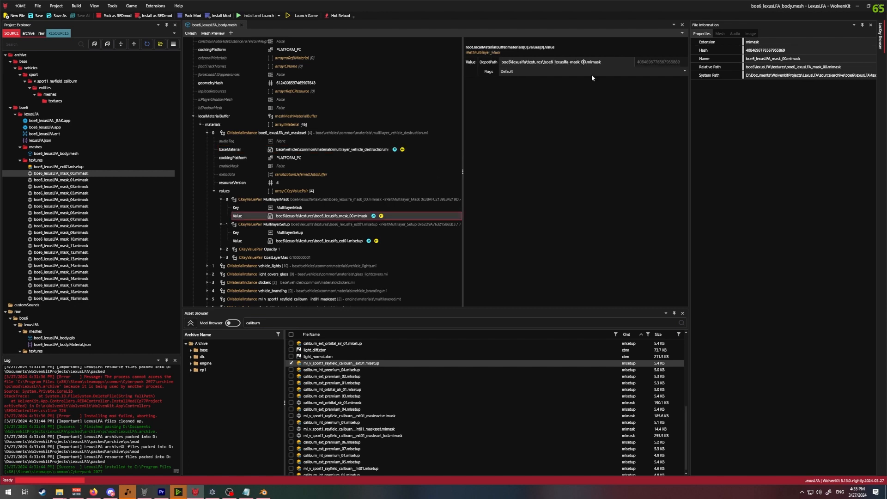
key("BackSpace")
type("1")
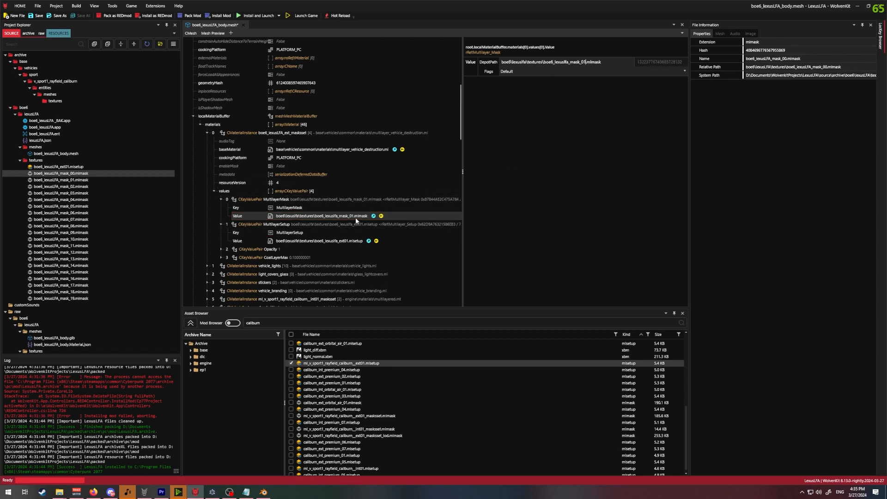
- Check the mlsetup's layer list in MlsetupBuilder, and return to WolvenKit
left_click(213, 492)
mouse_move(308, 84)
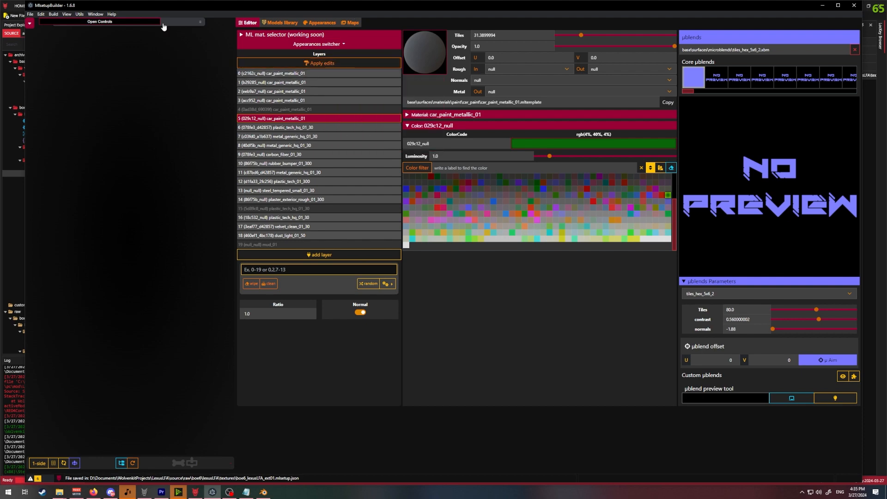
key("alt+Tab")
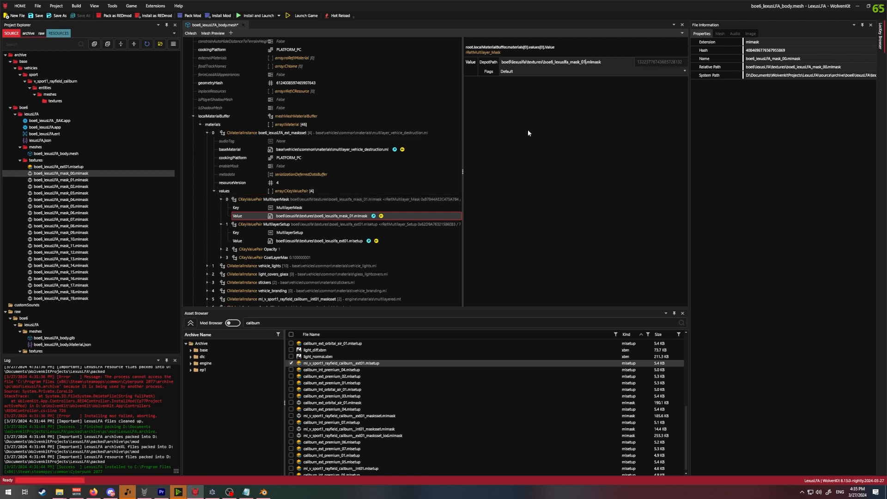
- Install the mod, launch Cyberpunk 2077 and summon the Lexus LFA onto the street
left_click(258, 17)
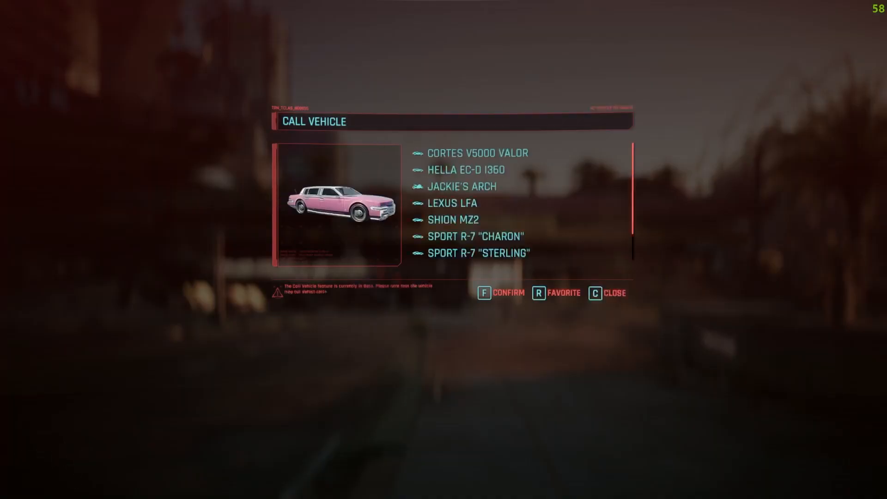
key("f")
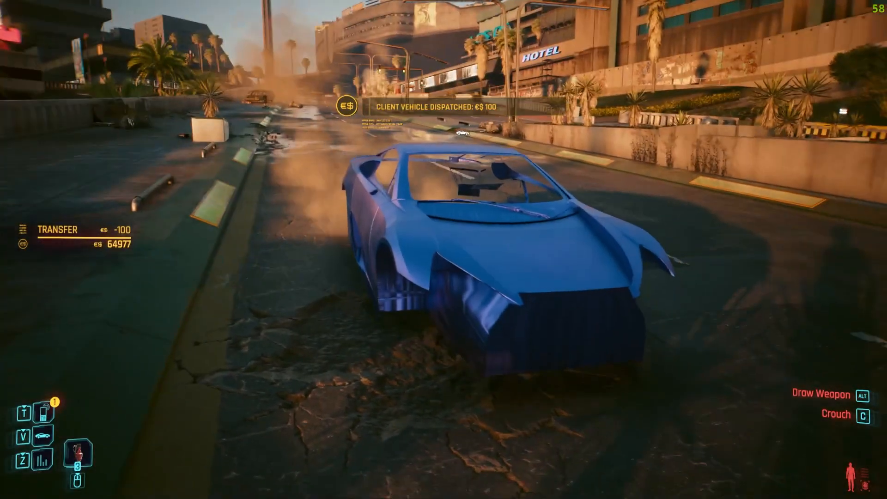
- Walk around the Lexus LFA to examine the body's paint and front end from both sides
key("w")
key("d")
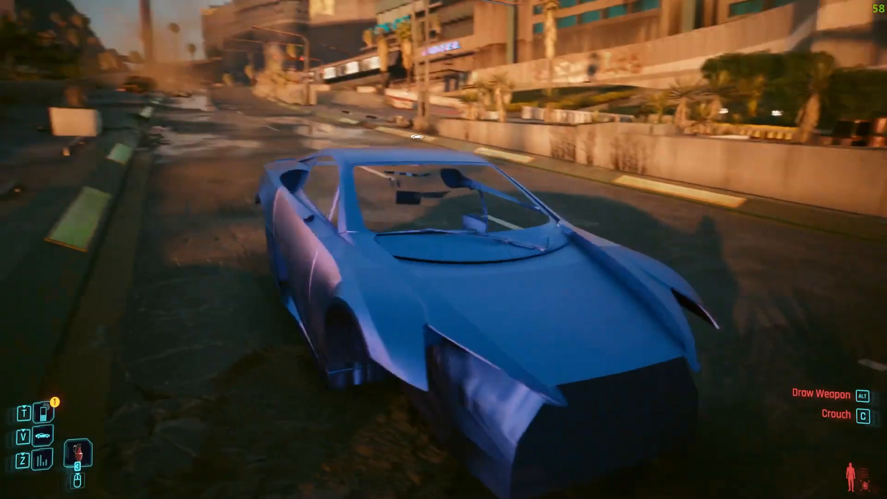
key("a")
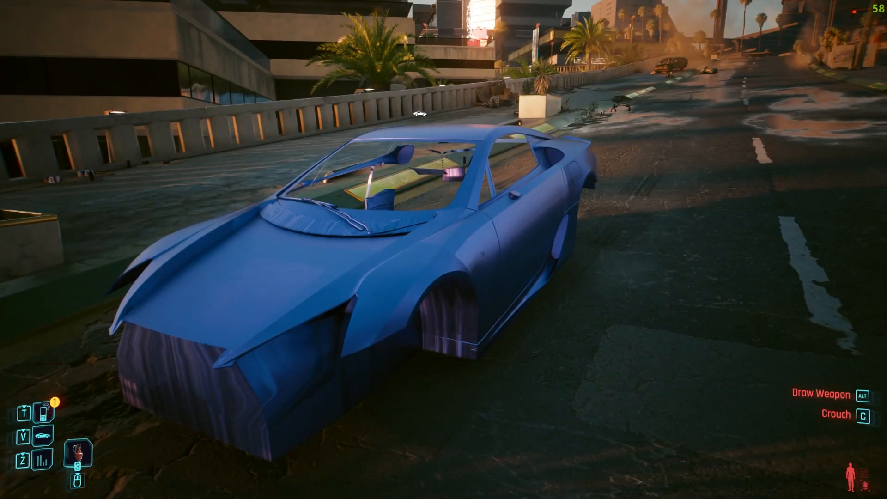
key("s")
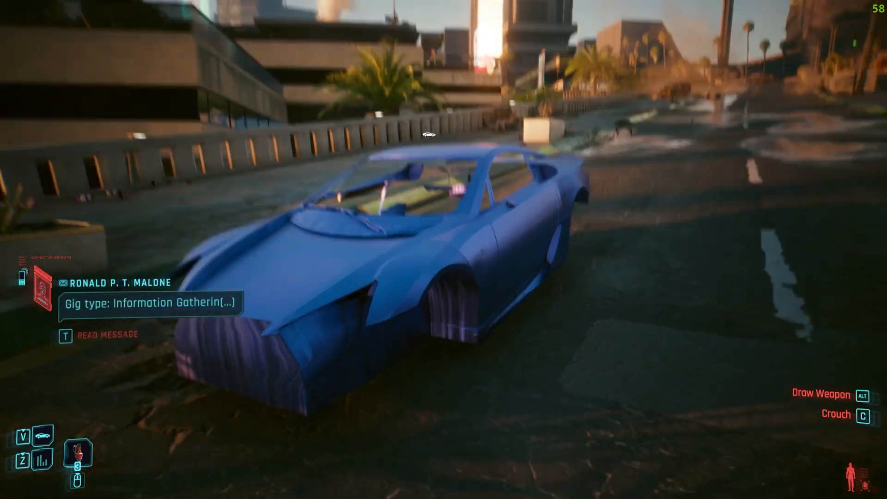
key("a")
key("w")
key("a")
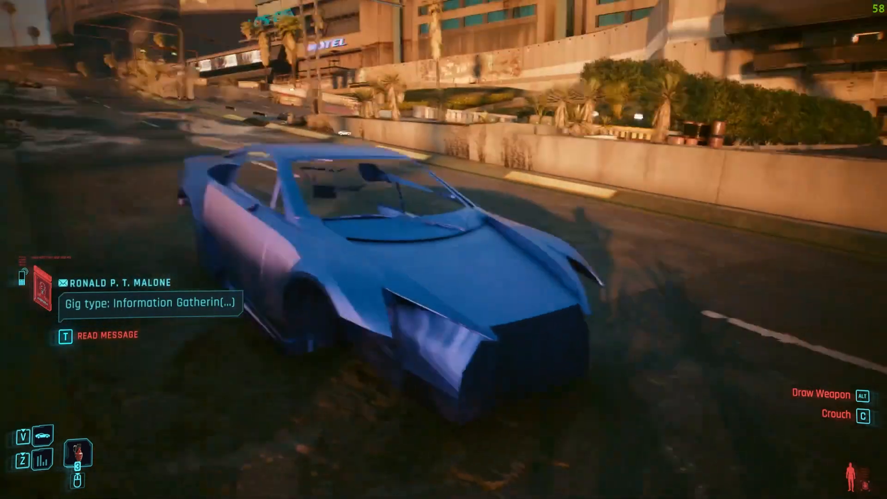
key("w")
key("s")
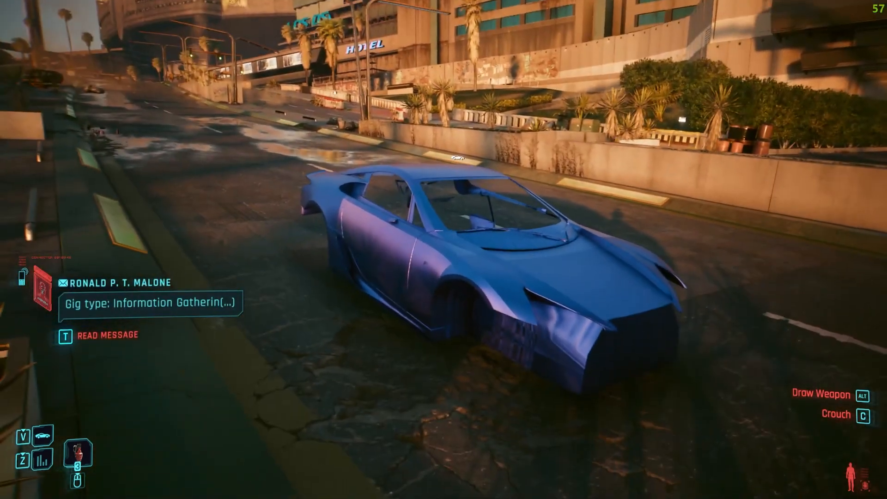
key("d")
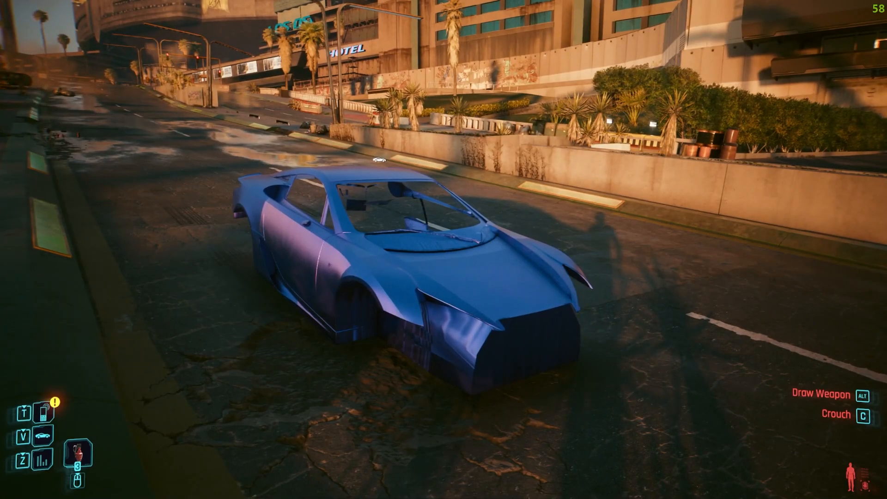
- Pause the game and switch to Blender to look at the car body model
key("Escape")
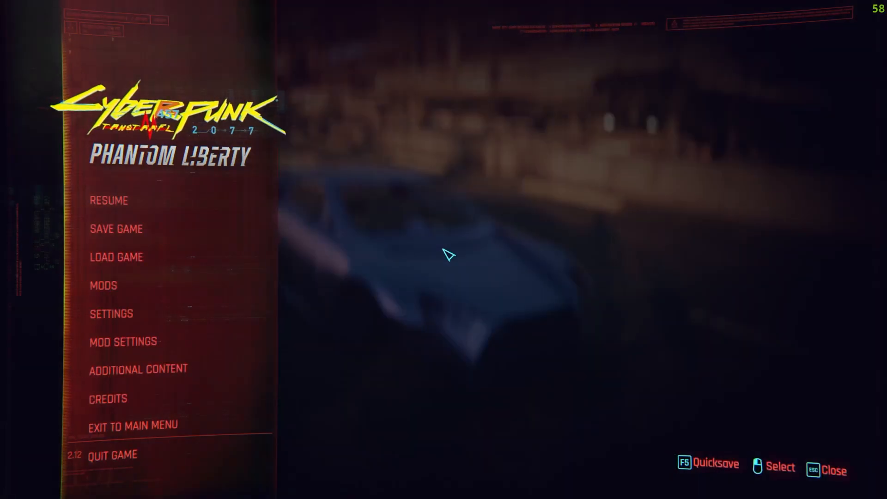
key("alt+Tab")
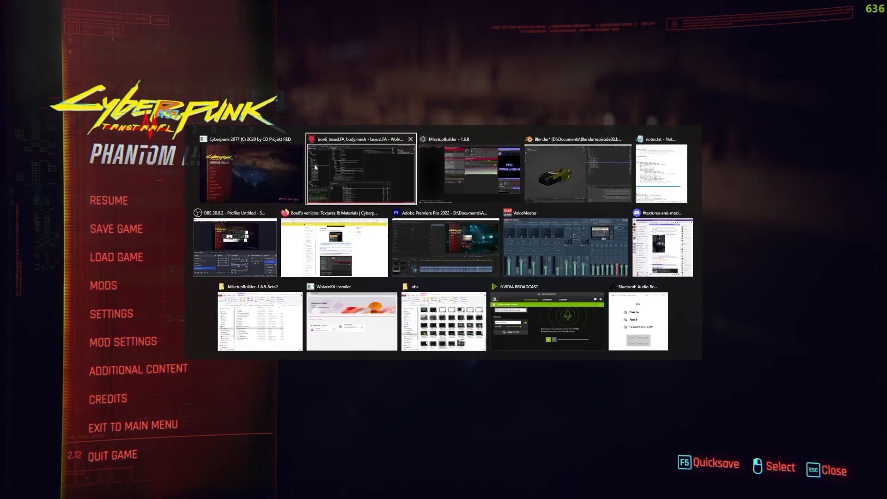
left_click(470, 178)
key("alt+Tab")
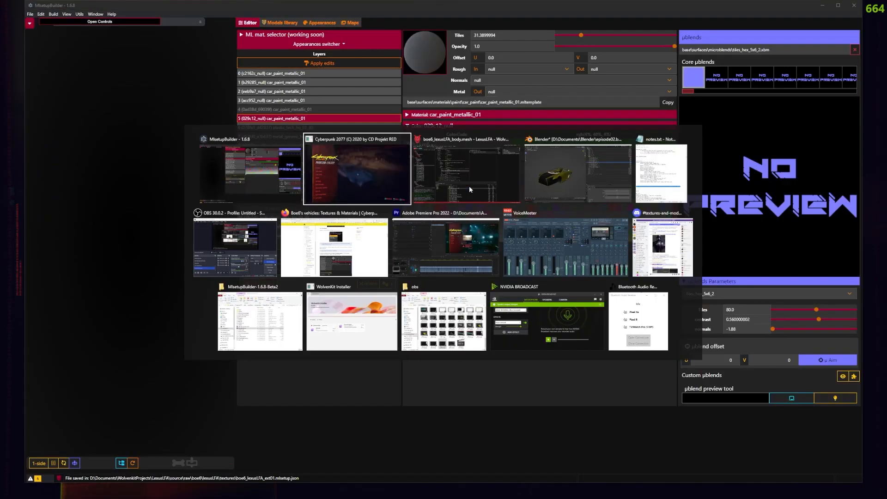
left_click(578, 173)
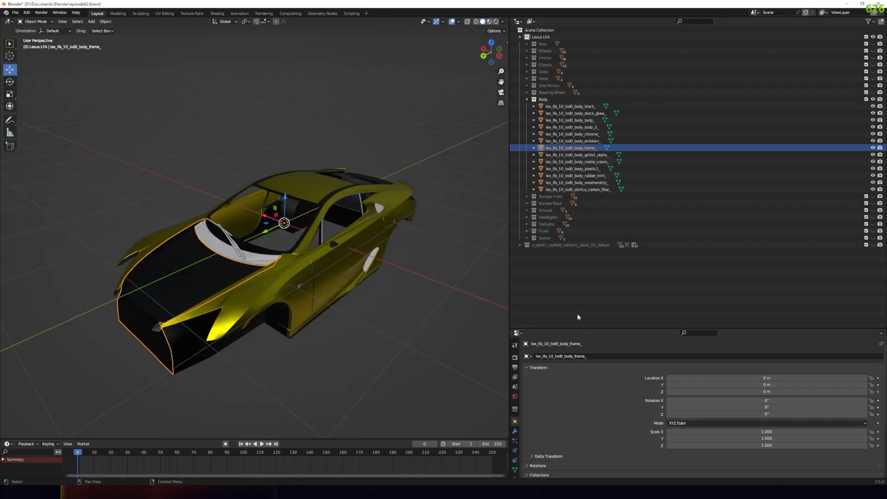